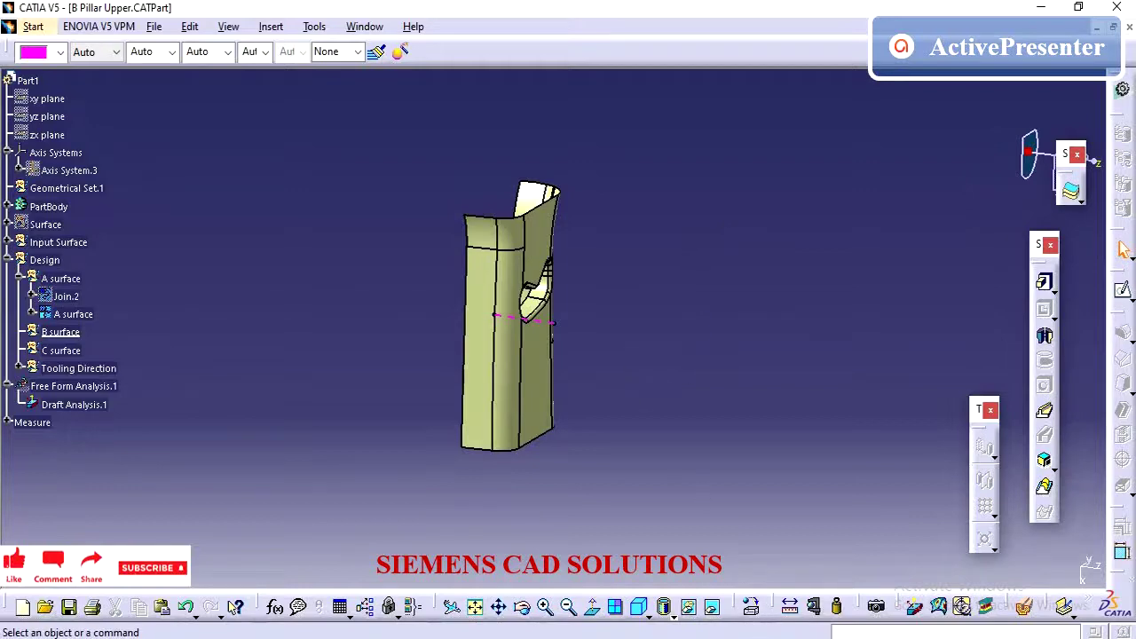
- Switch to OneNote and review the B Pillar upper notes on thickness, environment parts, attachment strategy, features and tooling direction
left_click(753, 631)
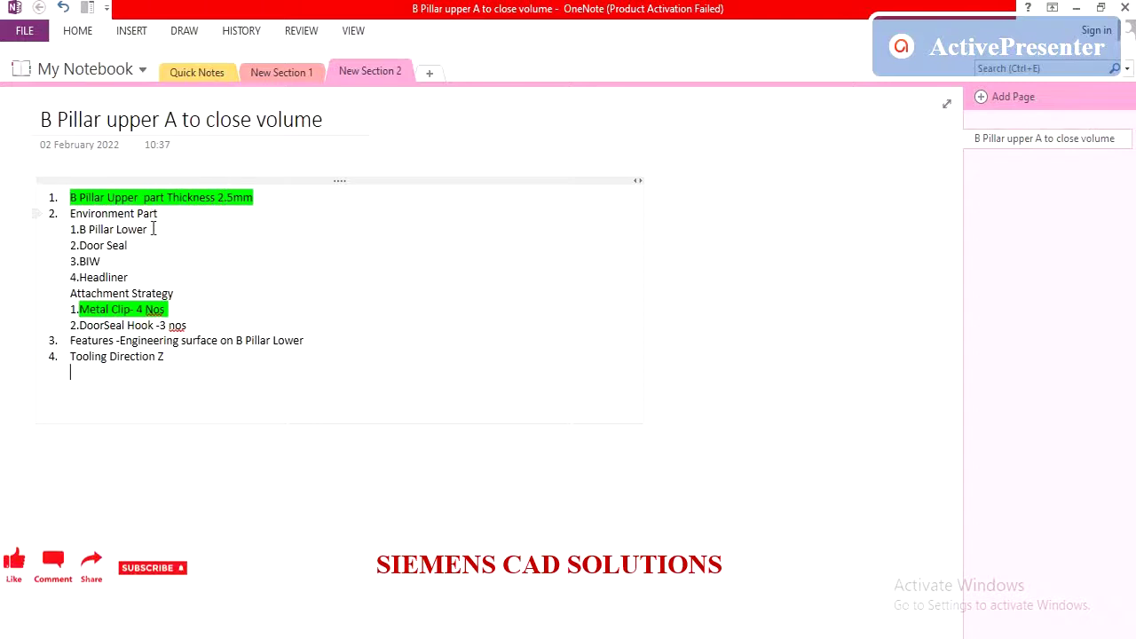
left_click_drag(153, 229, 69, 229)
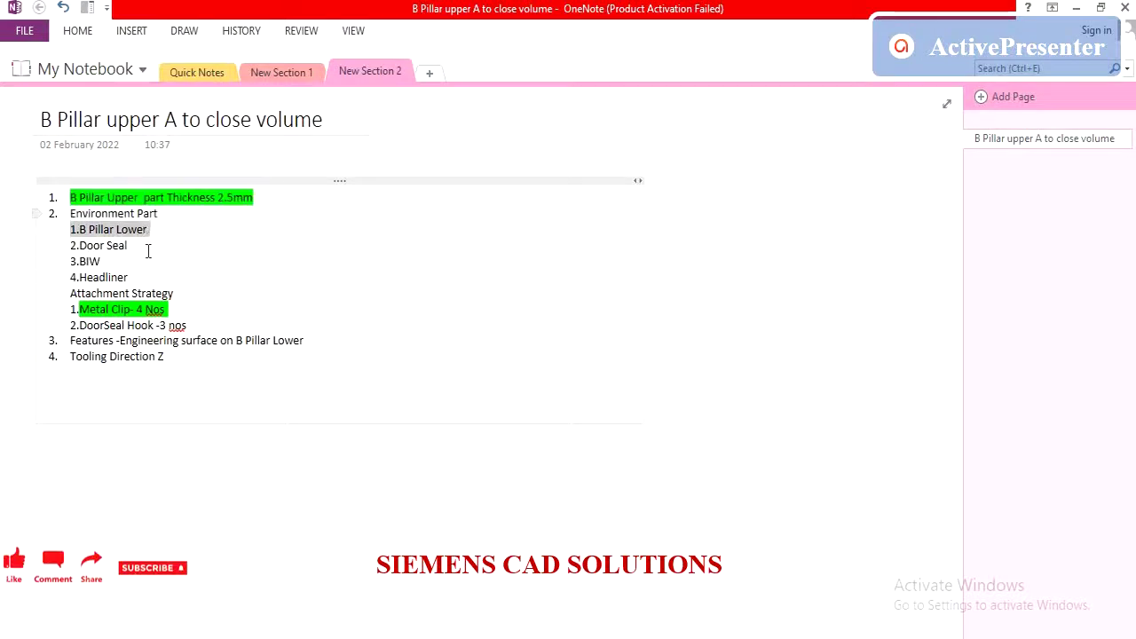
left_click_drag(148, 249, 70, 277)
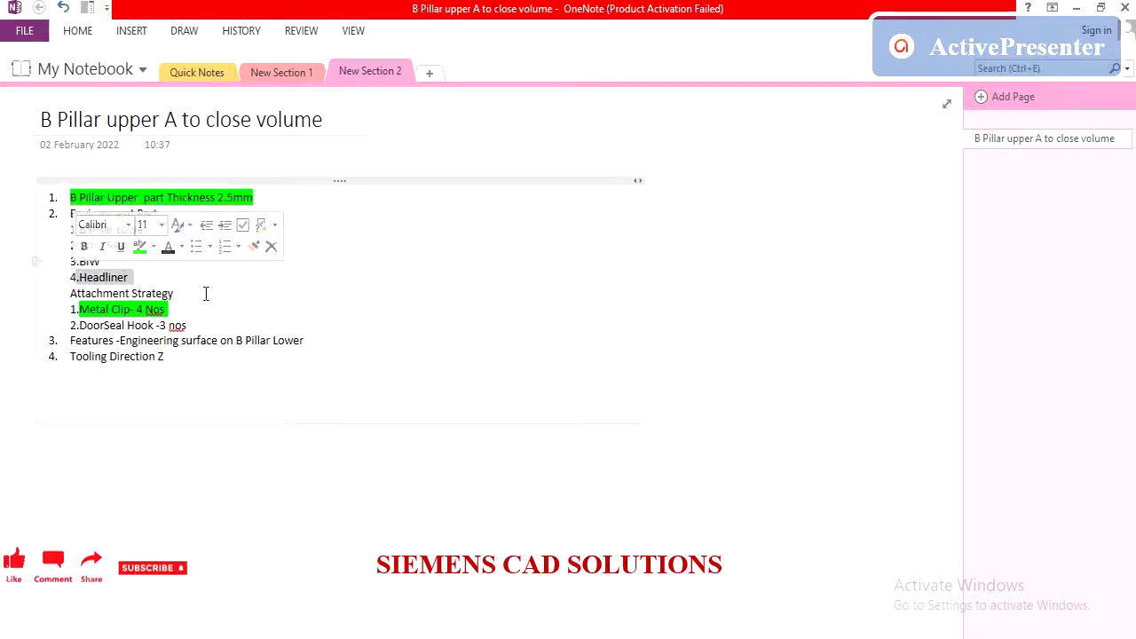
left_click_drag(206, 294, 102, 294)
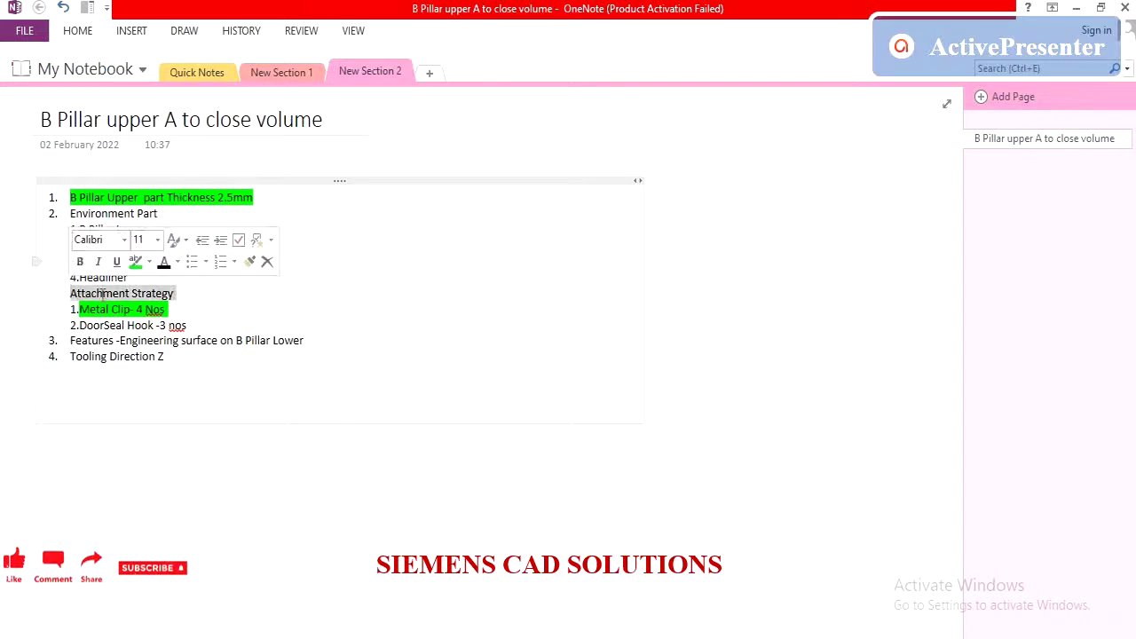
left_click_drag(174, 309, 88, 308)
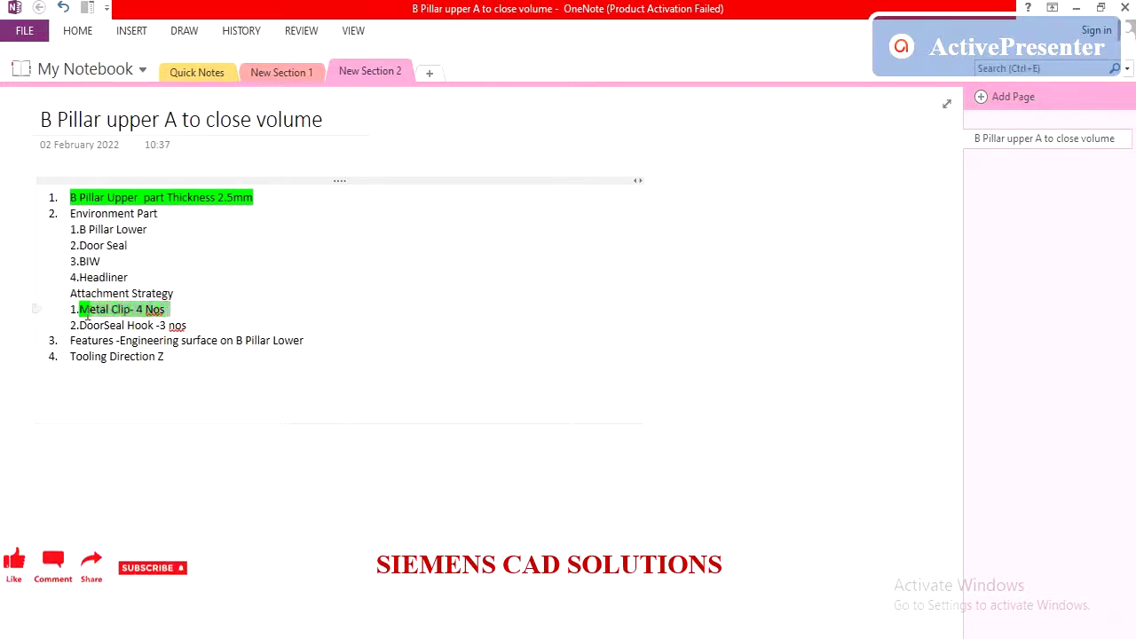
left_click(202, 322)
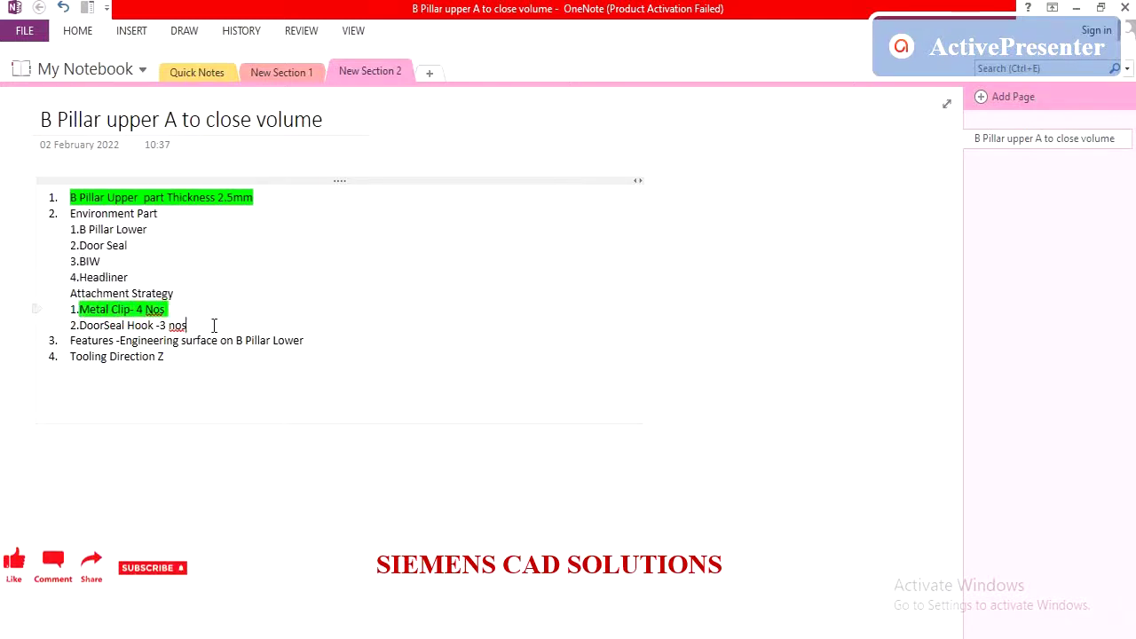
left_click_drag(214, 326, 76, 330)
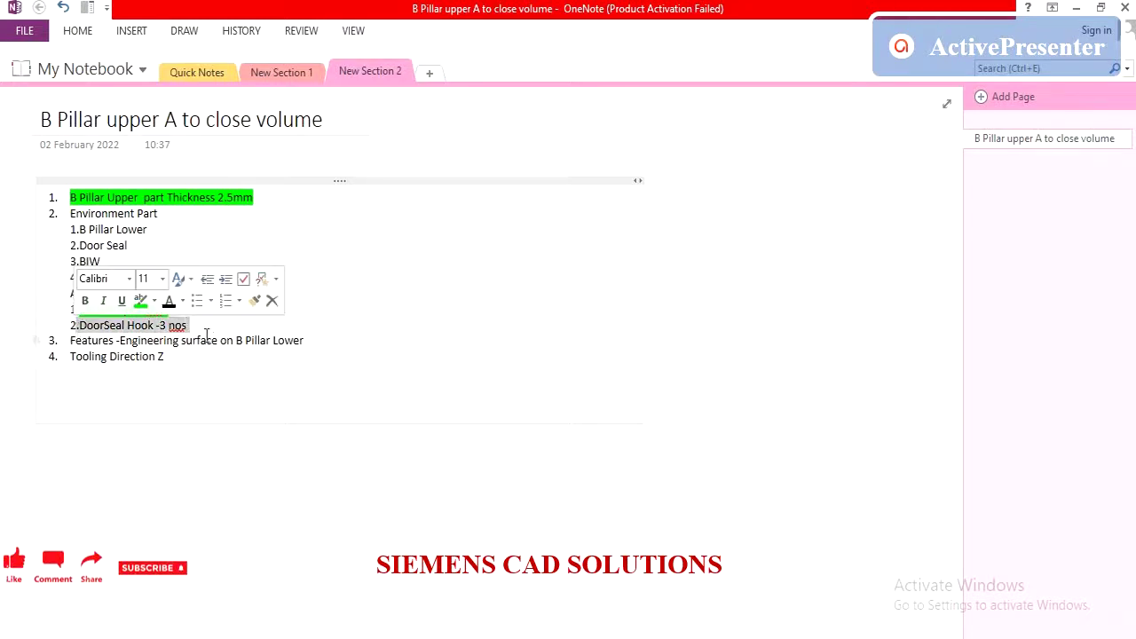
left_click(160, 362)
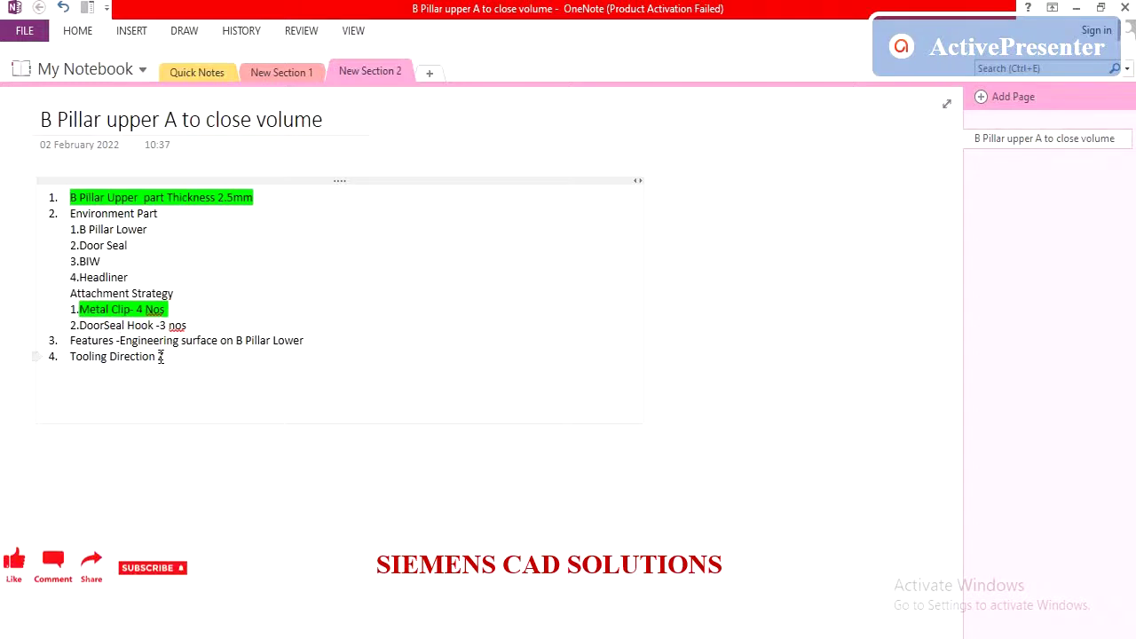
key("BackSpace")
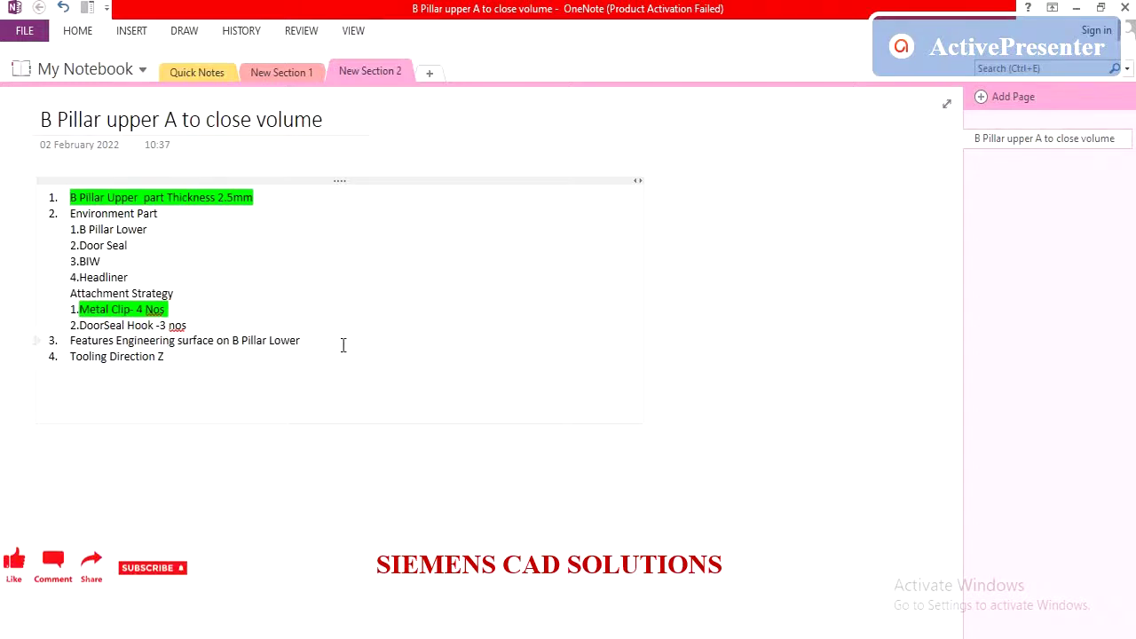
left_click_drag(165, 358, 69, 341)
left_click(192, 362)
- Switch back to CATIA and open the Generative Shape Design workbench for the B Pillar Upper part
key("alt+Tab")
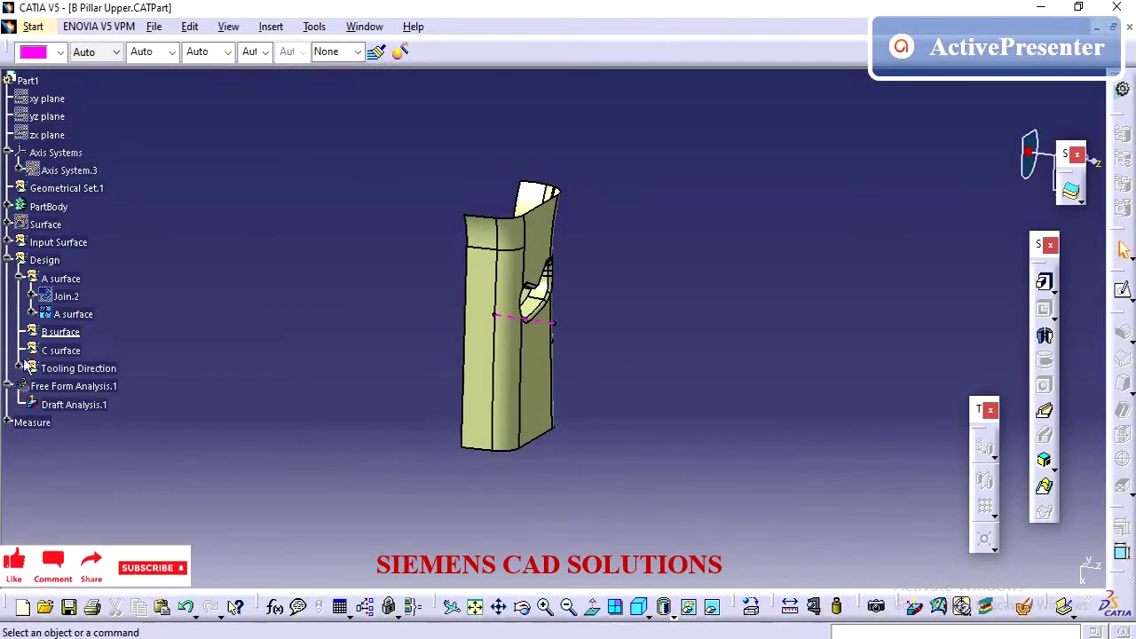
left_click(80, 316)
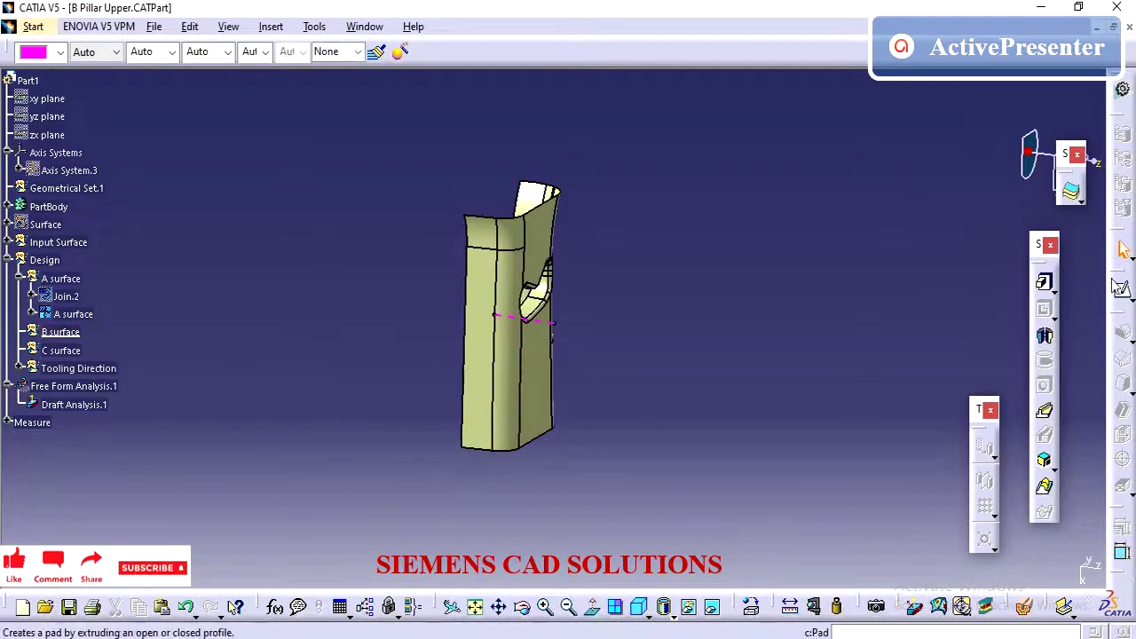
left_click(155, 27)
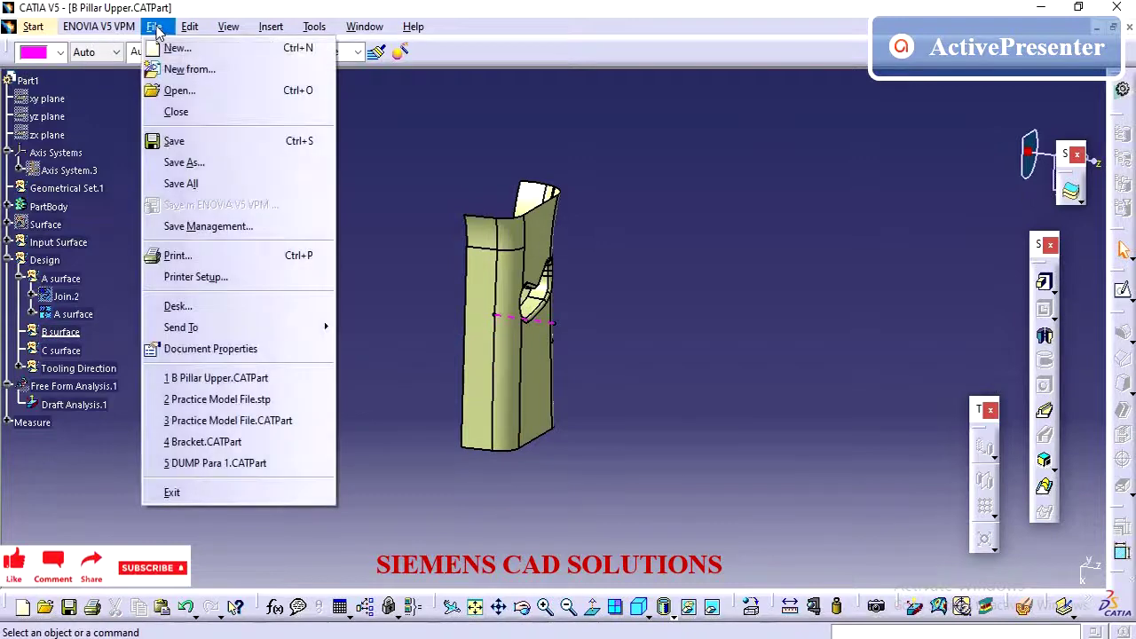
mouse_move(33, 27)
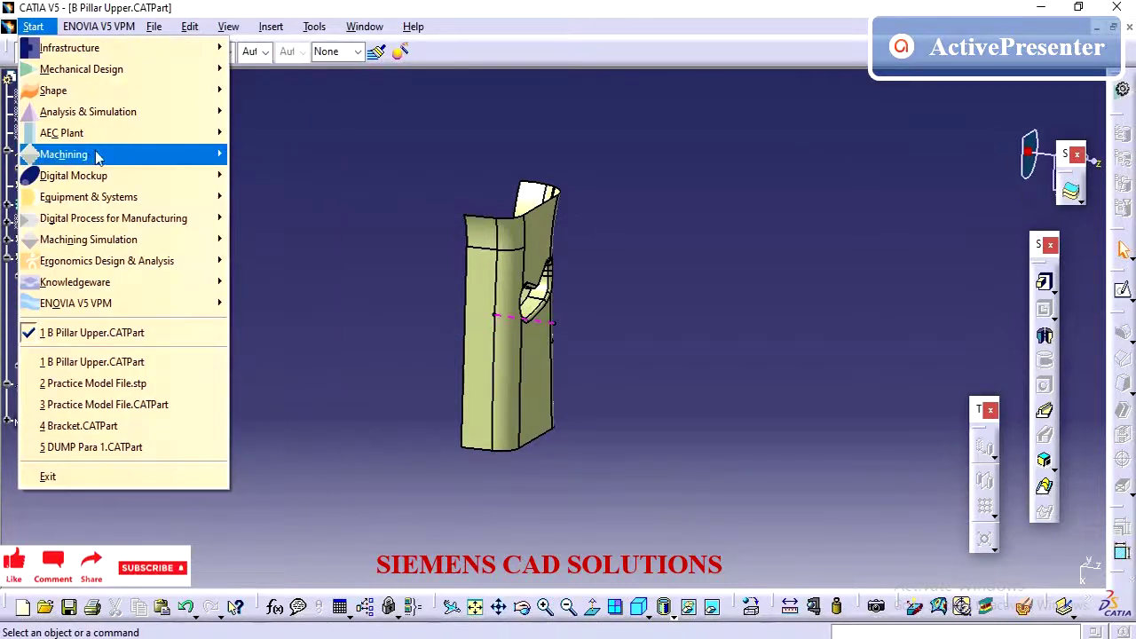
mouse_move(165, 91)
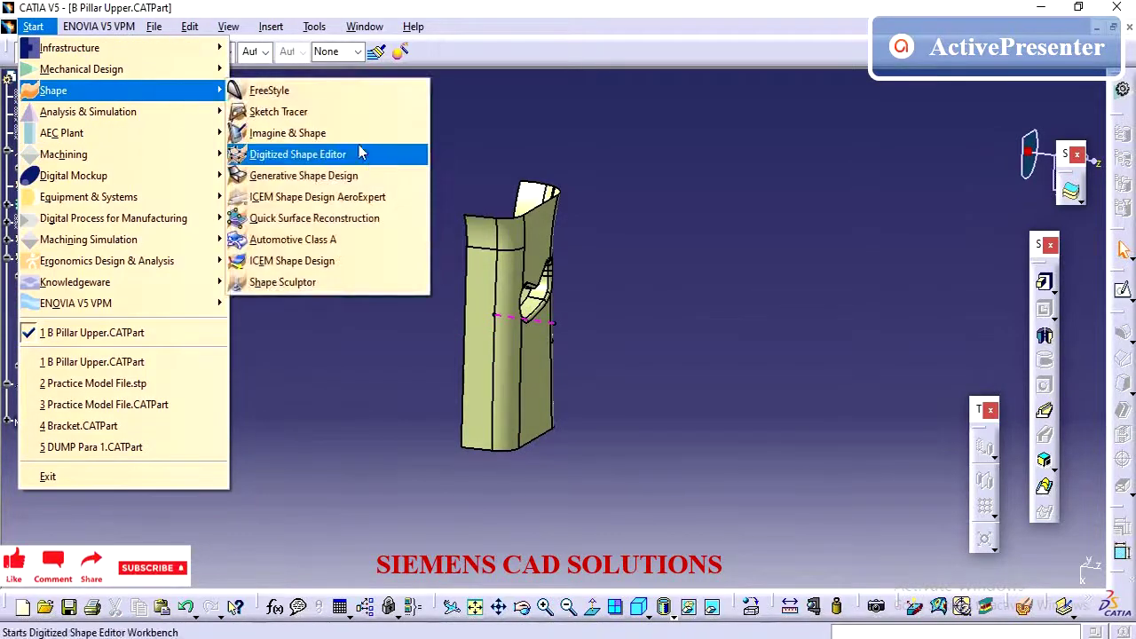
left_click(367, 177)
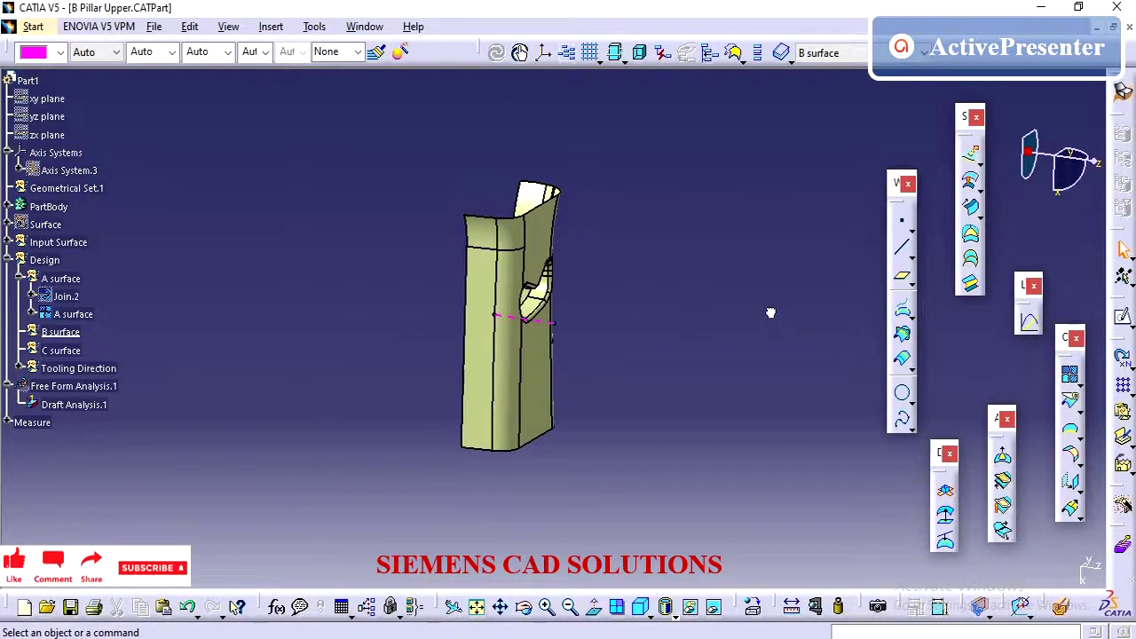
- Create a Join of the A surface inside the B surface geometrical set
left_click(1070, 376)
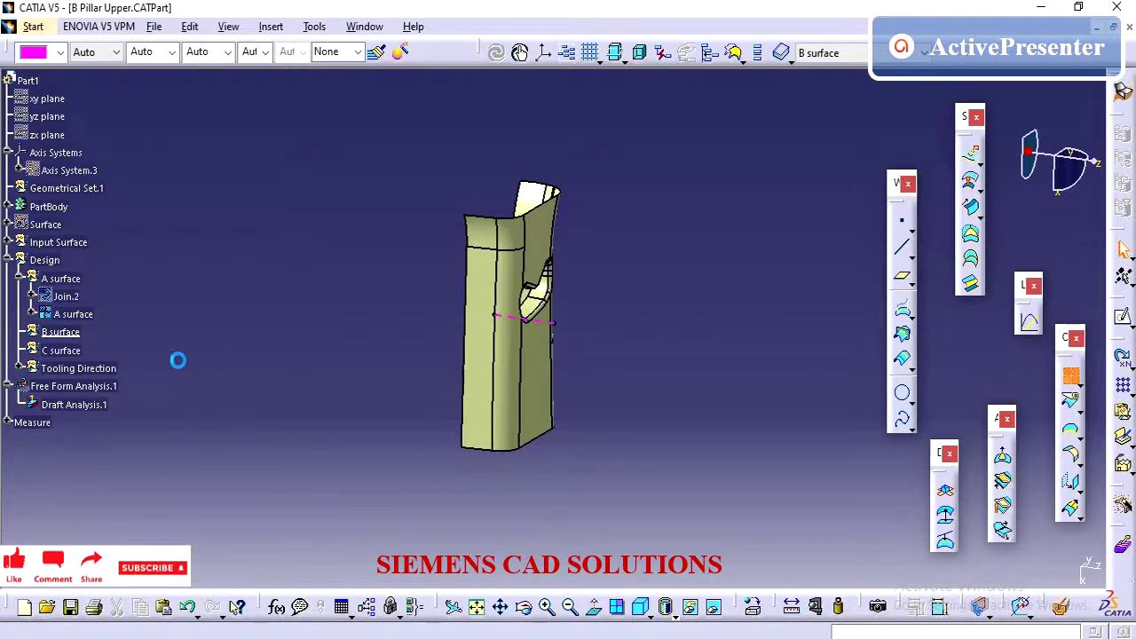
left_click(84, 318)
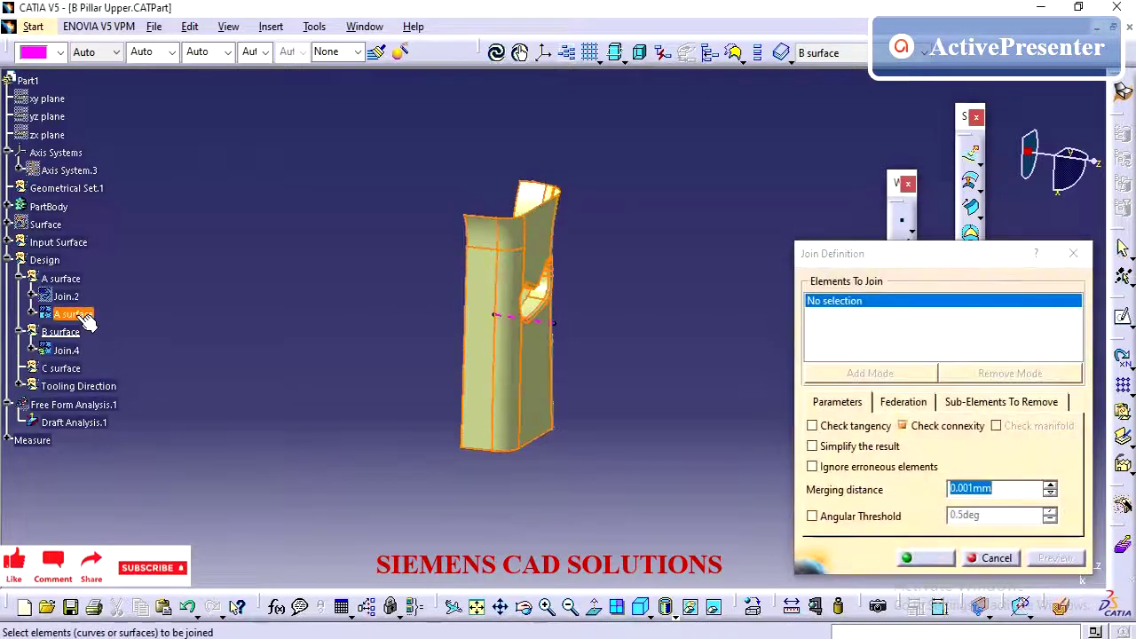
left_click(931, 559)
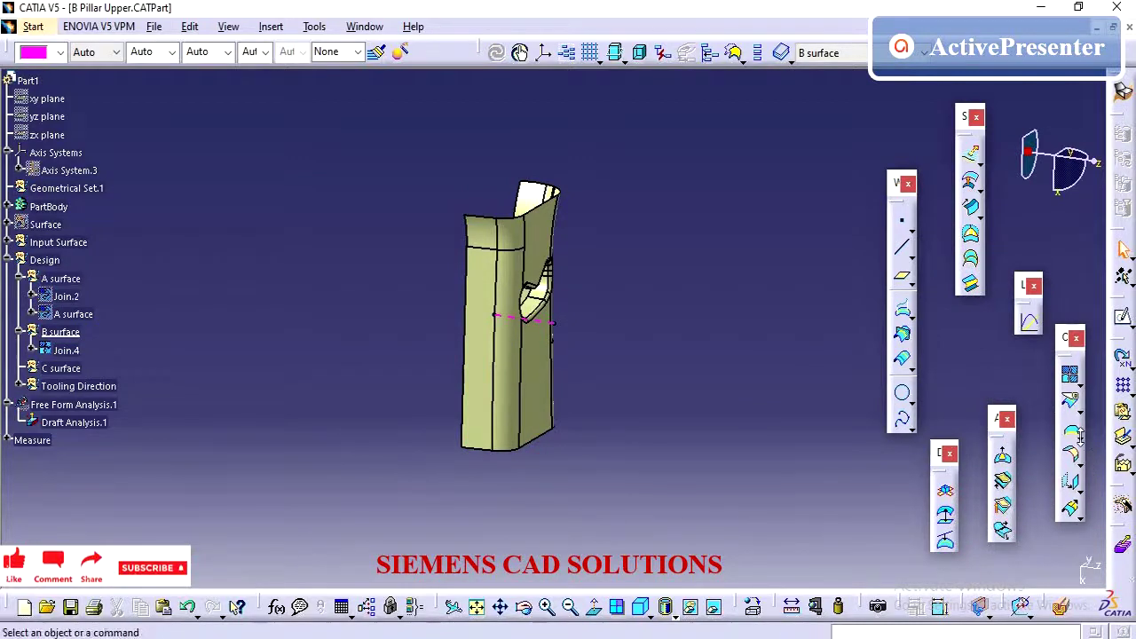
- Offset the joined surface in the B surface set by 2.5 mm, toward the inner side of the pillar
left_click(972, 182)
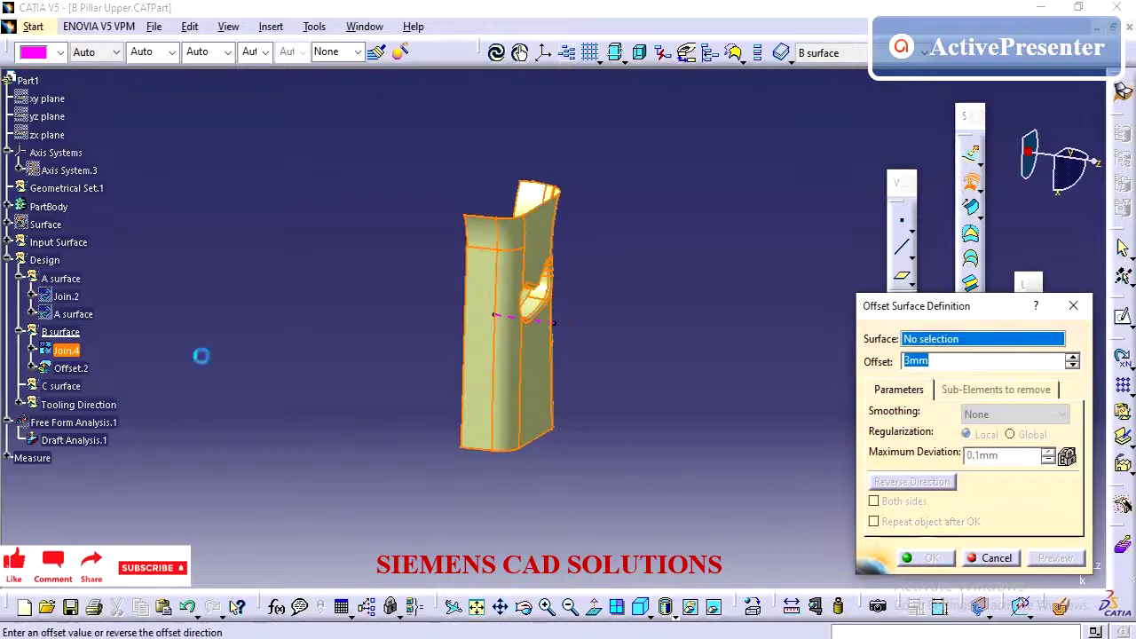
middle_click_drag(421, 373, 652, 413)
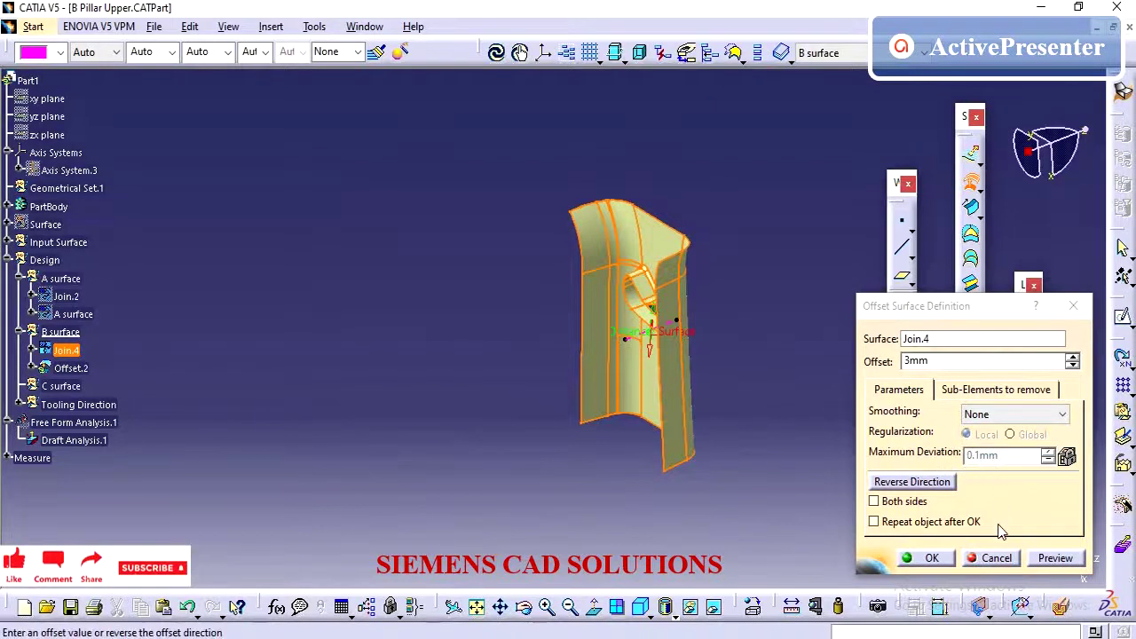
middle_click_drag(497, 359, 610, 313)
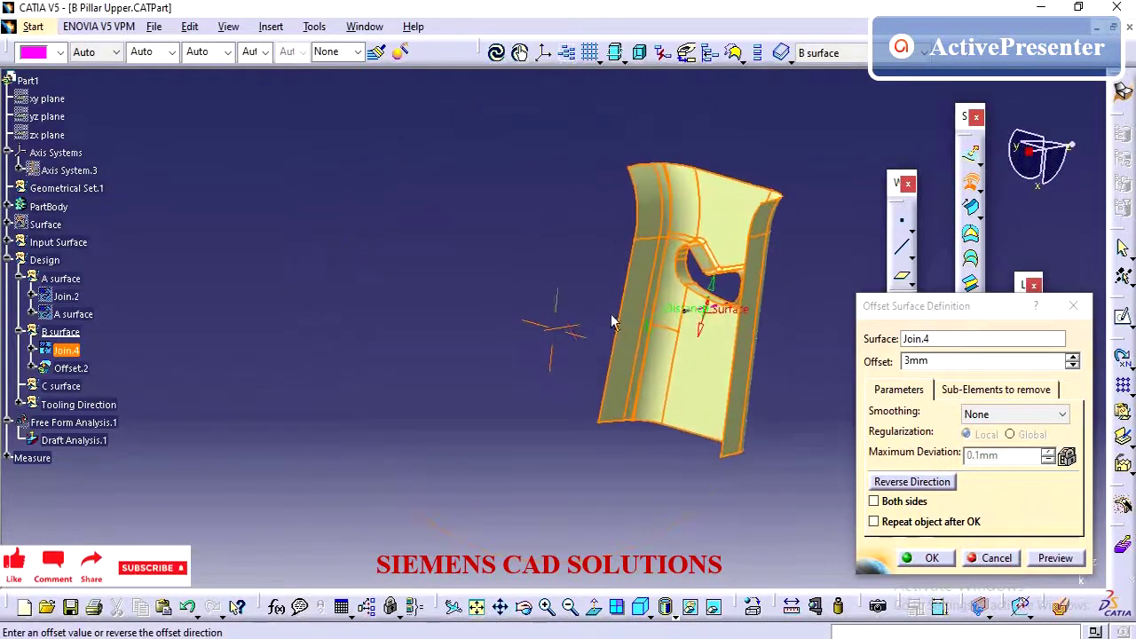
left_click_drag(970, 364, 810, 363)
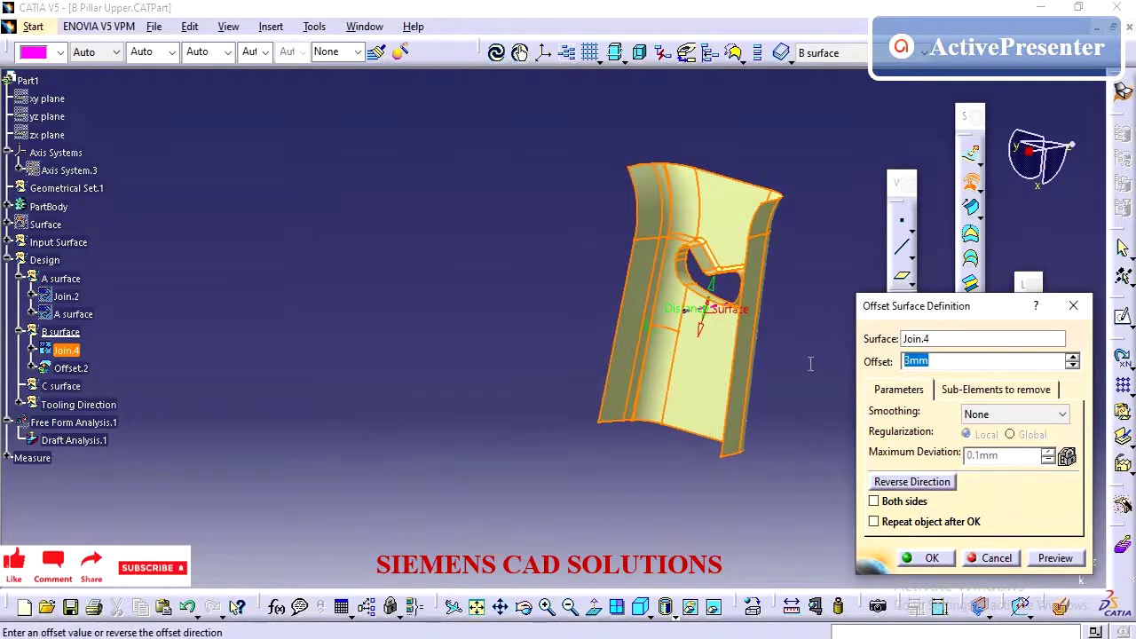
type("2.5")
left_click(926, 559)
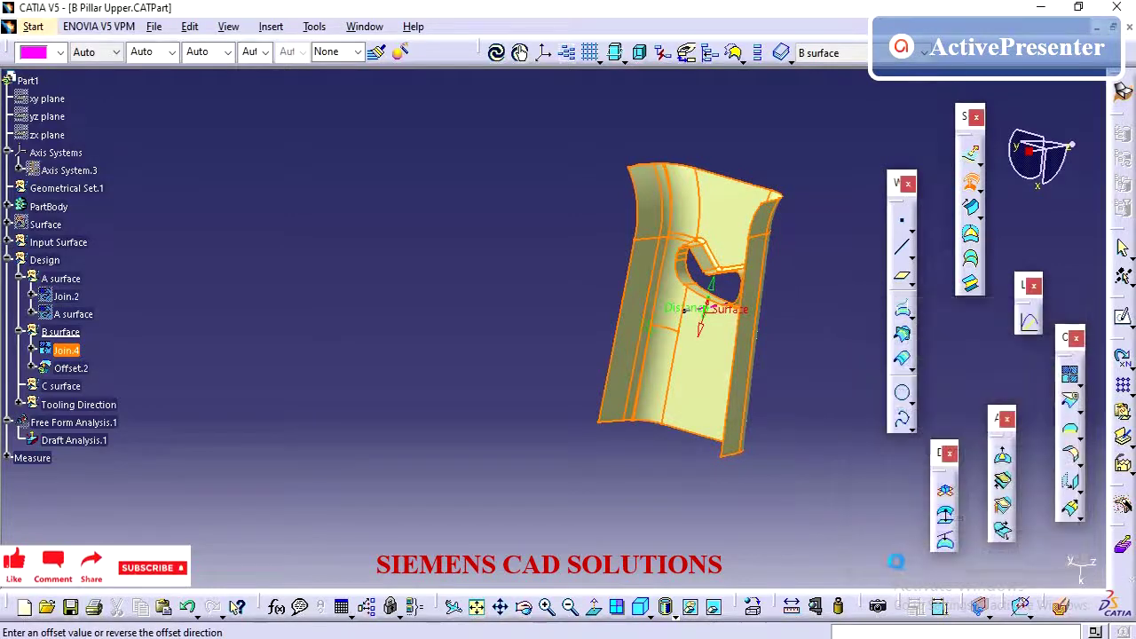
- Create a Join of the offset surface in the B surface set, with connexity checking and a 0.001 mm merging distance
middle_click_drag(573, 282, 563, 190)
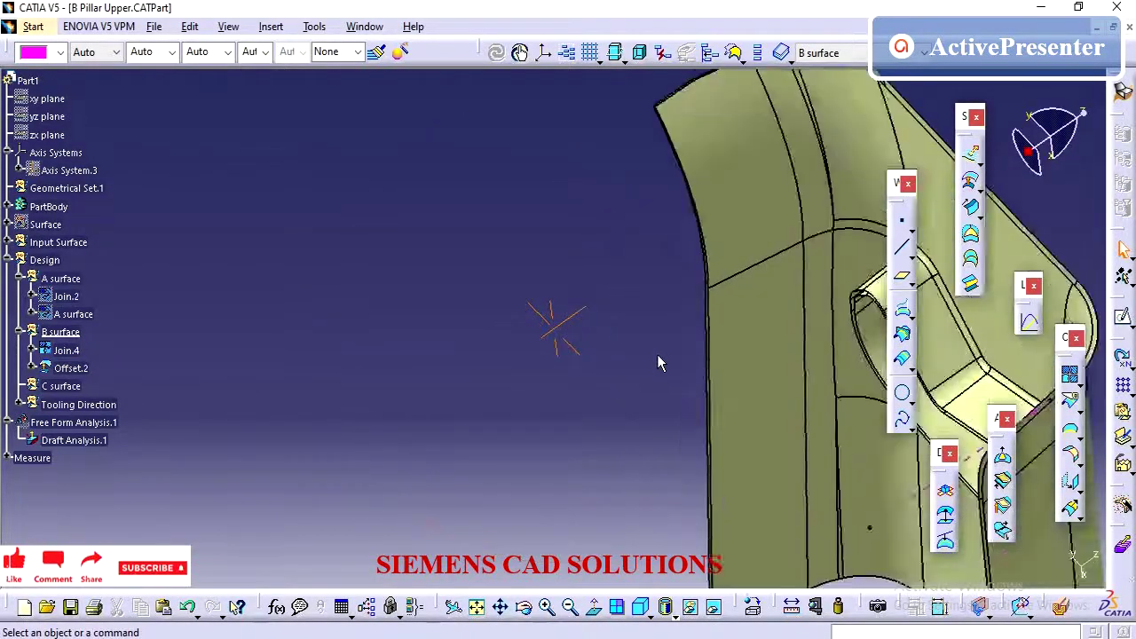
middle_click_drag(402, 295, 142, 213)
middle_click_drag(355, 313, 565, 401)
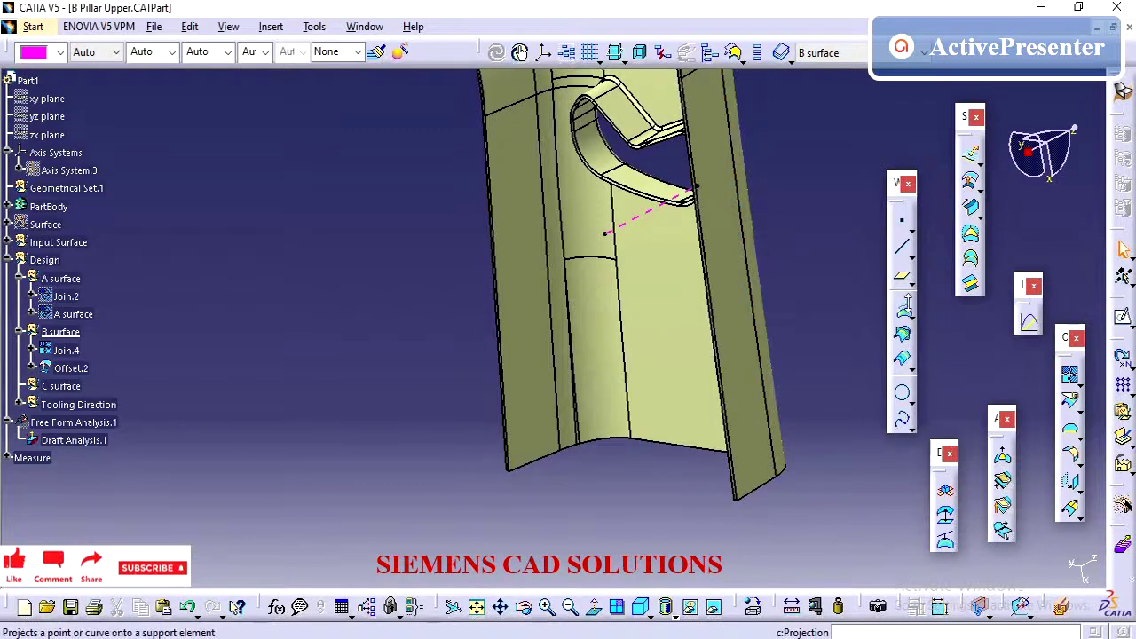
left_click(1070, 374)
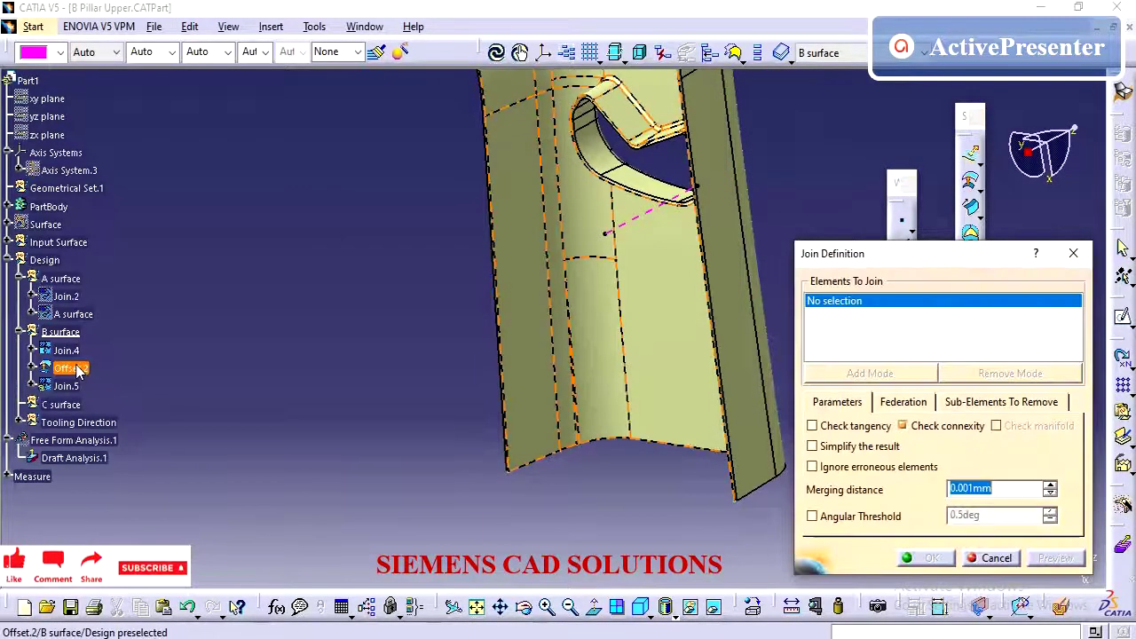
left_click(82, 370)
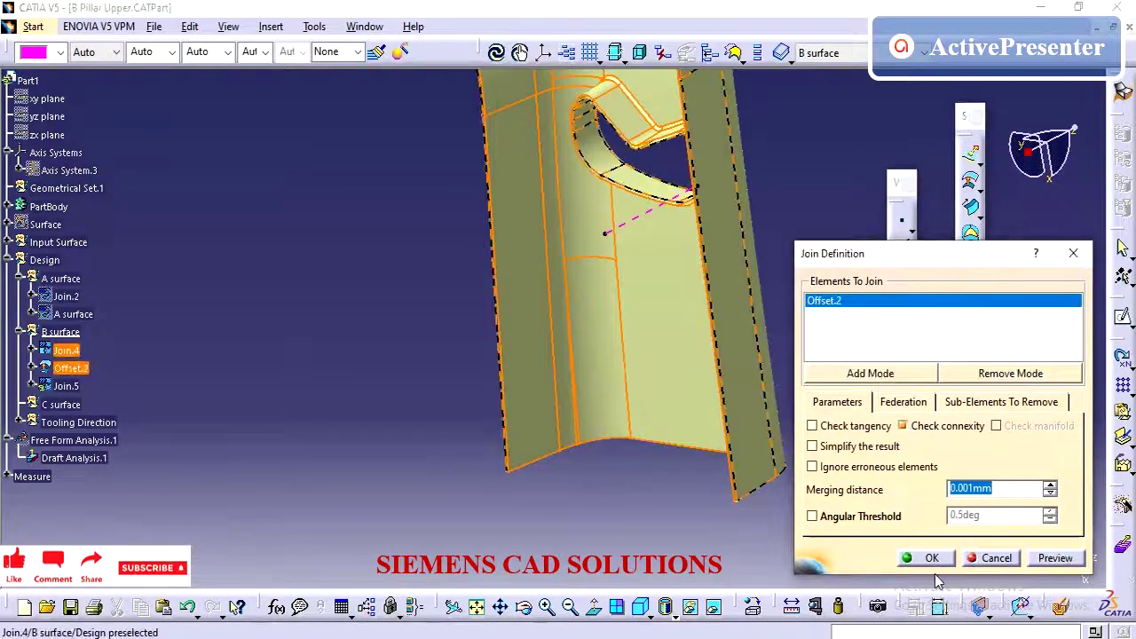
left_click(927, 558)
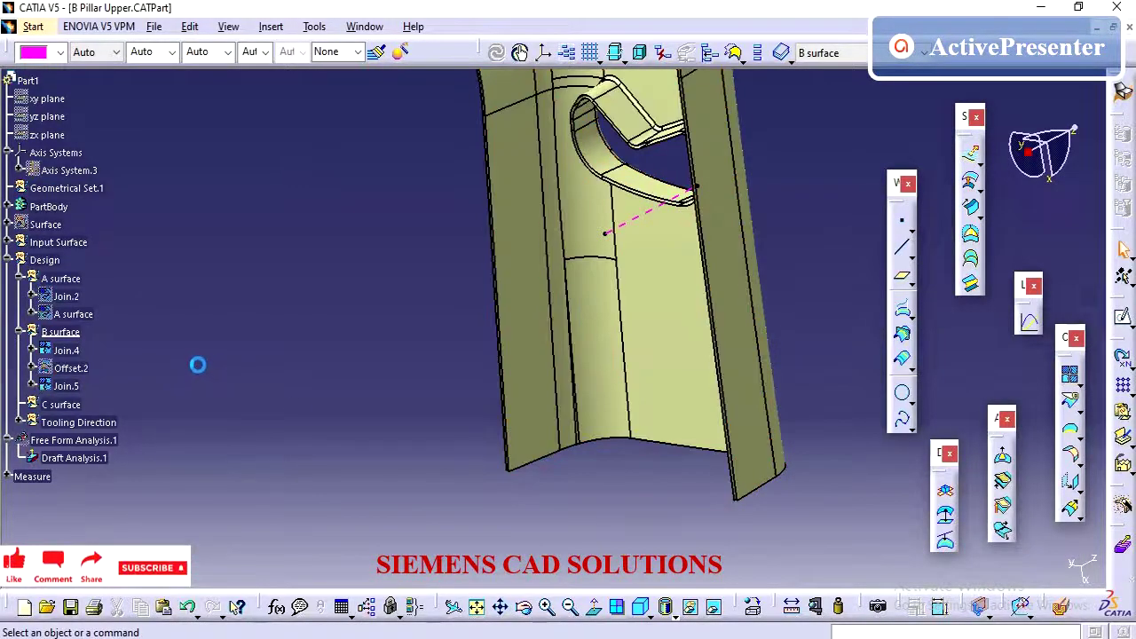
- Create a point-continuity Boundary around the outer edge of the joined offset surface as the boundary for an Extrapolate
middle_click_drag(749, 375, 770, 401)
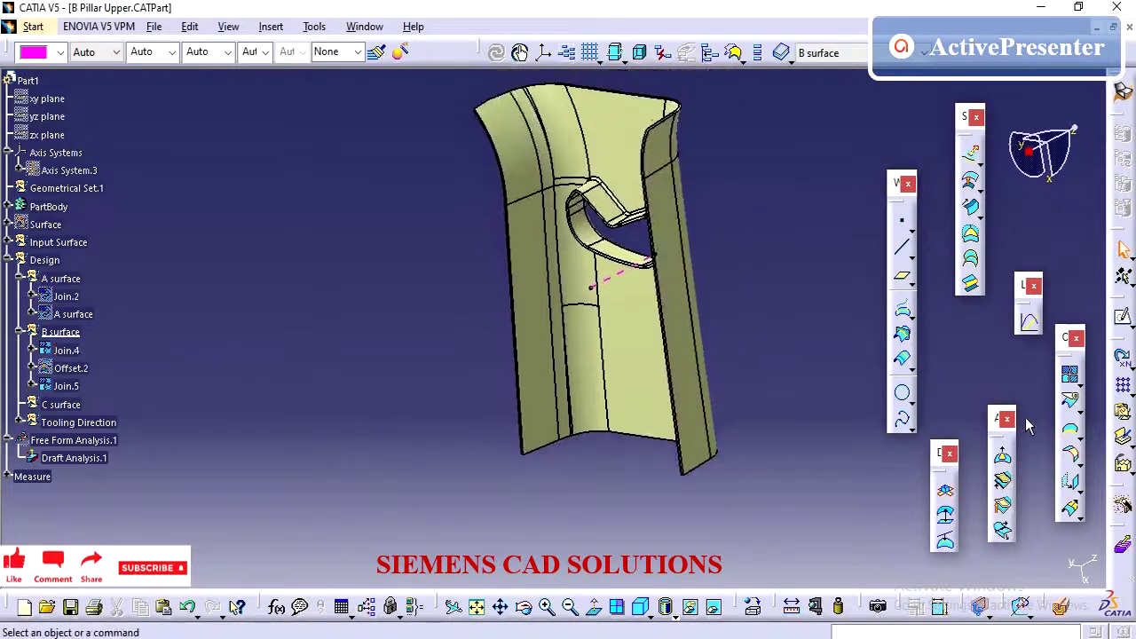
left_click(1071, 513)
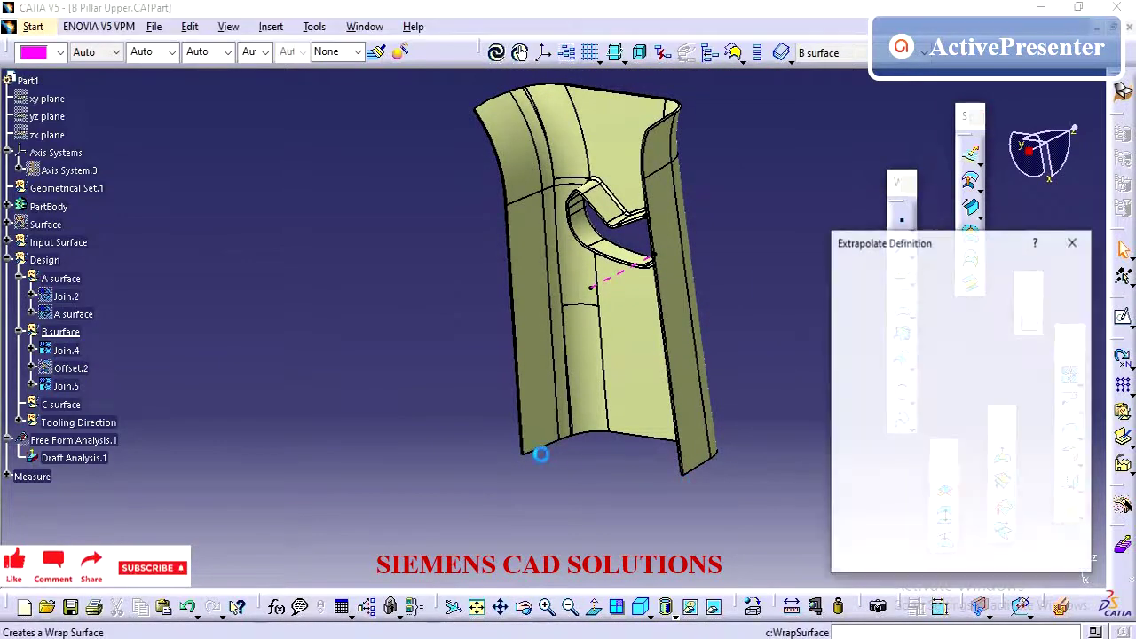
right_click(969, 284)
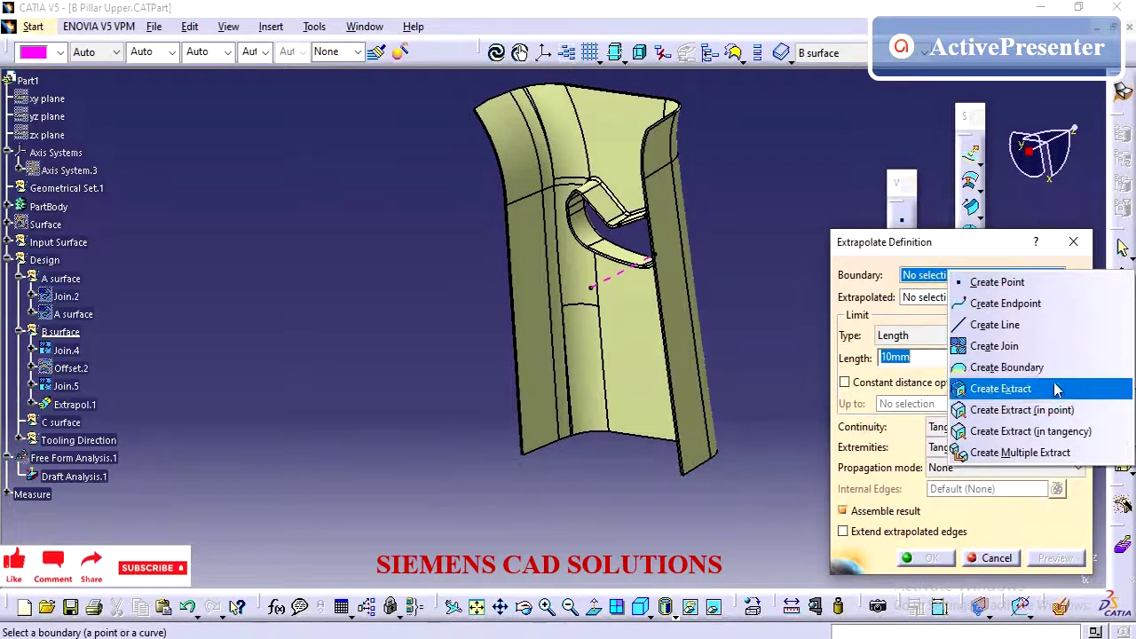
left_click(990, 365)
middle_click_drag(687, 414, 710, 440)
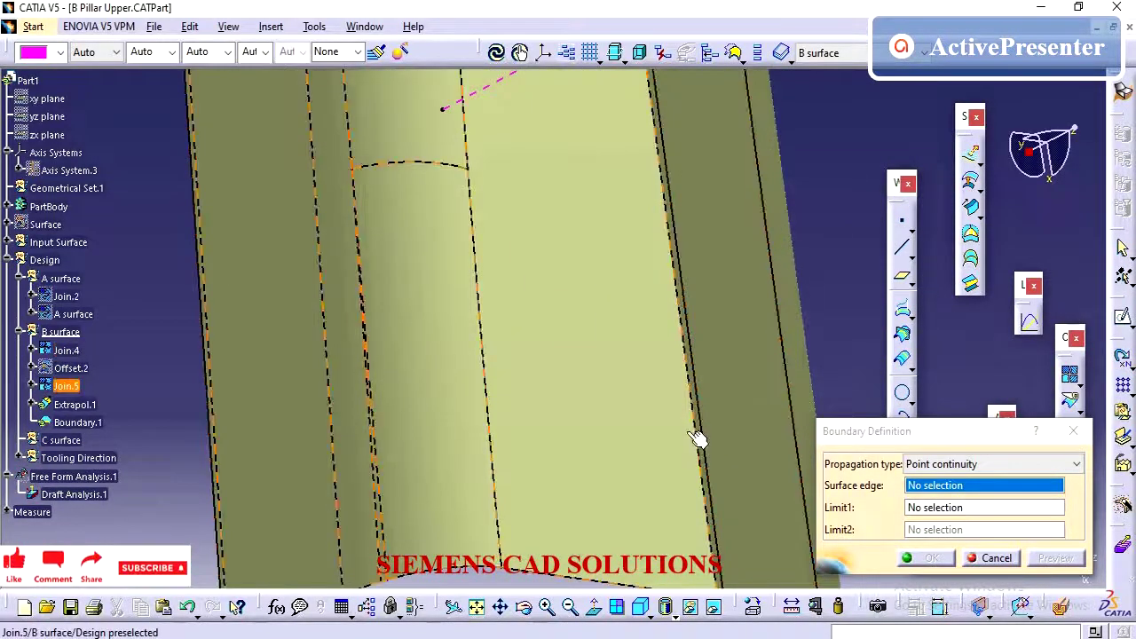
left_click(700, 414)
middle_click_drag(801, 276, 753, 442)
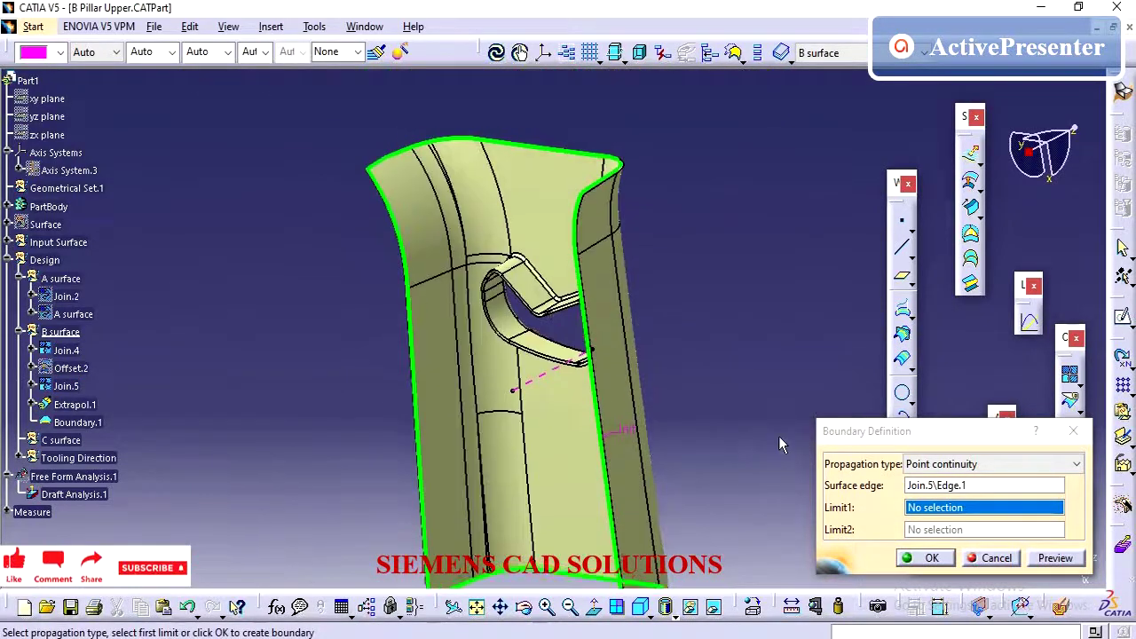
left_click(937, 559)
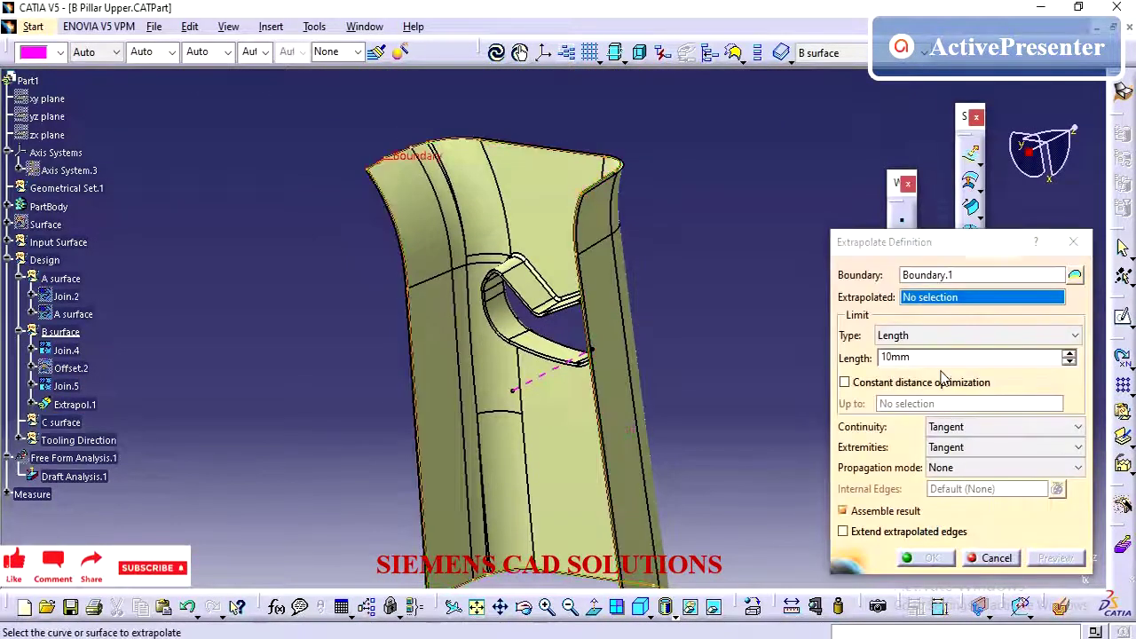
- Extrapolate the joined offset surface by 2 mm from that boundary with Curvature continuity
type("2")
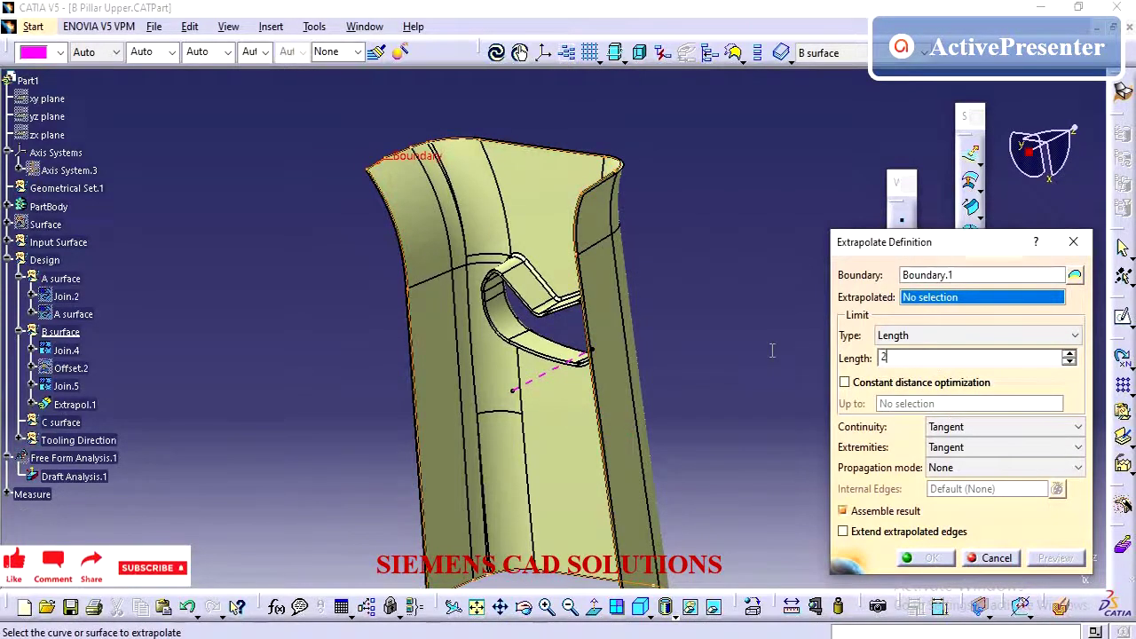
left_click(940, 296)
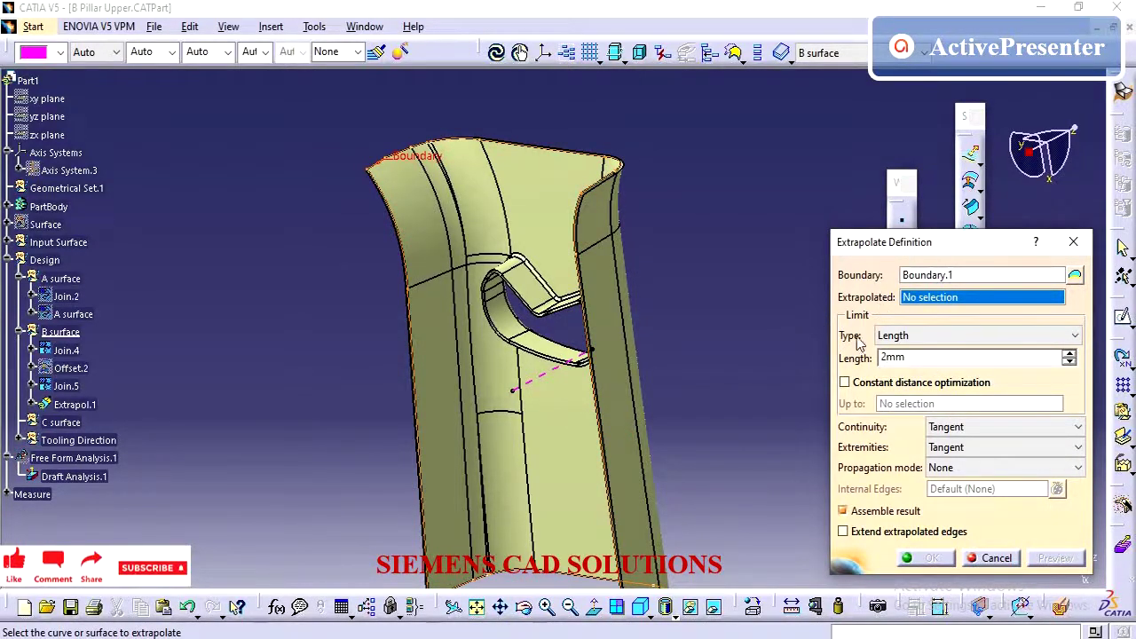
left_click(557, 429)
left_click(557, 428)
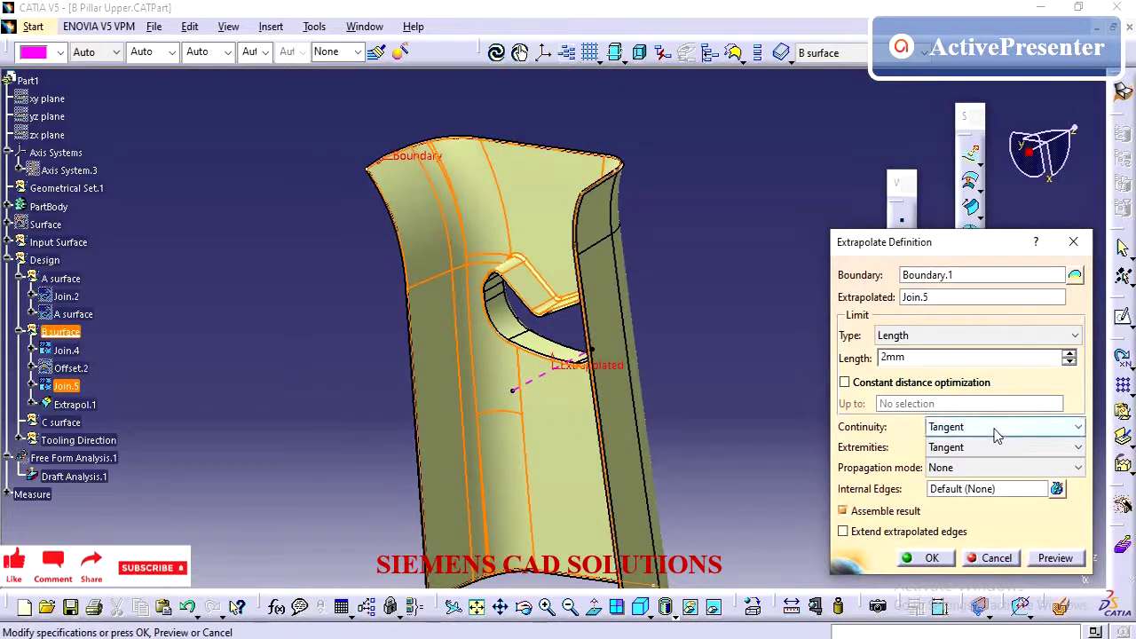
left_click(994, 428)
left_click(993, 457)
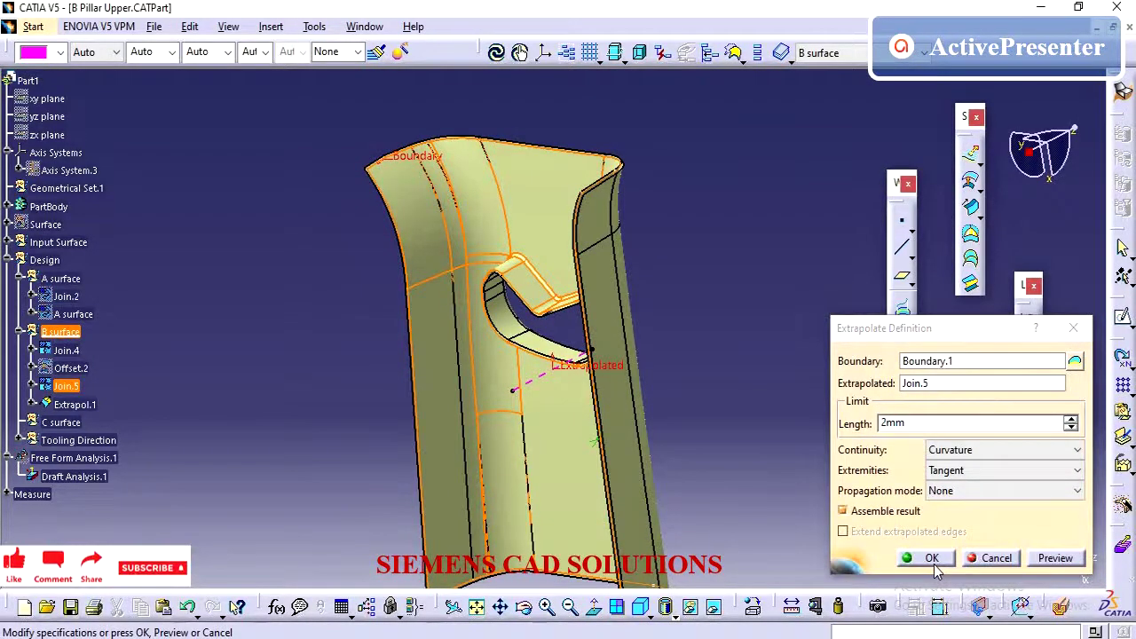
left_click(930, 559)
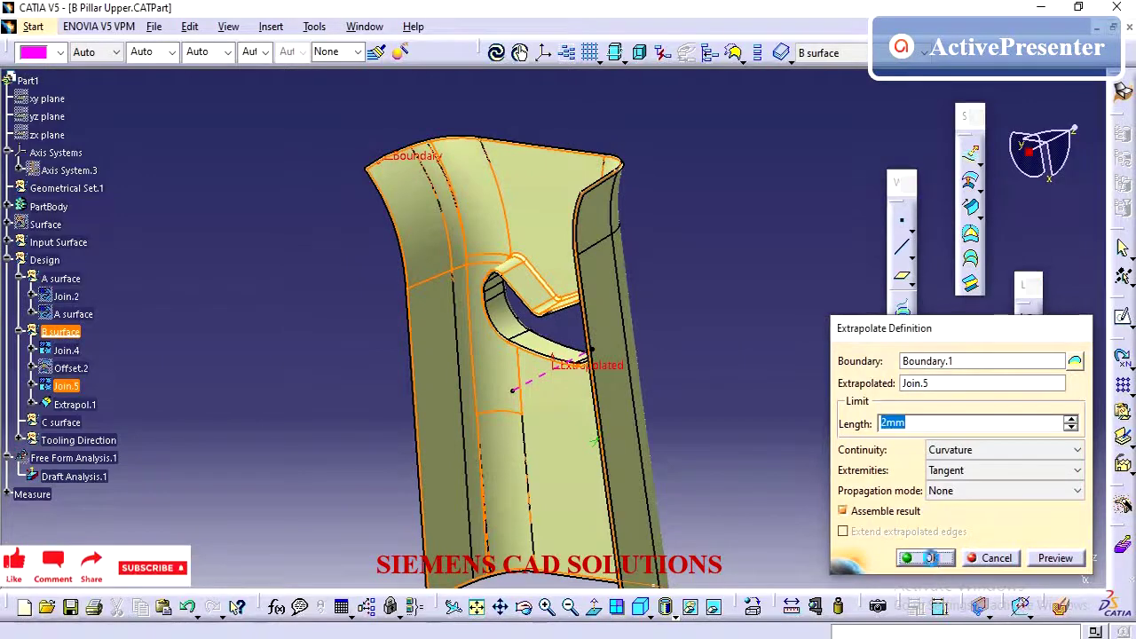
- Create a Join of the extrapolated surface in the B surface set, with connexity checking and a 0.001 mm merging distance
middle_click_drag(656, 385, 568, 484)
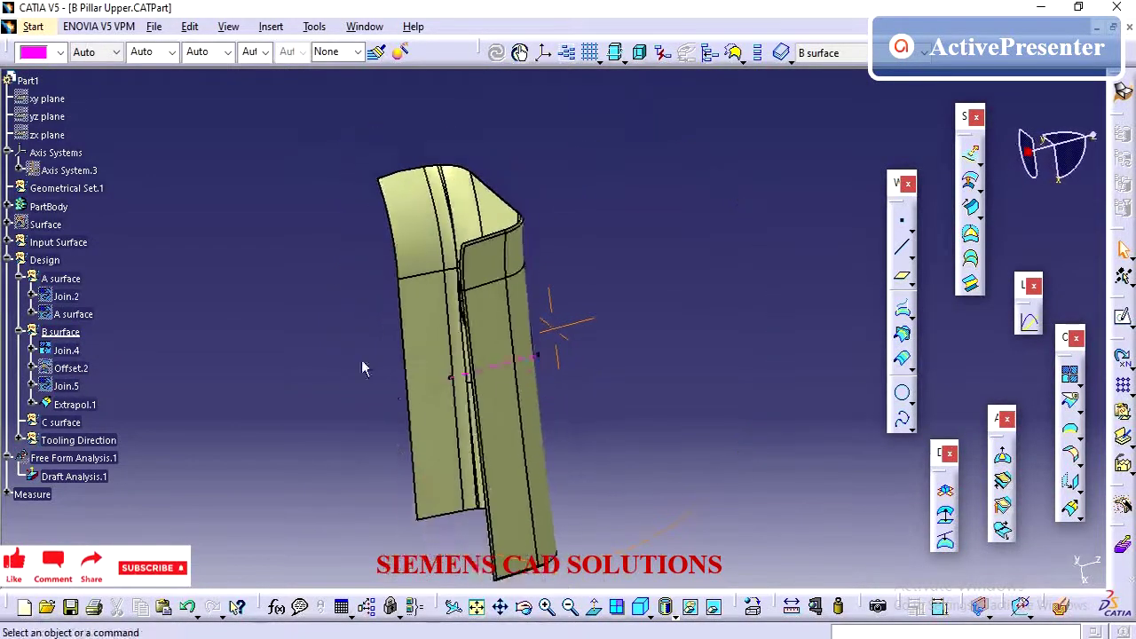
middle_click_drag(320, 333, 327, 310)
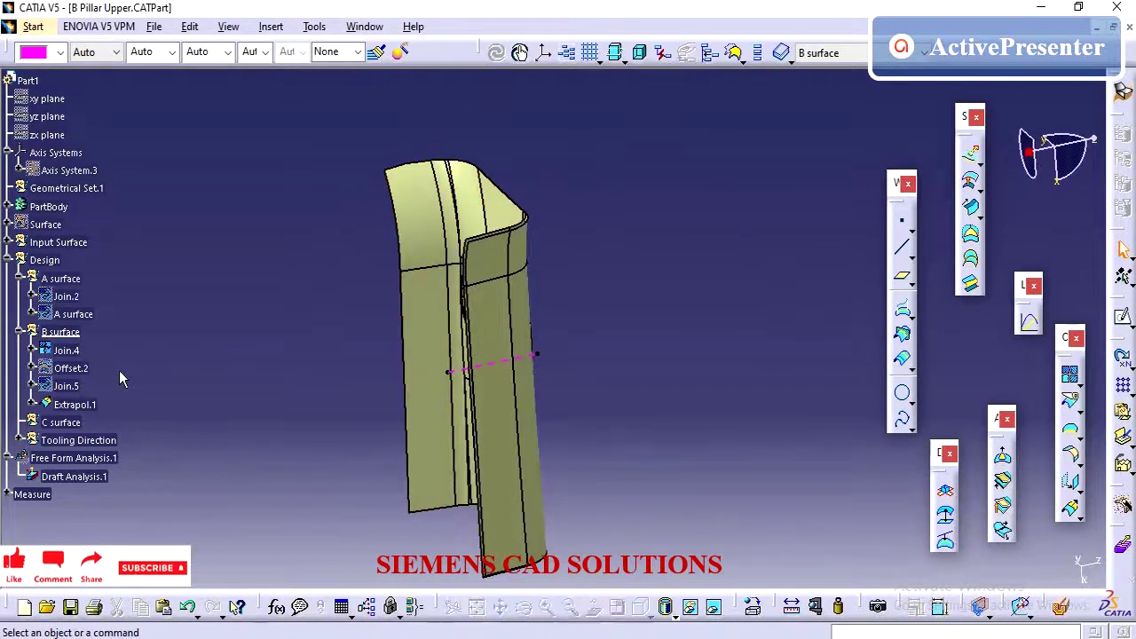
left_click(1070, 375)
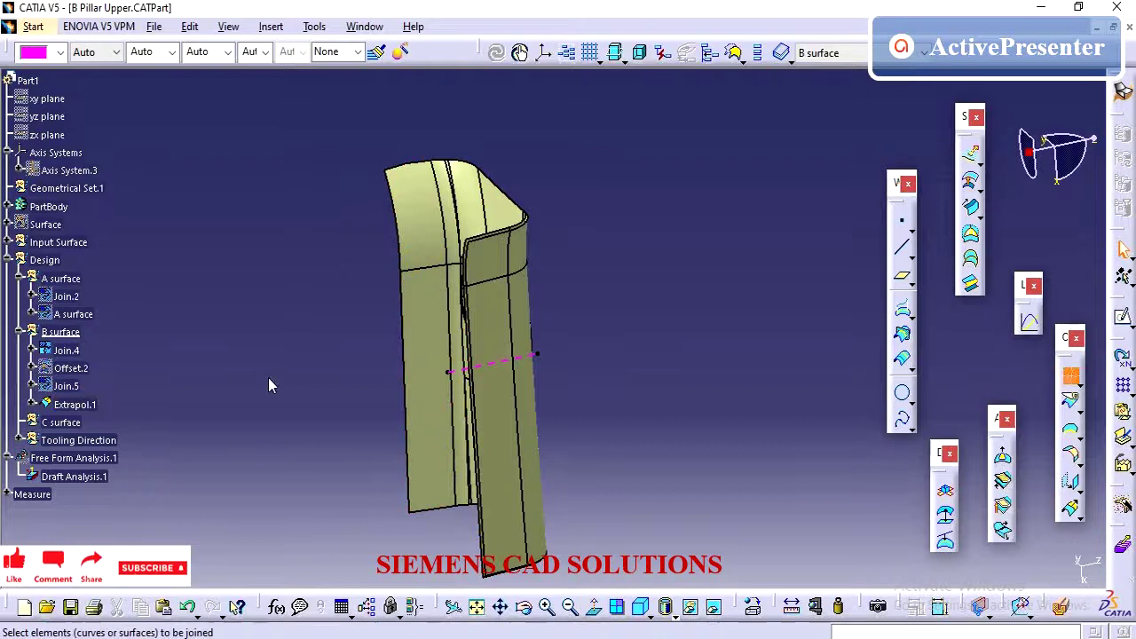
left_click(78, 409)
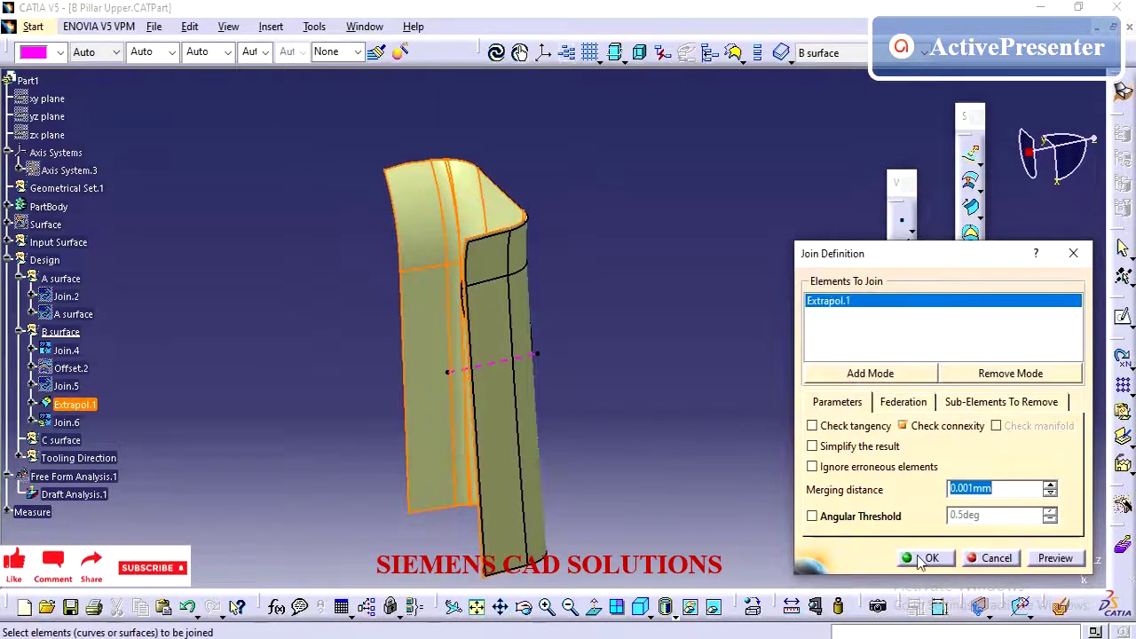
left_click(928, 558)
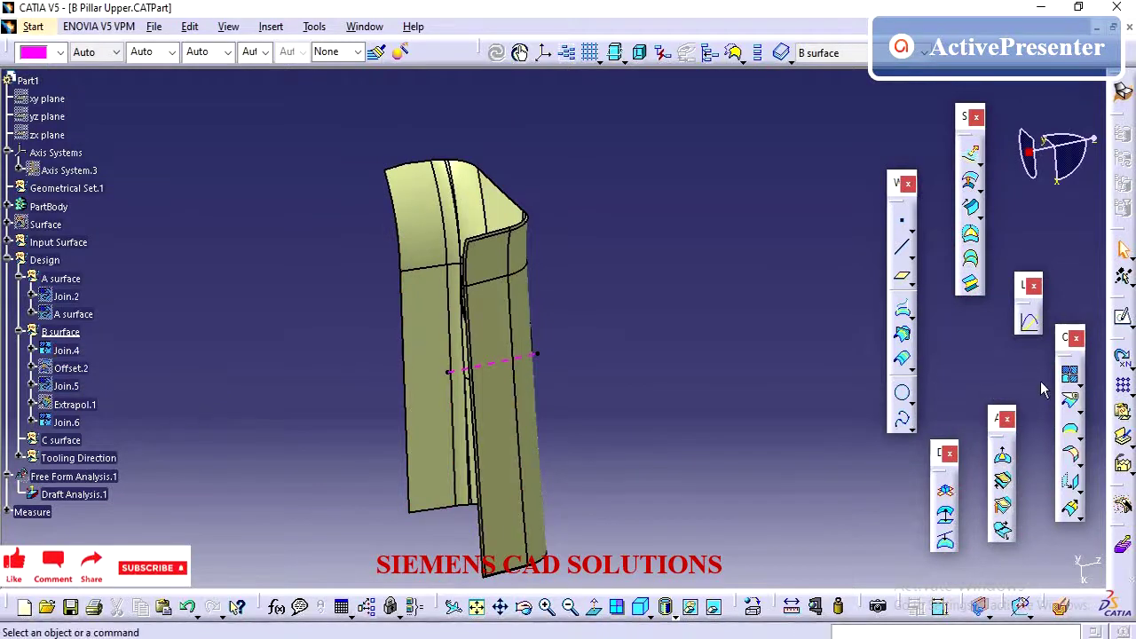
left_click(1070, 377)
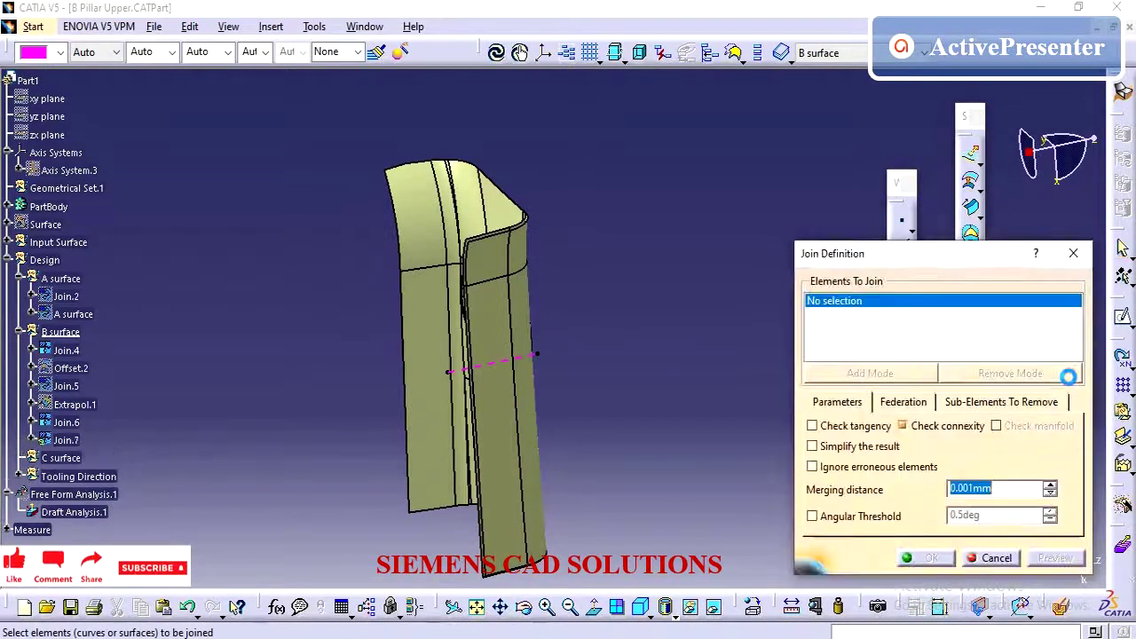
left_click(1008, 558)
key("Escape")
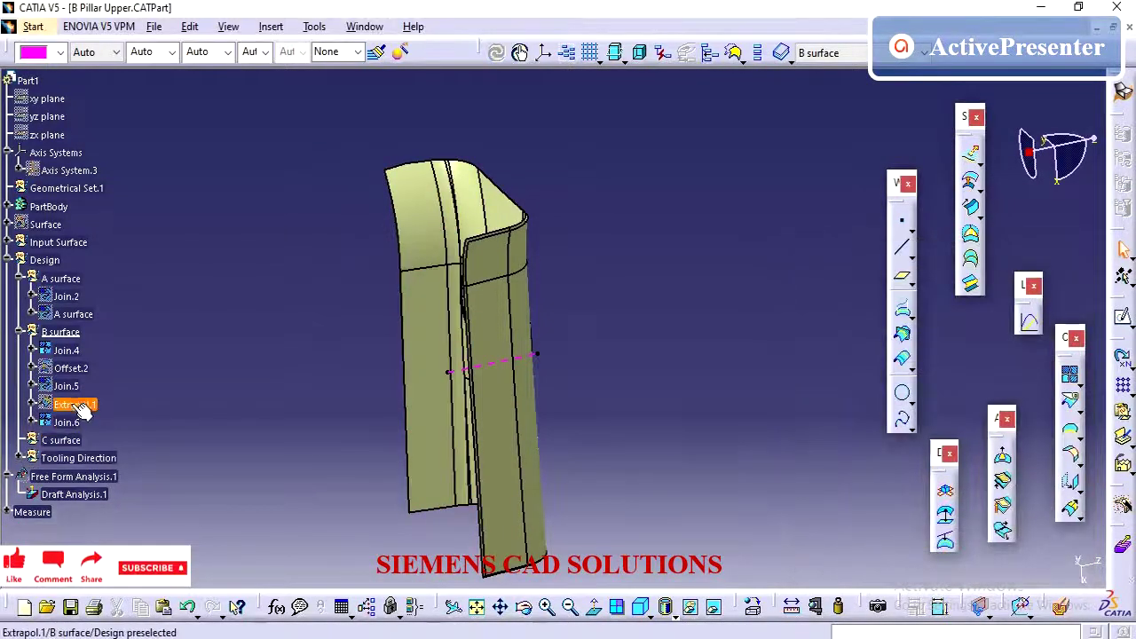
- Create another Join from the join of the extrapolated surface in the B surface set and rename it B Surface Final
middle_click_drag(416, 290, 515, 292)
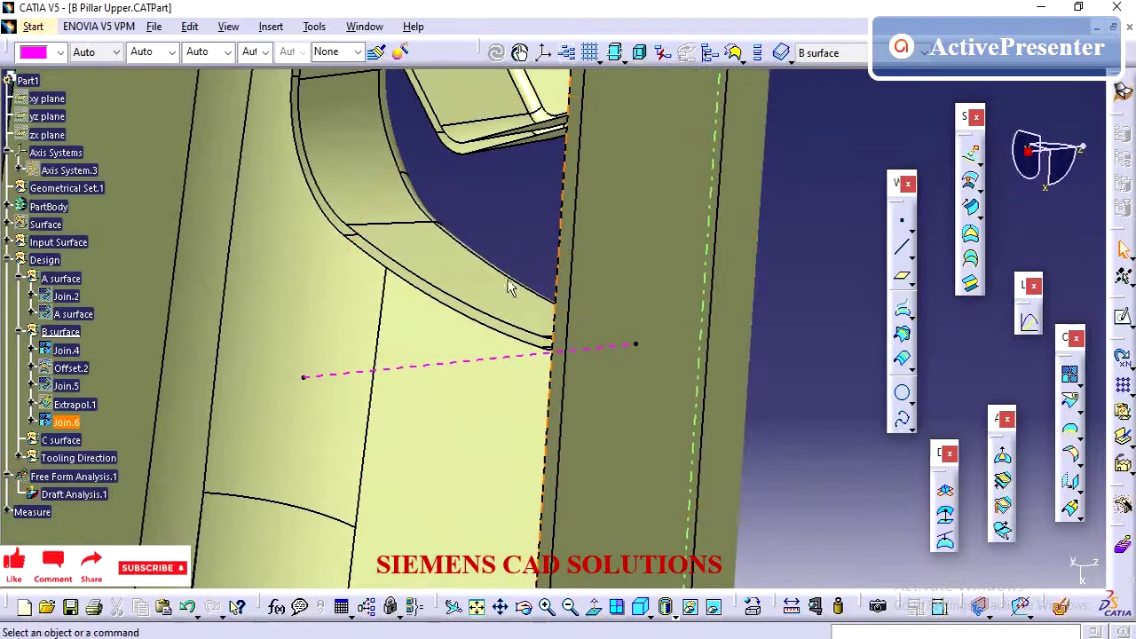
key("Escape")
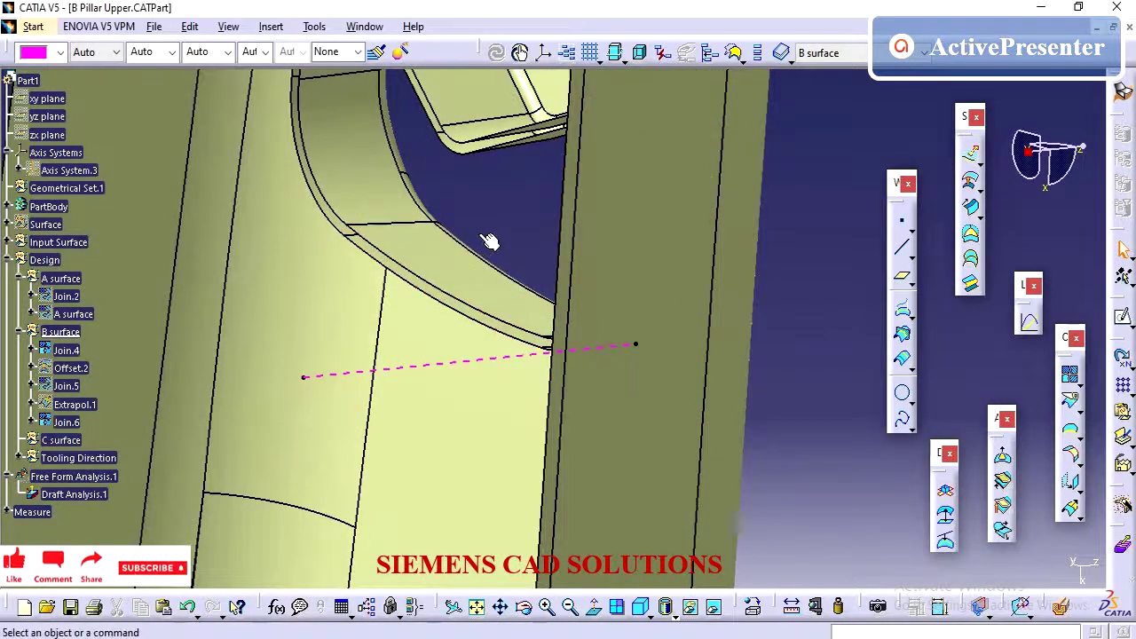
middle_click_drag(489, 241, 398, 441)
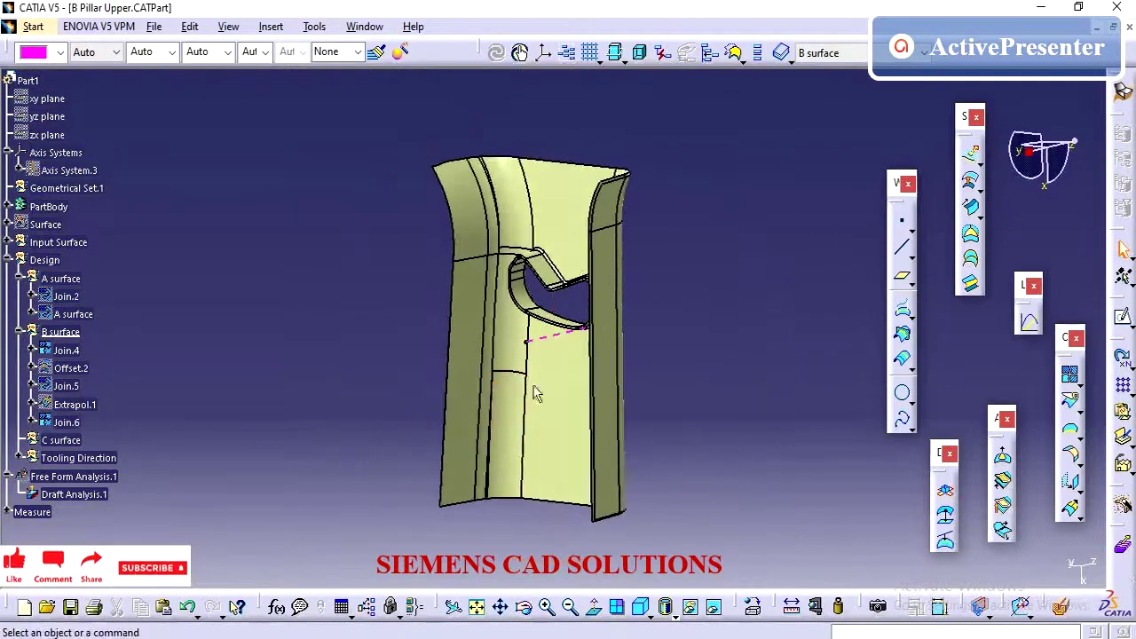
left_click(67, 422)
left_click(930, 558)
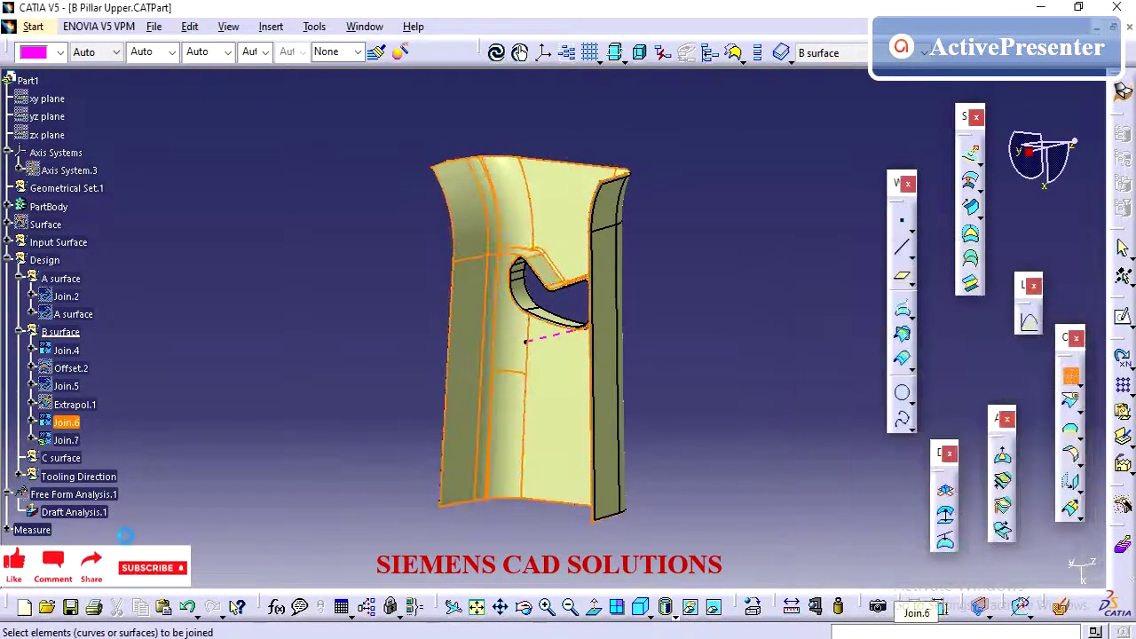
right_click(119, 445)
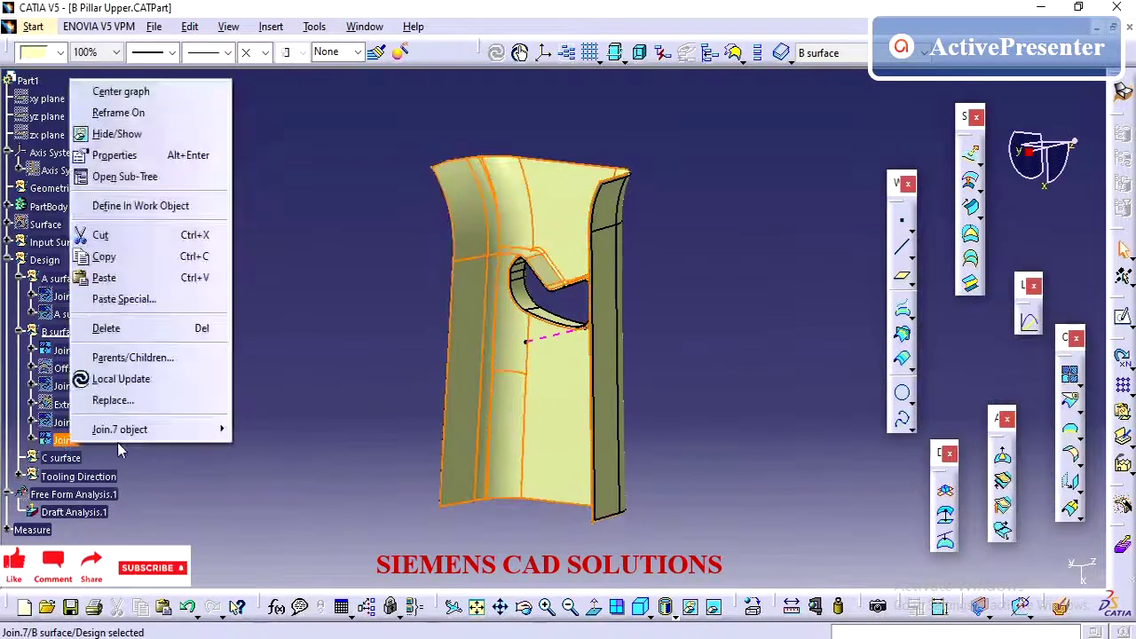
left_click(163, 158)
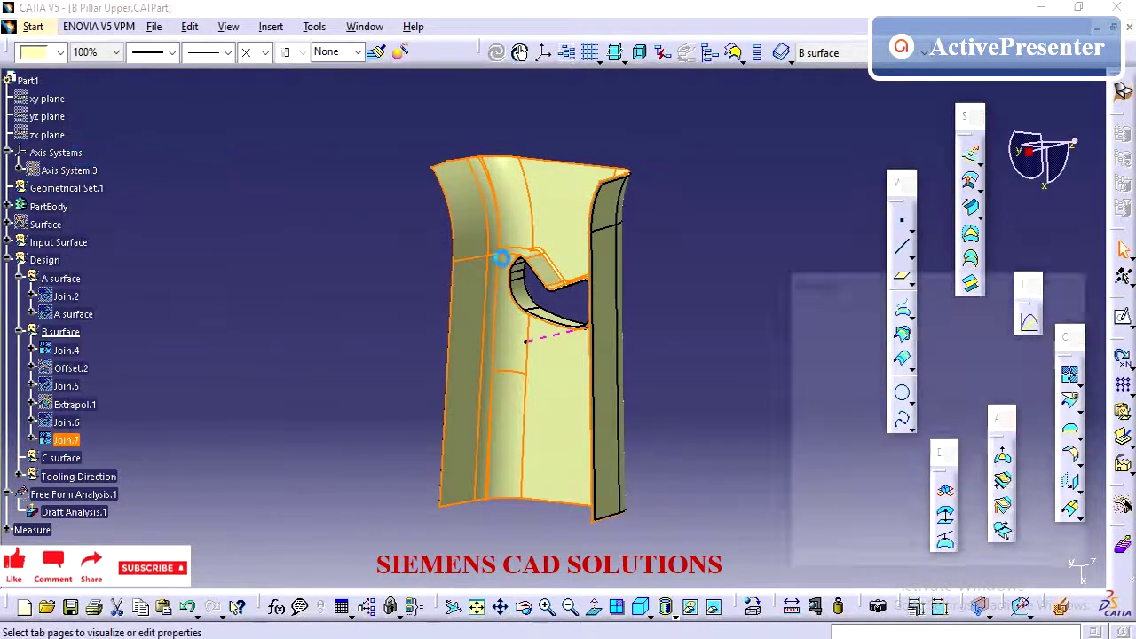
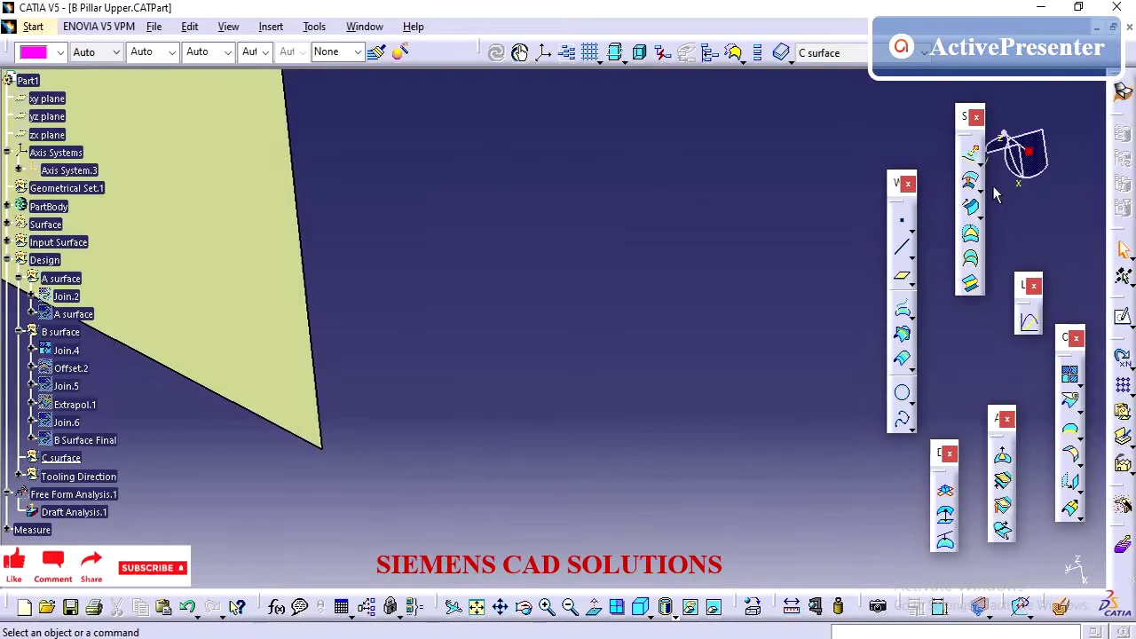
- Create a Boundary along one long side edge of the joined A surface, limited by its end corner vertices, as a Sweep's guide curve
left_click(970, 207)
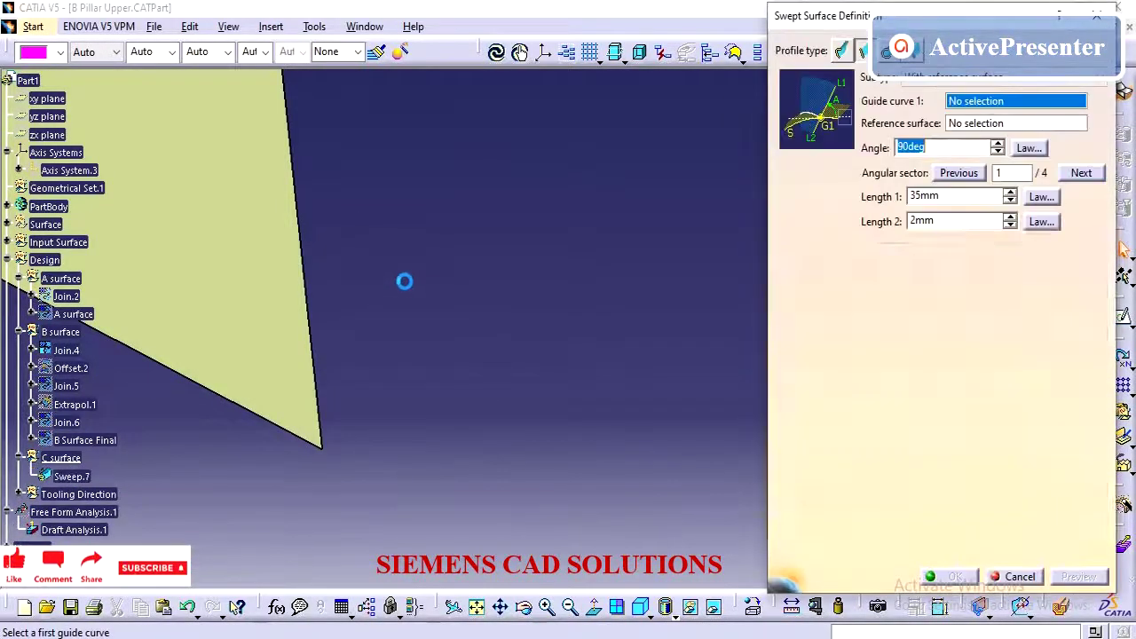
right_click(994, 104)
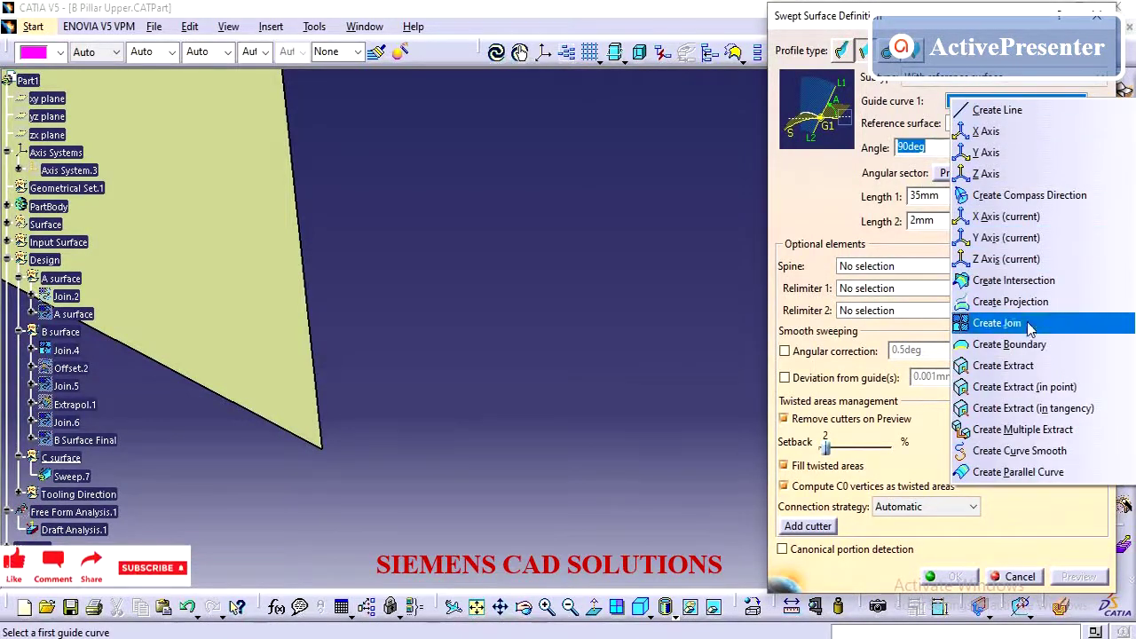
left_click(1029, 348)
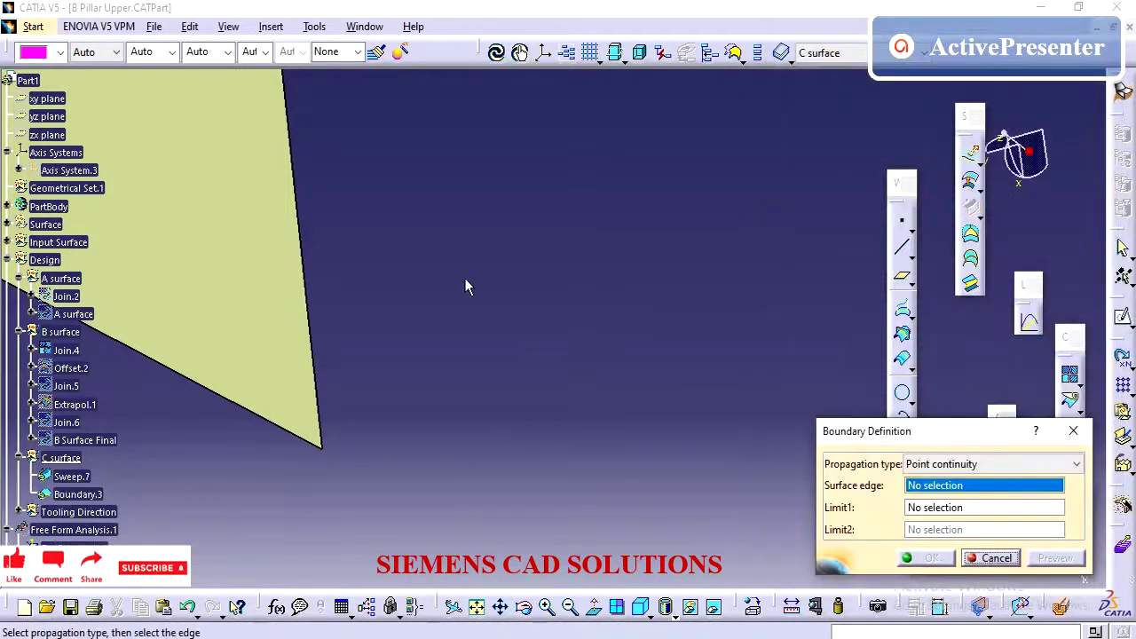
middle_click_drag(464, 284, 482, 218)
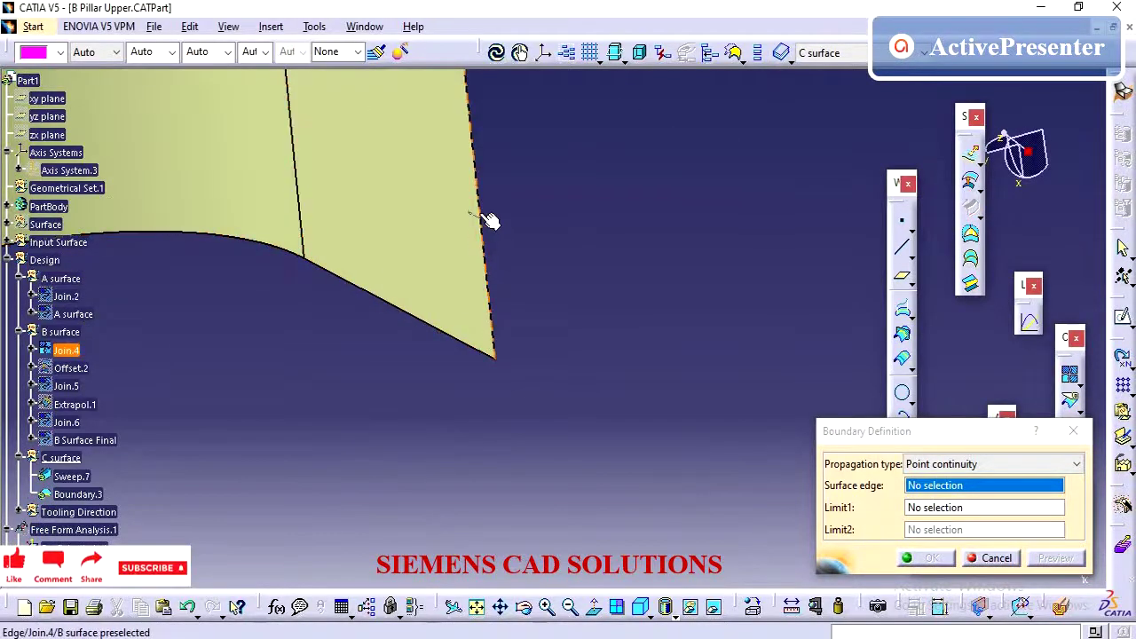
left_click(487, 222)
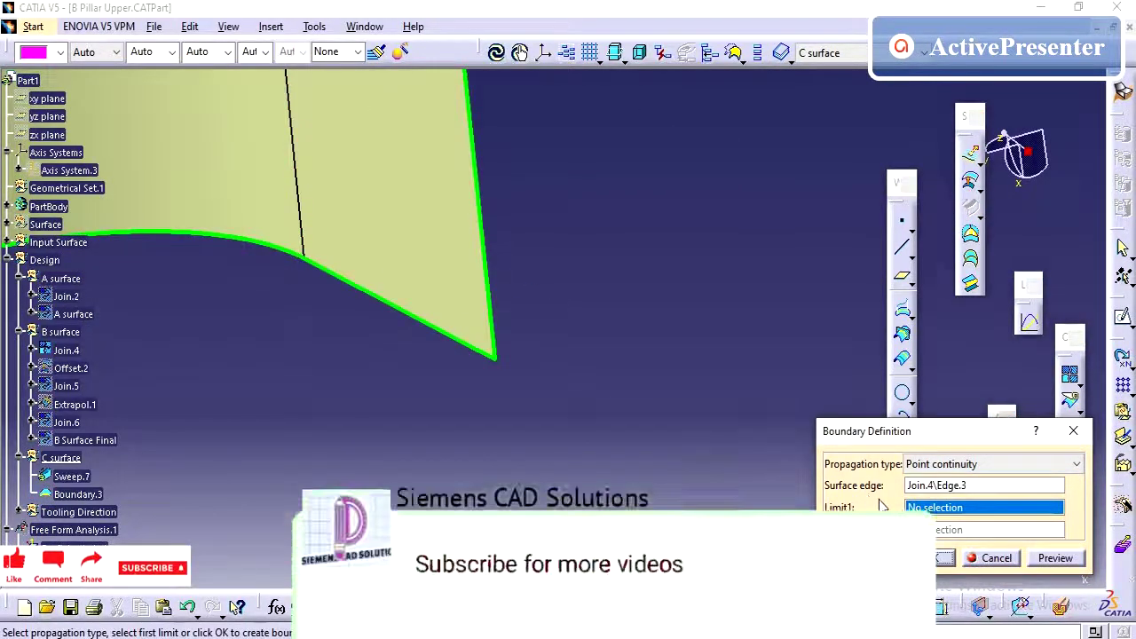
left_click(497, 360)
middle_click_drag(578, 313, 596, 550)
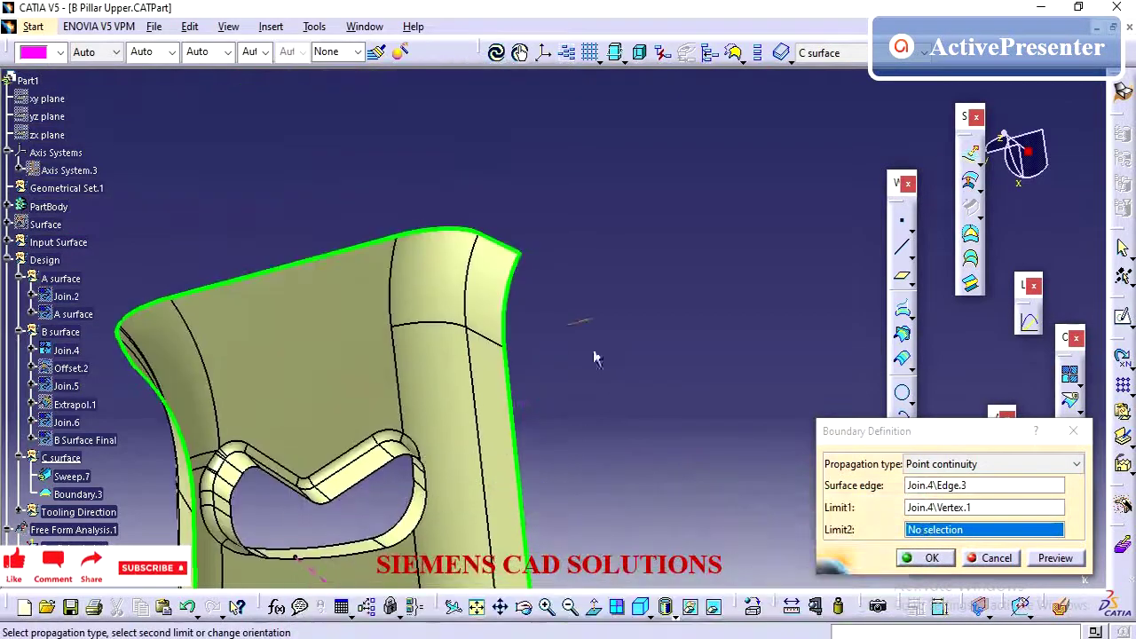
left_click(522, 255)
middle_click_drag(570, 355, 636, 485)
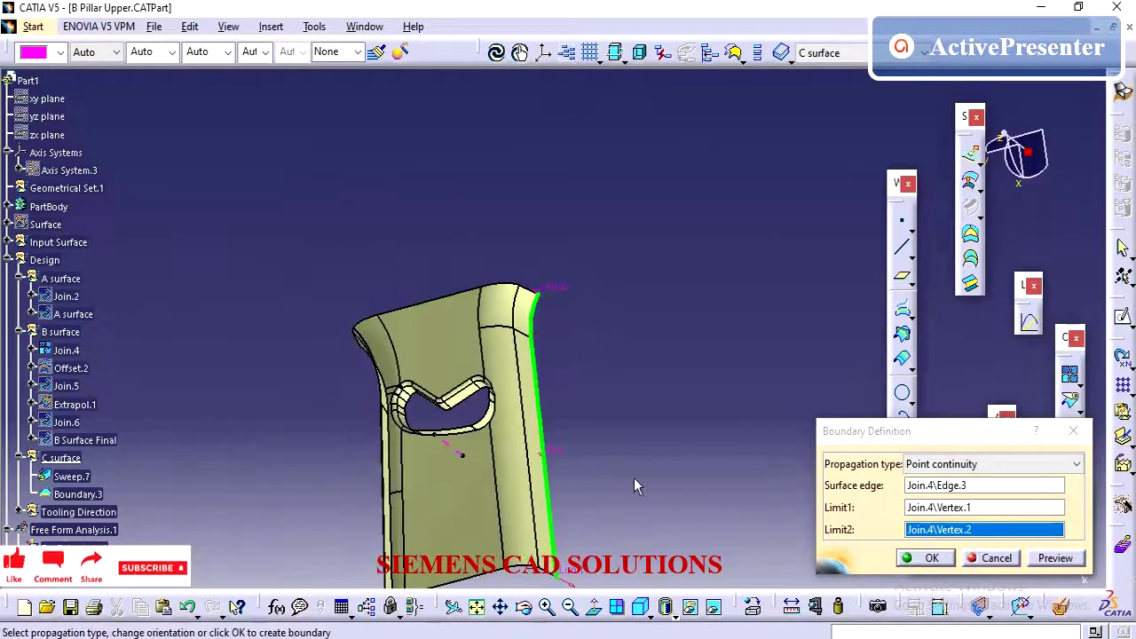
middle_click_drag(705, 370, 717, 242)
left_click(946, 564)
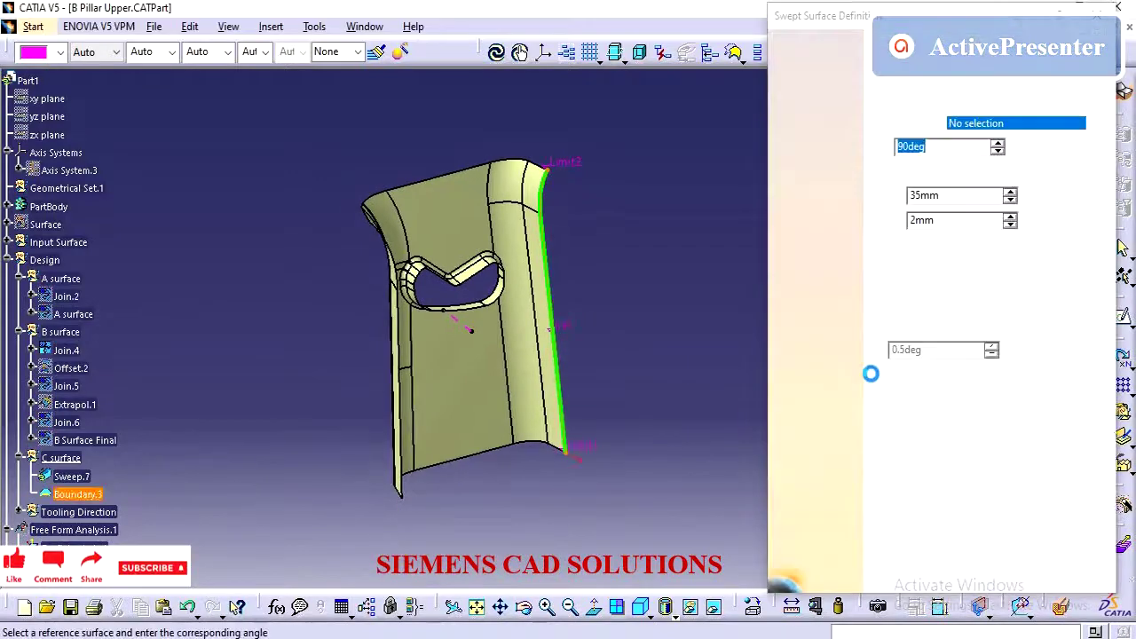
- Create the Sweep from that guide curve with the joined A surface as reference, 90 deg angle, third angular sector, Length 1 of 3 mm and Length 2 of 0 mm
left_click(543, 362)
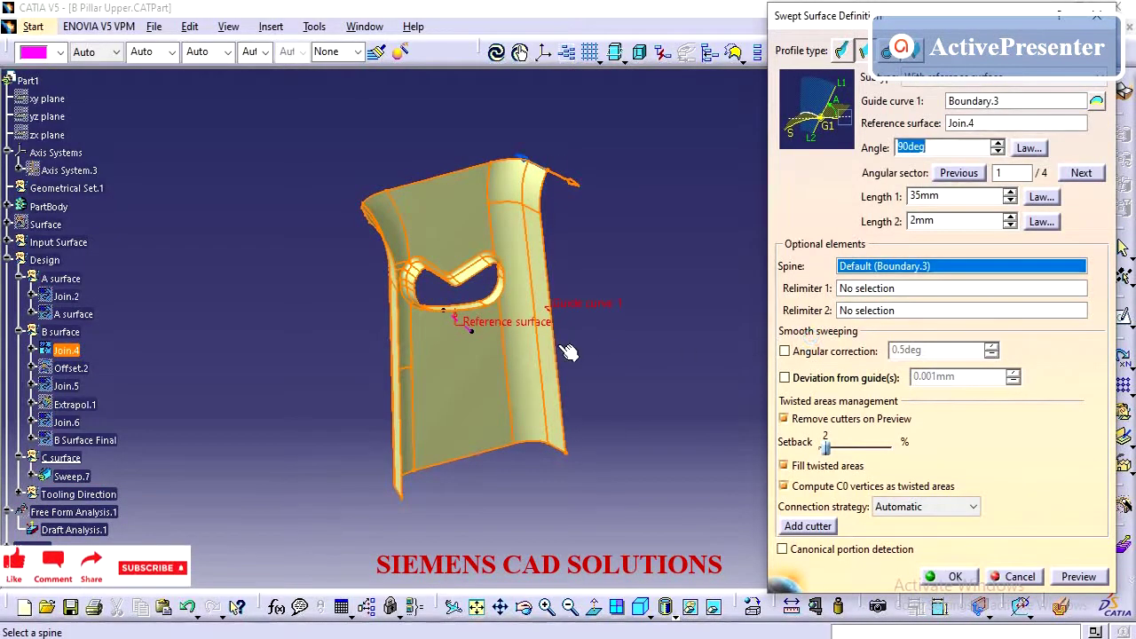
middle_click_drag(568, 352, 470, 249)
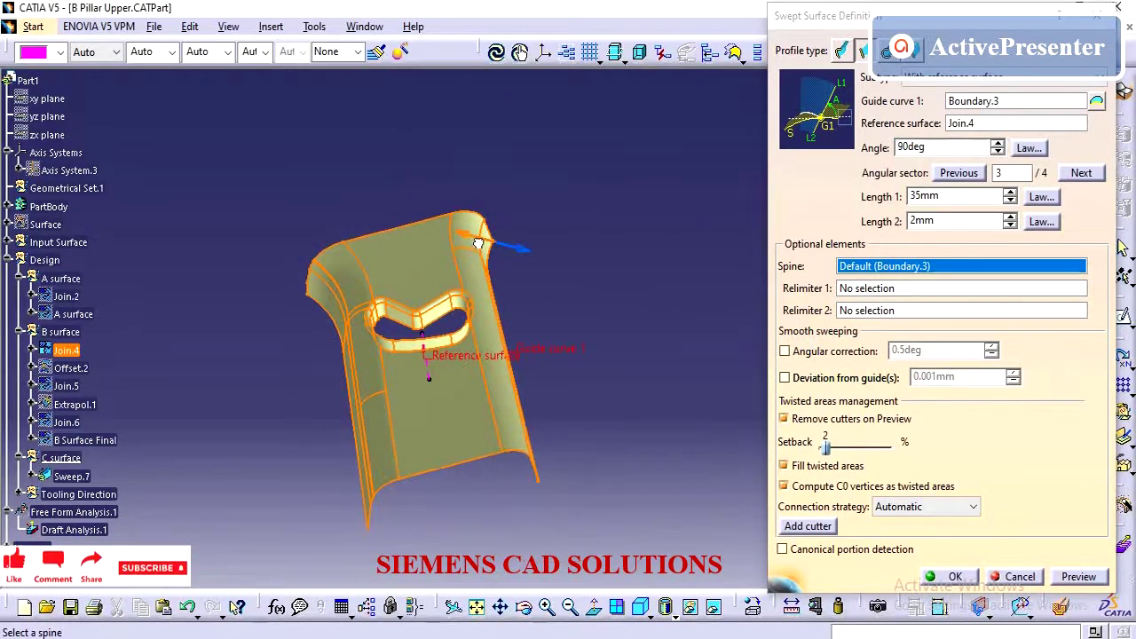
left_click_drag(963, 197, 836, 197)
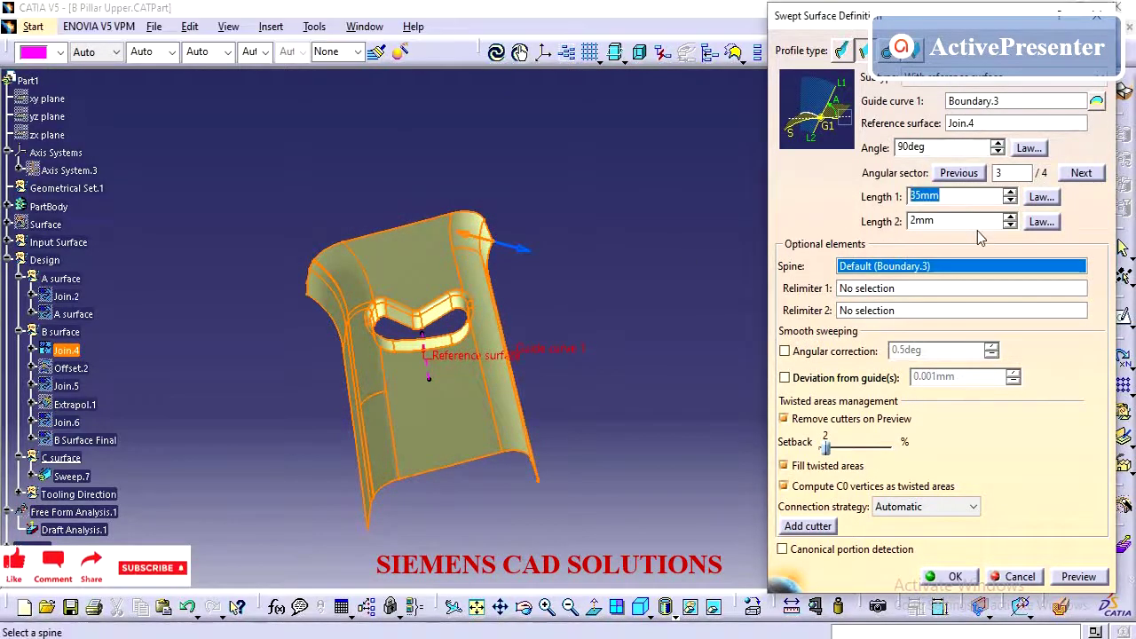
left_click_drag(971, 221, 860, 221)
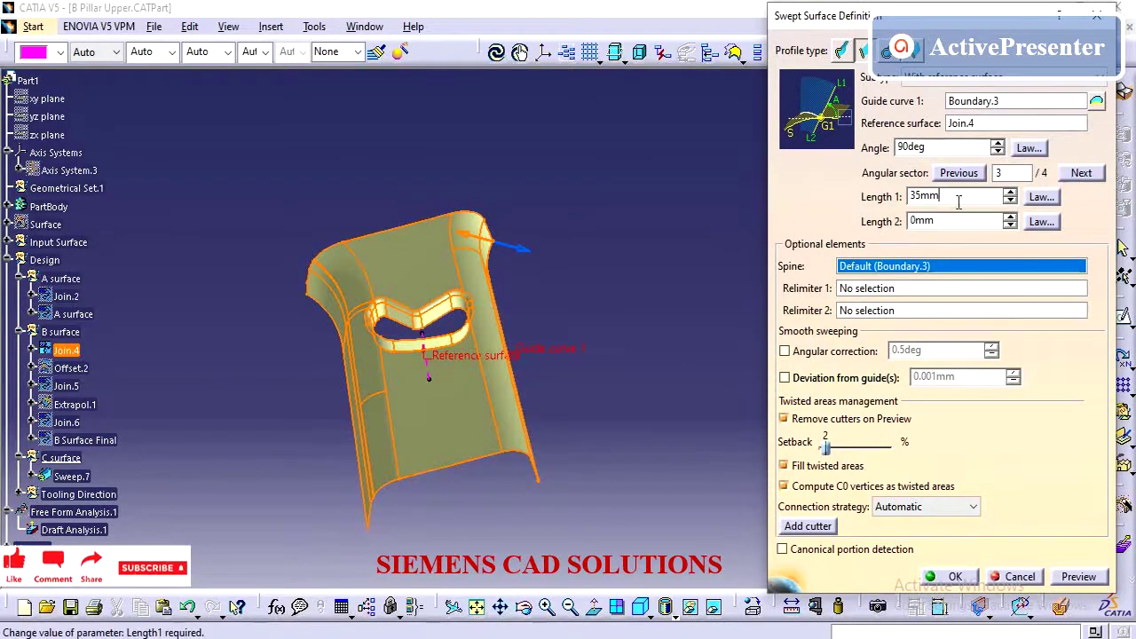
left_click_drag(959, 202, 862, 216)
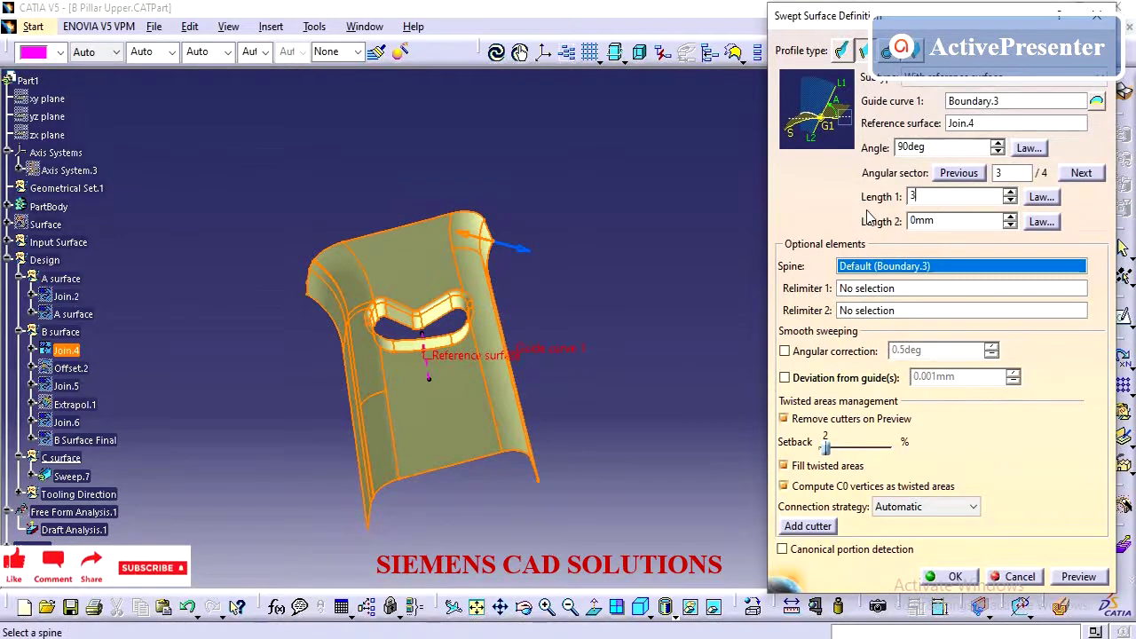
left_click(955, 577)
middle_click_drag(558, 322, 719, 378)
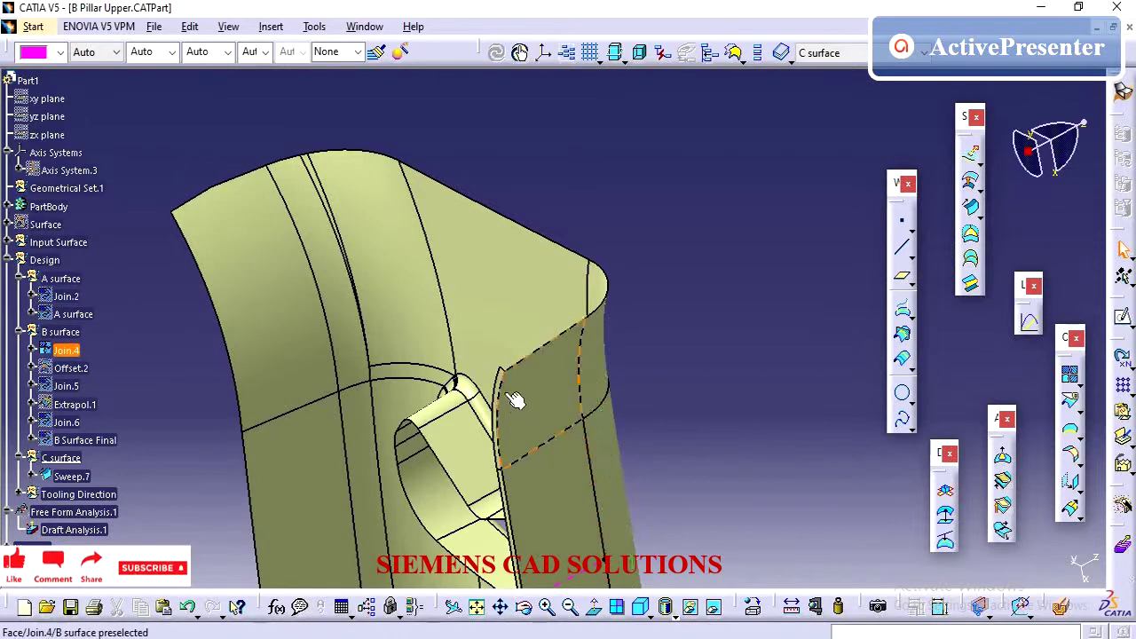
- Duplicate the long side edge sweep within the C surface set and hide the original
left_click(76, 477)
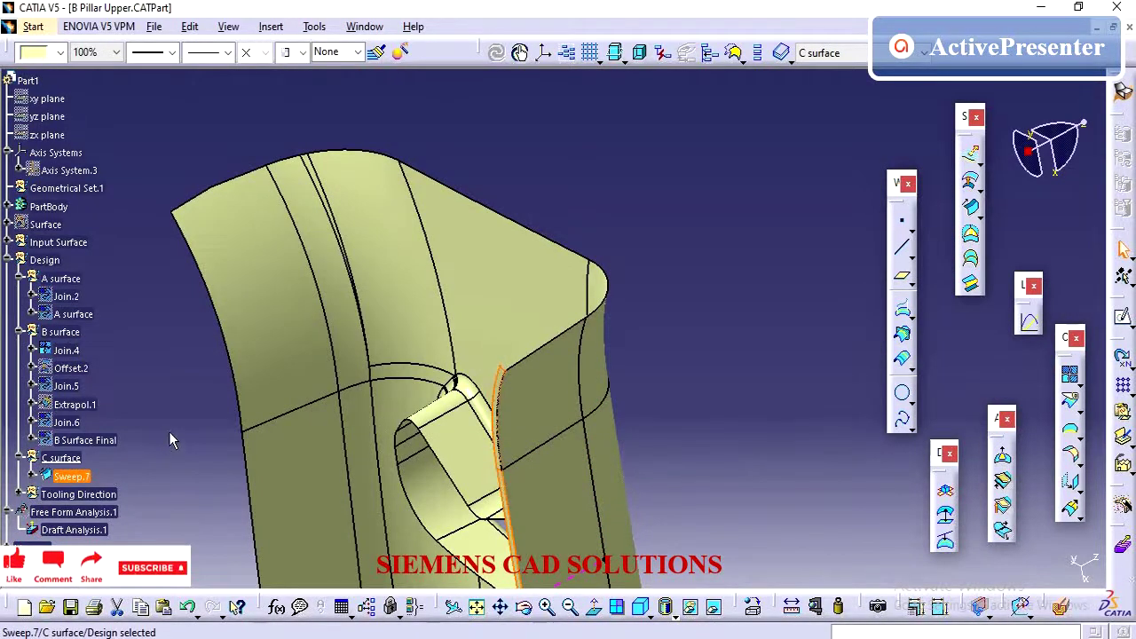
right_click(77, 477)
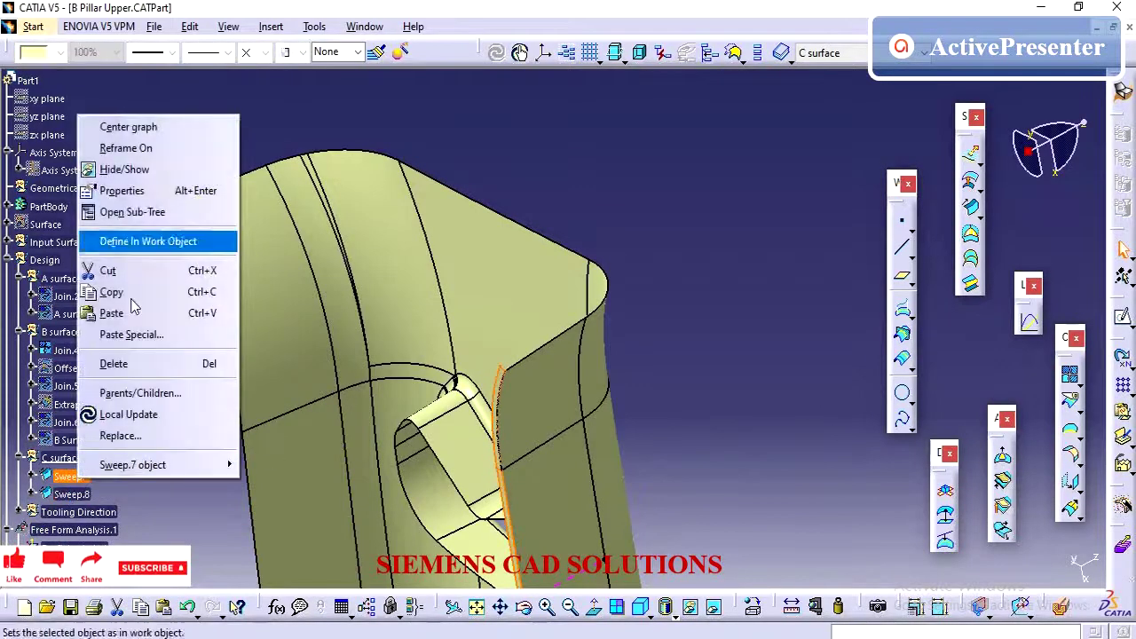
left_click(142, 177)
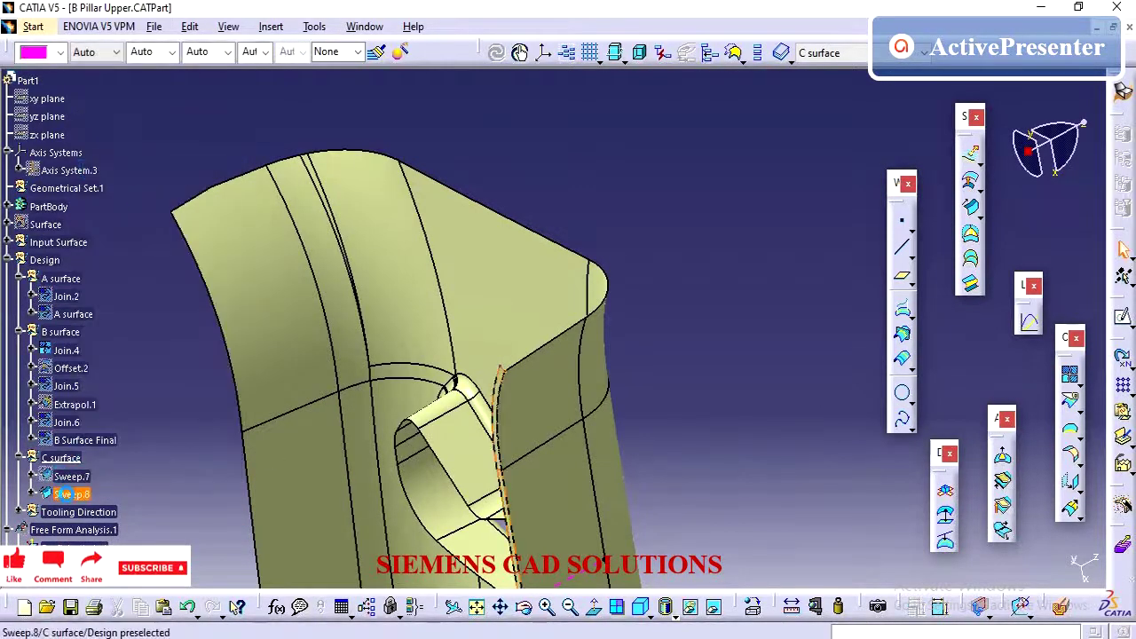
- Redefine the copied sweep's guide boundary along the part's bottom edge by moving Limit2 to the opposite lower corner and reversing its orientation
double_click(64, 494)
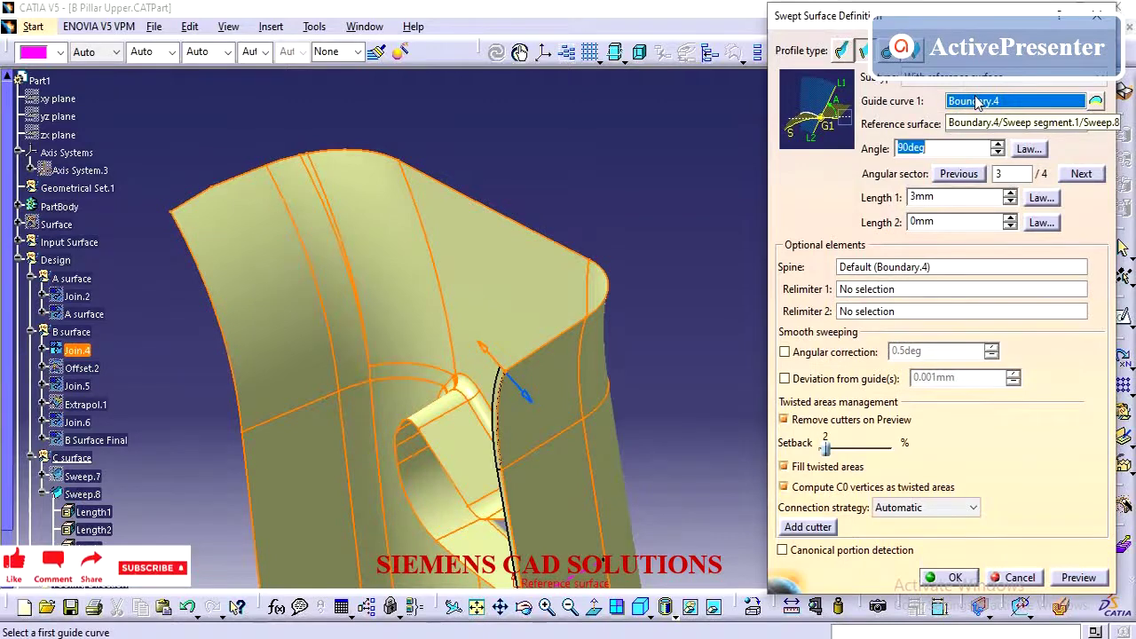
left_click(1096, 103)
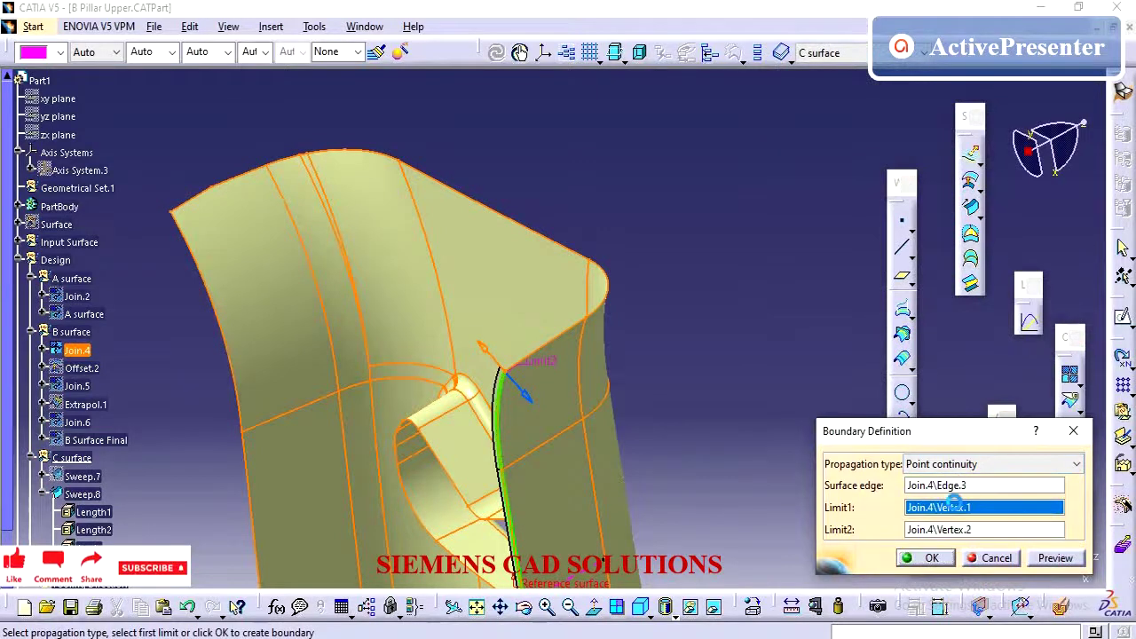
middle_click_drag(355, 286, 719, 390, "ctrl")
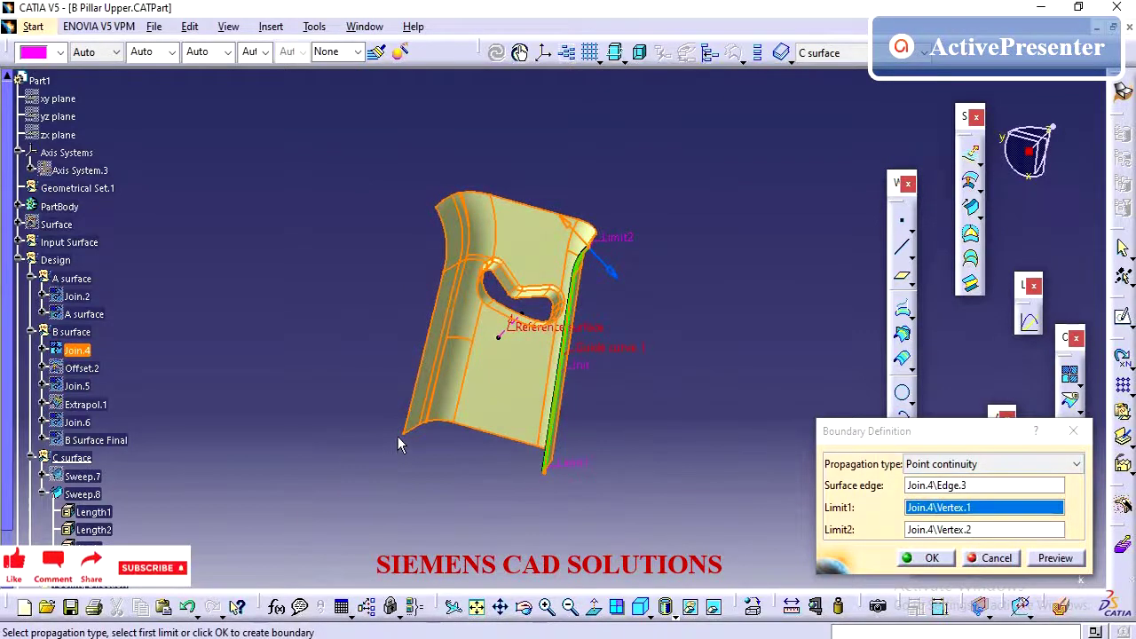
left_click(937, 529)
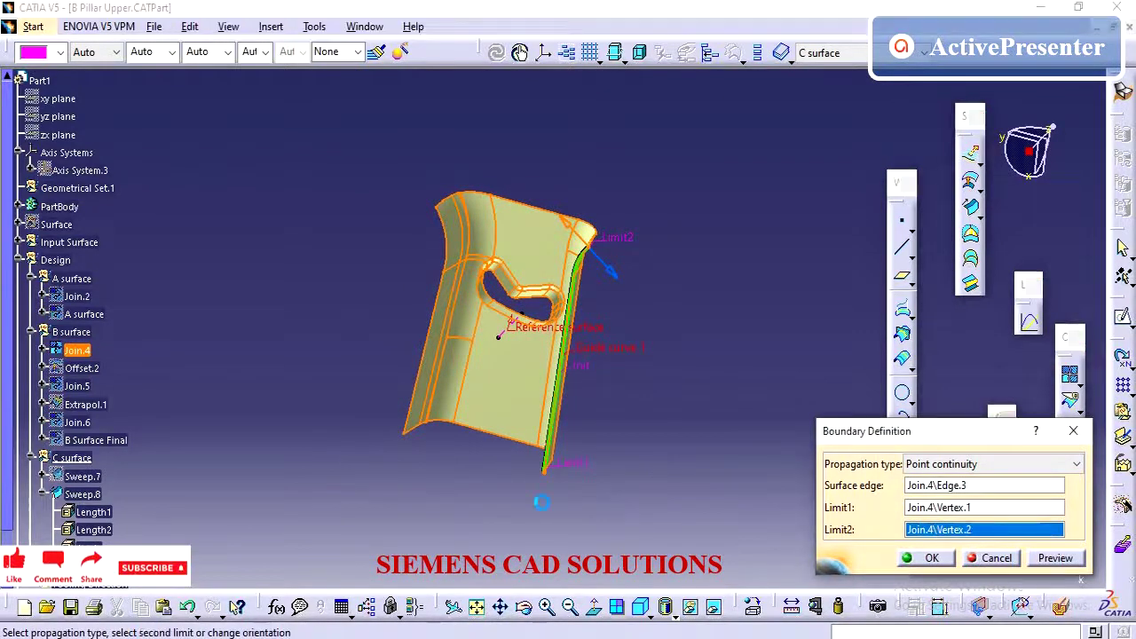
left_click(404, 443)
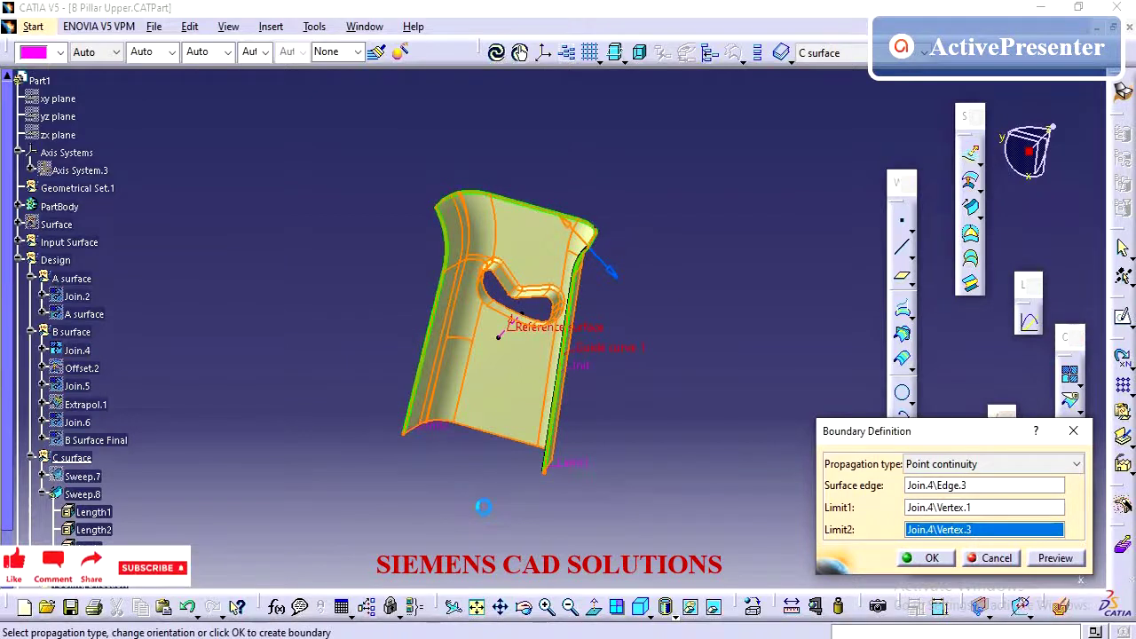
left_click(567, 476)
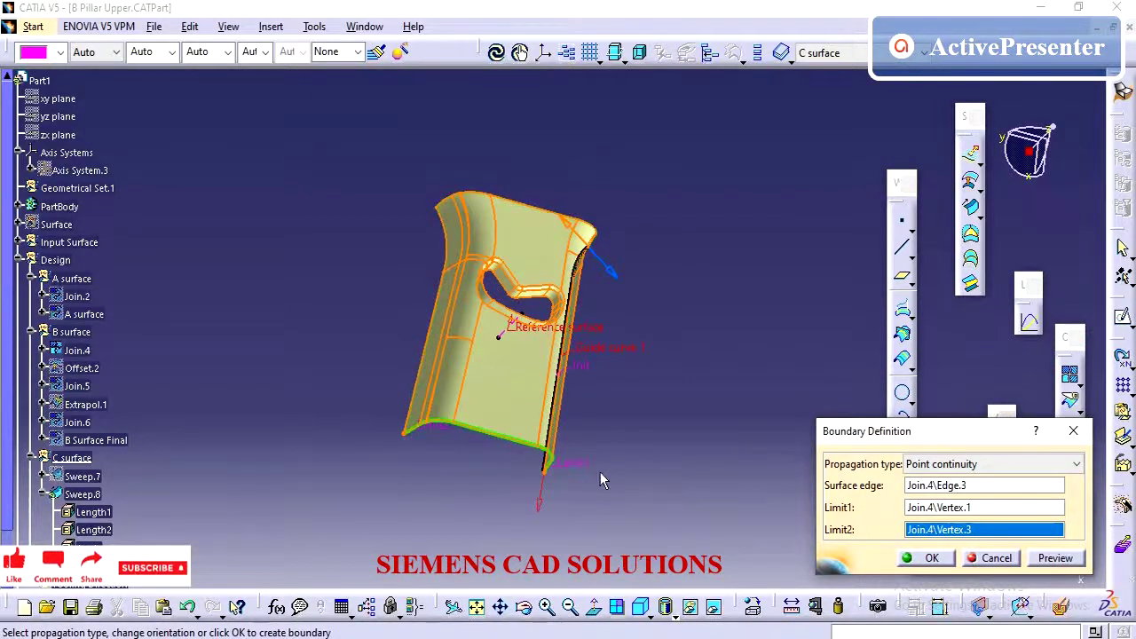
left_click(929, 559)
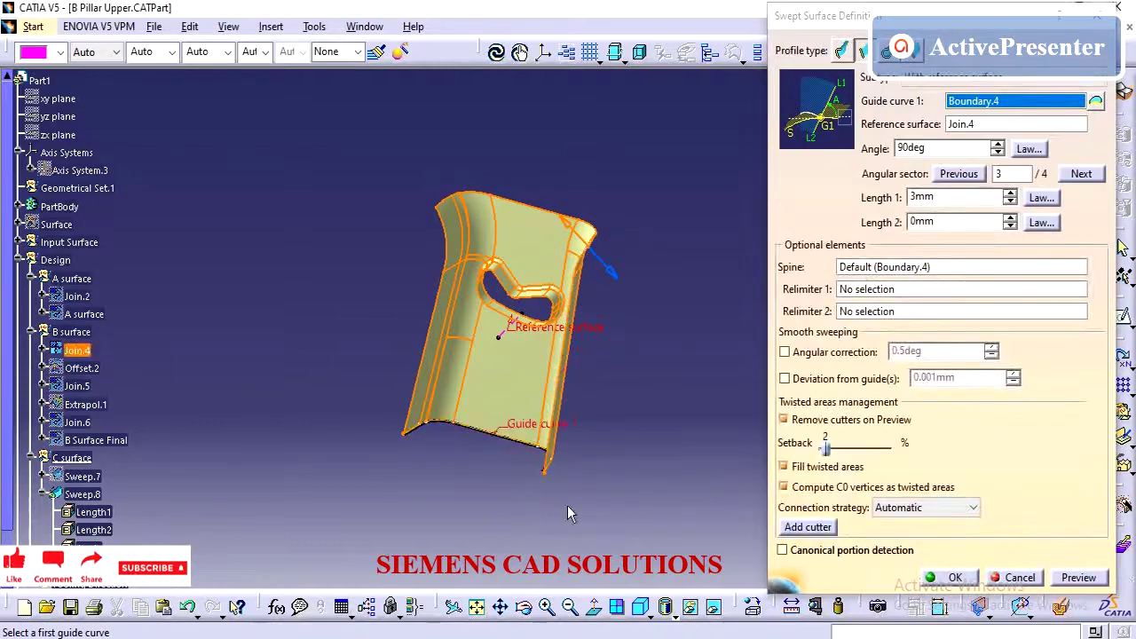
middle_click_drag(598, 341, 469, 235)
middle_click_drag(388, 302, 733, 272)
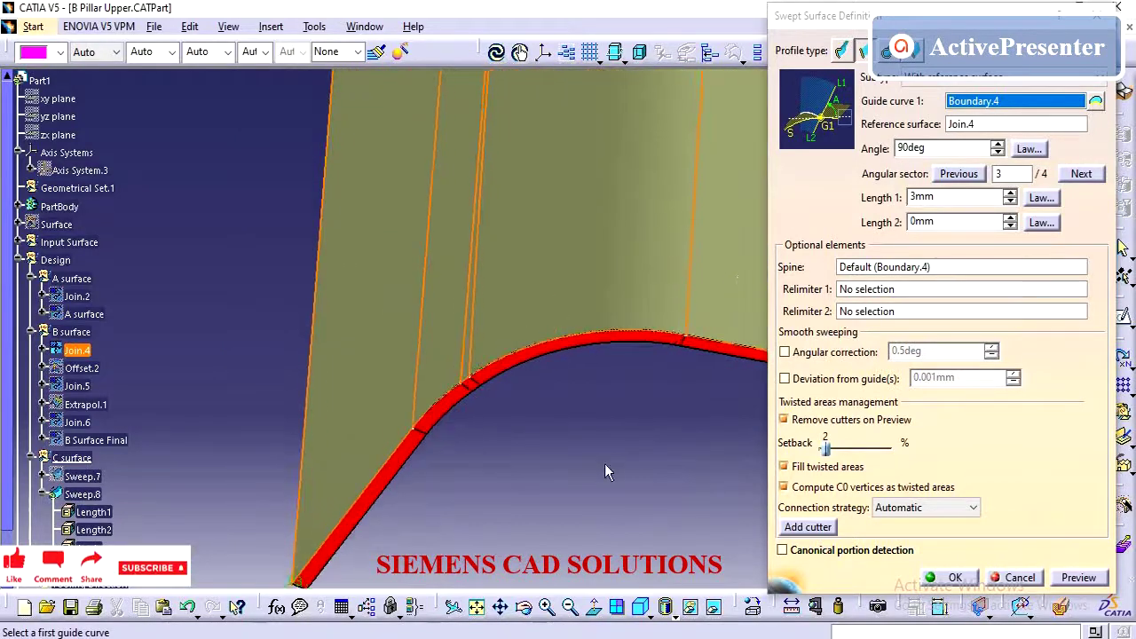
middle_click_drag(619, 361, 856, 486)
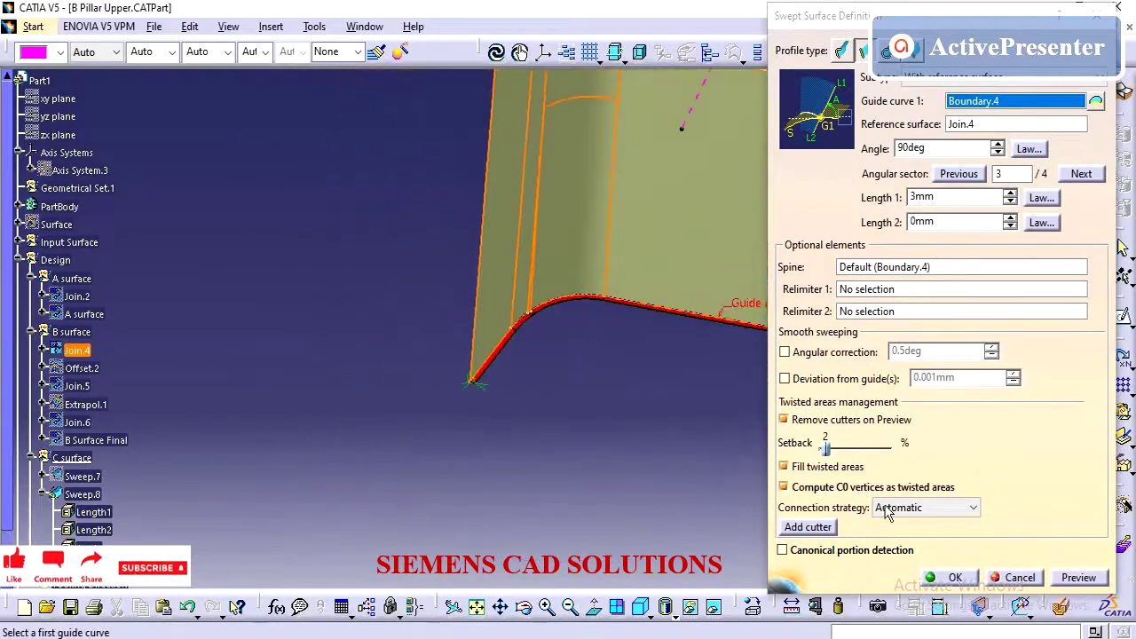
left_click(951, 578)
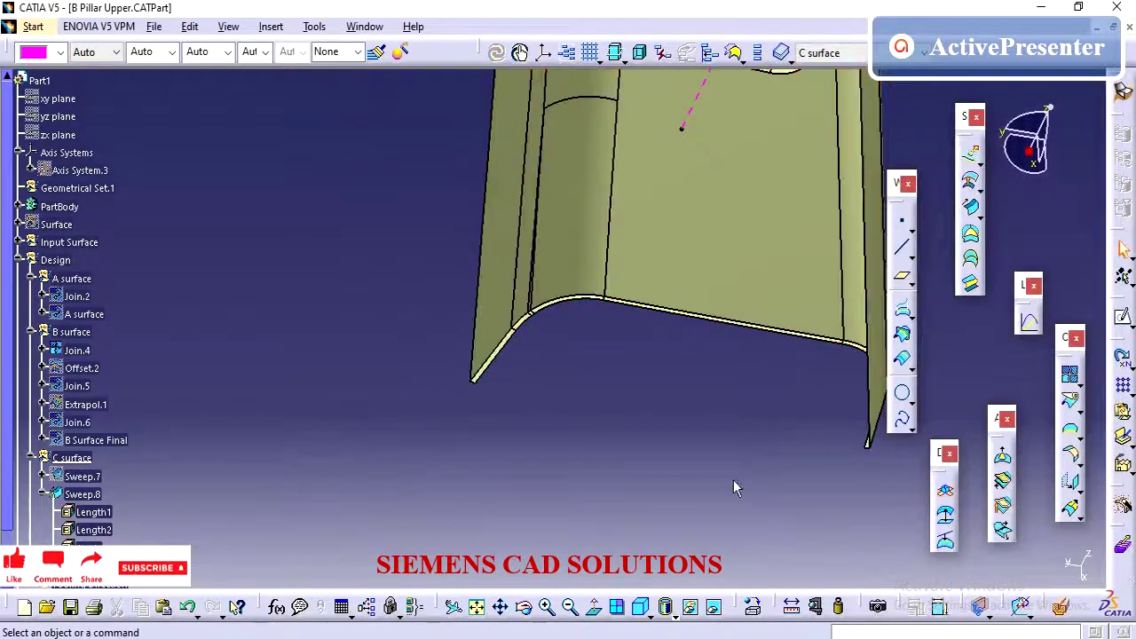
- Set the bottom edge sweep's Angle parameter to 87 deg
middle_click_drag(721, 453, 611, 314)
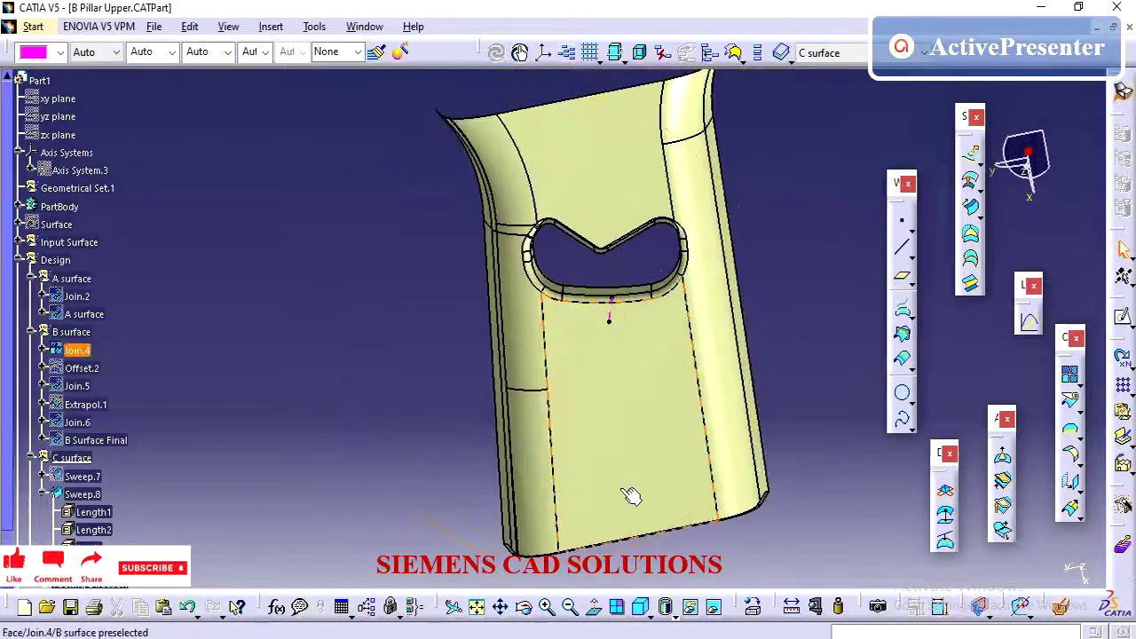
middle_click_drag(617, 431, 538, 183)
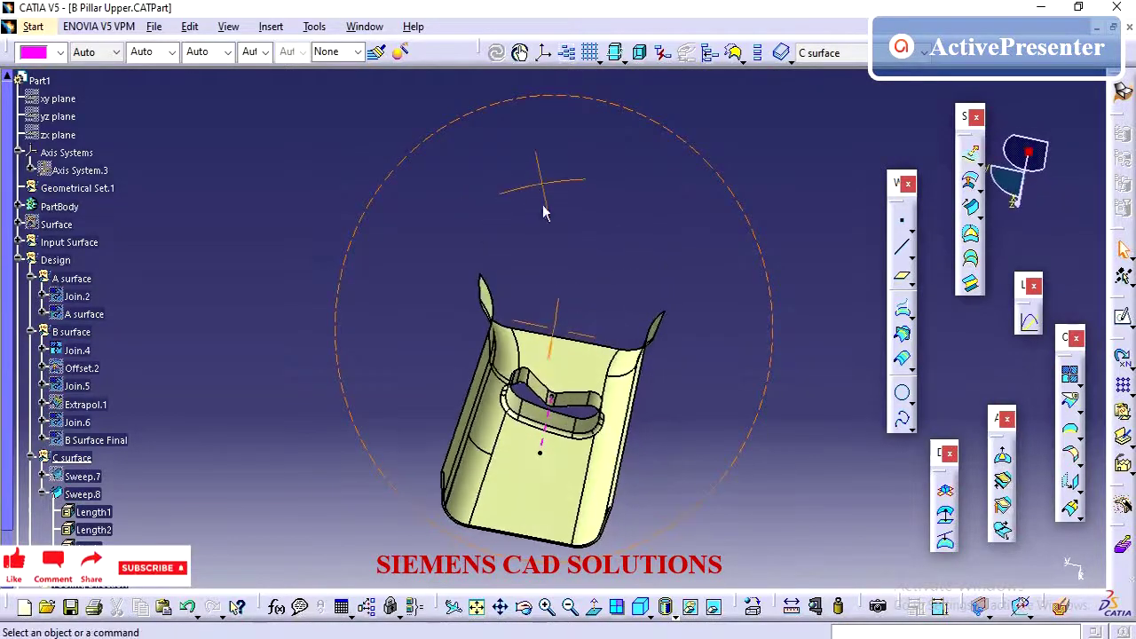
middle_click_drag(603, 293, 528, 293)
middle_click_drag(396, 490, 390, 456)
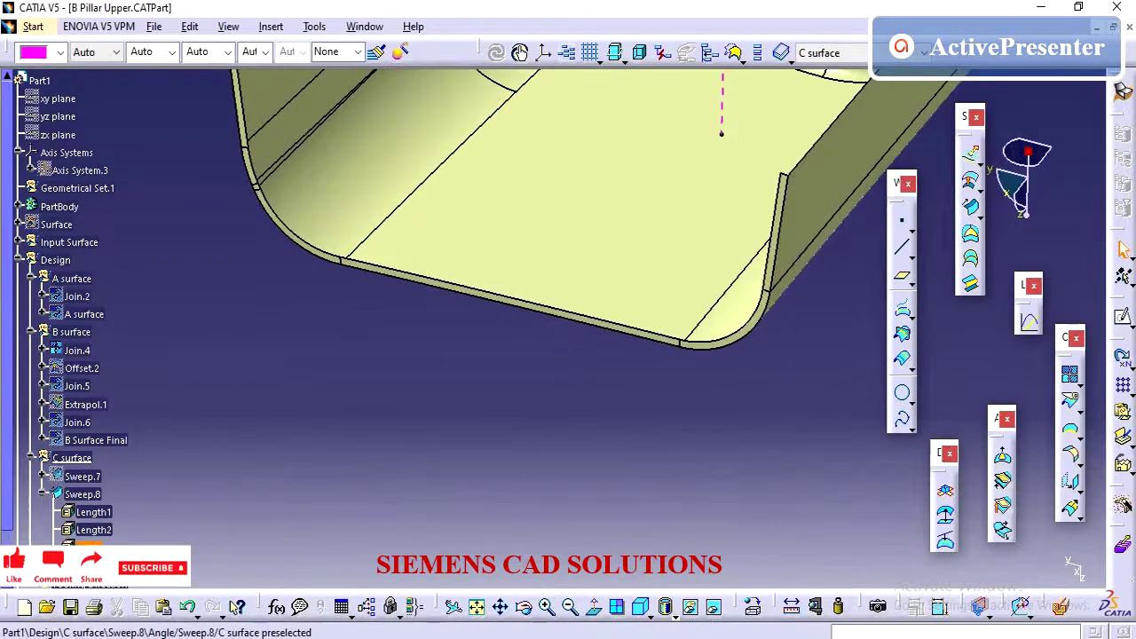
double_click(89, 544)
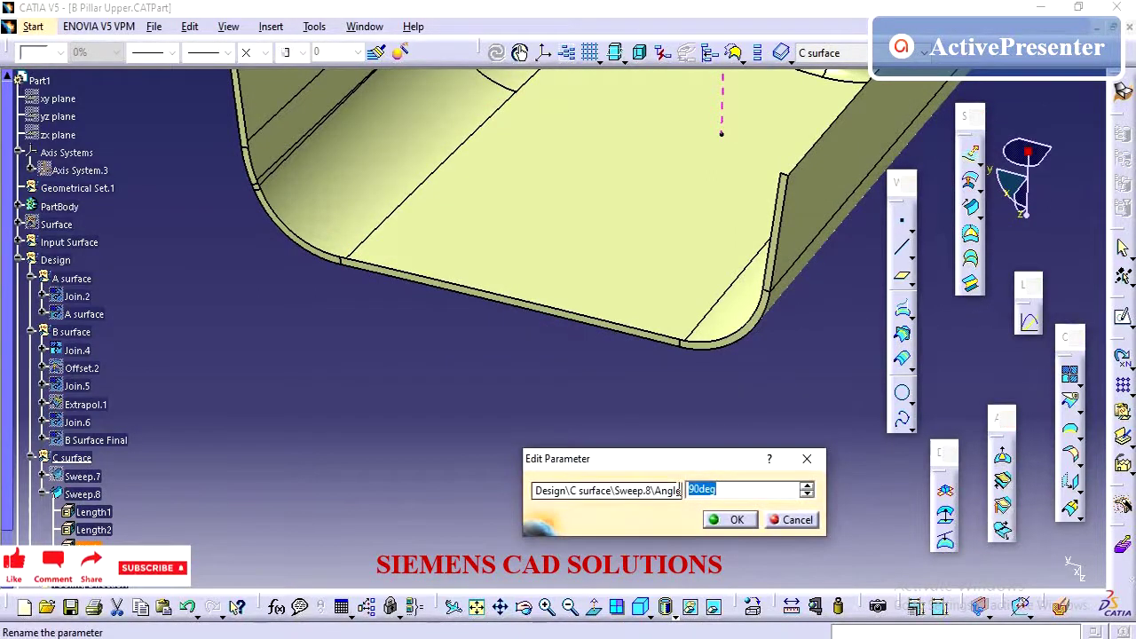
key("Return")
key("Return")
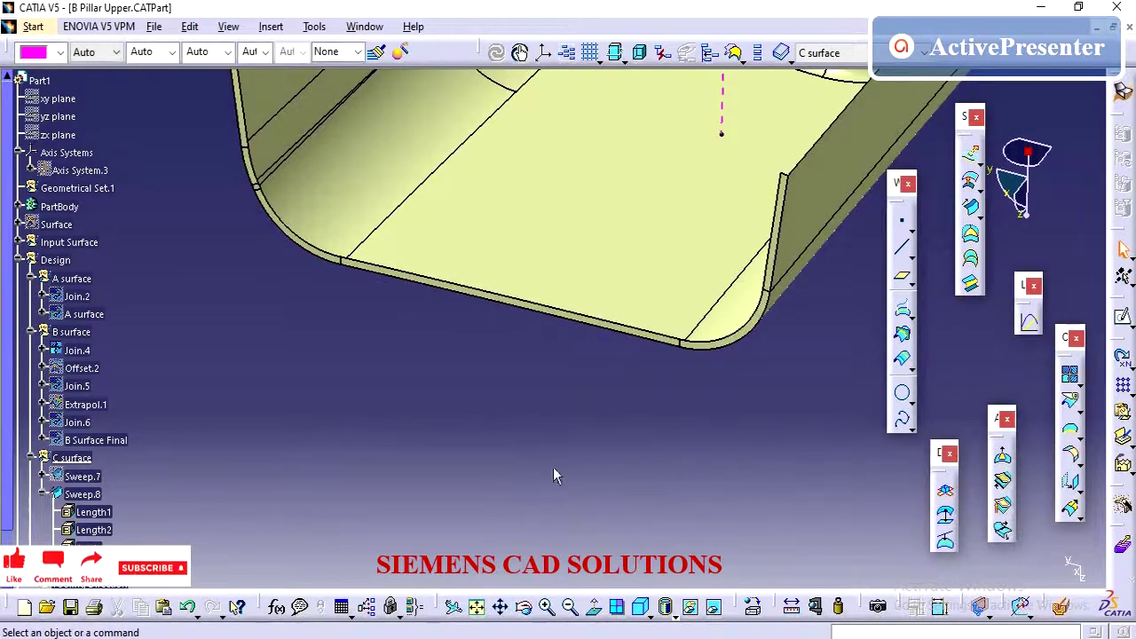
middle_click_drag(568, 436, 568, 621)
middle_click_drag(481, 414, 521, 530)
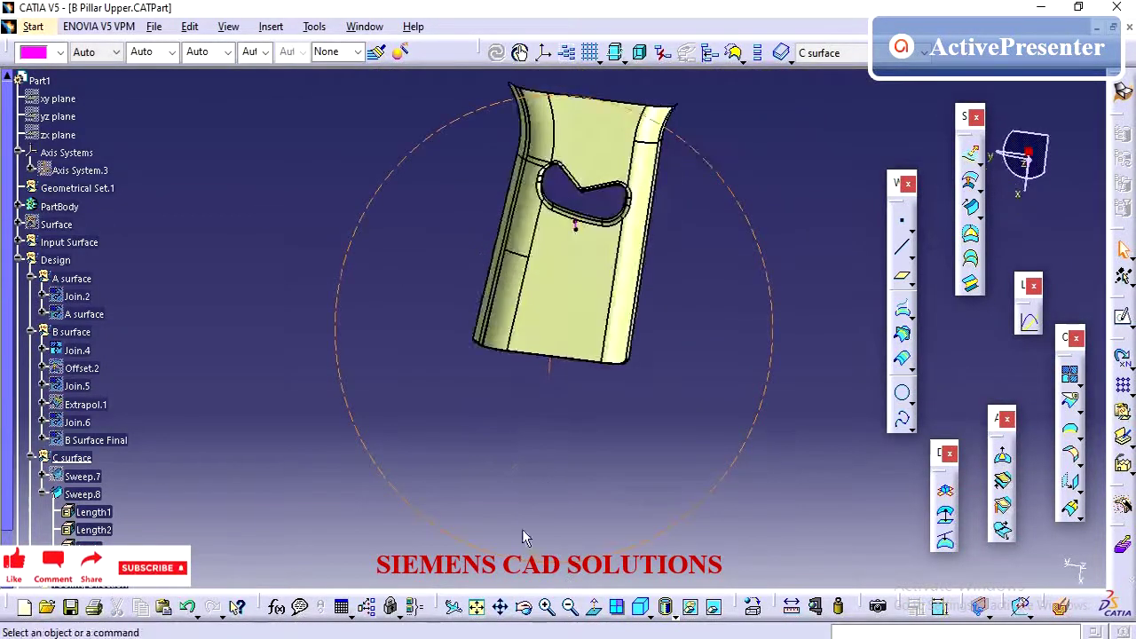
- Duplicate the bottom edge sweep into the C surface set and hide the copied original
left_click(45, 495)
left_click(73, 494)
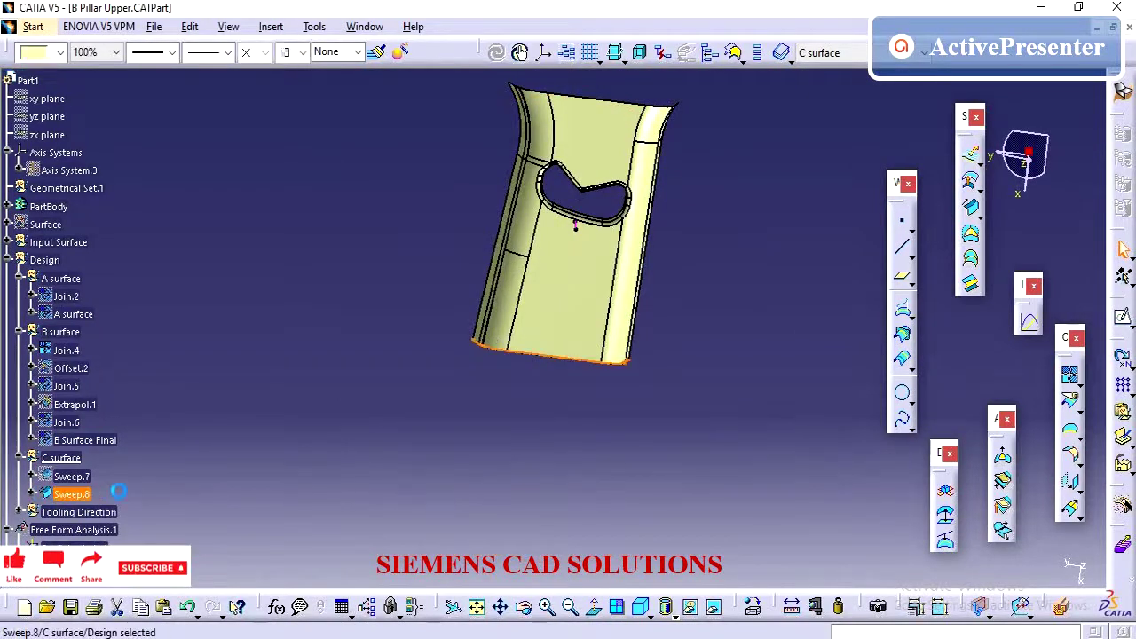
left_click(60, 458)
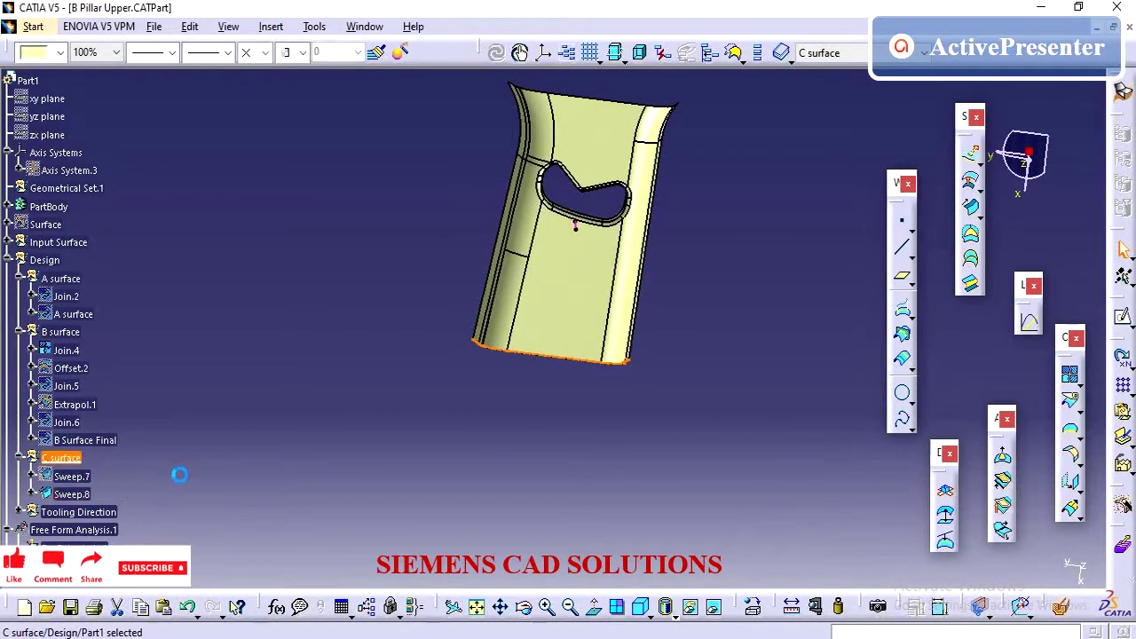
key("ctrl+v")
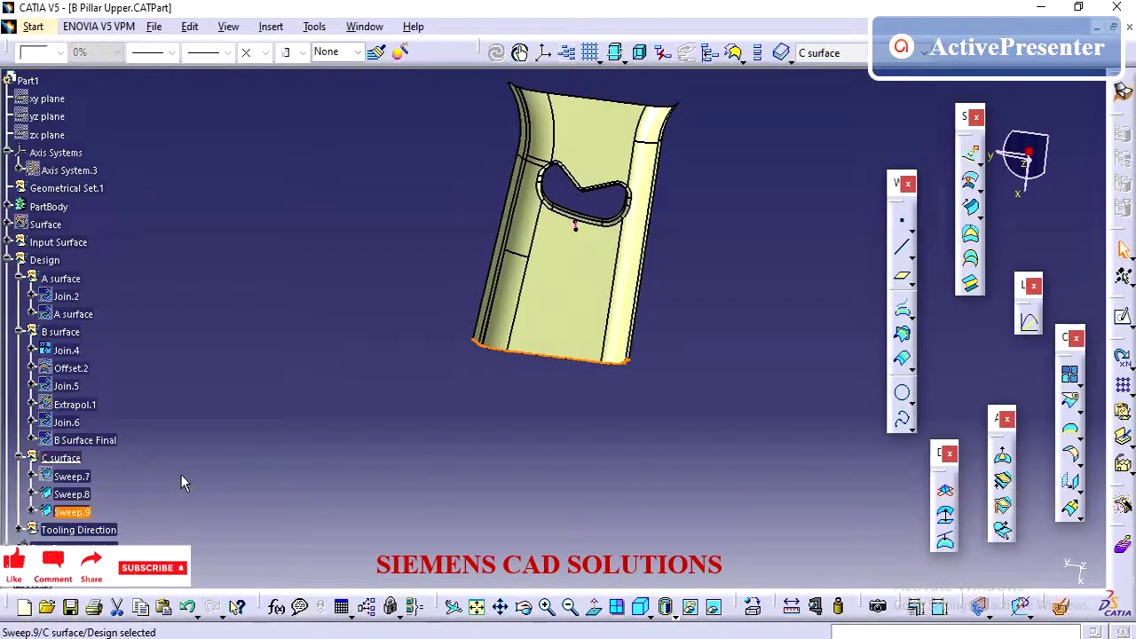
right_click(80, 495)
left_click(147, 187)
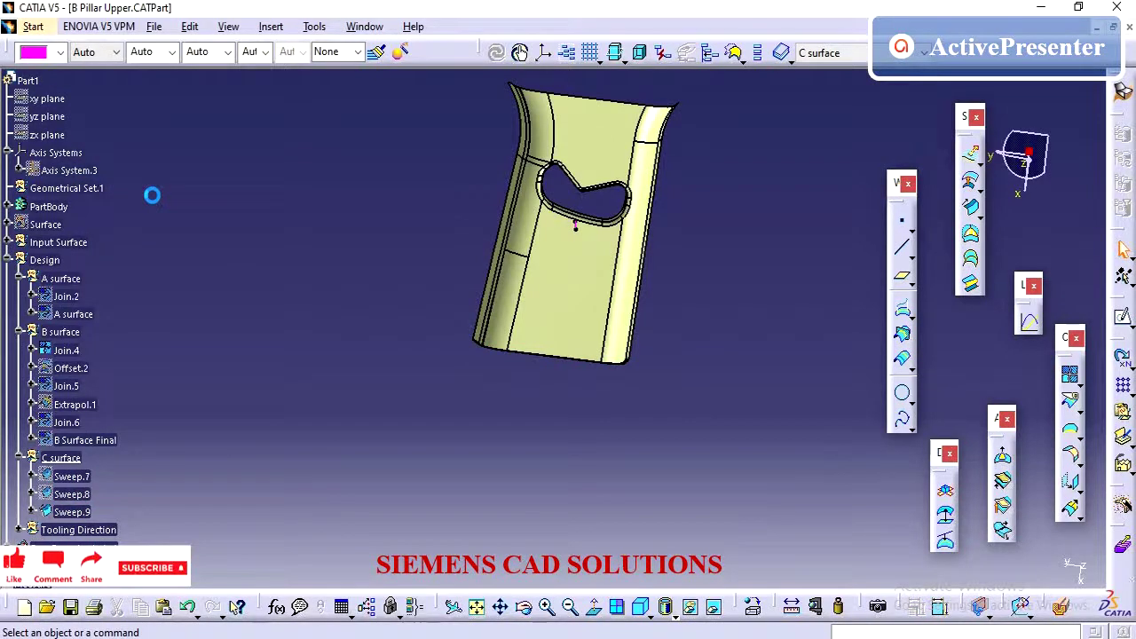
- Redefine the copied sweep's guide boundary along the opposite long side edge by moving Limit1 to that edge's upper corner and reversing its orientation
left_click(30, 512)
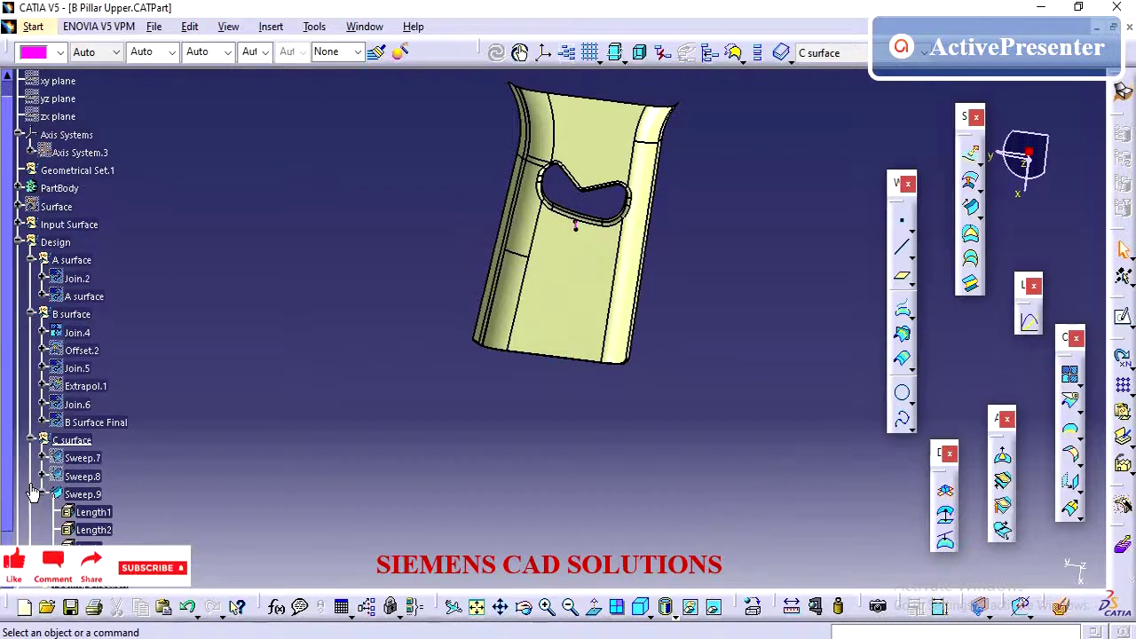
left_click(44, 497)
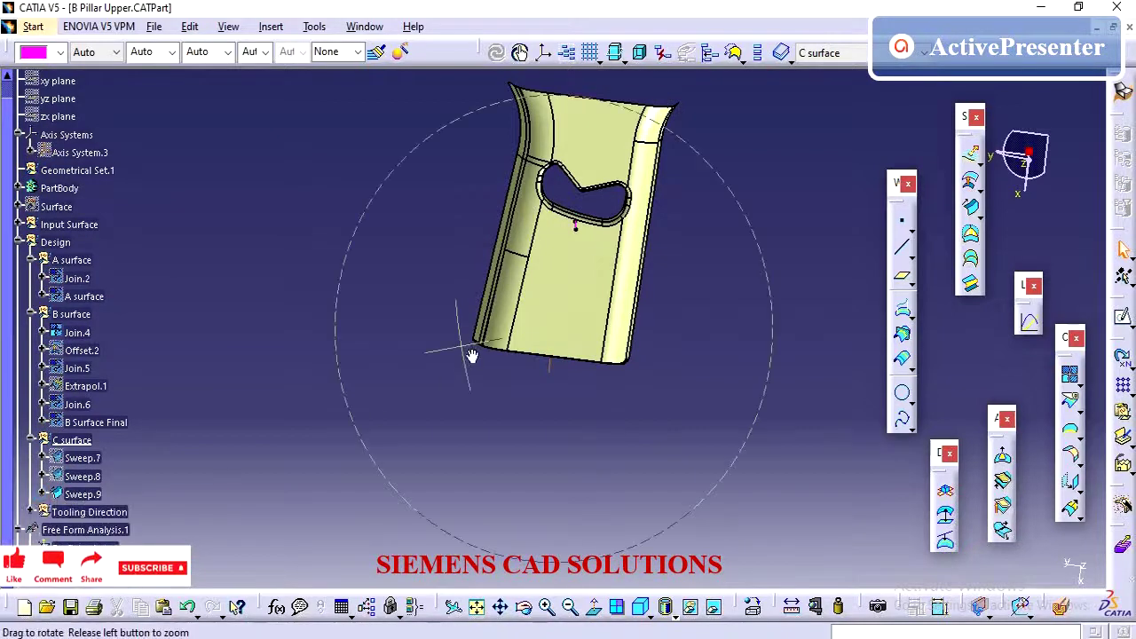
middle_click_drag(469, 355, 324, 361)
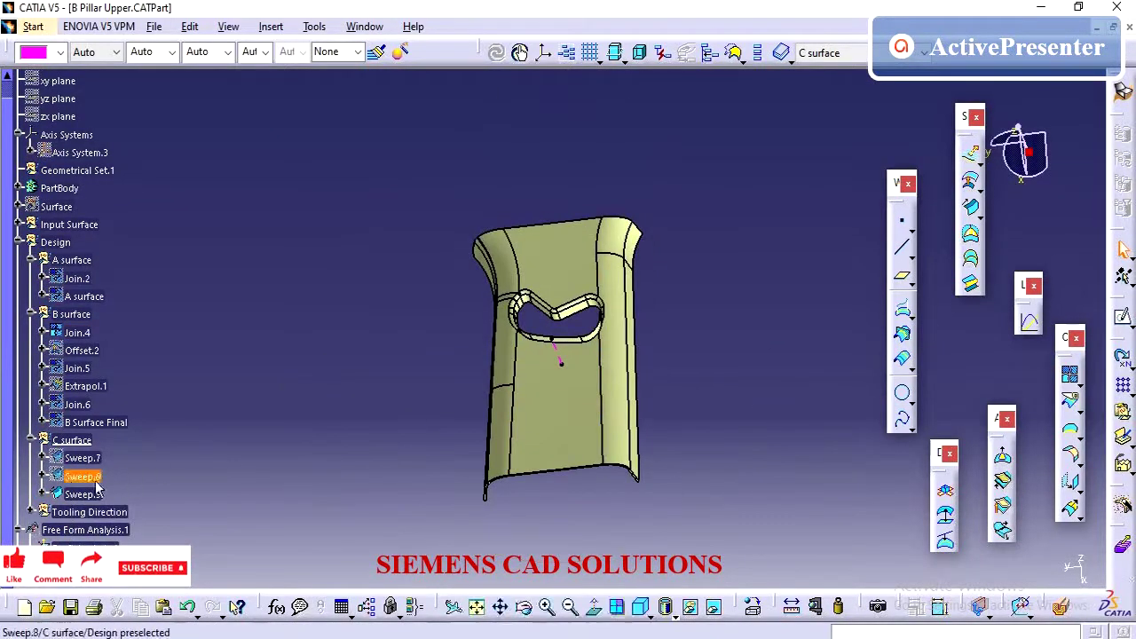
left_click(45, 494)
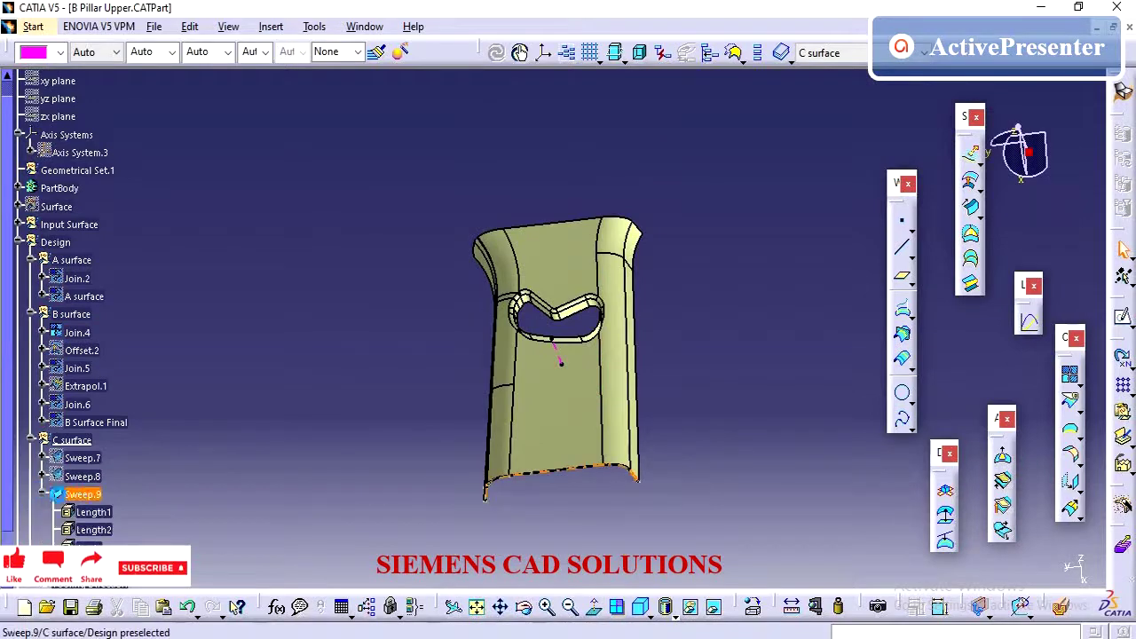
double_click(85, 495)
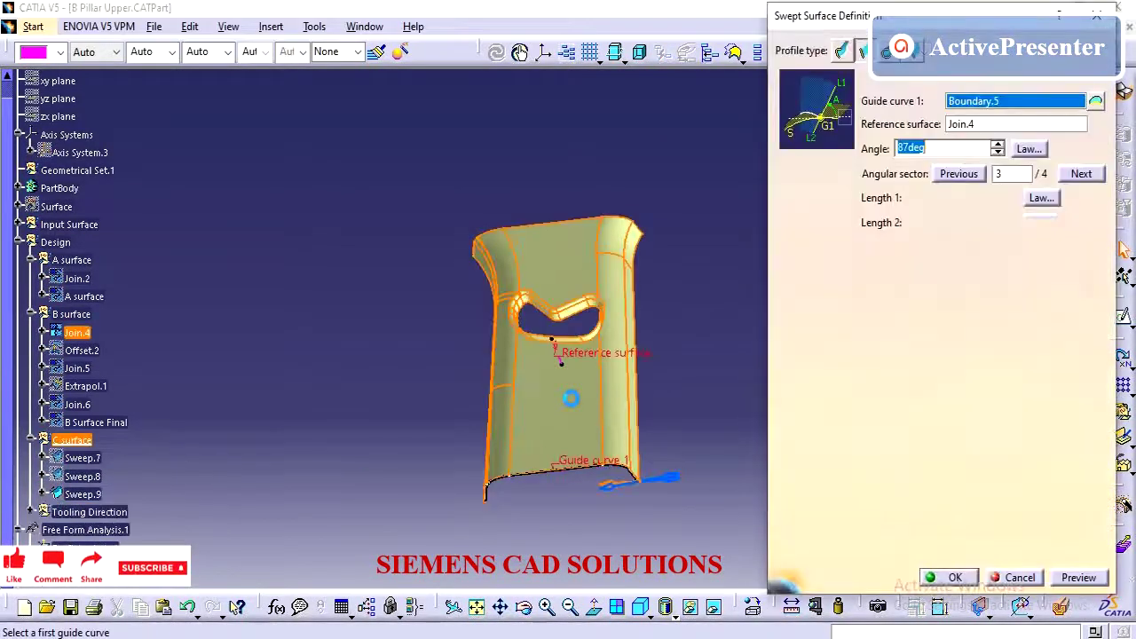
left_click(1097, 102)
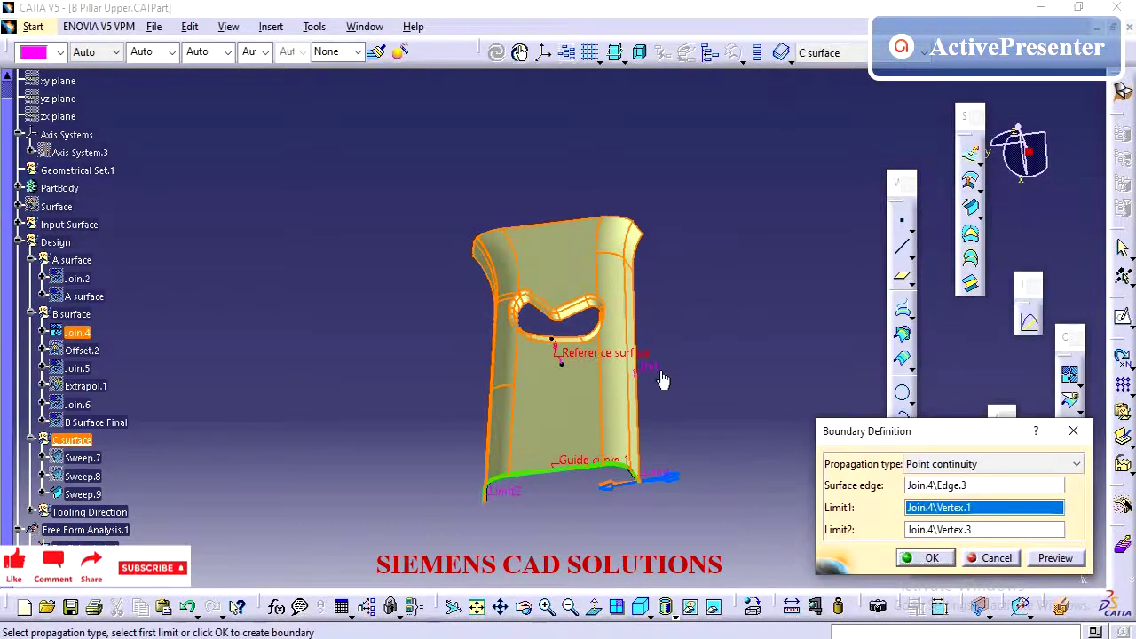
middle_click_drag(662, 380, 677, 294)
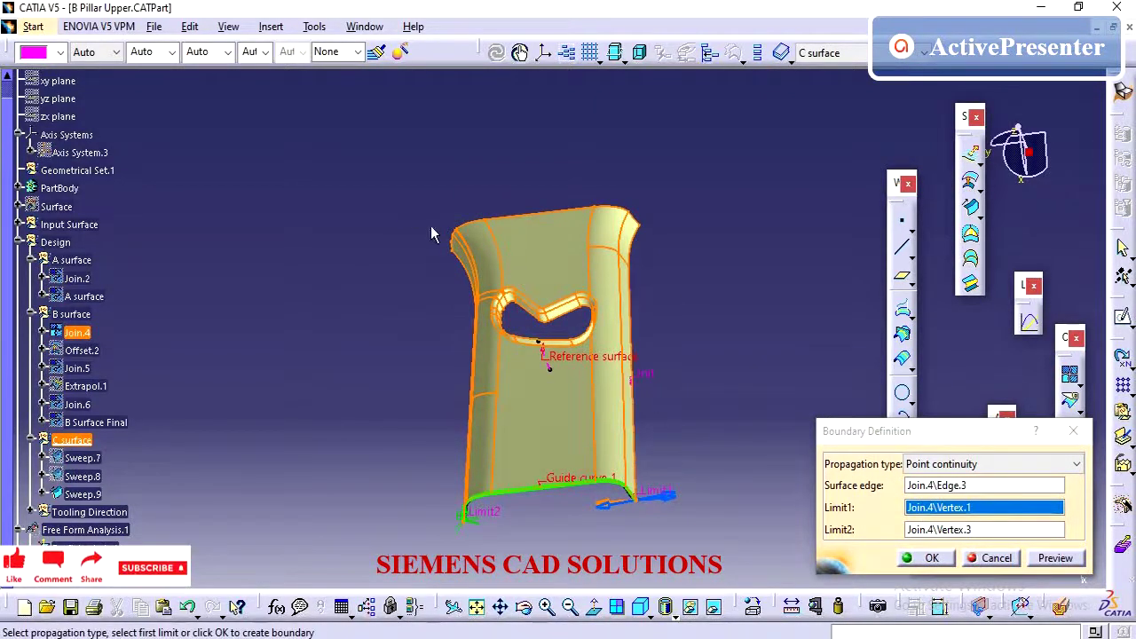
left_click(450, 248)
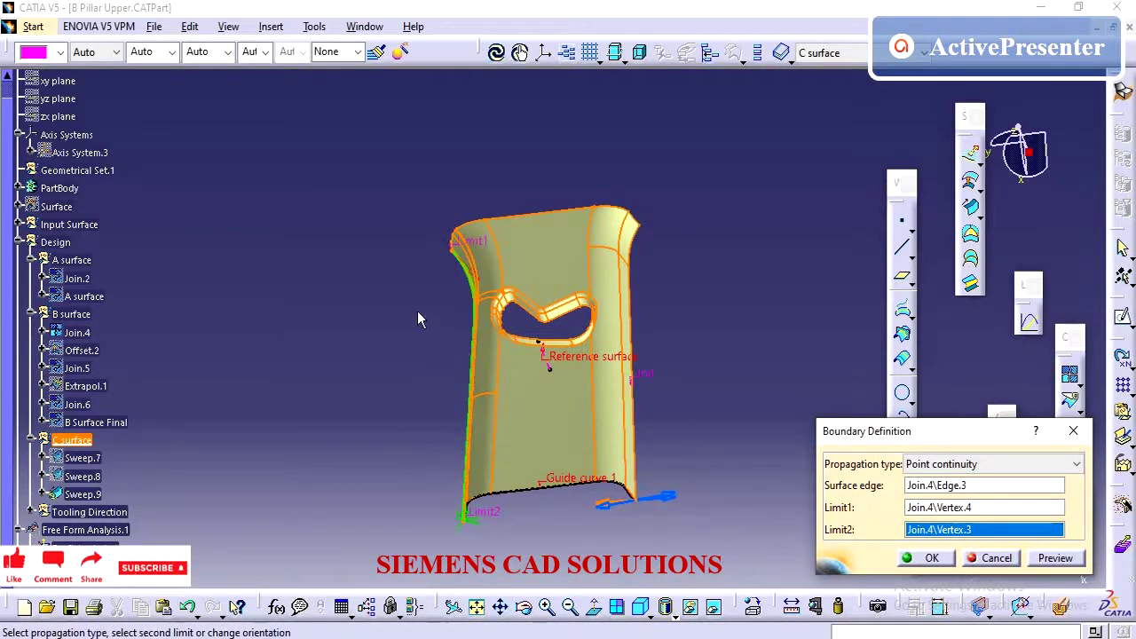
left_click(667, 503)
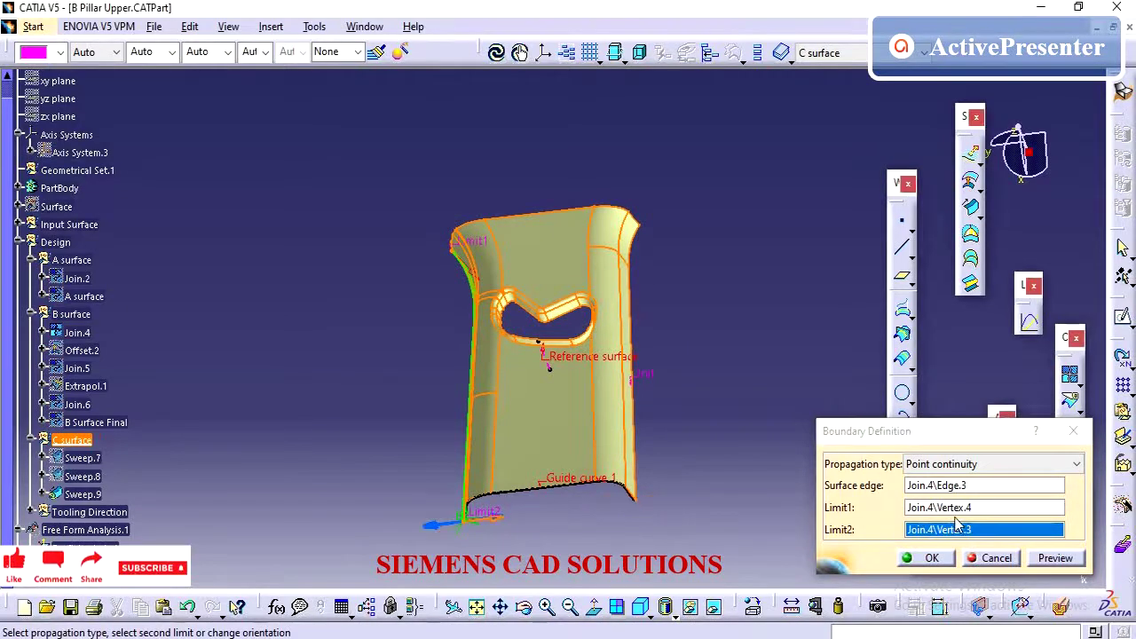
left_click(932, 558)
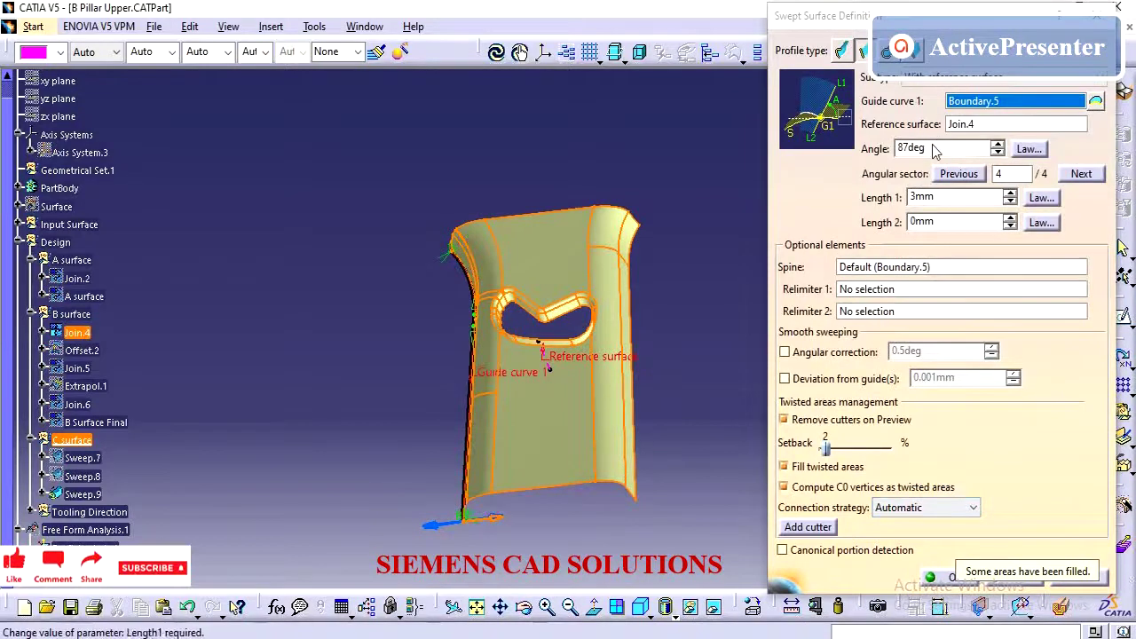
- Set the opposite long side edge sweep's Angle parameter to 90 deg
left_click(932, 148)
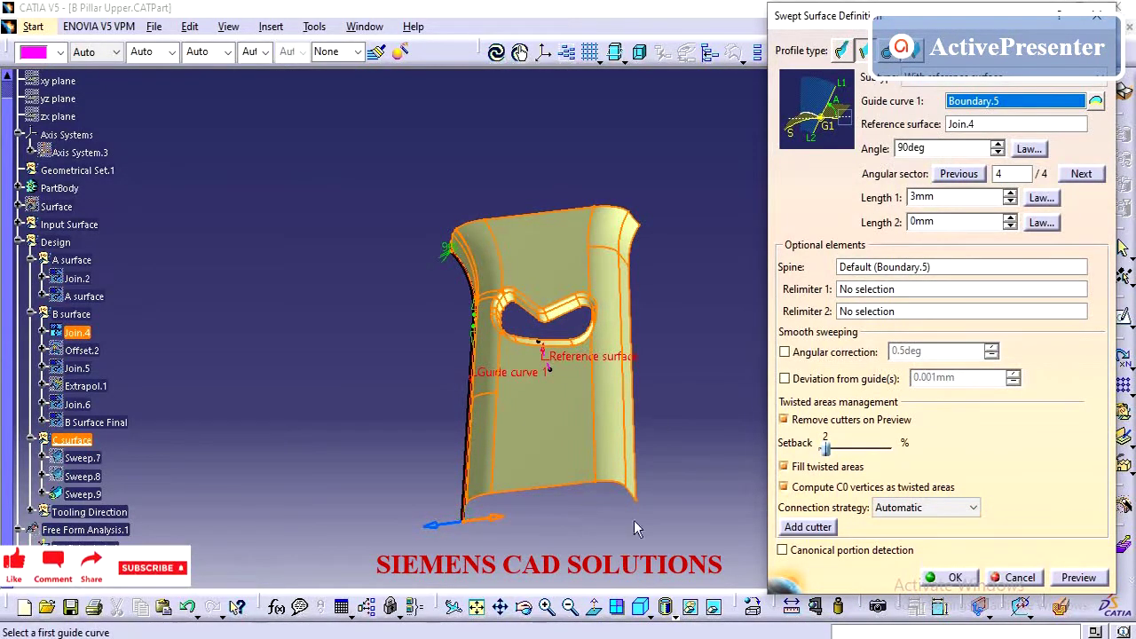
left_click(934, 582)
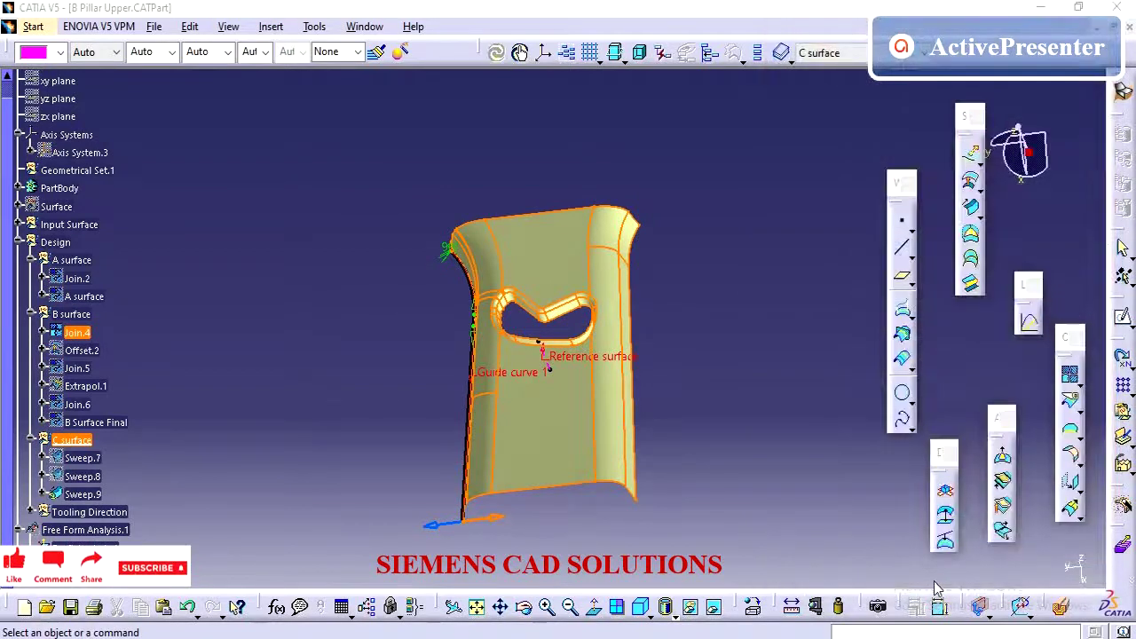
left_click(596, 522)
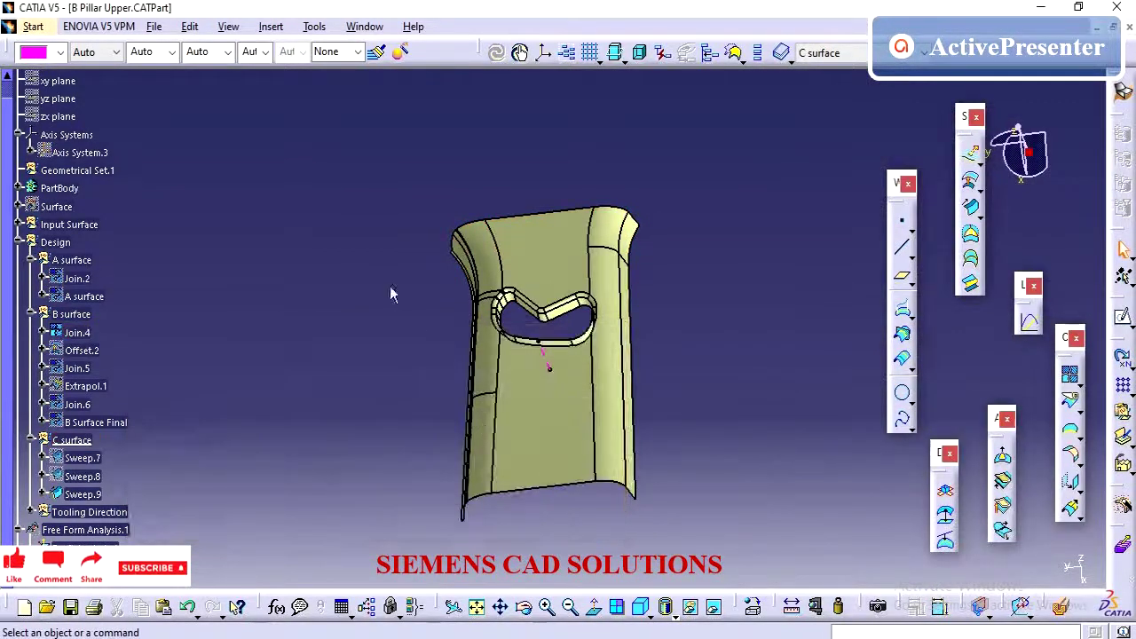
- Switch the opposite long side edge sweep to angular sector 3 and check its direction along the edge
middle_click_drag(390, 292, 218, 396)
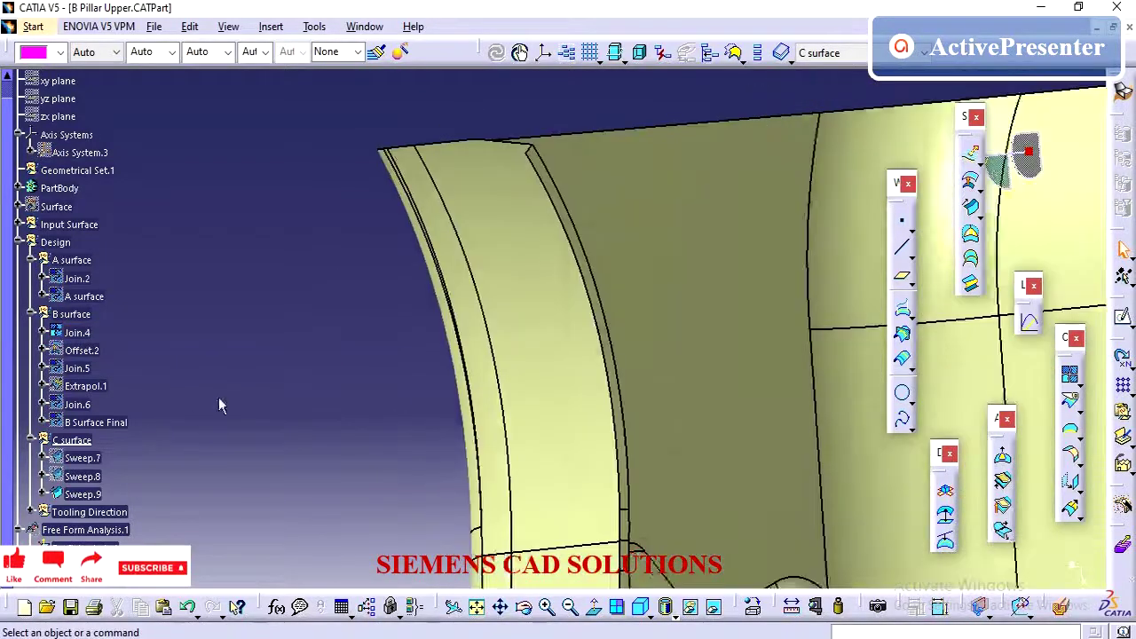
double_click(93, 494)
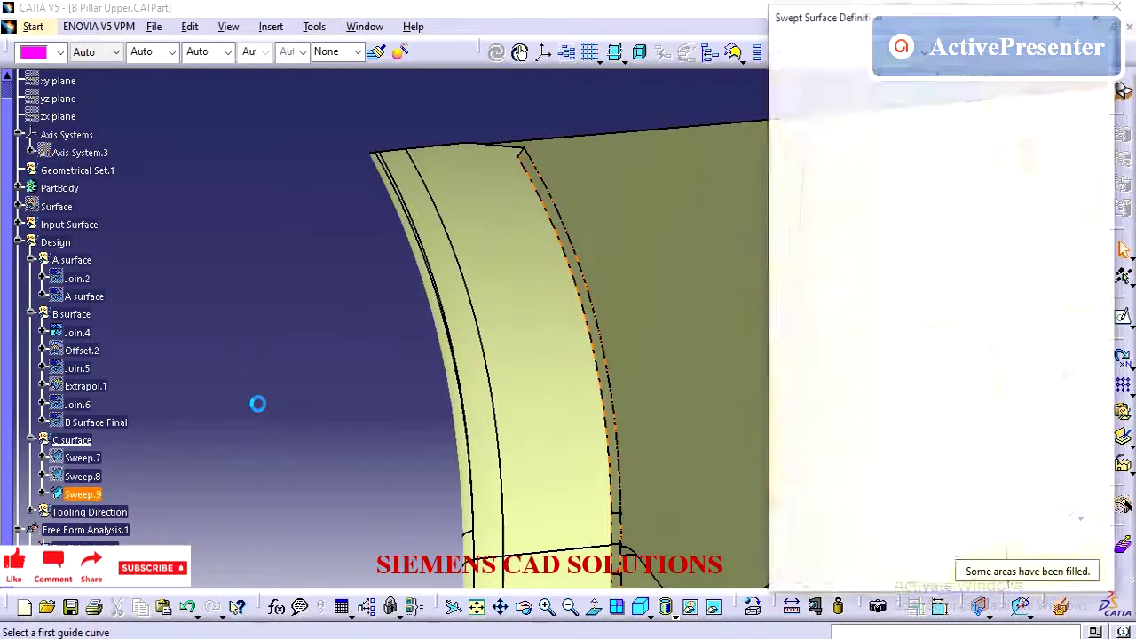
middle_click_drag(307, 328, 297, 519)
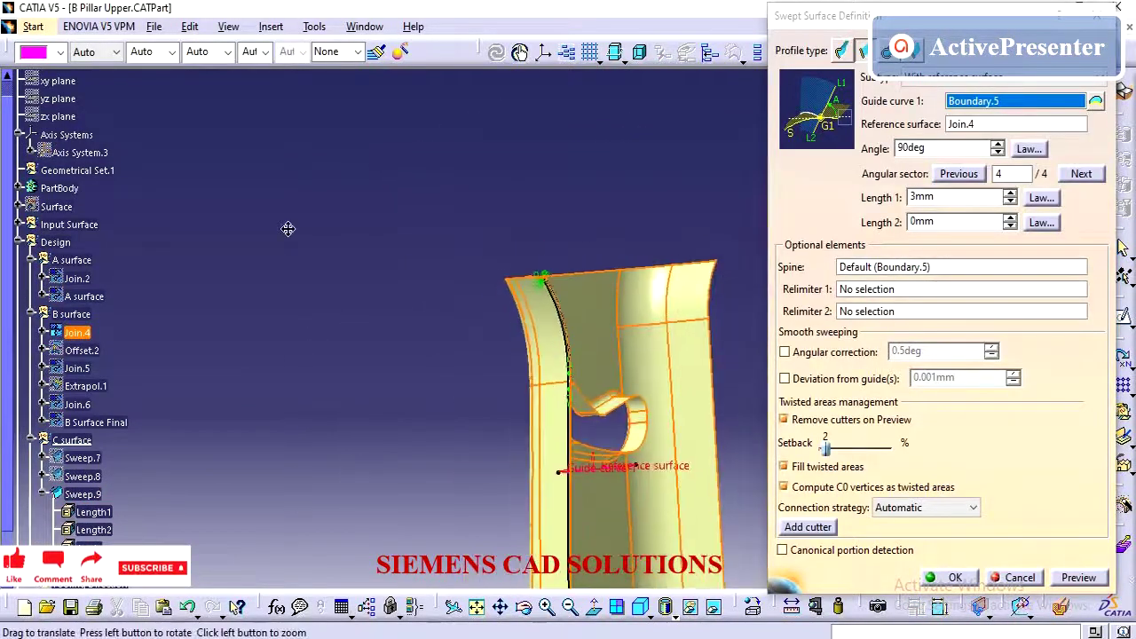
middle_click_drag(286, 228, 424, 453)
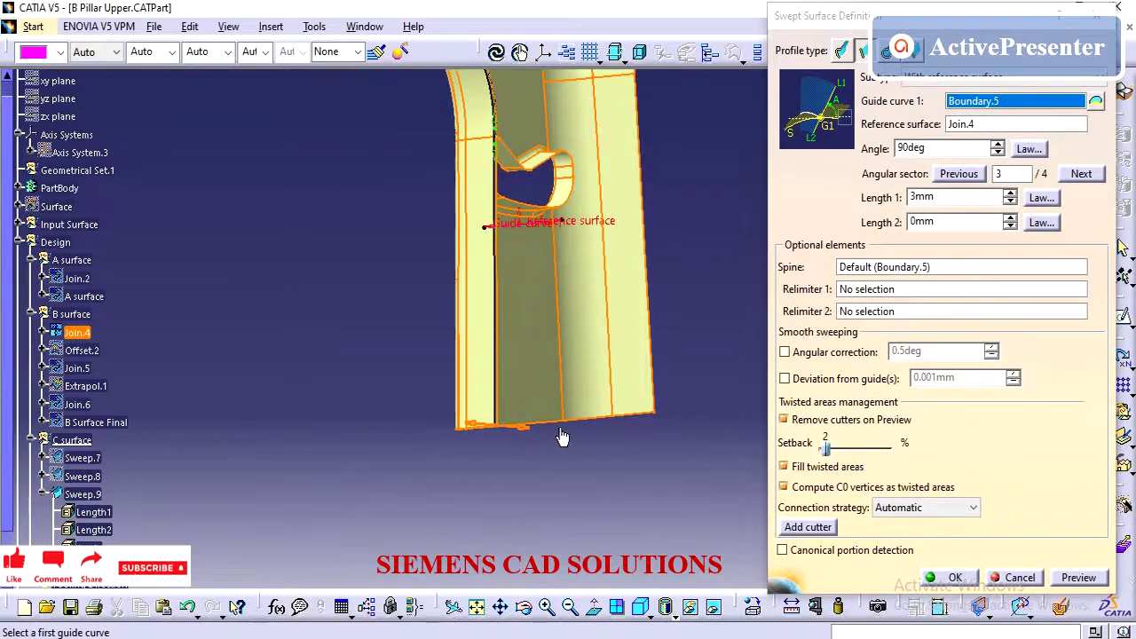
left_click(957, 577)
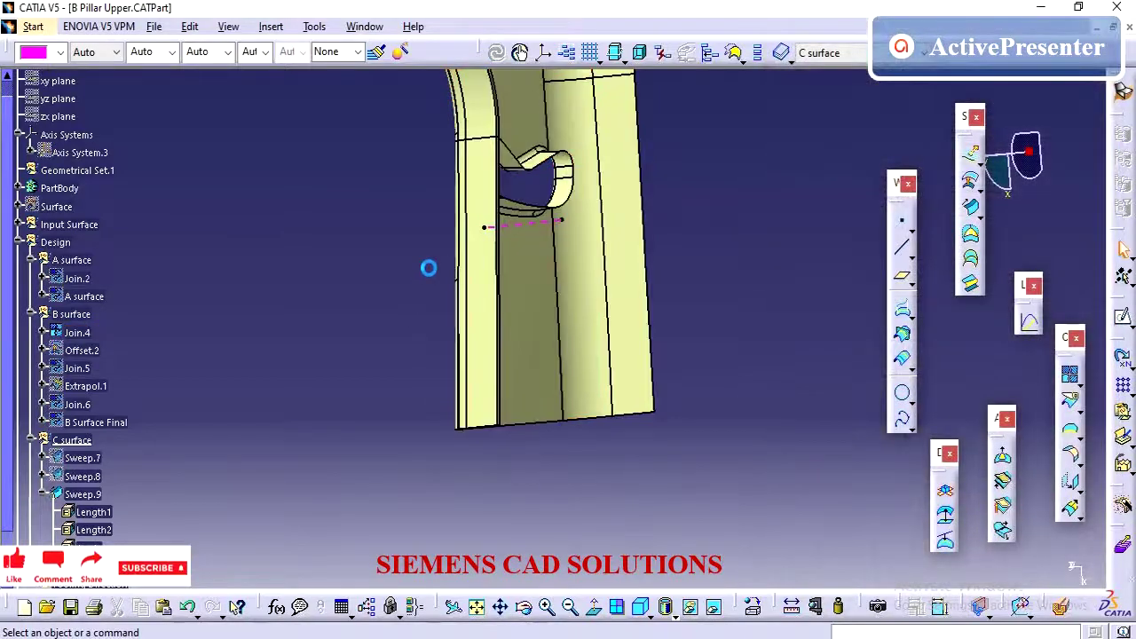
middle_click_drag(433, 477, 443, 264)
middle_click_drag(464, 339, 457, 348)
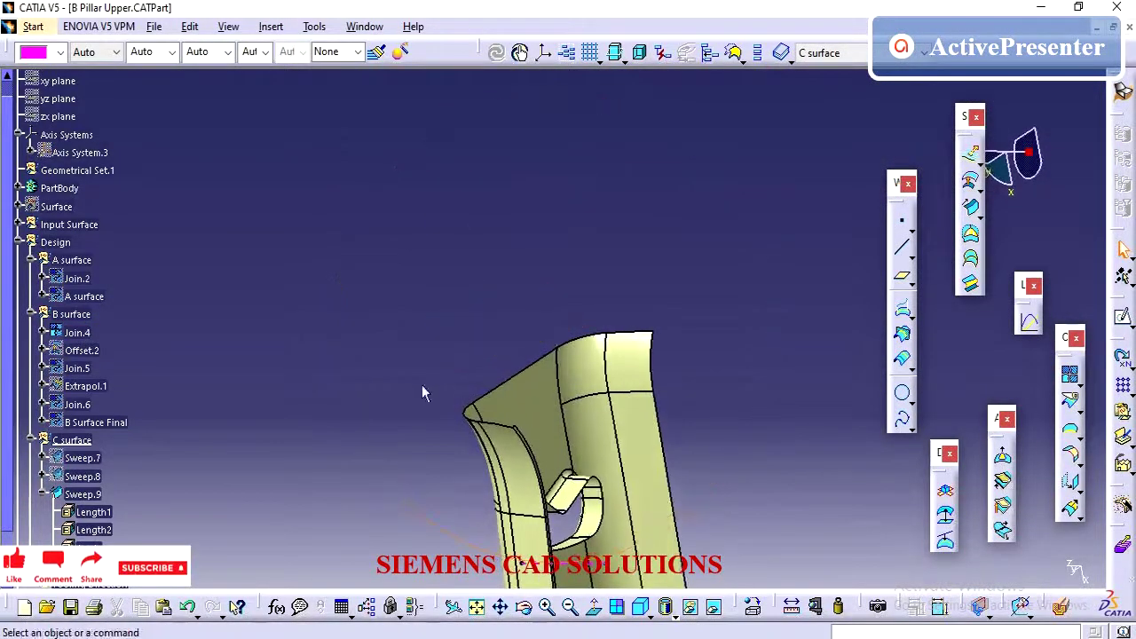
middle_click_drag(419, 384, 368, 303)
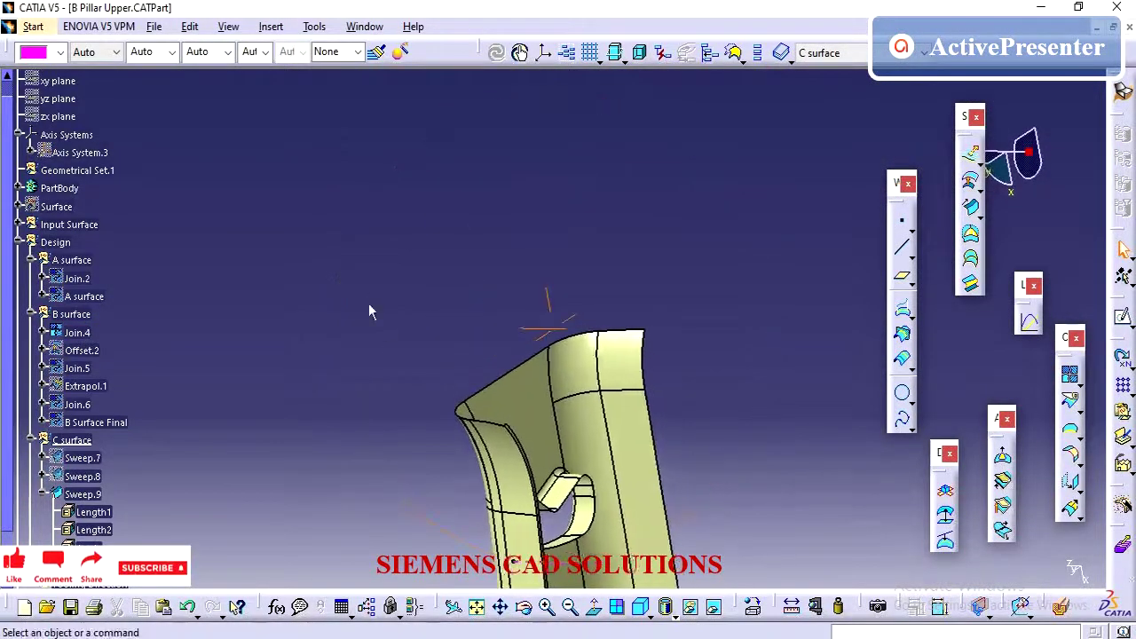
- Duplicate the opposite long side edge sweep within the C surface set and hide the original
left_click(97, 495)
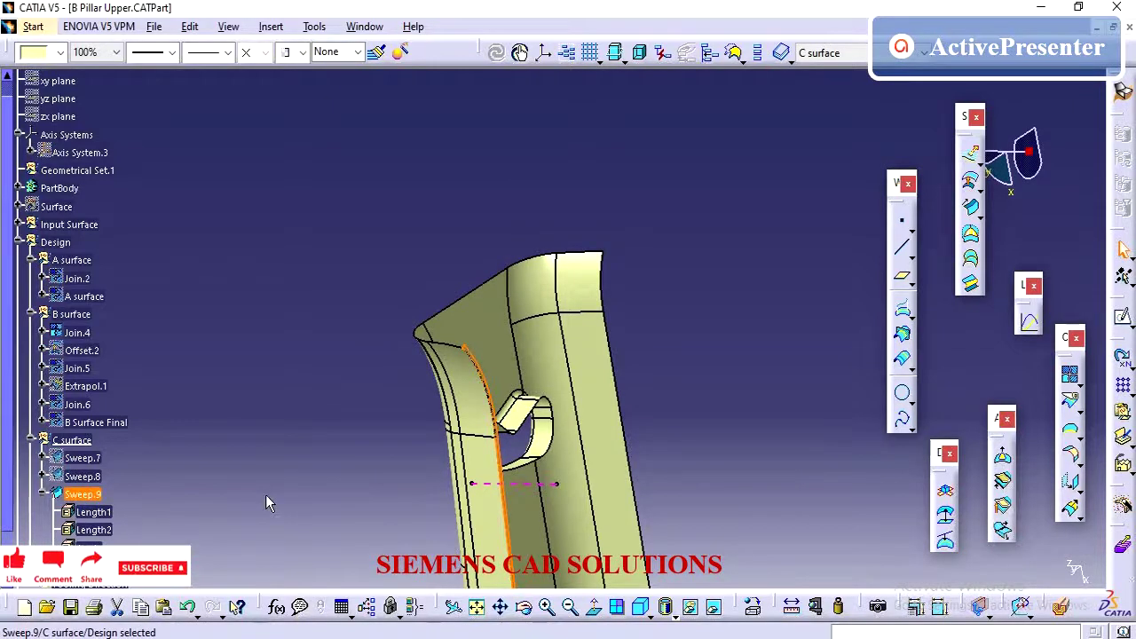
key("ctrl+c")
left_click(71, 440)
left_click(71, 440)
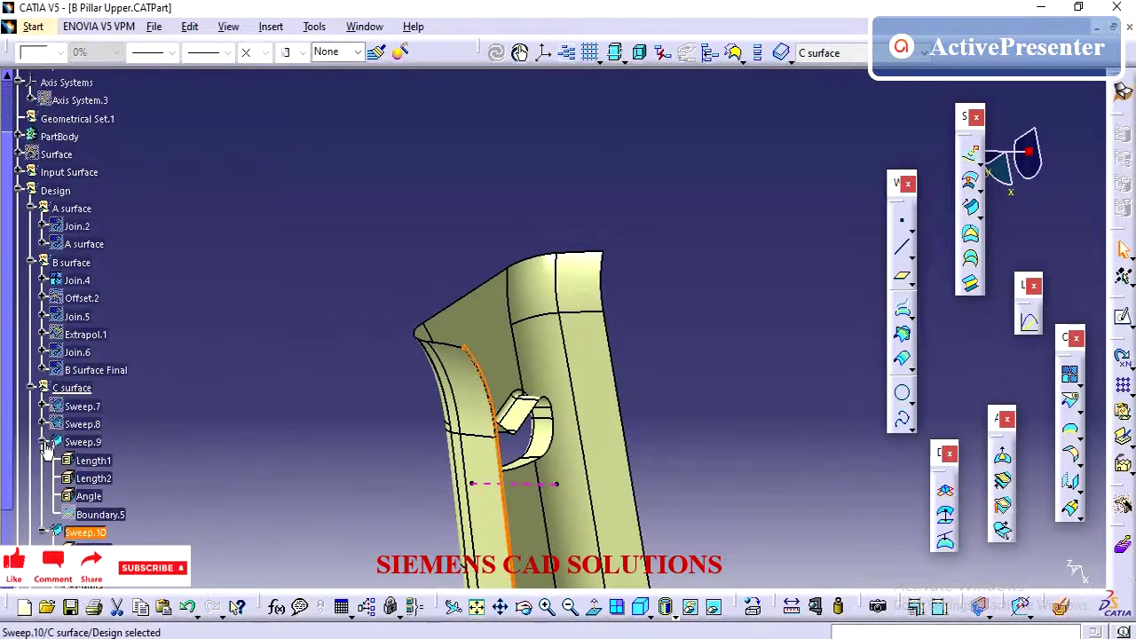
left_click(46, 444)
left_click(225, 424)
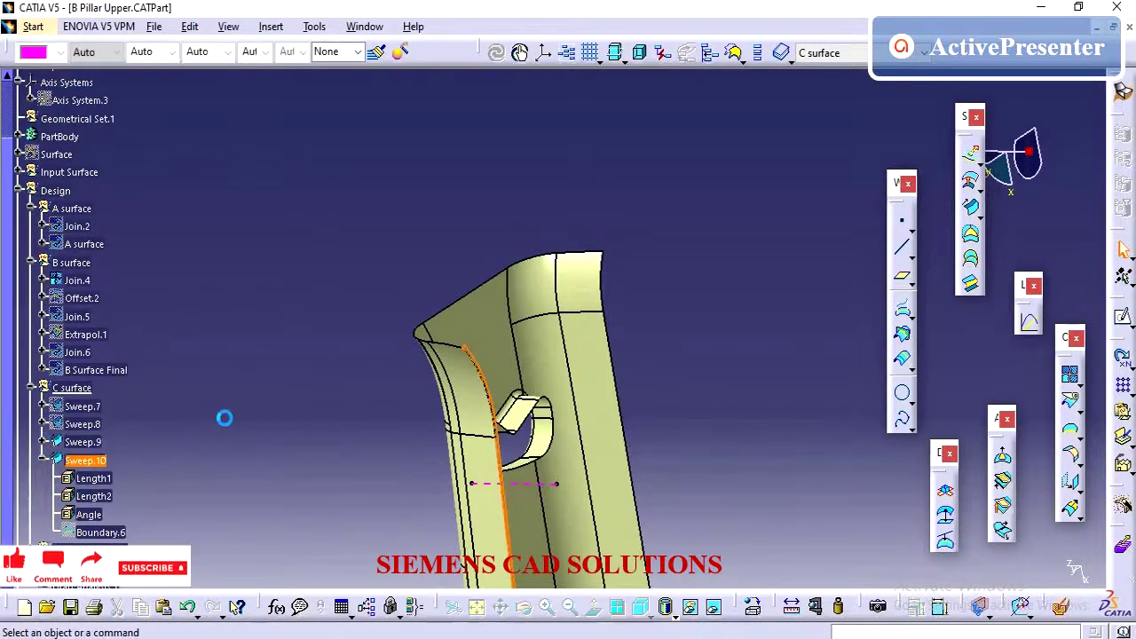
left_click(84, 442)
right_click(84, 442)
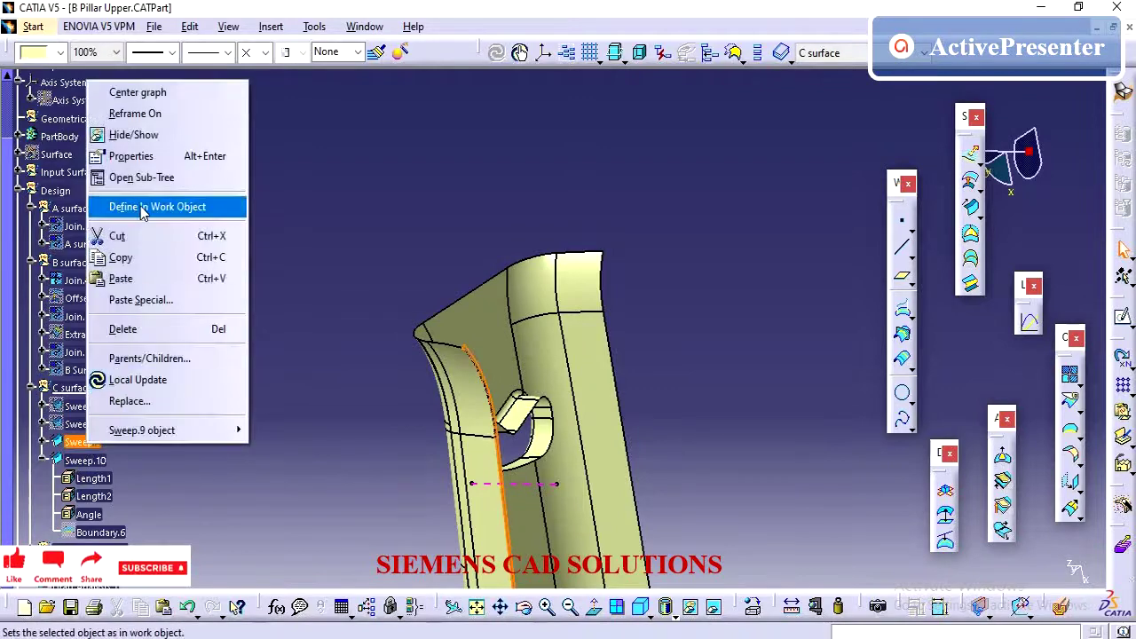
left_click(138, 135)
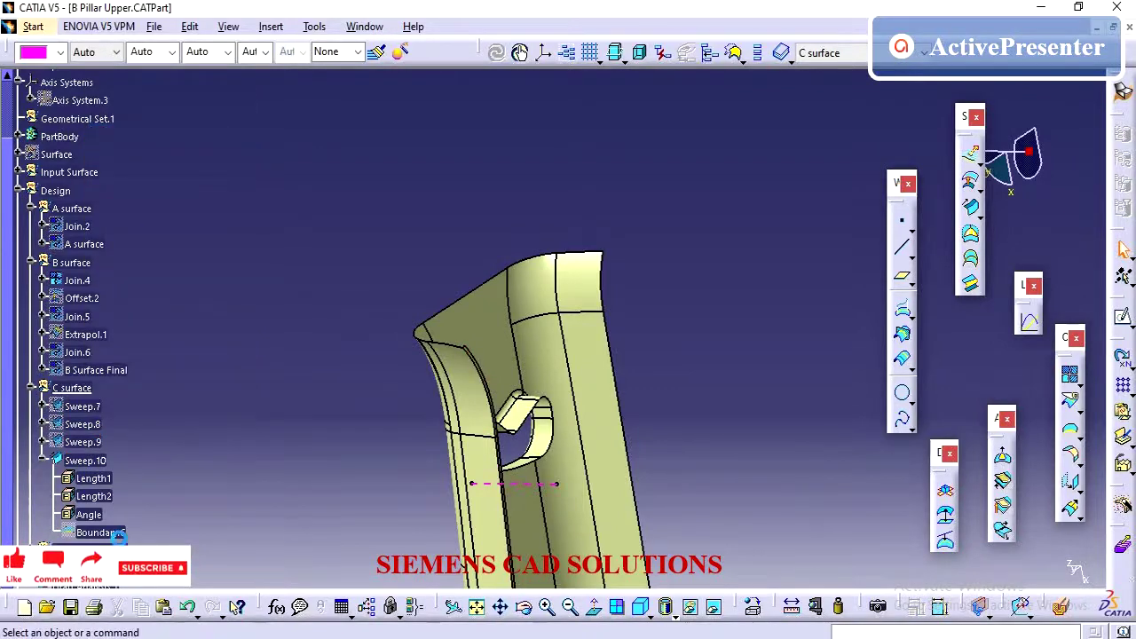
- Show the newly duplicated sweep's guide boundary and open its definition
right_click(133, 537)
left_click(211, 221)
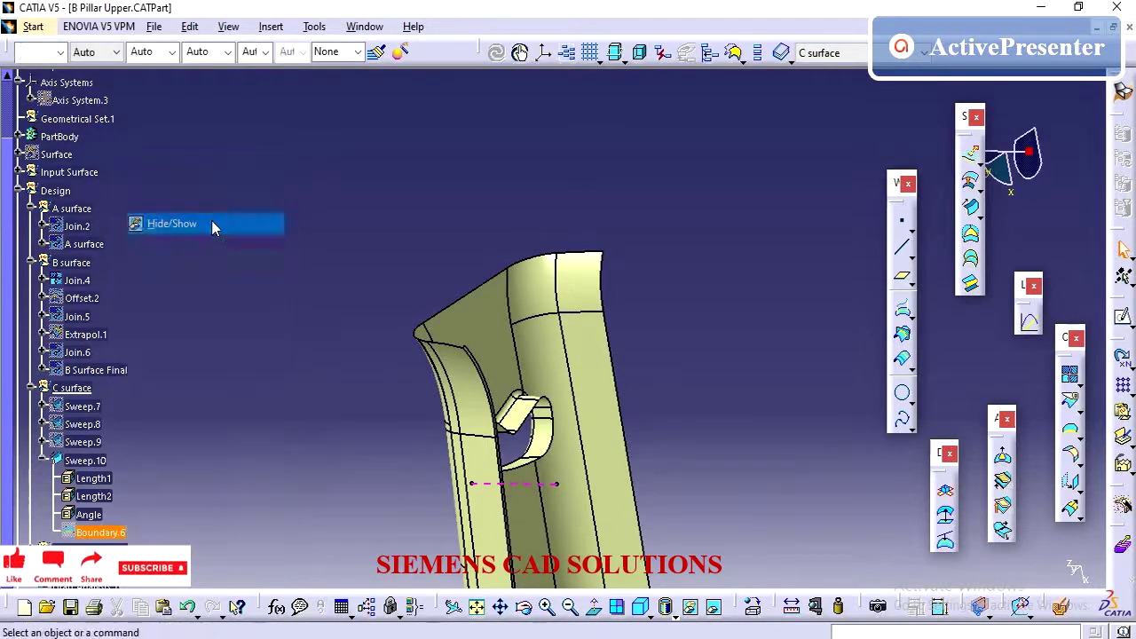
double_click(101, 533)
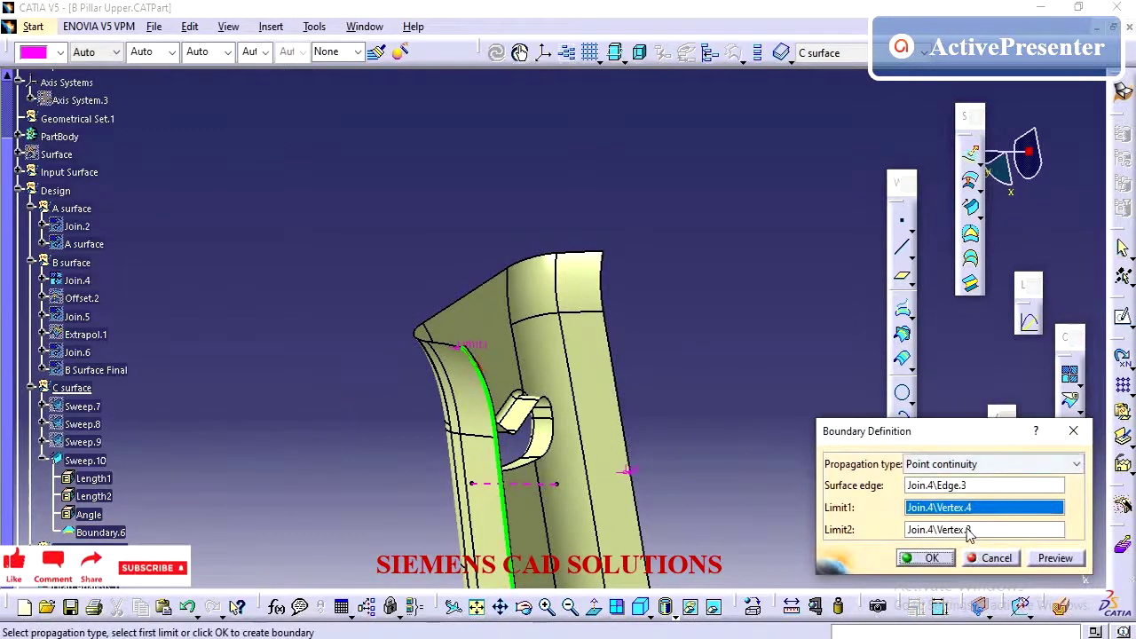
left_click(969, 530)
left_click(603, 267)
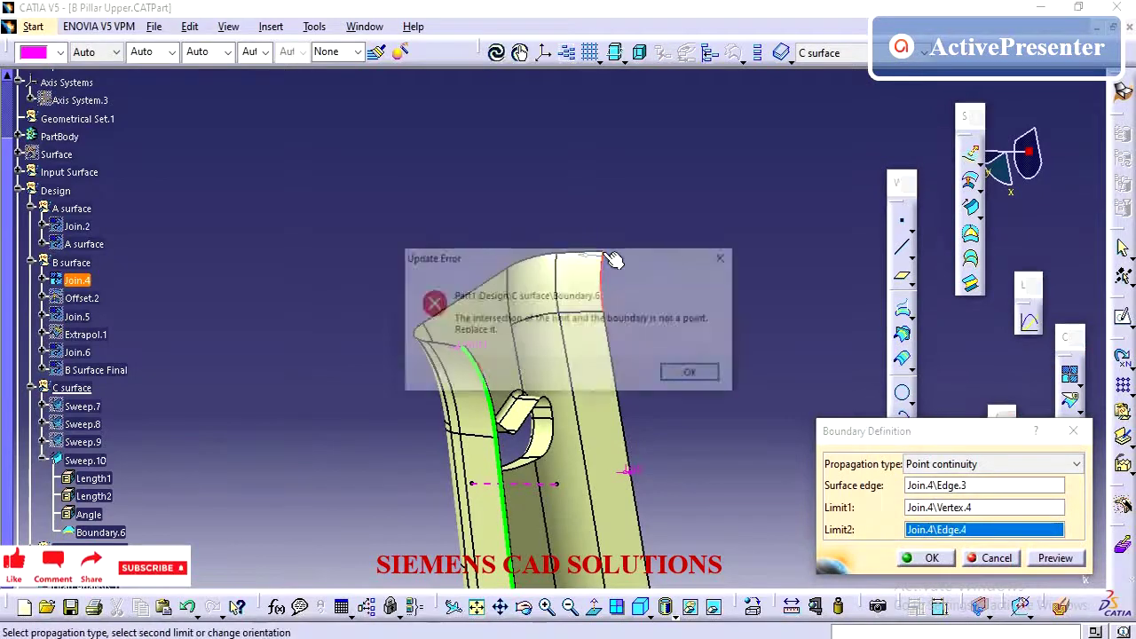
left_click(690, 378)
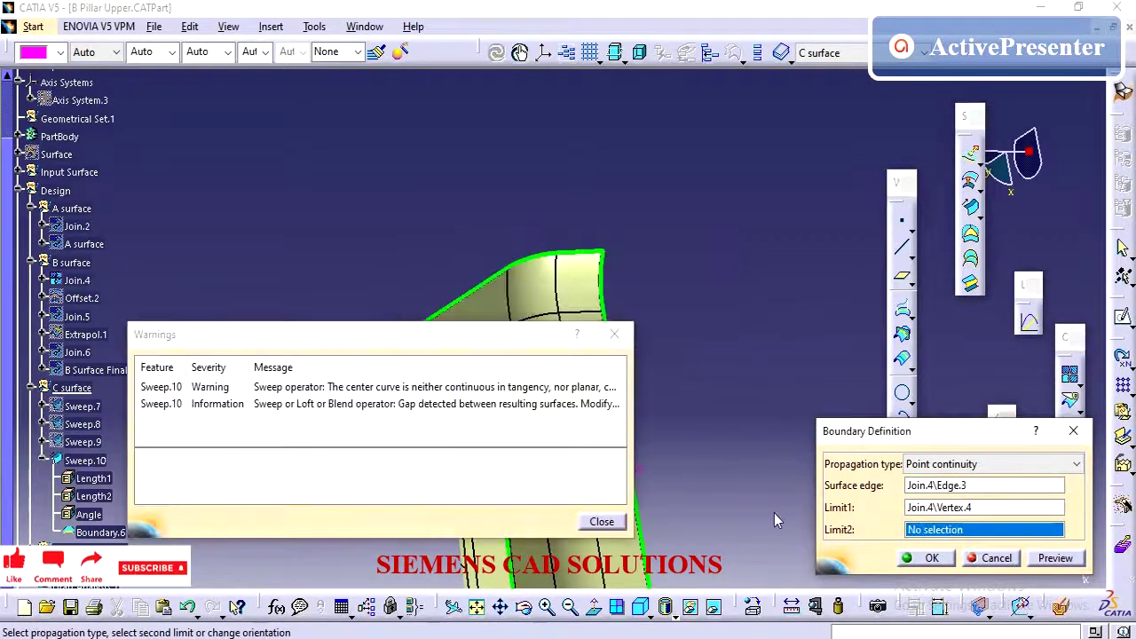
left_click(601, 523)
left_click(965, 526)
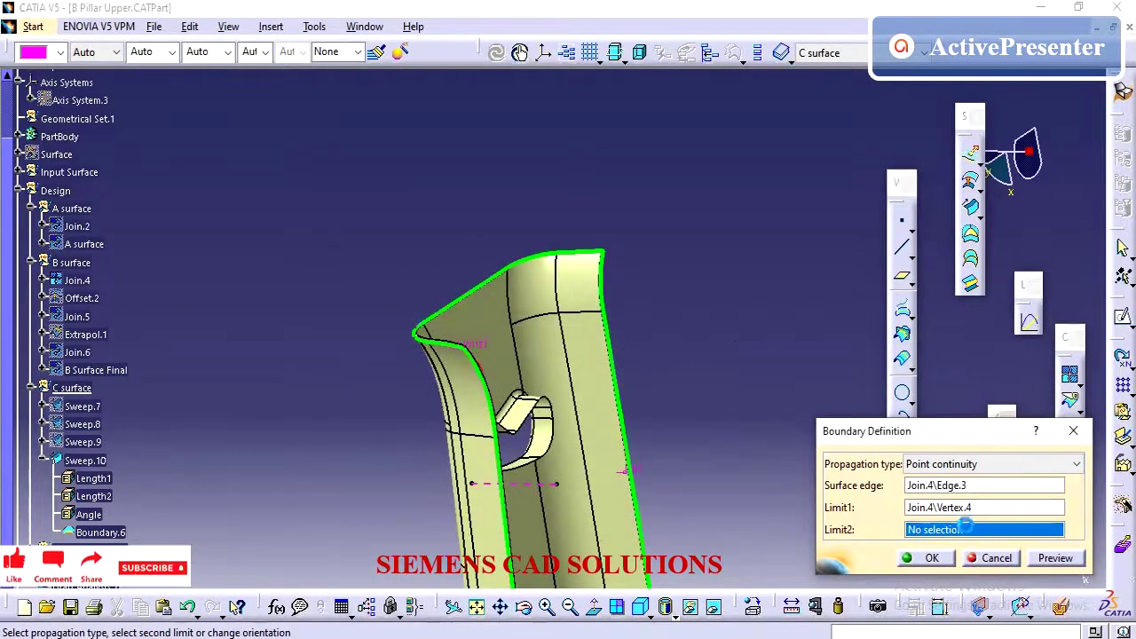
left_click(555, 259)
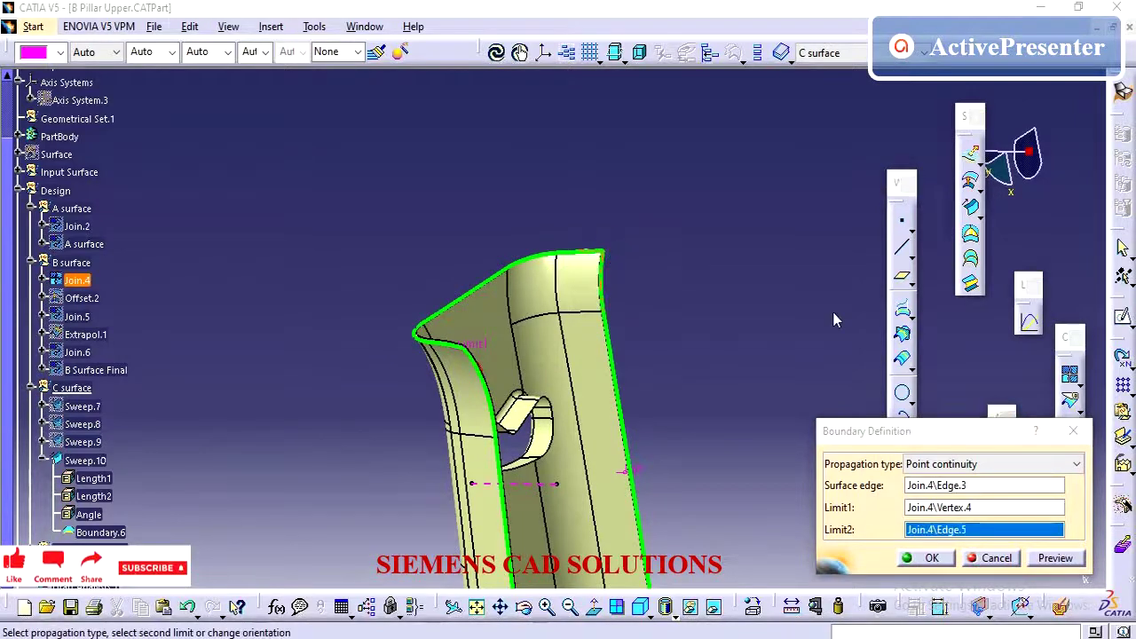
left_click(716, 373)
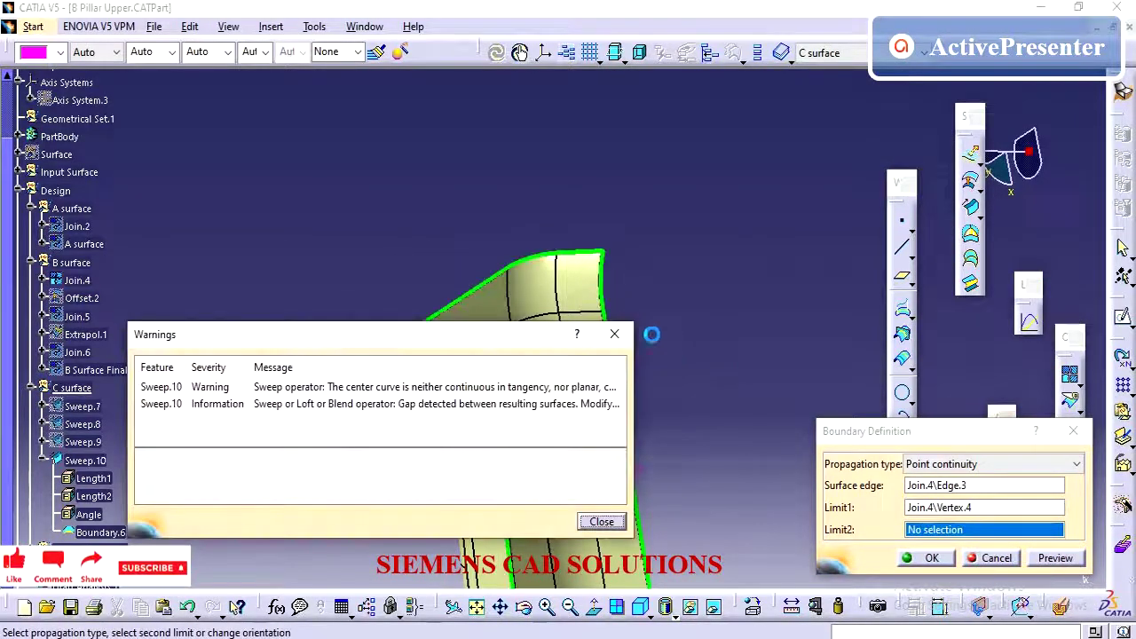
left_click(604, 522)
middle_click_drag(664, 418, 508, 446)
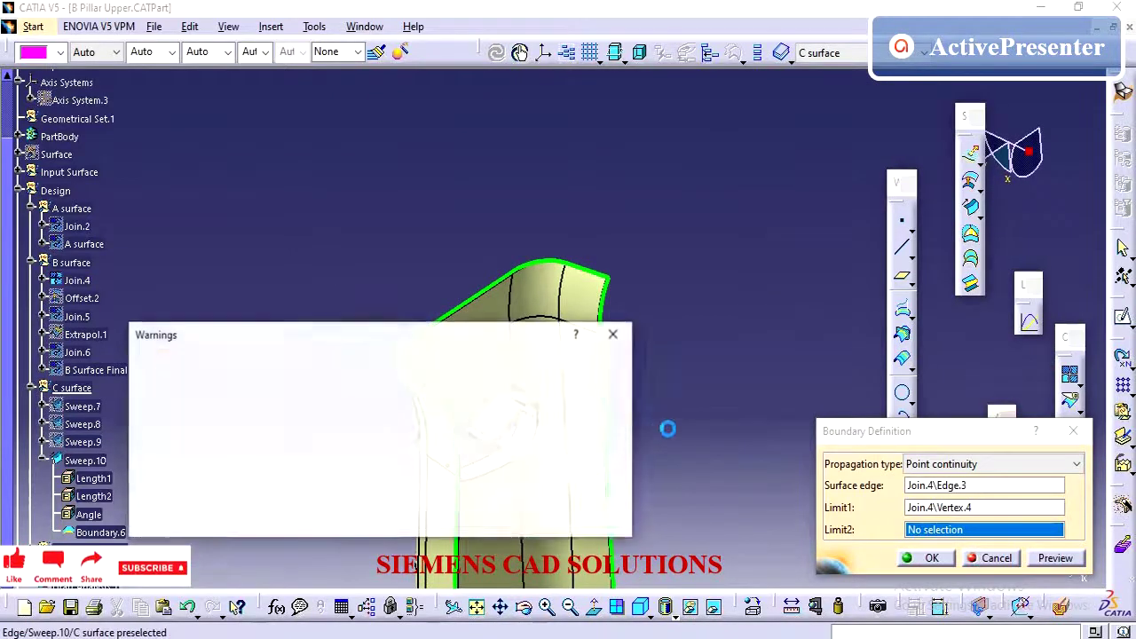
left_click(603, 522)
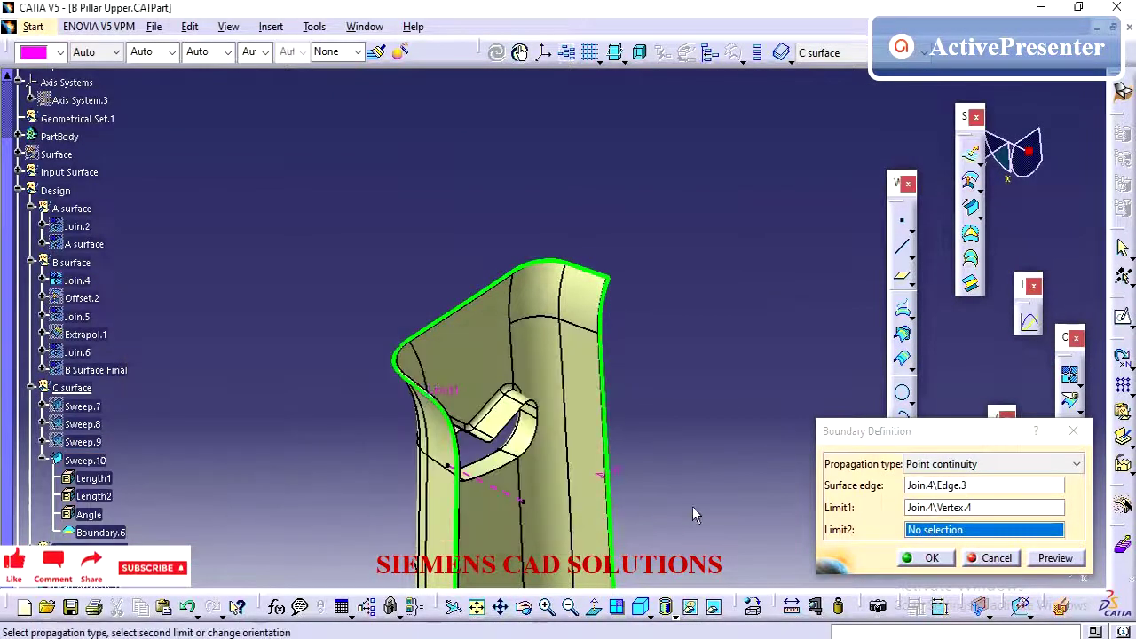
left_click(952, 508)
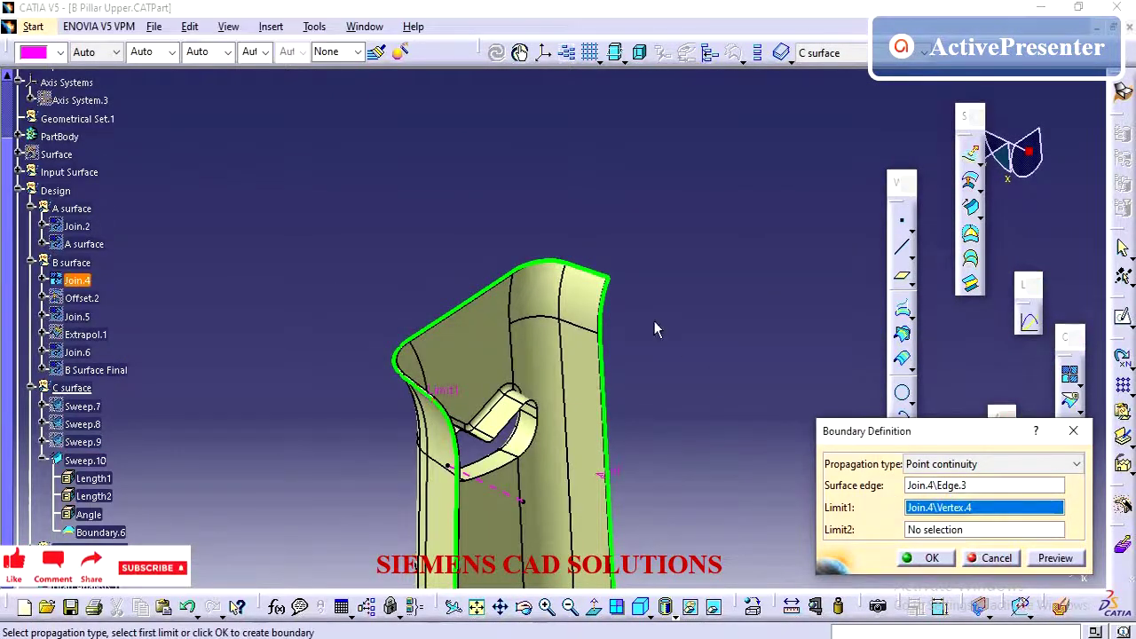
left_click(618, 284)
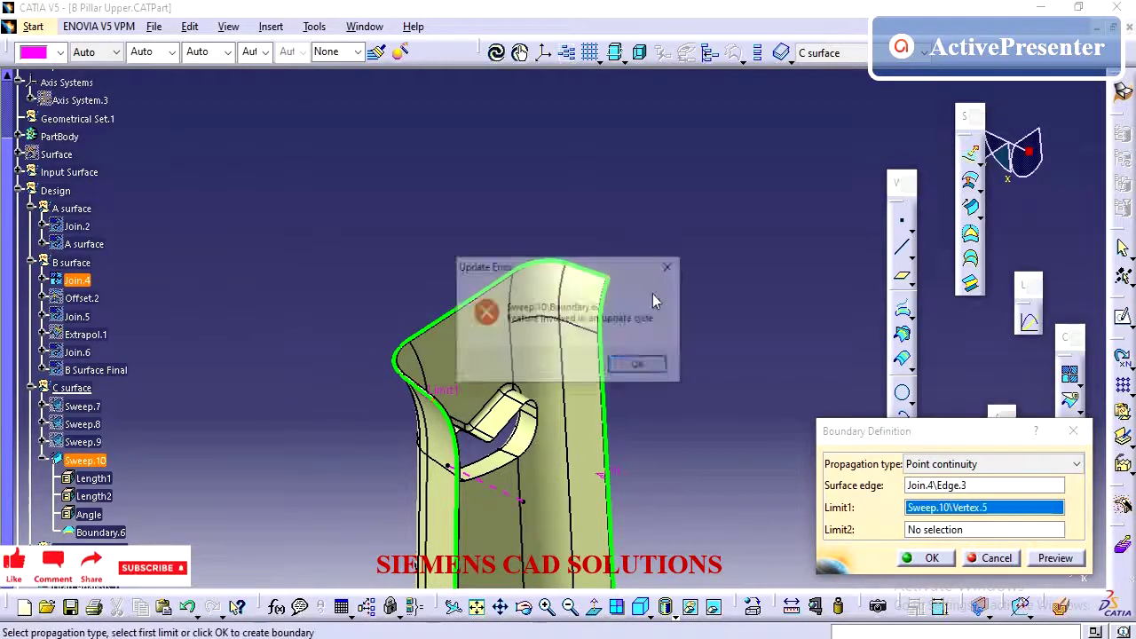
left_click(641, 365)
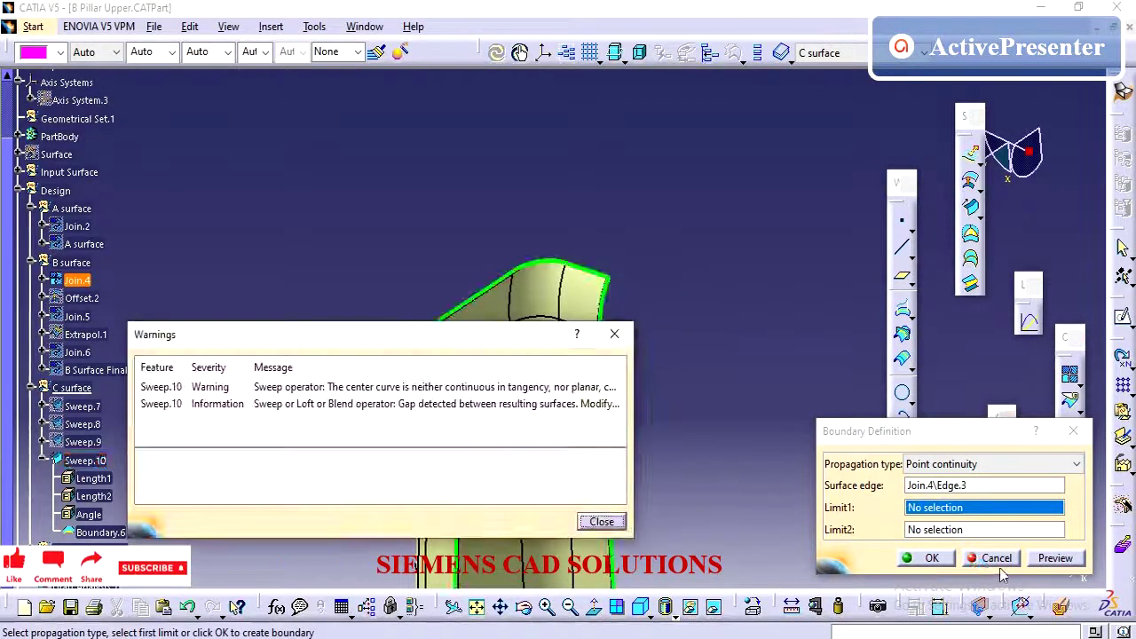
left_click(594, 524)
left_click(995, 558)
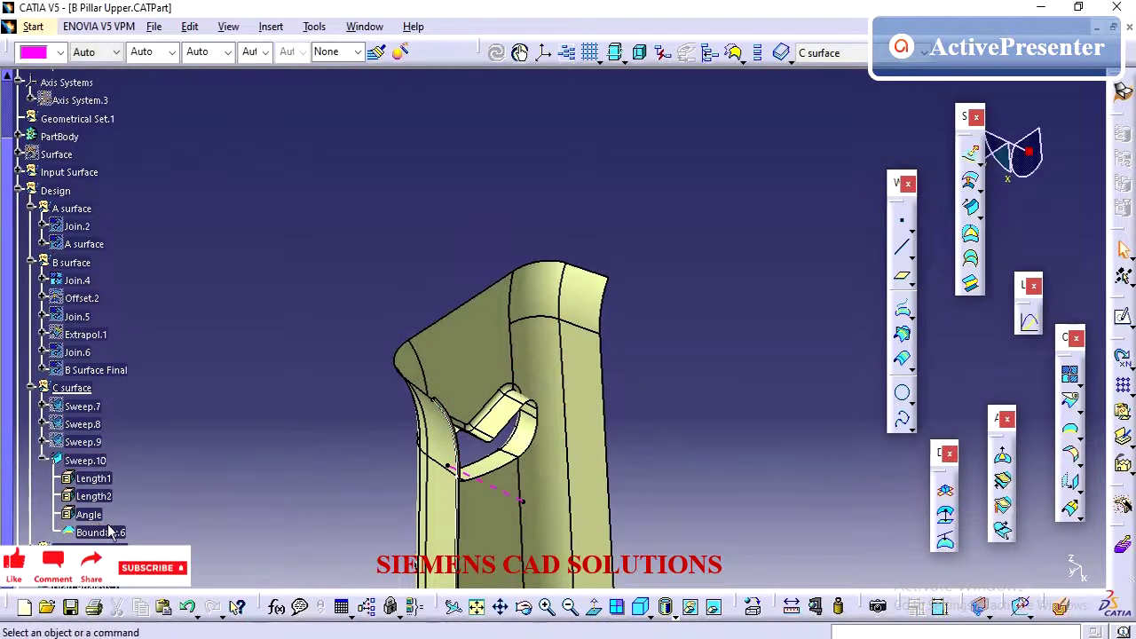
- Redefine the copied sweep's guide boundary with Limit2 at the far upper corner vertex and flip its orientation to follow the upper end edge
double_click(119, 534)
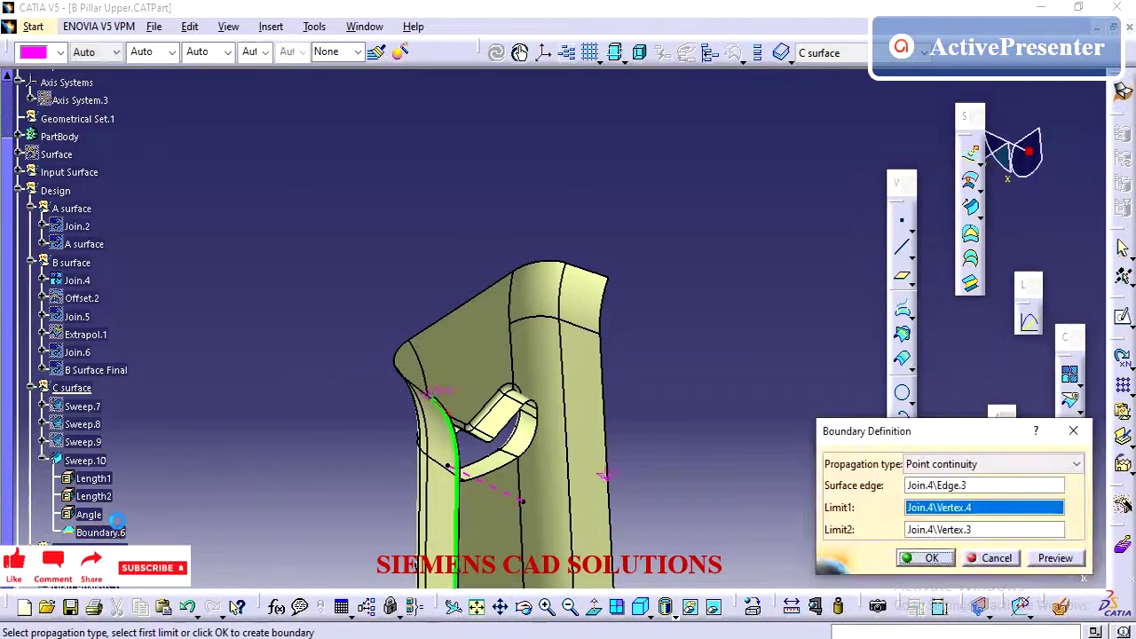
left_click(929, 530)
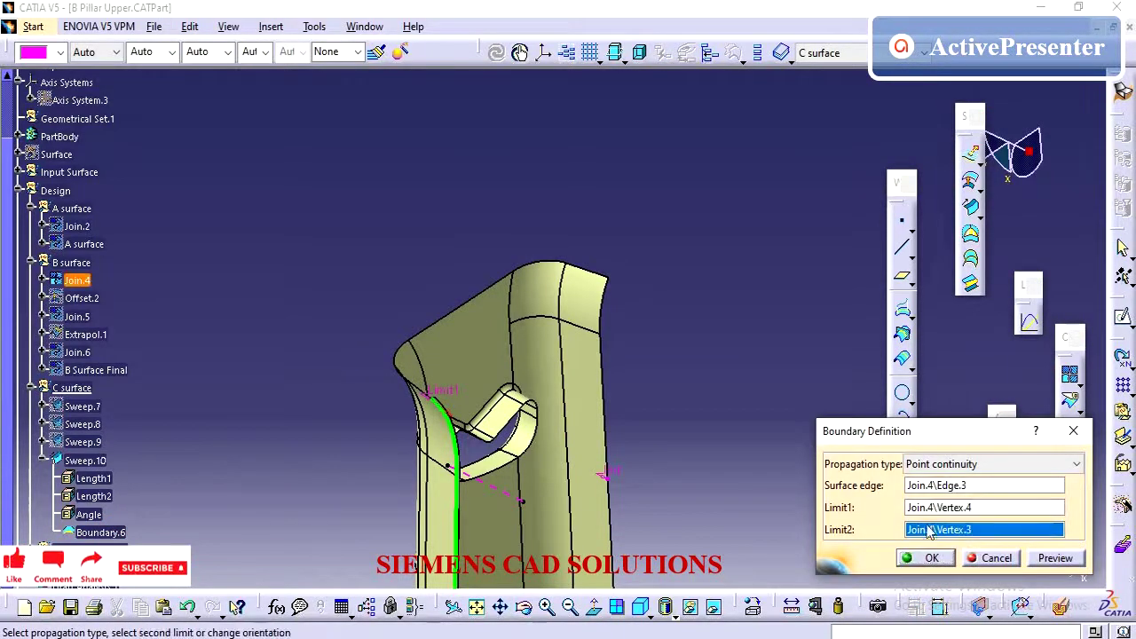
left_click(611, 284)
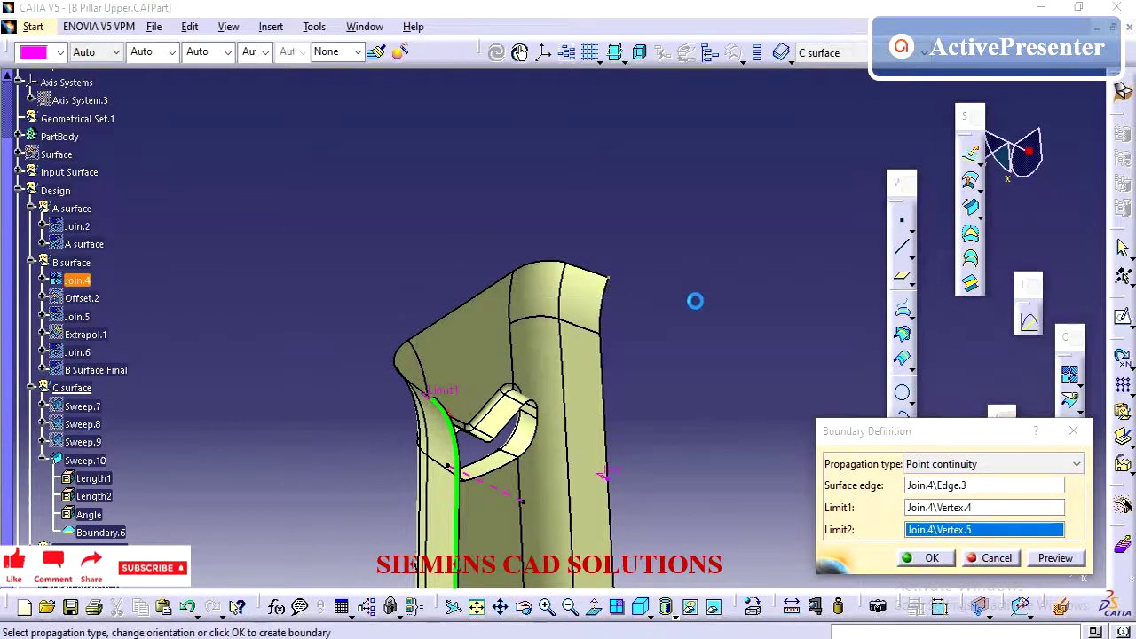
left_click(615, 523)
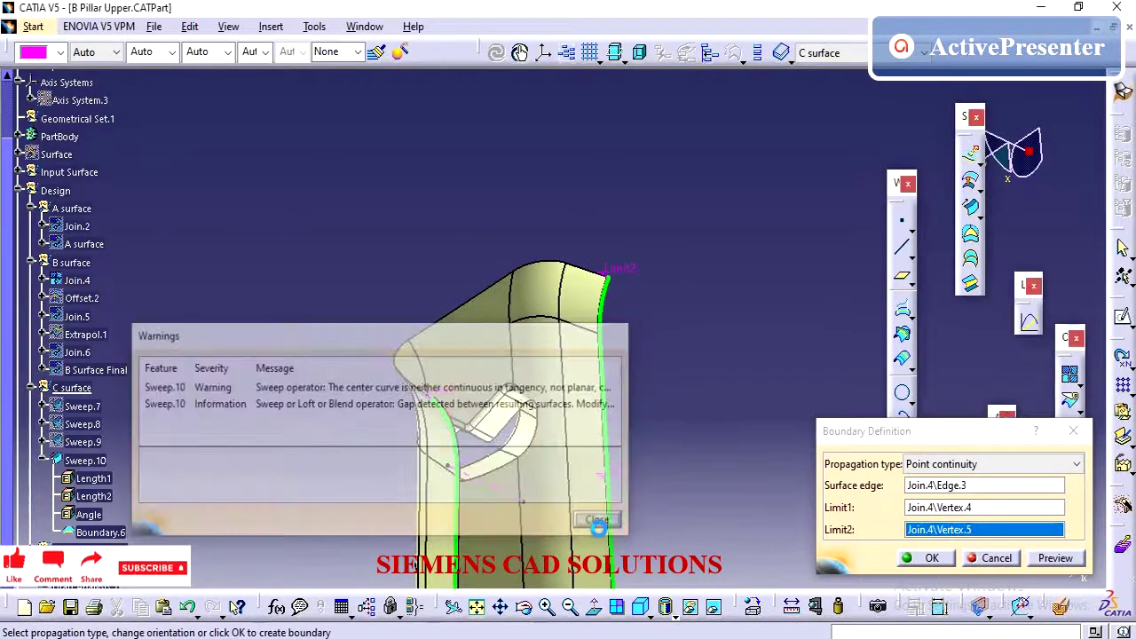
left_click(445, 411)
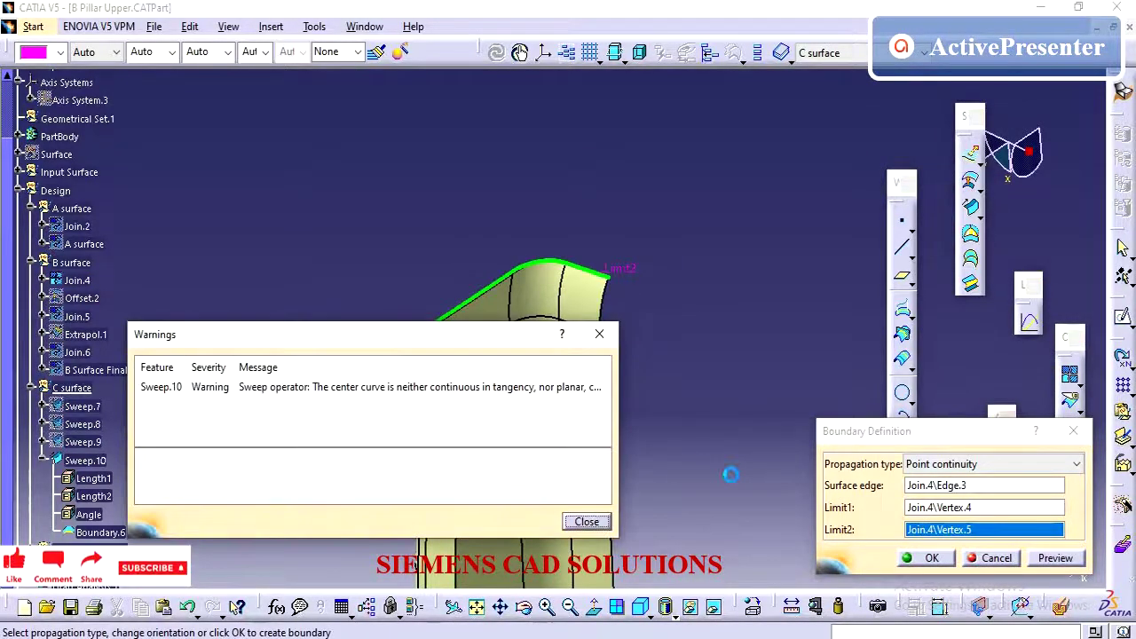
left_click(586, 521)
left_click(930, 558)
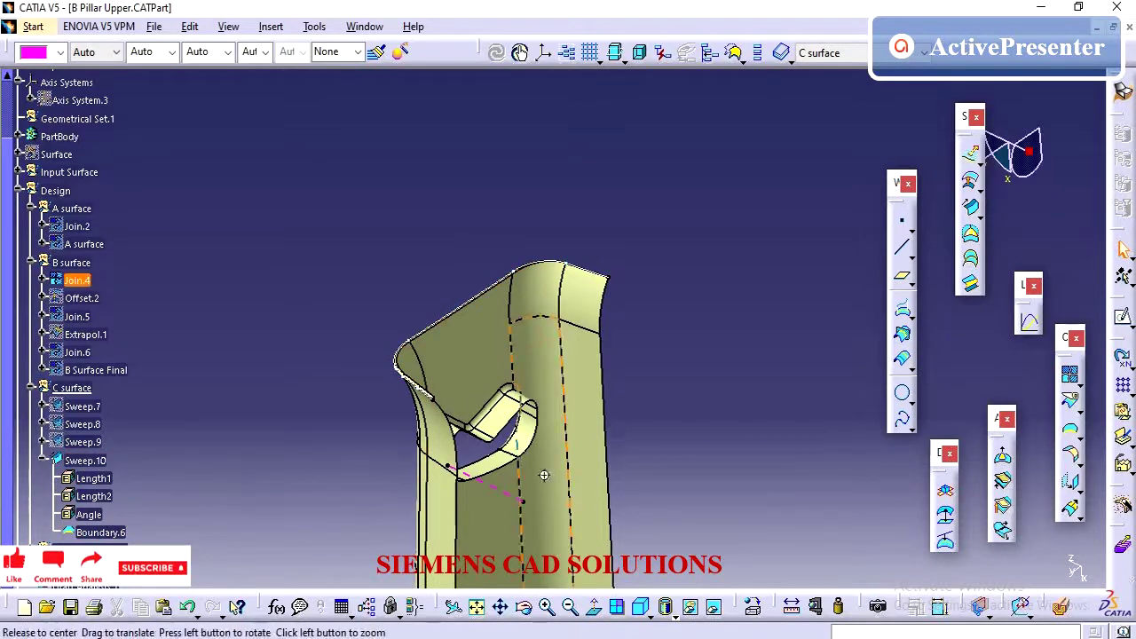
- Set the upper end edge sweep's Angle parameter to 873 deg and inspect the sweep at the corner
middle_click_drag(541, 472, 461, 398)
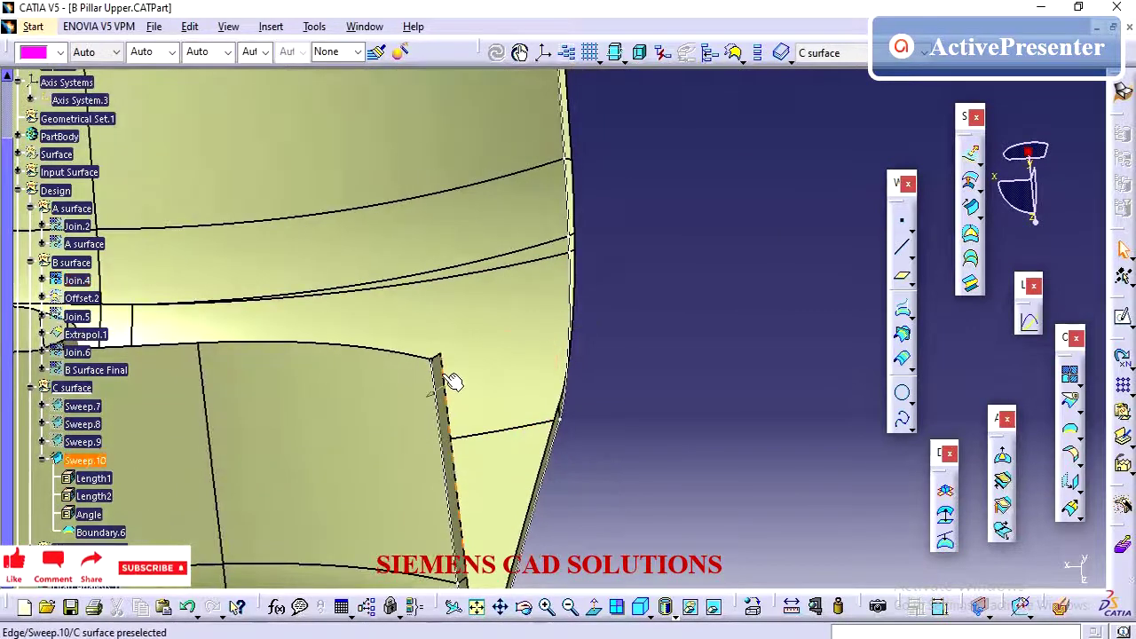
left_click(89, 515)
double_click(88, 514)
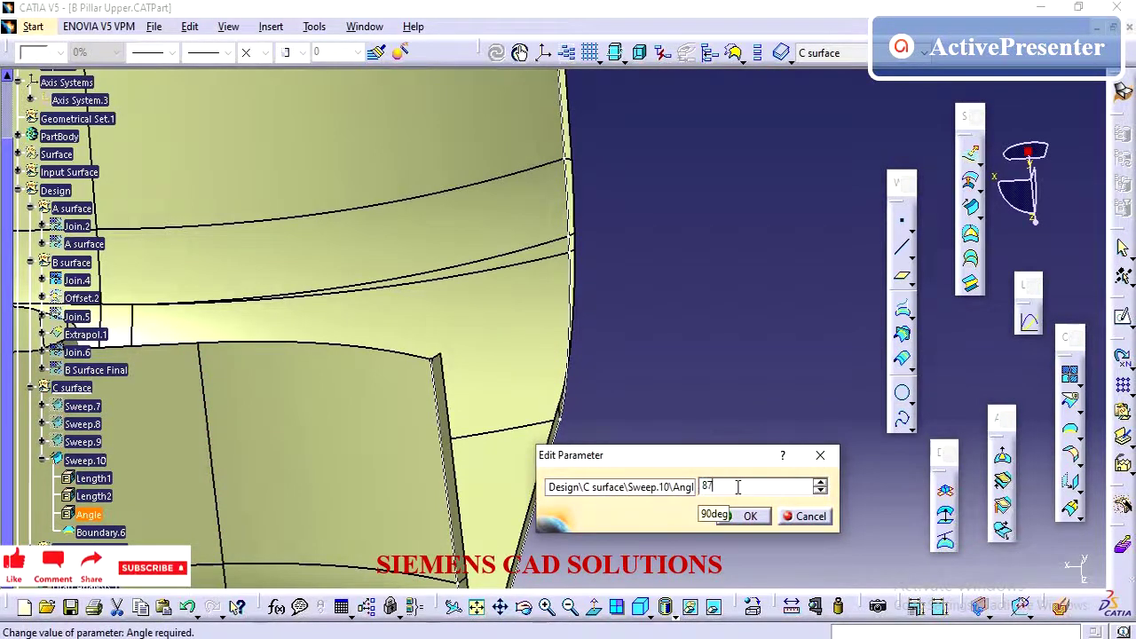
key("Return")
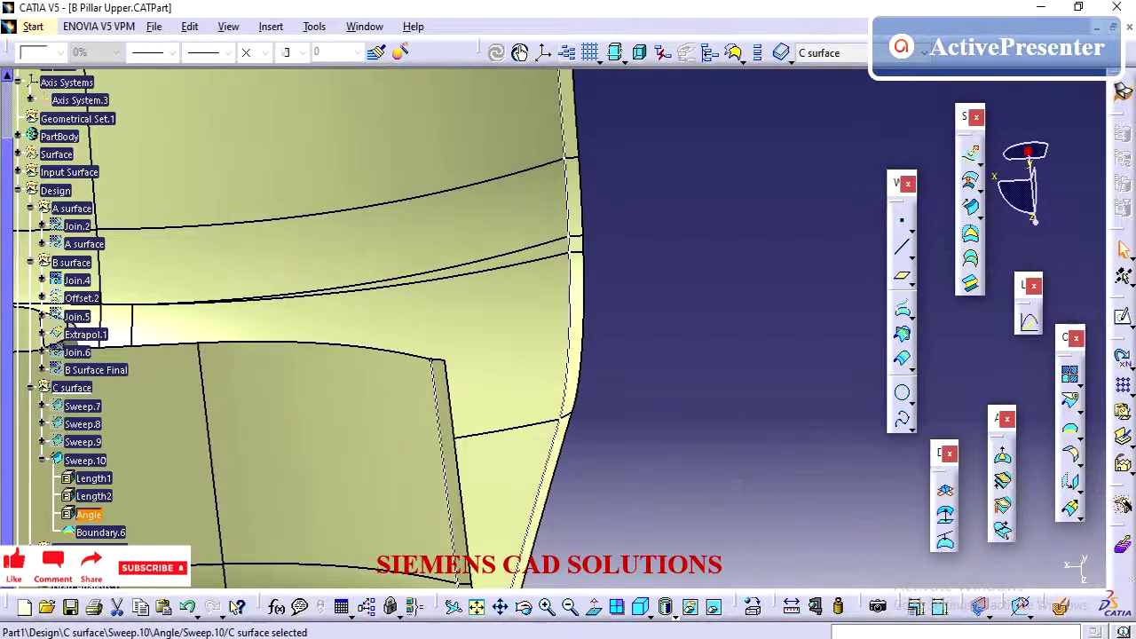
middle_click_drag(522, 401, 533, 374)
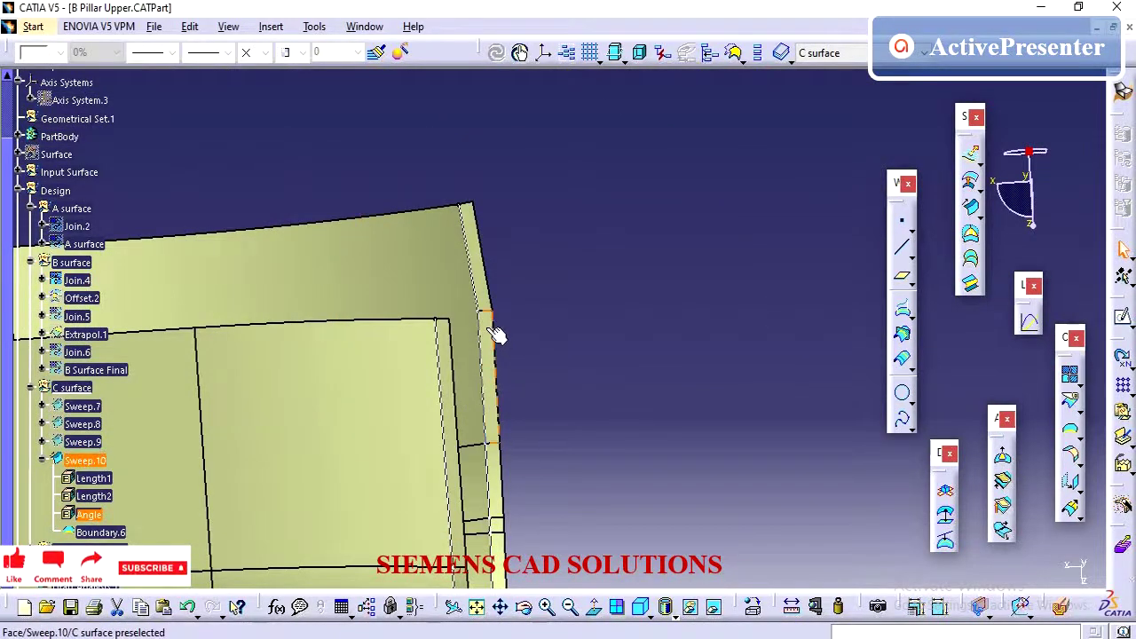
- Correct the mistyped Angle parameter of the upper end edge sweep and check its direction along the edge
double_click(86, 518)
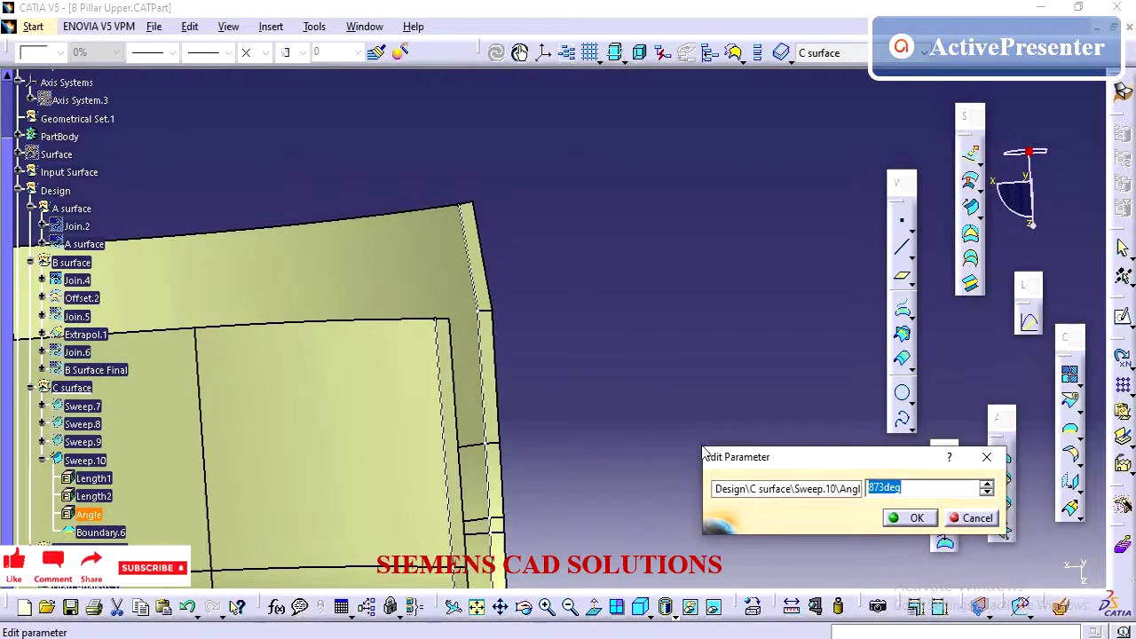
left_click(917, 517)
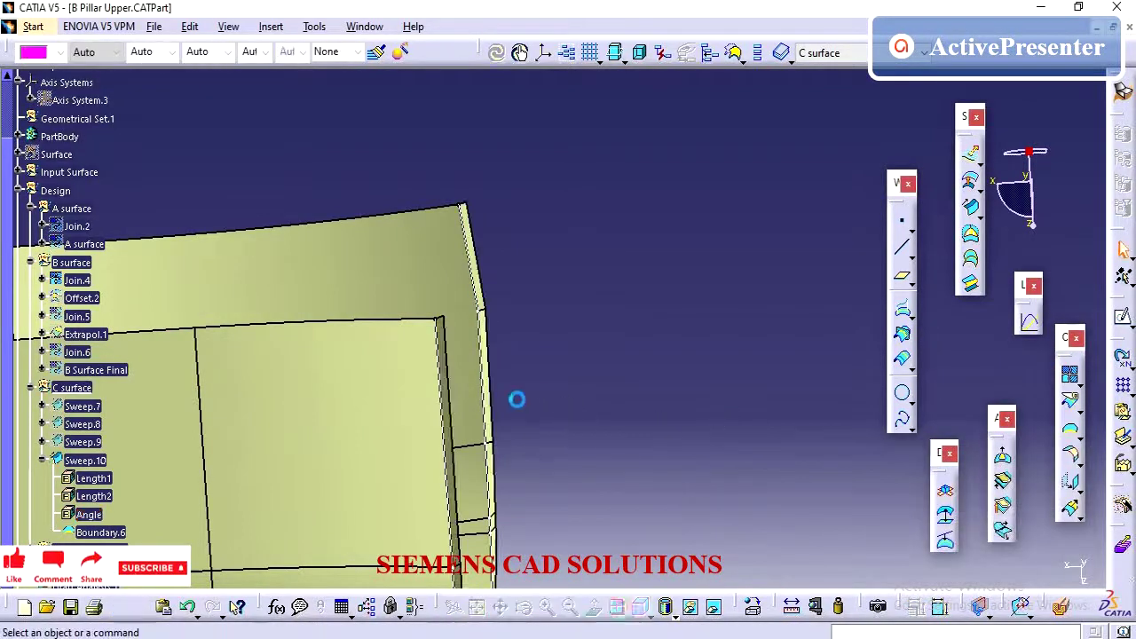
middle_click_drag(514, 398, 398, 430)
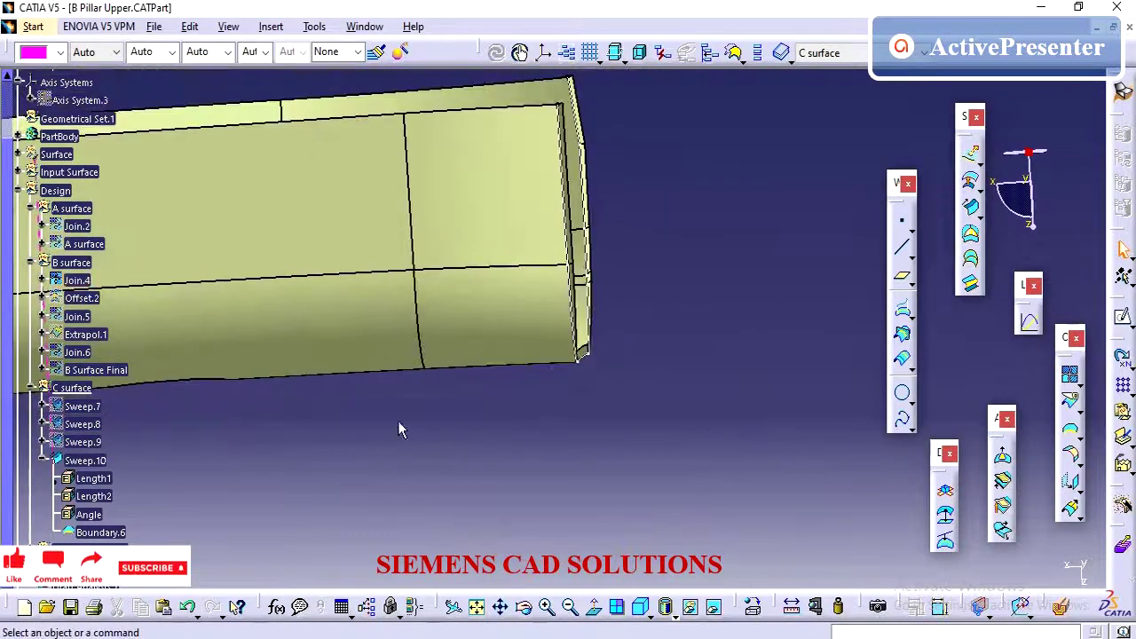
- Try to join the four C surface sweeps, Sweep.7 to Sweep.10, and display the connexity diagnosis
scroll(381, 434, "down", 2)
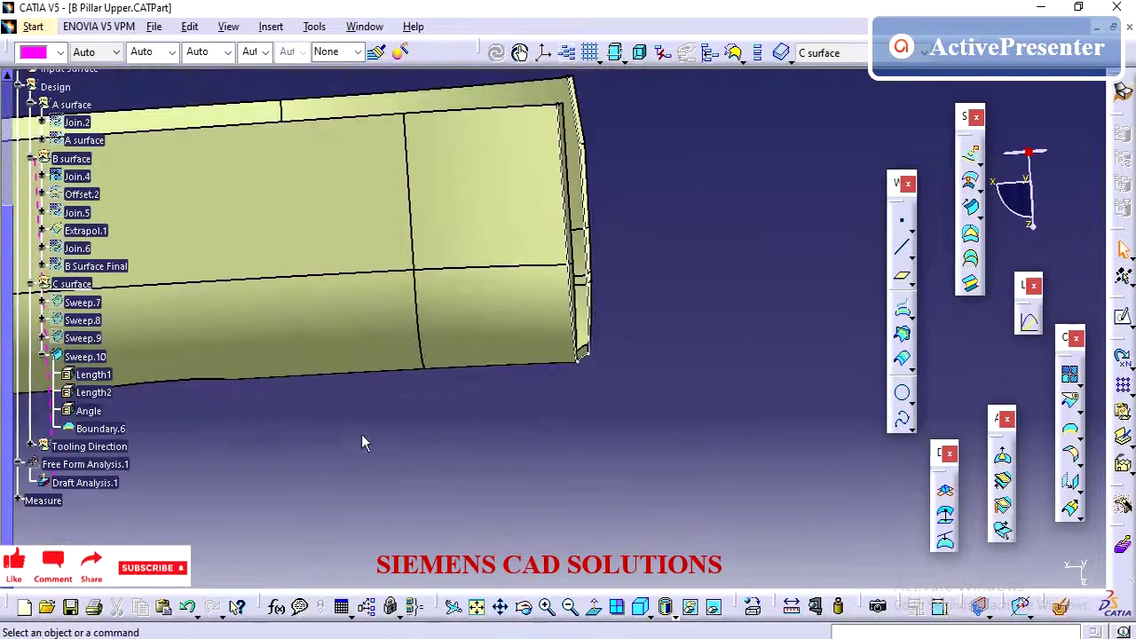
left_click(42, 356)
mouse_move(428, 451)
middle_mouse_down()
mouse_move(434, 389)
mouse_move(412, 449)
middle_mouse_up()
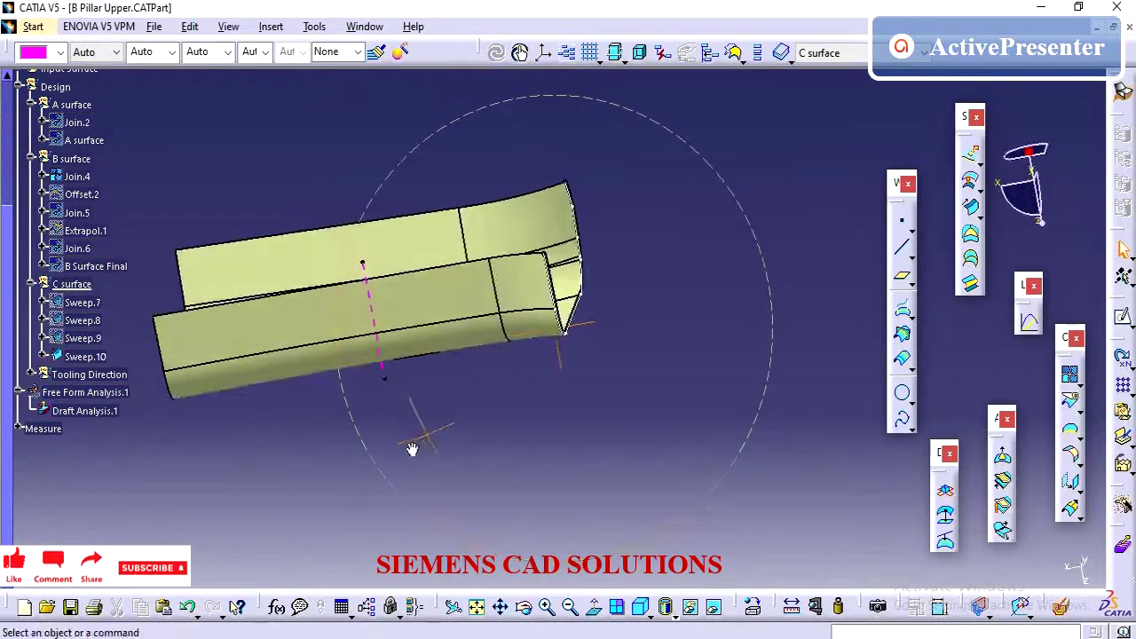
left_click(1072, 380)
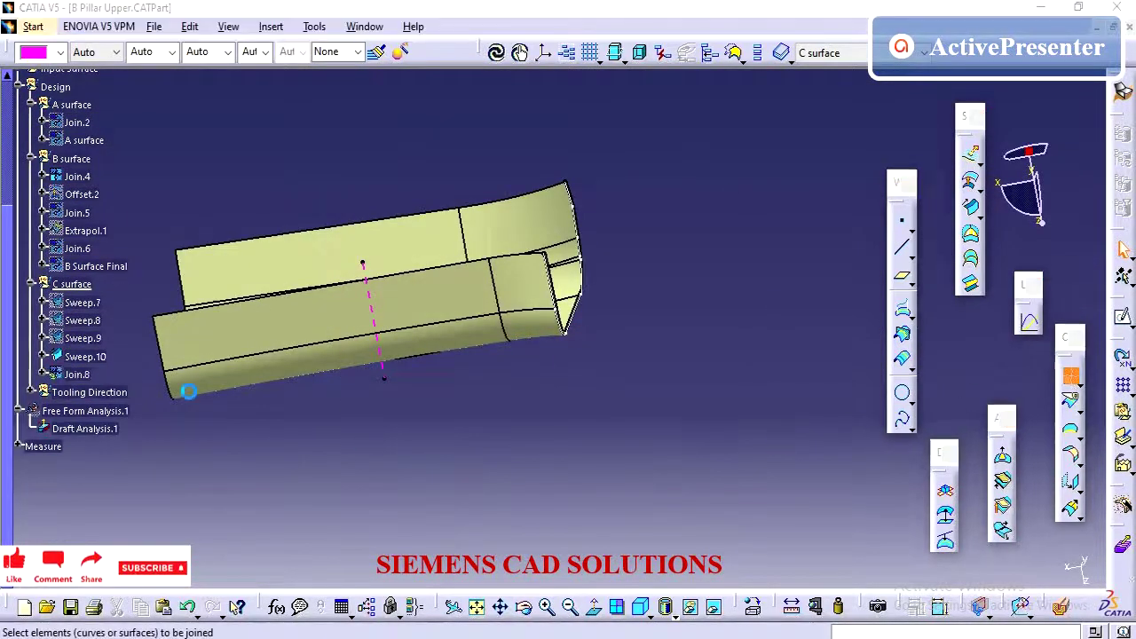
left_click(82, 303)
left_click(82, 320)
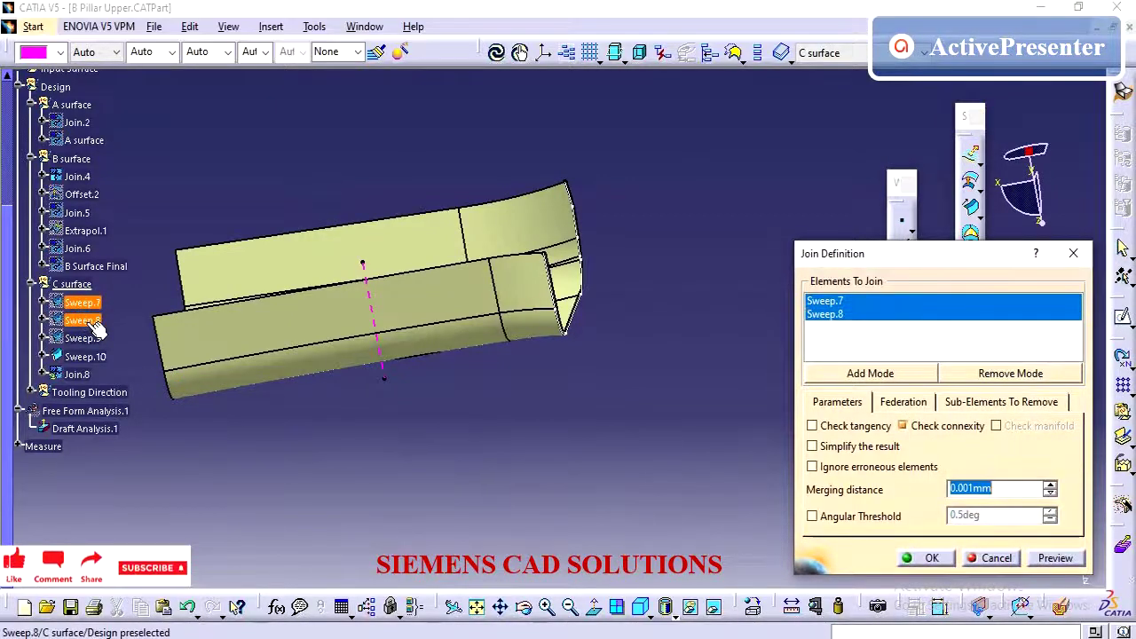
left_click(82, 338)
left_click(85, 356)
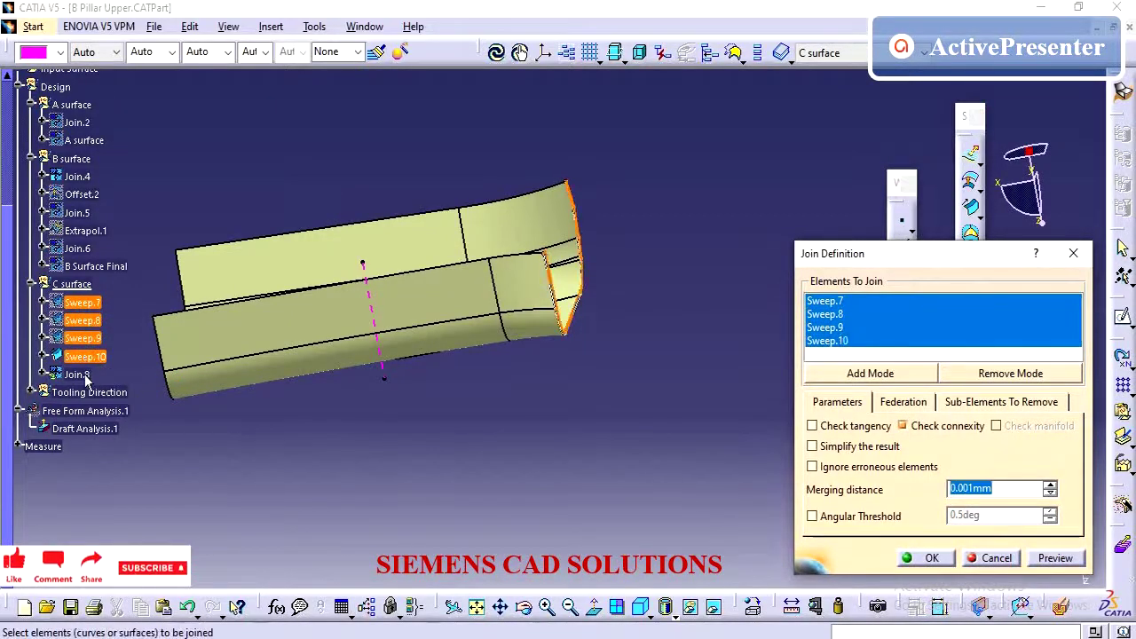
left_click(927, 559)
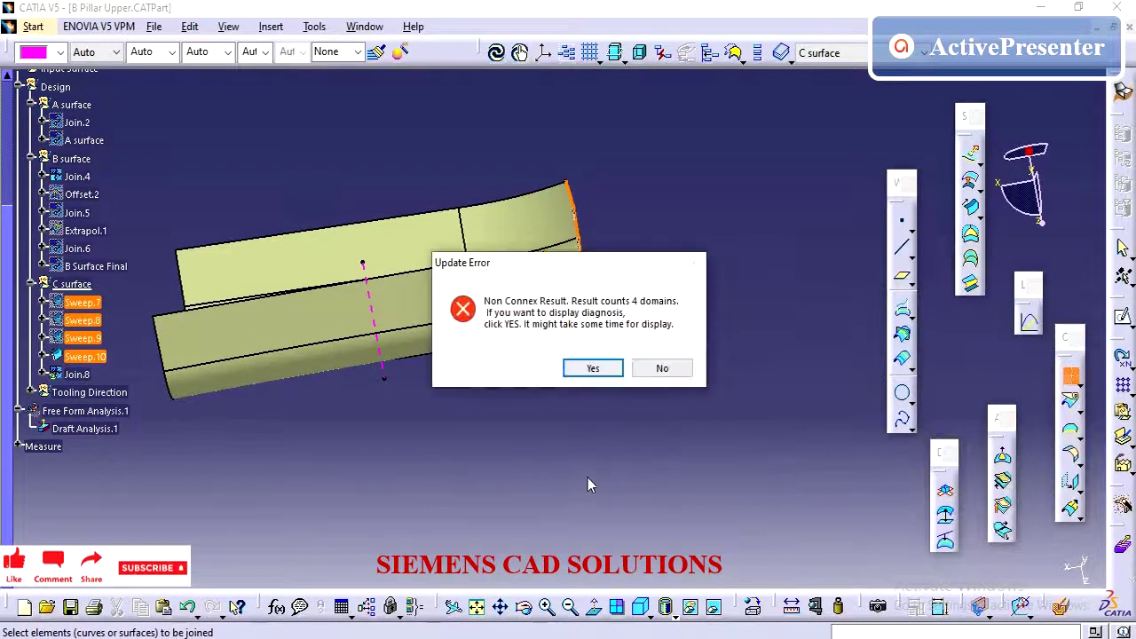
left_click(606, 376)
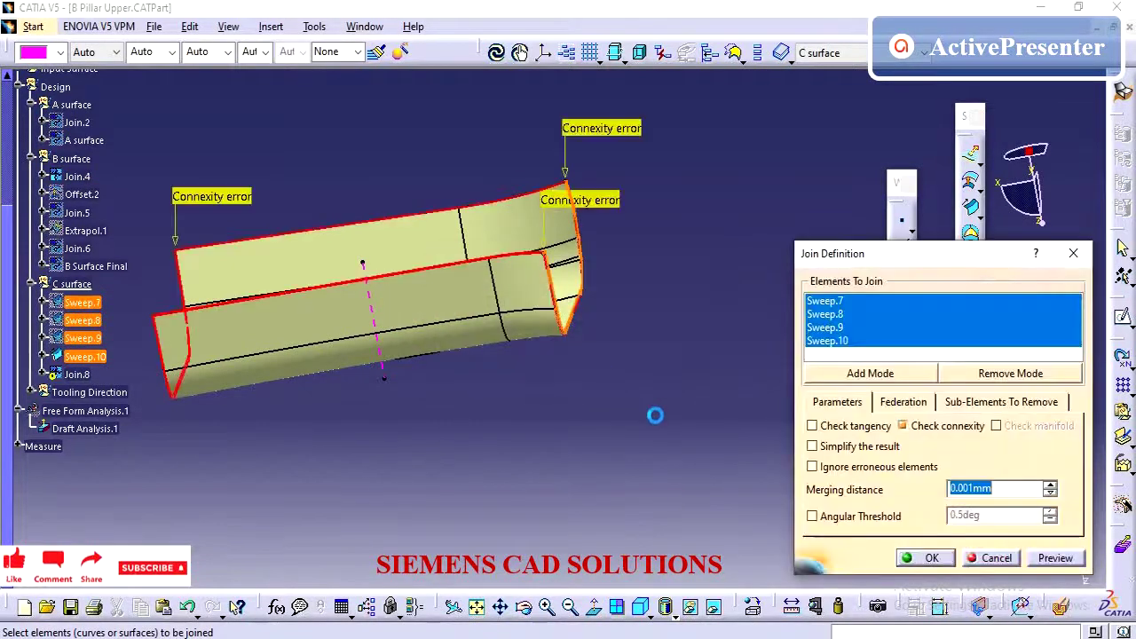
left_click(995, 558)
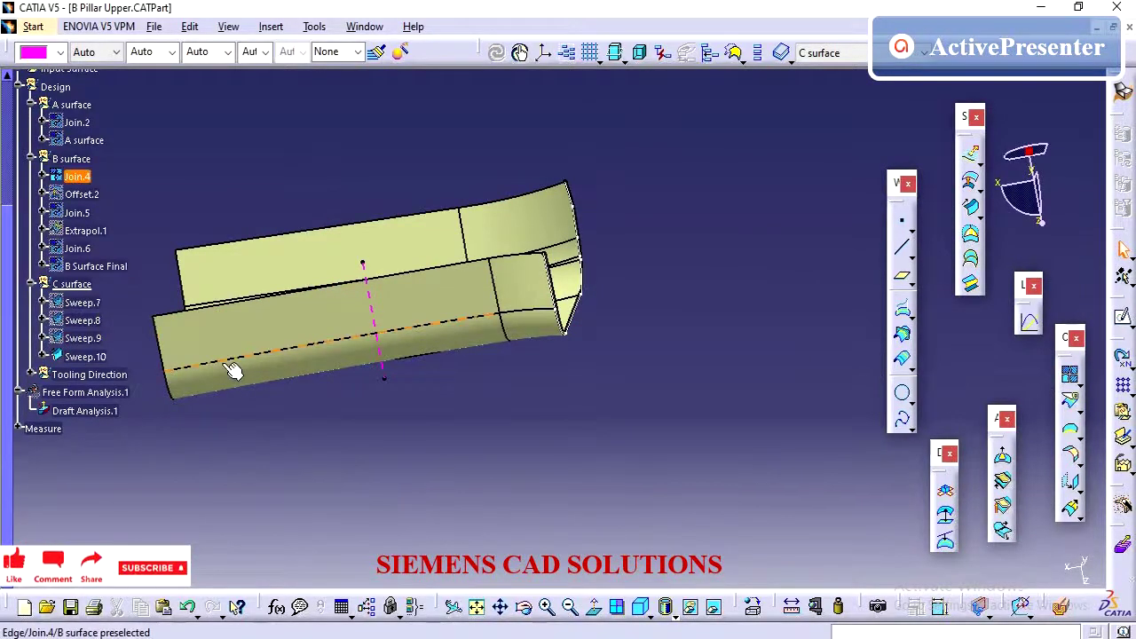
- Show A surface together with Join.4 and examine how the C surface sweeps sit against them at the upper corner
right_click(78, 176)
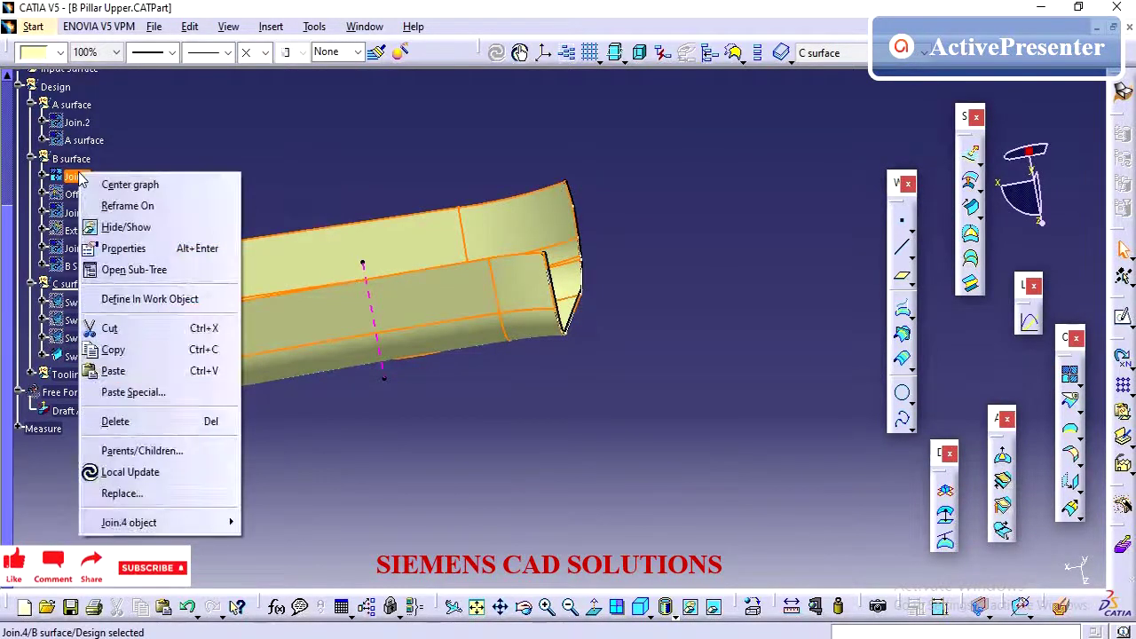
mouse_move(637, 362)
middle_mouse_down()
mouse_move(435, 368)
mouse_move(456, 279)
mouse_move(447, 367)
mouse_move(556, 464)
mouse_move(520, 418)
mouse_move(508, 321)
mouse_move(518, 471)
mouse_move(547, 346)
mouse_move(522, 350)
middle_mouse_up()
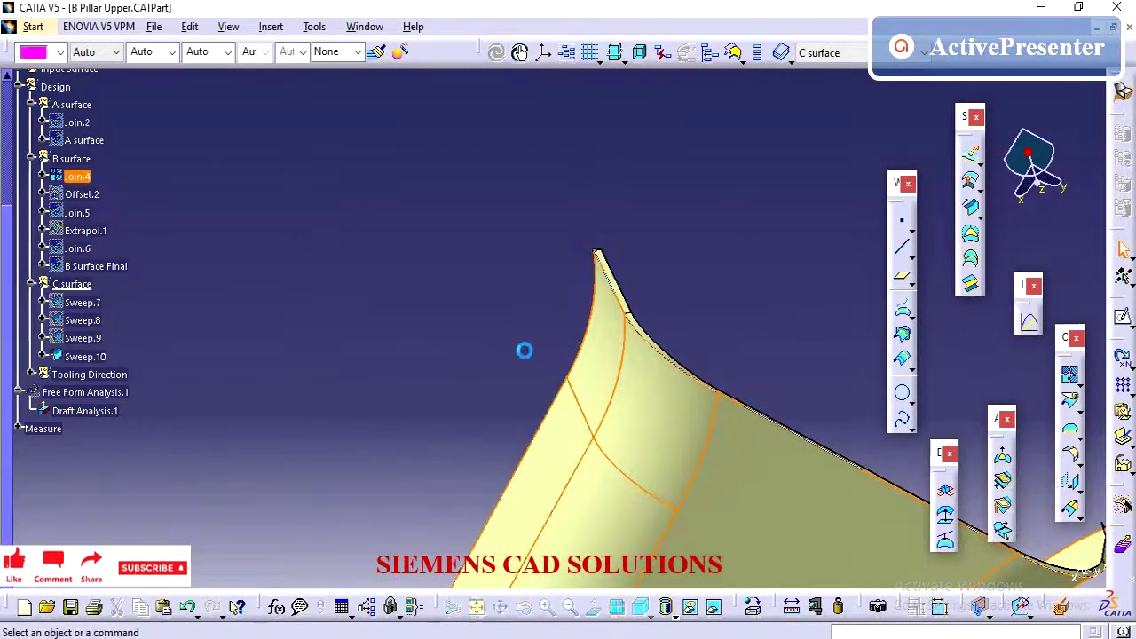
left_click(522, 350)
right_click(92, 151)
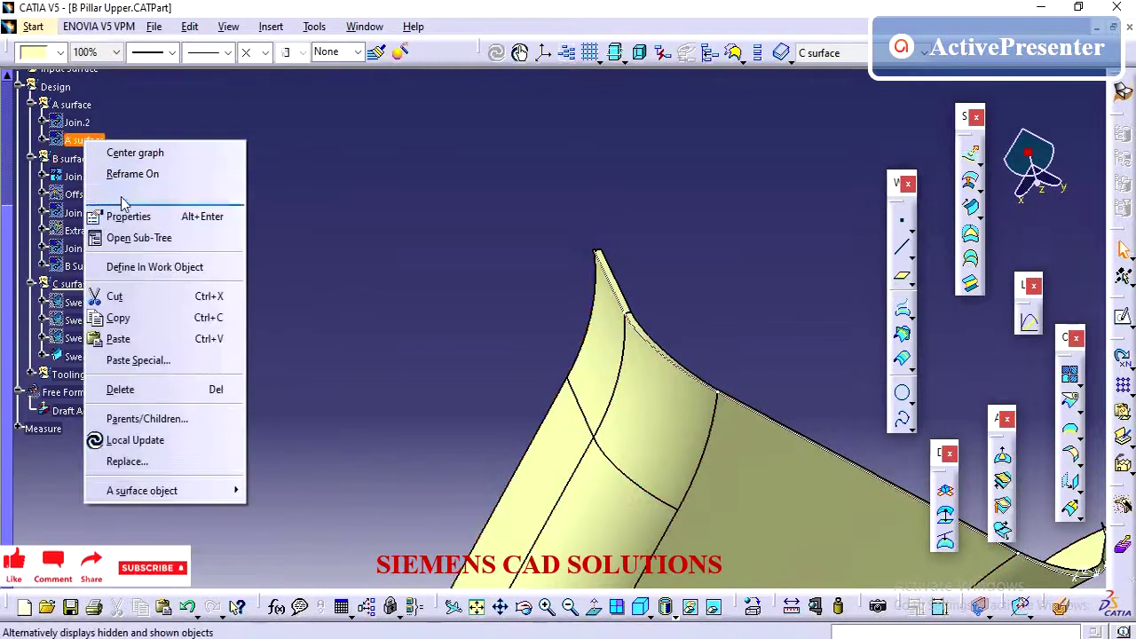
left_click(123, 197)
left_click(100, 141)
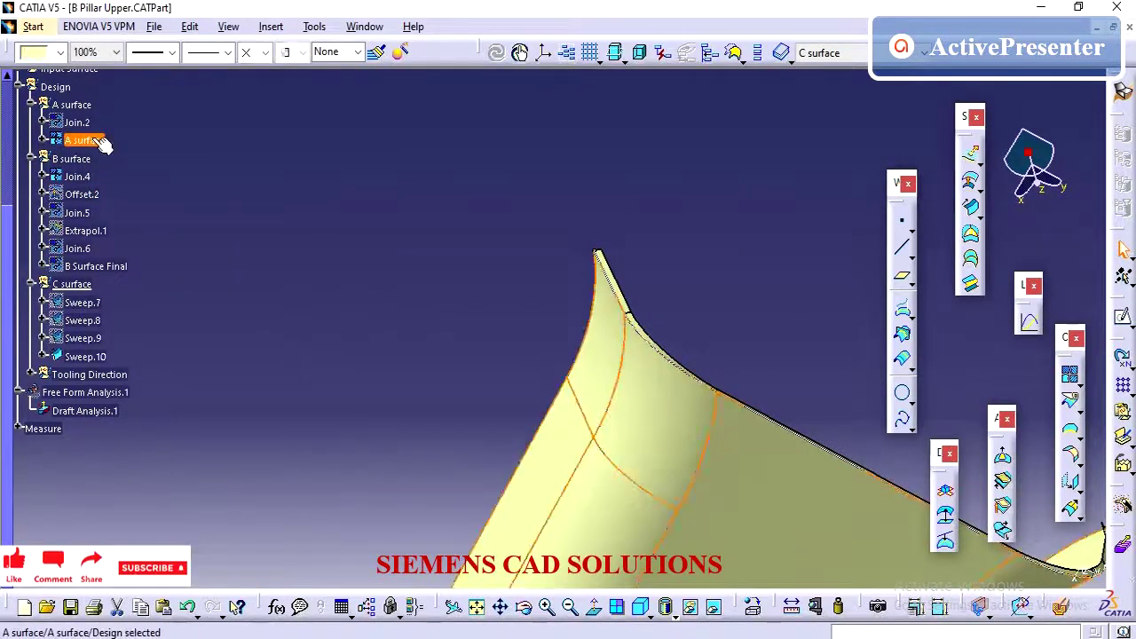
middle_click_drag(685, 248, 615, 246)
middle_click_drag(755, 337, 698, 349)
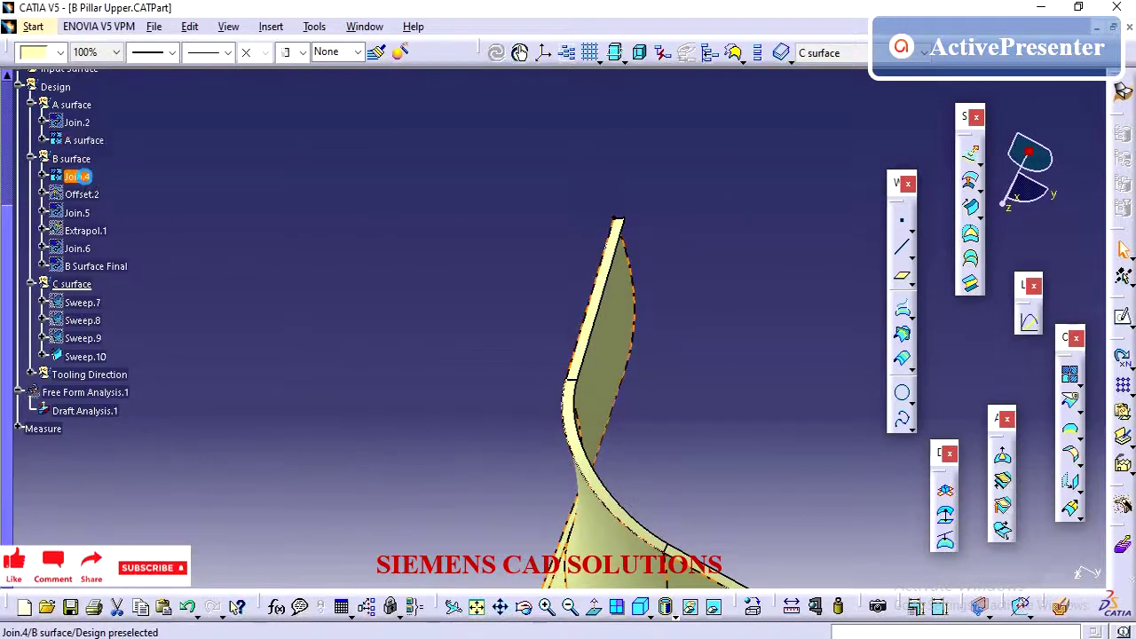
- Hide Join.4 and A surface so that the C surface geometry can be viewed on its own
right_click(86, 177)
left_click(142, 229)
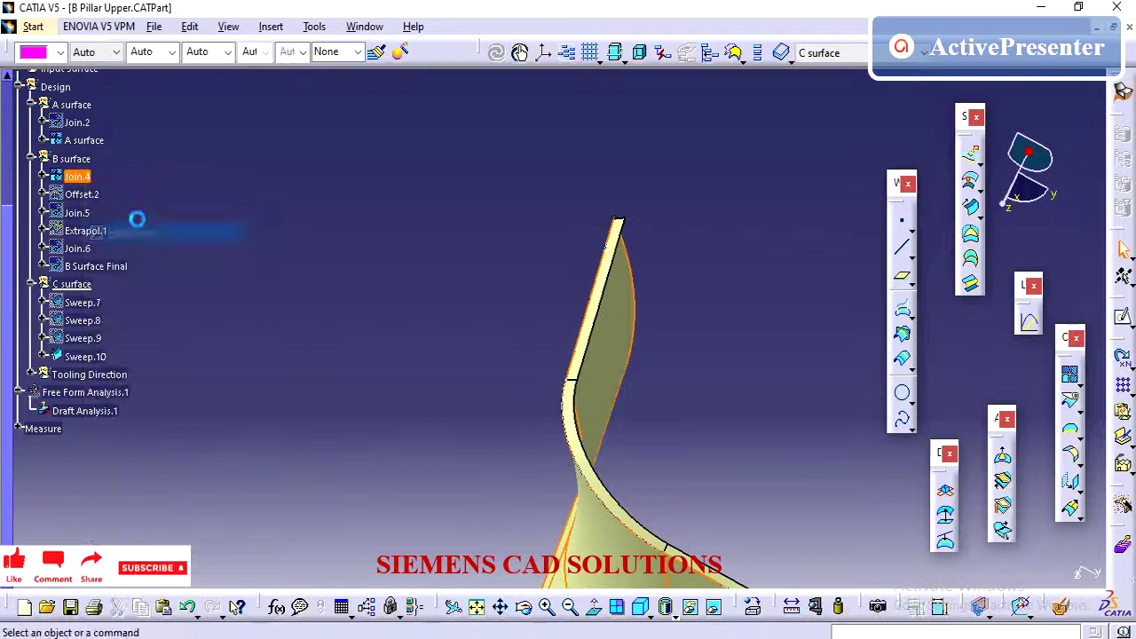
left_click(84, 141)
right_click(86, 140)
left_click(160, 192)
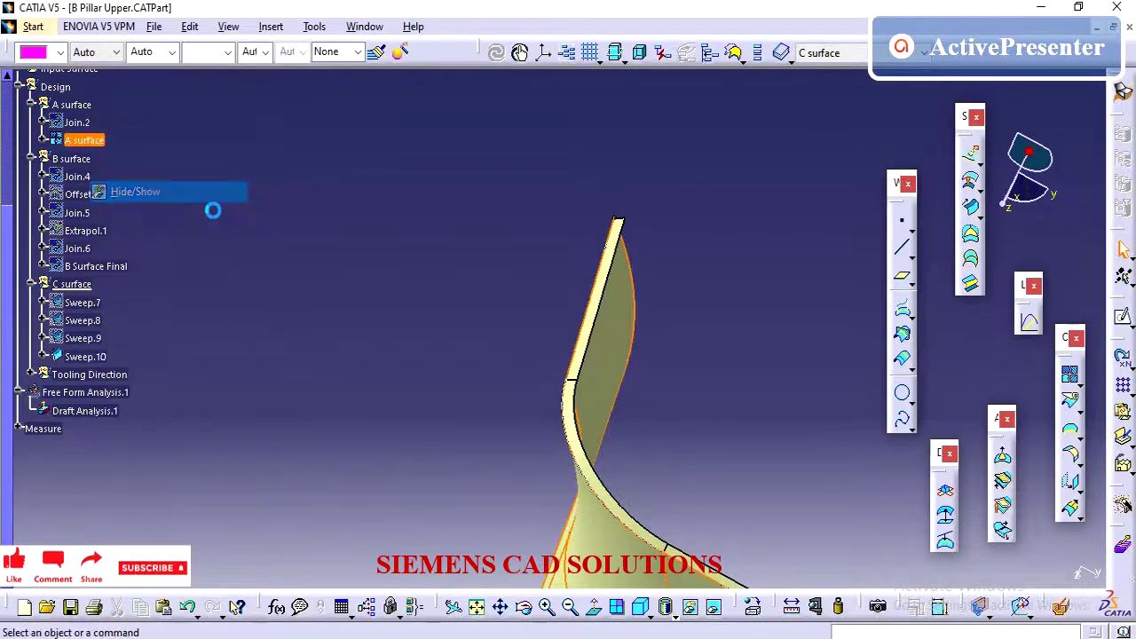
middle_click_drag(491, 335, 522, 472)
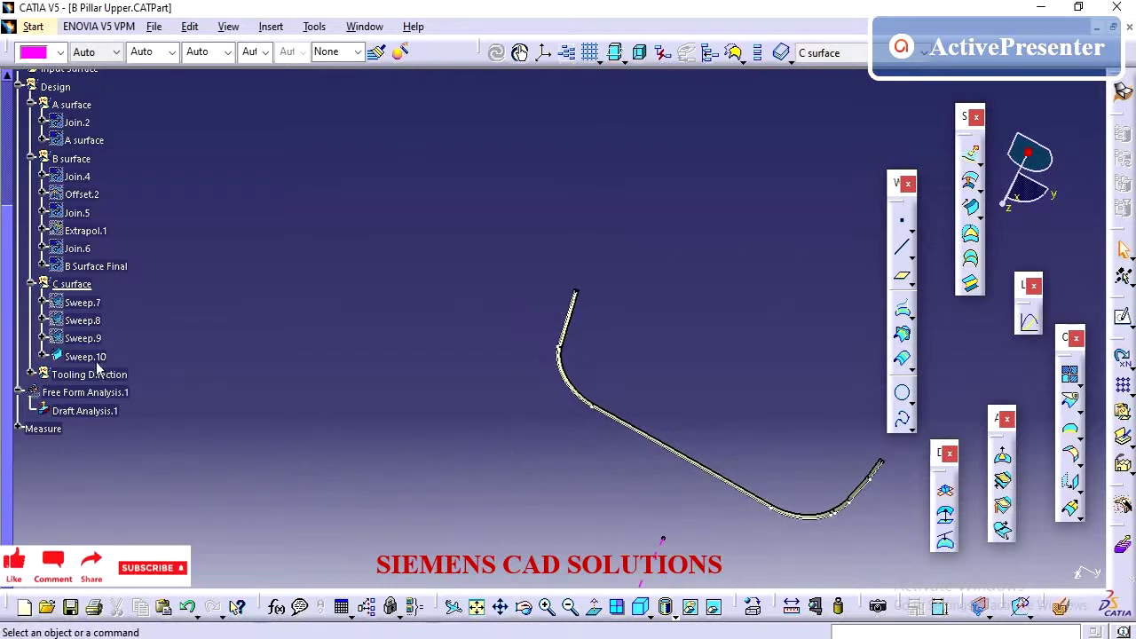
- Show Sweep.7, Sweep.8 and Sweep.9 alongside Sweep.10 and bring their overlapping corner into view
left_click(83, 301)
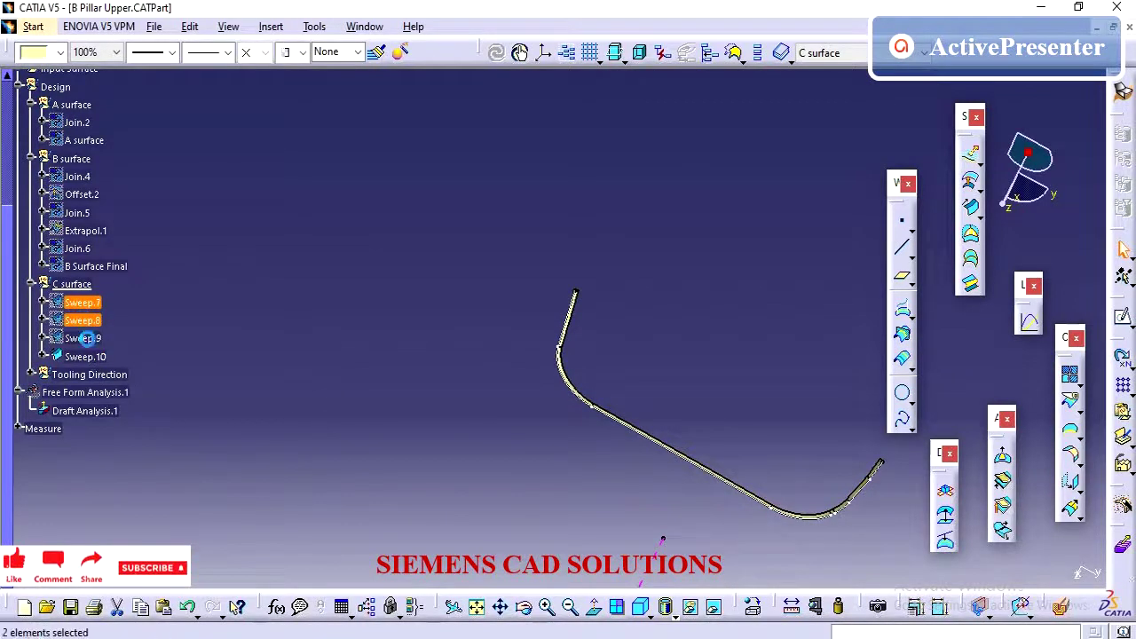
right_click(86, 338)
left_click(140, 332)
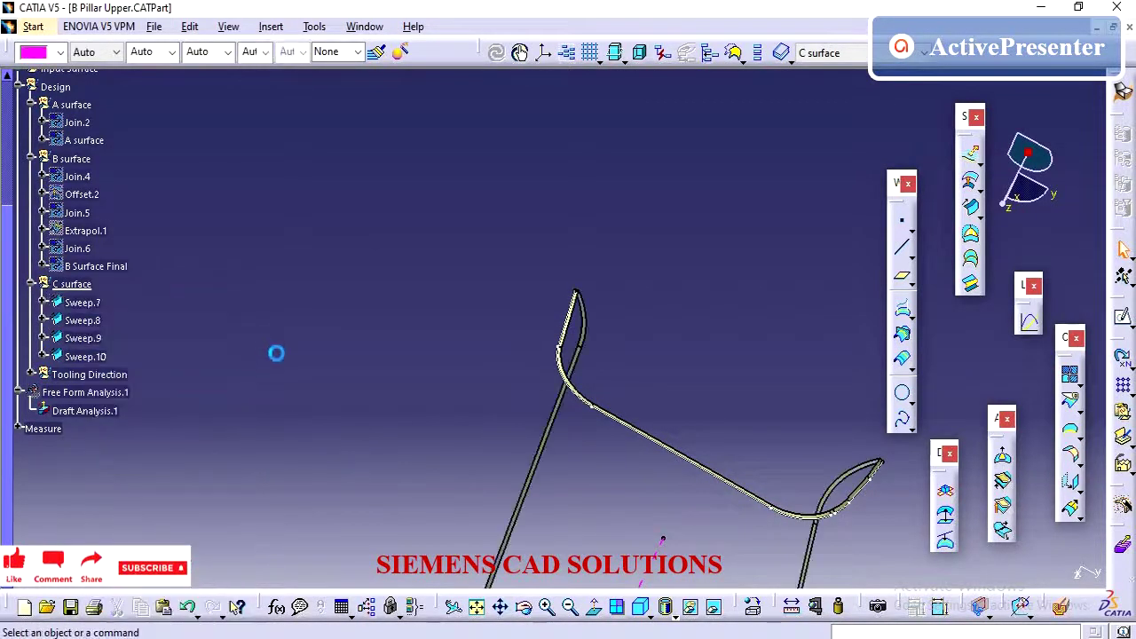
middle_click_drag(667, 502, 640, 387)
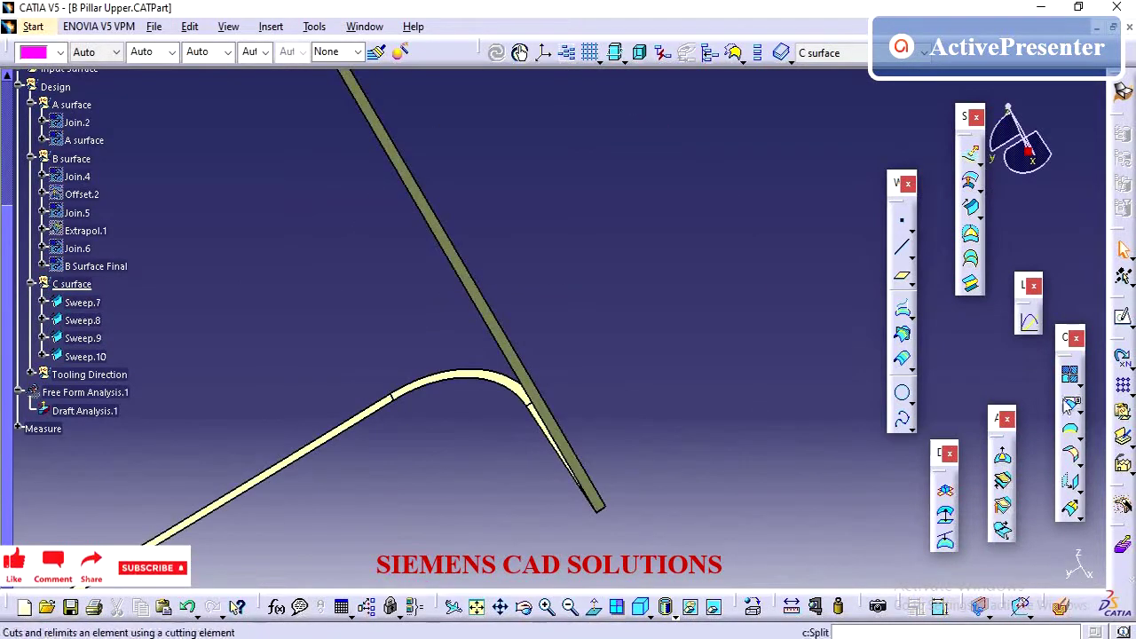
- Start a standard Trim with the upper end sweep, Sweep.10, and the adjoining side sweep, Sweep.7
left_click(1079, 409)
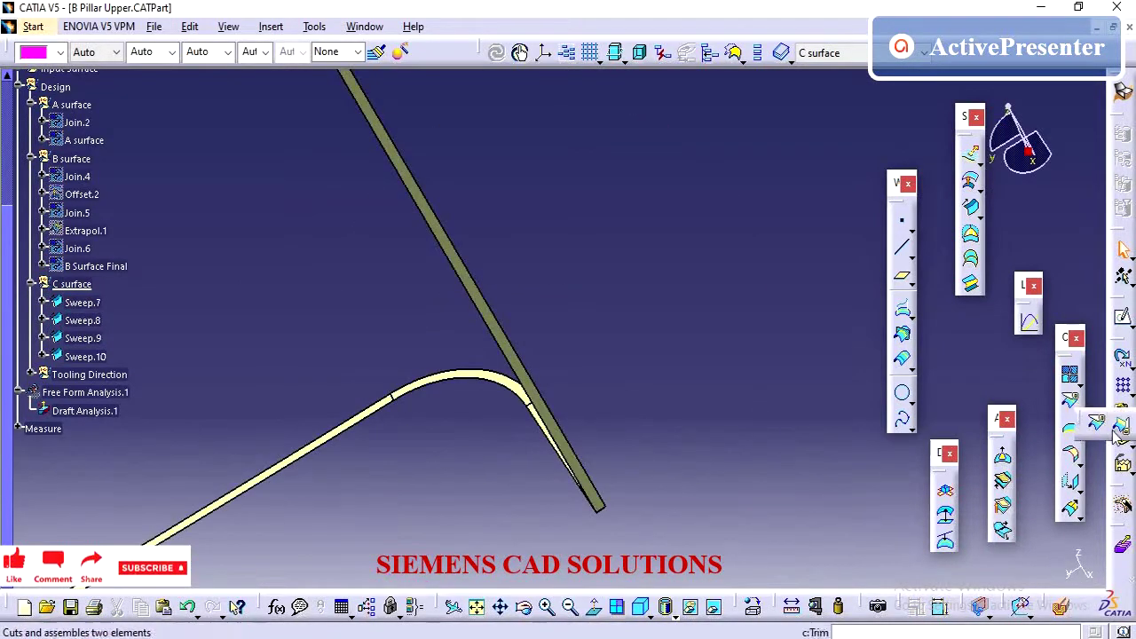
left_click(1121, 428)
middle_click_drag(574, 311, 598, 209)
middle_click_drag(397, 302, 704, 542)
left_click(466, 327)
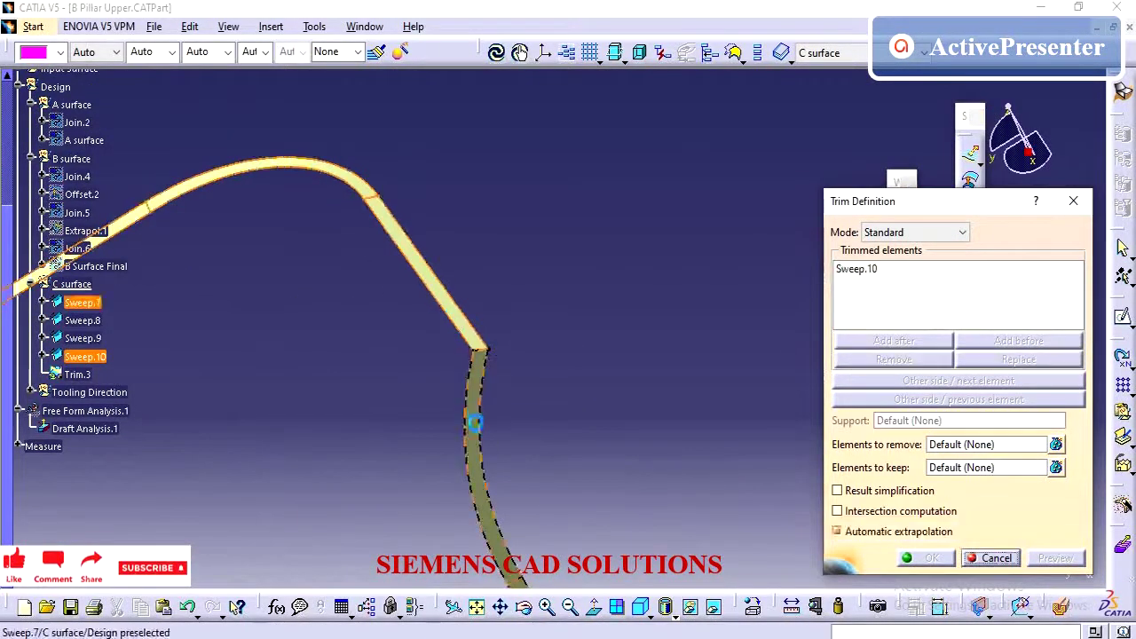
left_click(506, 421)
middle_click_drag(506, 422, 548, 346)
- Add Sweep.8 and Sweep.9 to the trim and create the trimmed C surface from all four sweeps
left_click(527, 362)
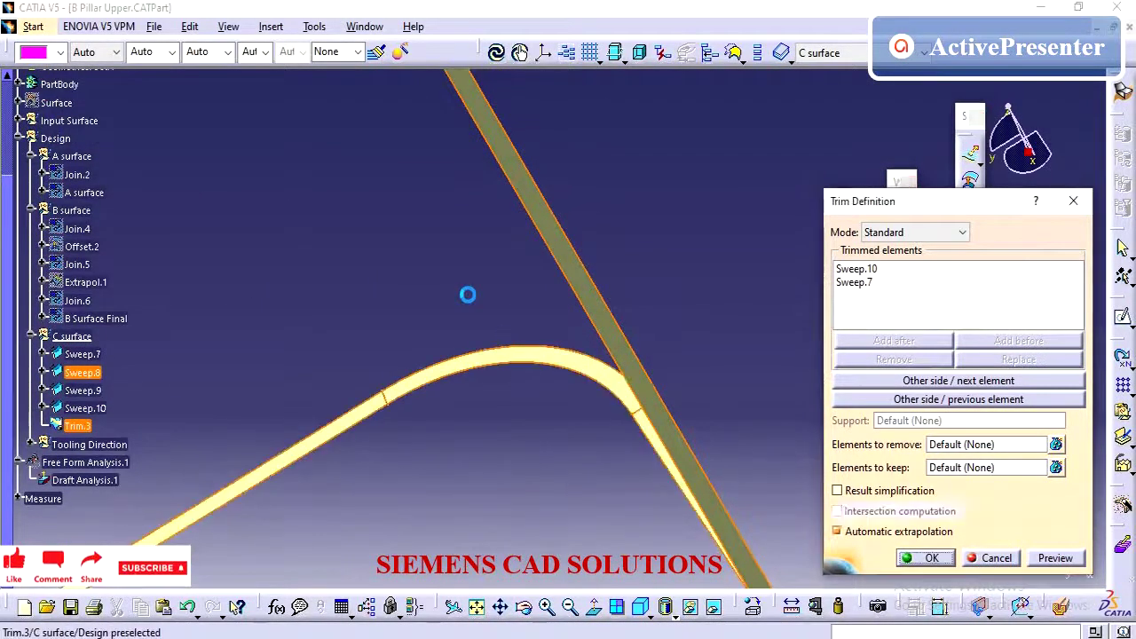
middle_click_drag(462, 287, 422, 240, "ctrl")
right_click(422, 240)
left_click(417, 324)
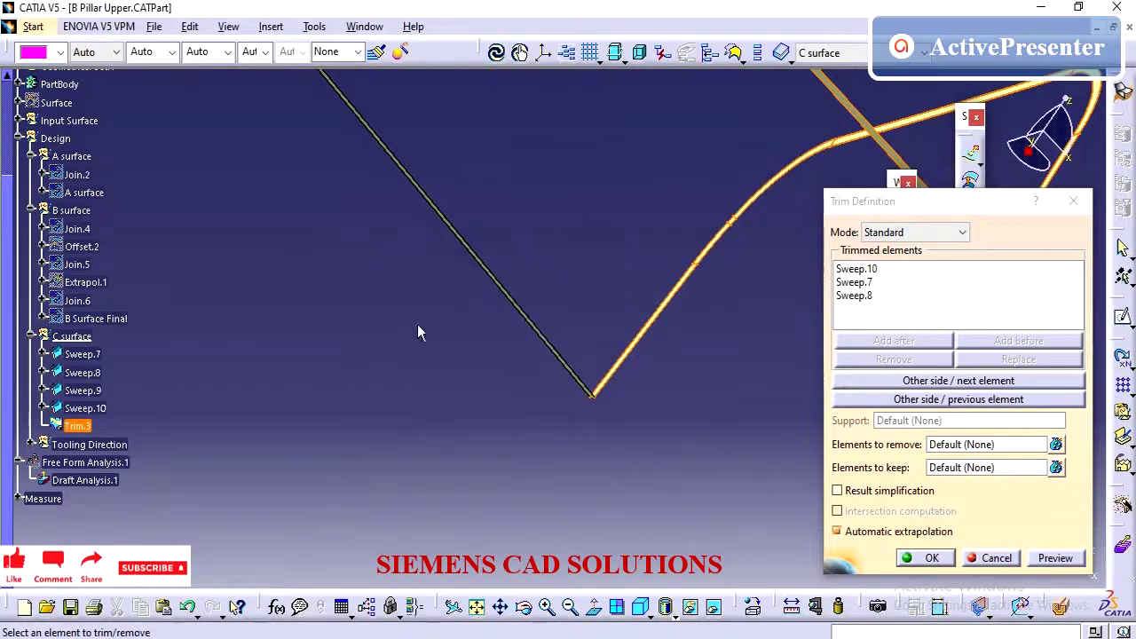
middle_click_drag(417, 324, 556, 361, "ctrl")
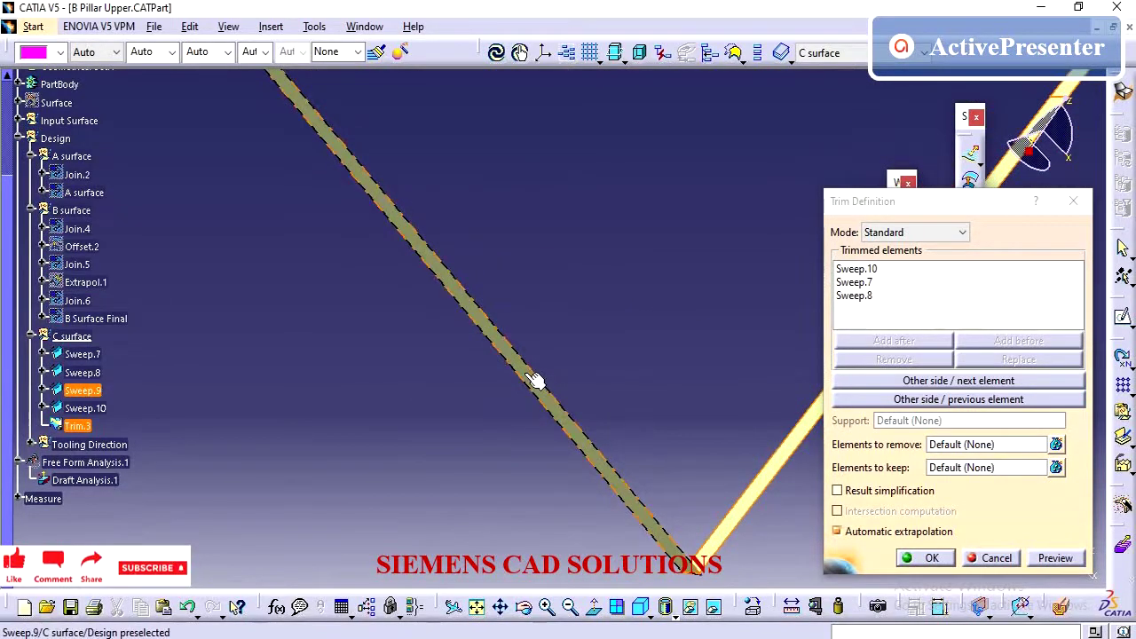
left_click(534, 380)
middle_click_drag(591, 349, 638, 637, "ctrl")
left_click(932, 558)
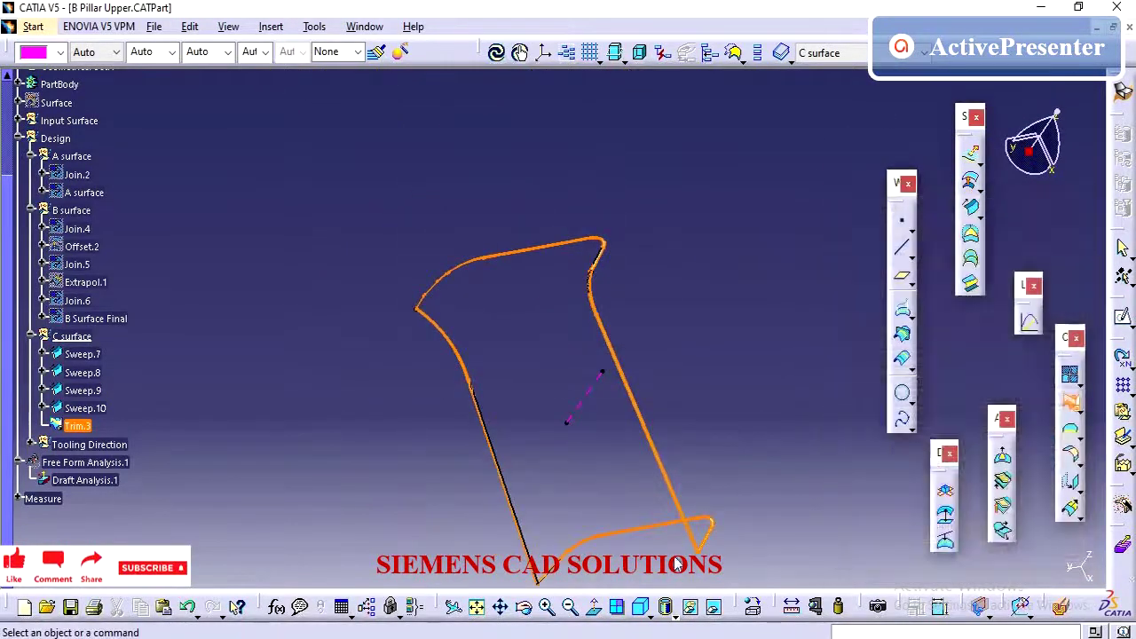
- Create a Join from Trim.3 with connexity checking and a merging distance of 0.001 mm
left_click(1072, 376)
left_click(77, 426)
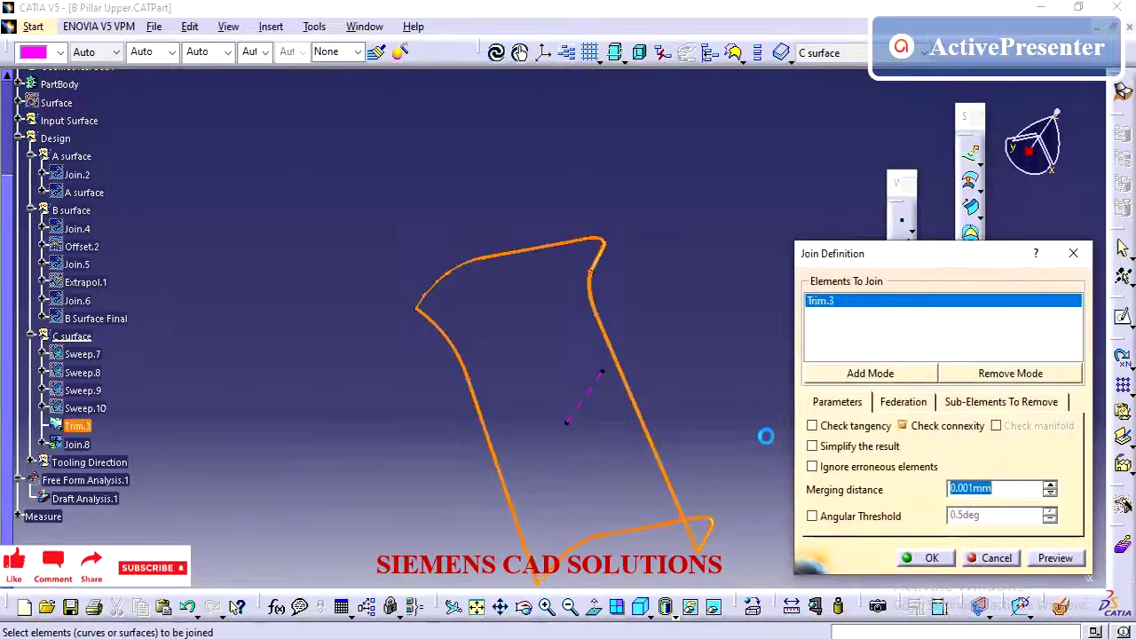
left_click(942, 559)
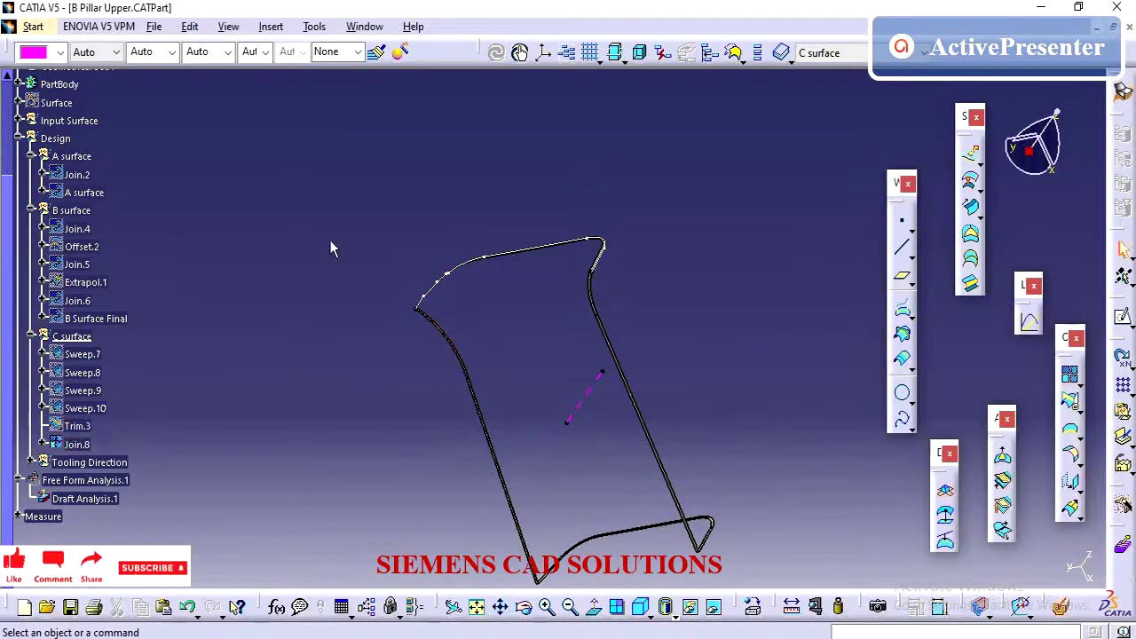
middle_click_drag(330, 242, 377, 283)
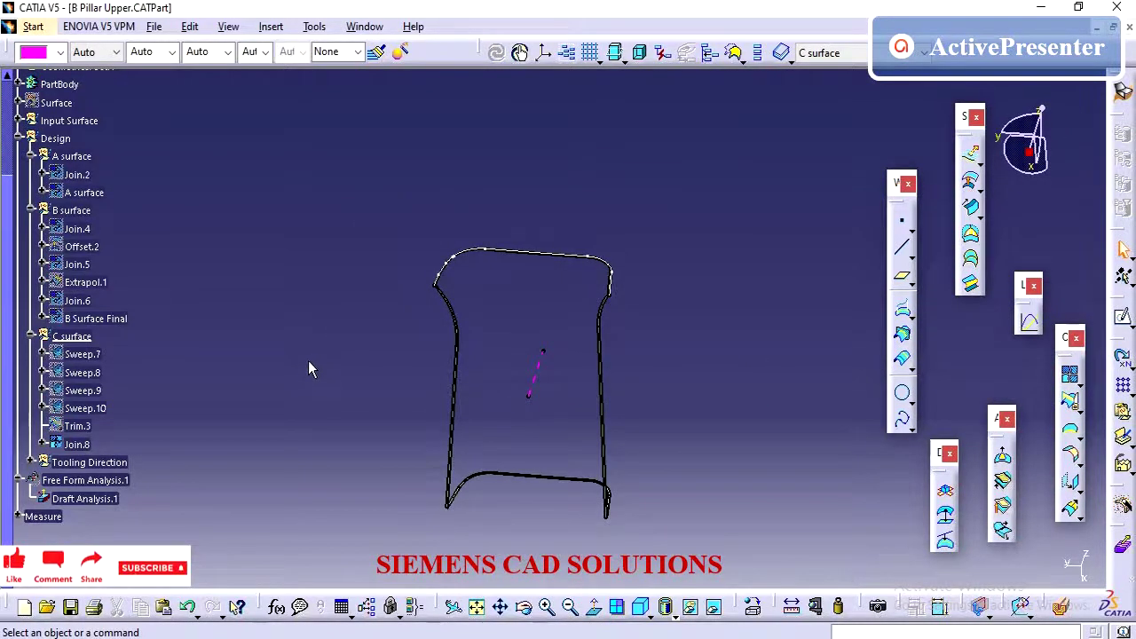
- Make the Design set the work object and insert a geometrical set named "Close colume"
scroll(305, 372, "up", 3)
left_click(55, 189)
right_click(55, 190)
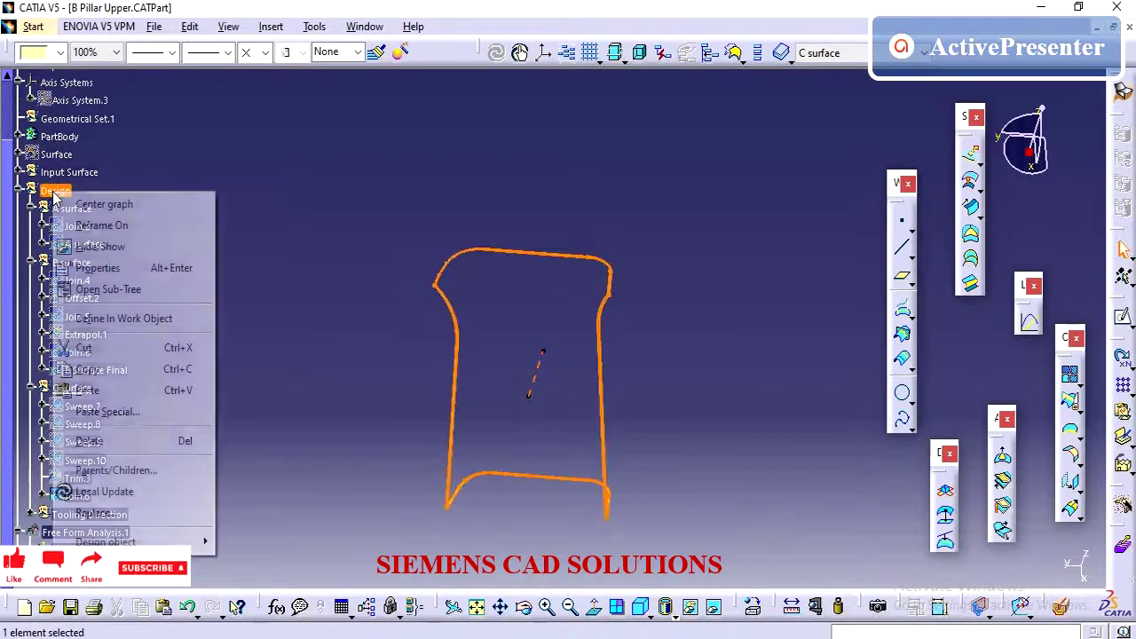
left_click(124, 318)
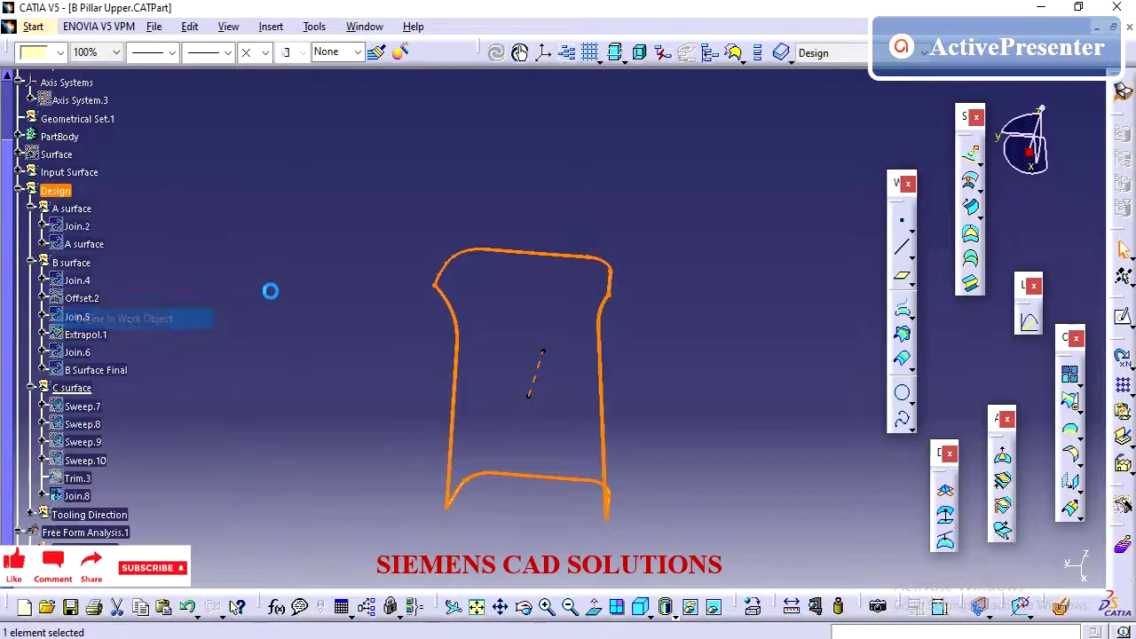
left_click(269, 26)
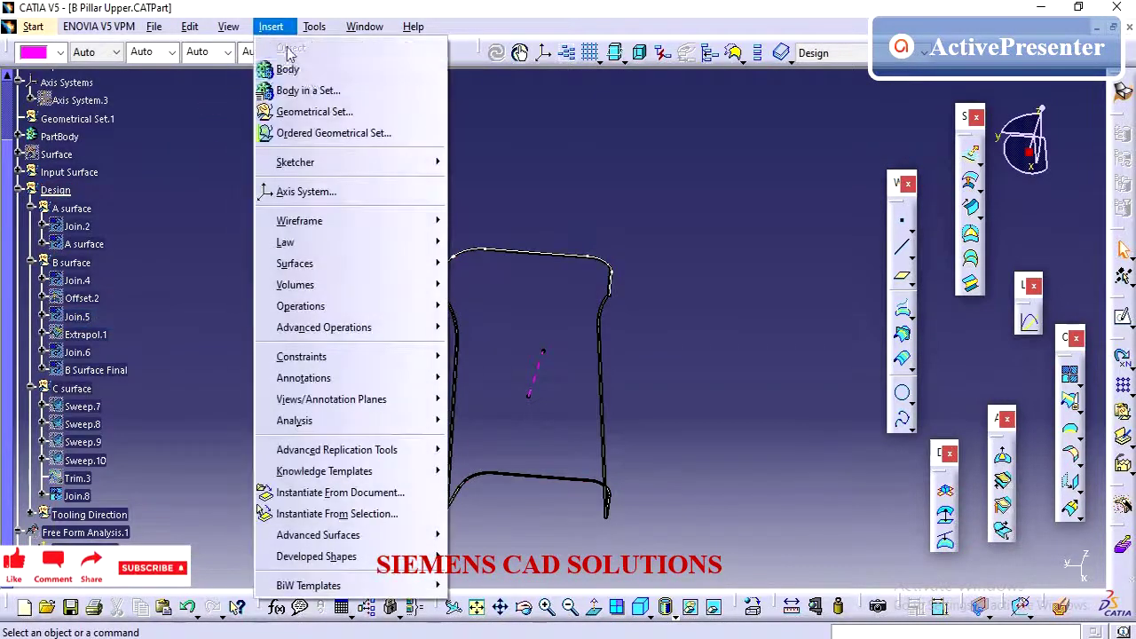
left_click(313, 113)
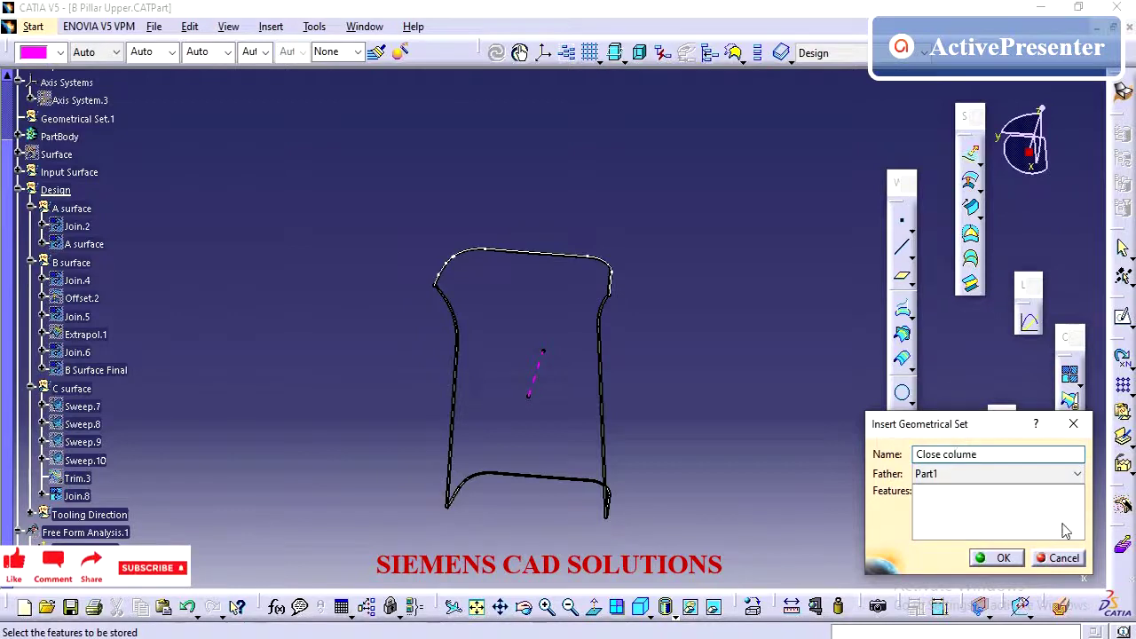
left_click(1014, 563)
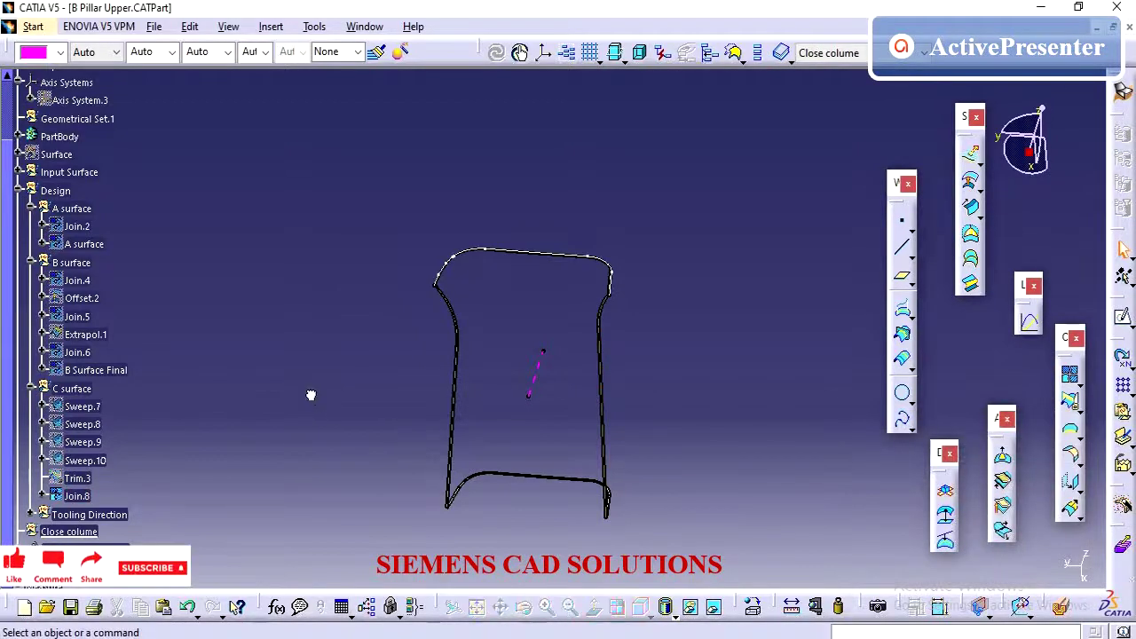
- Move the Close colume geometrical set into the Design set
right_click(87, 531)
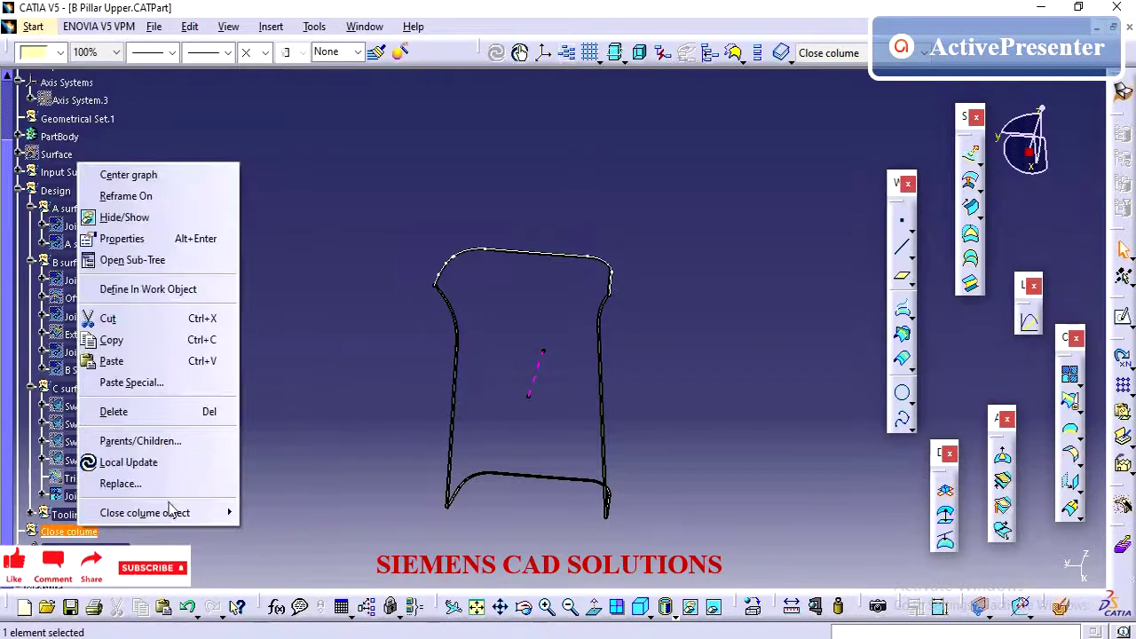
mouse_move(174, 513)
left_click(306, 370)
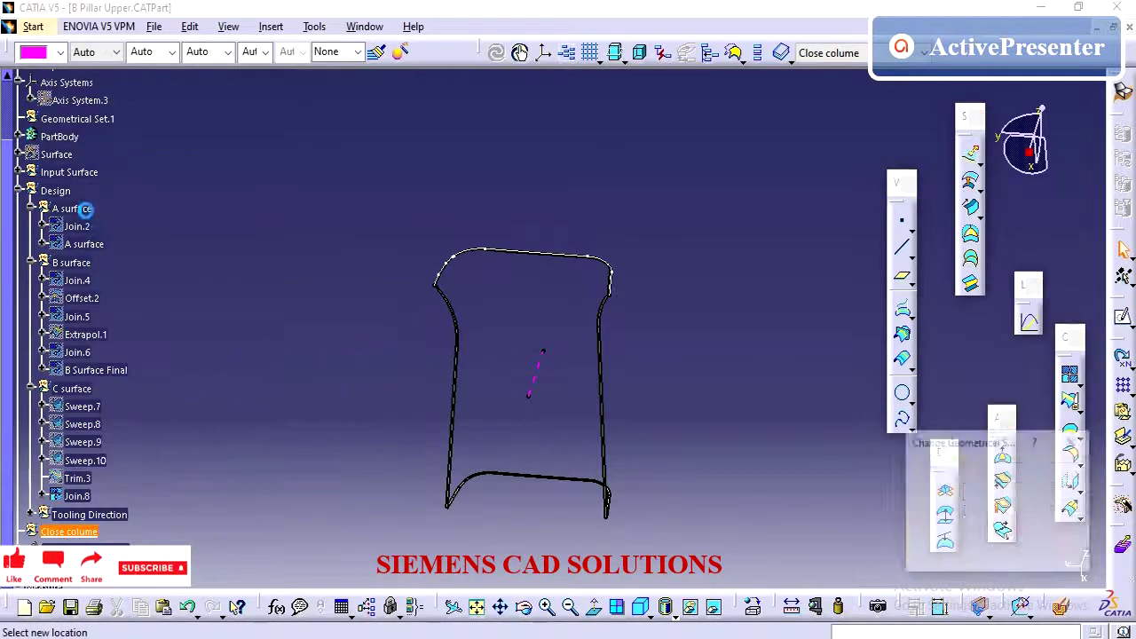
left_click(55, 190)
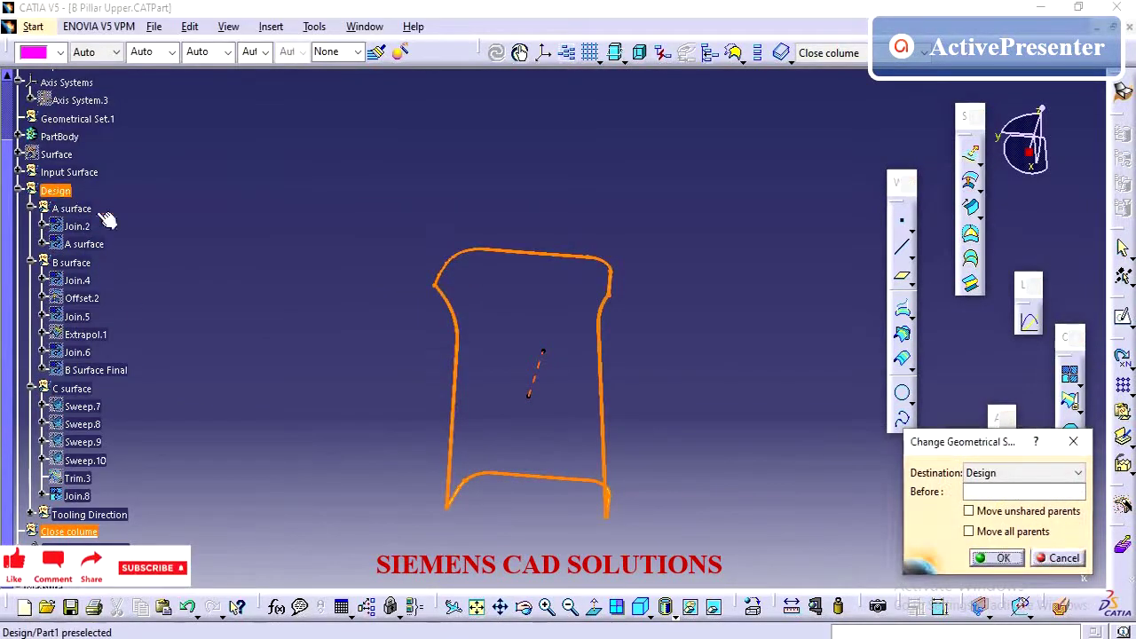
left_click(1002, 557)
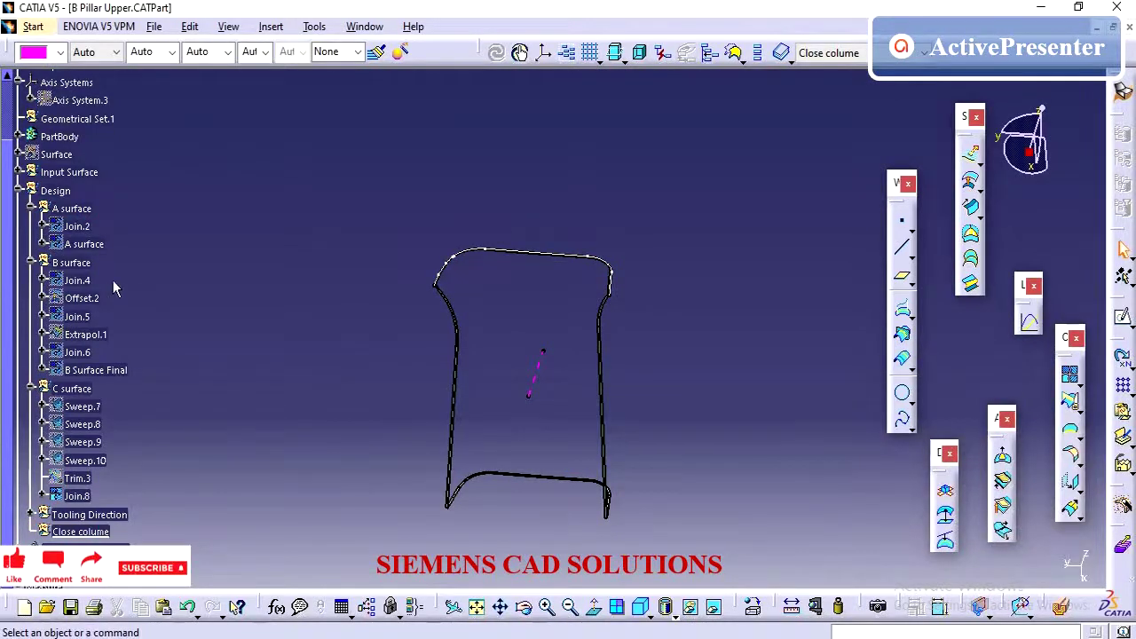
- Show A surface and trim it with the joined C surface, Join.8, in standard mode with default keep and remove settings
right_click(96, 247)
left_click(142, 296)
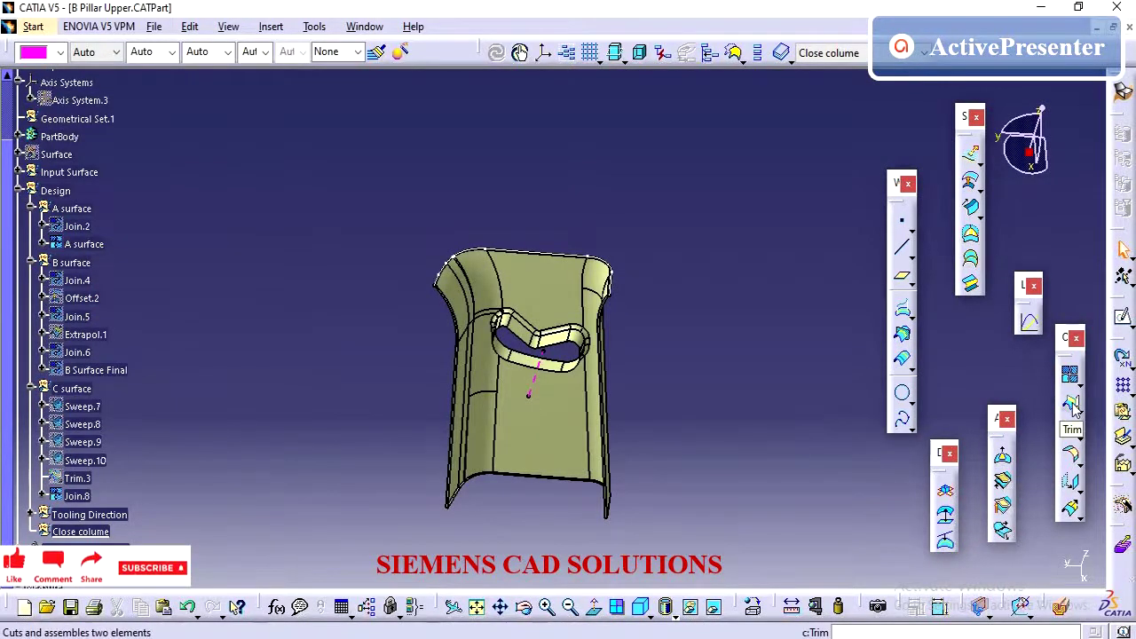
left_click(1072, 405)
middle_click_drag(679, 415, 527, 319)
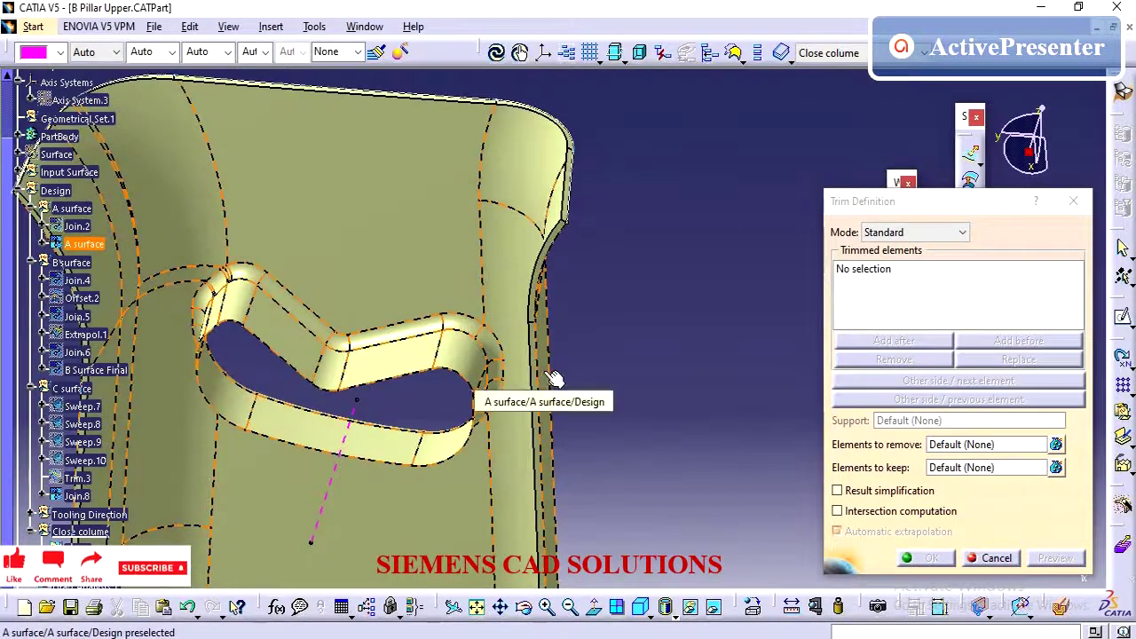
left_click(554, 379)
middle_click_drag(554, 379, 648, 291)
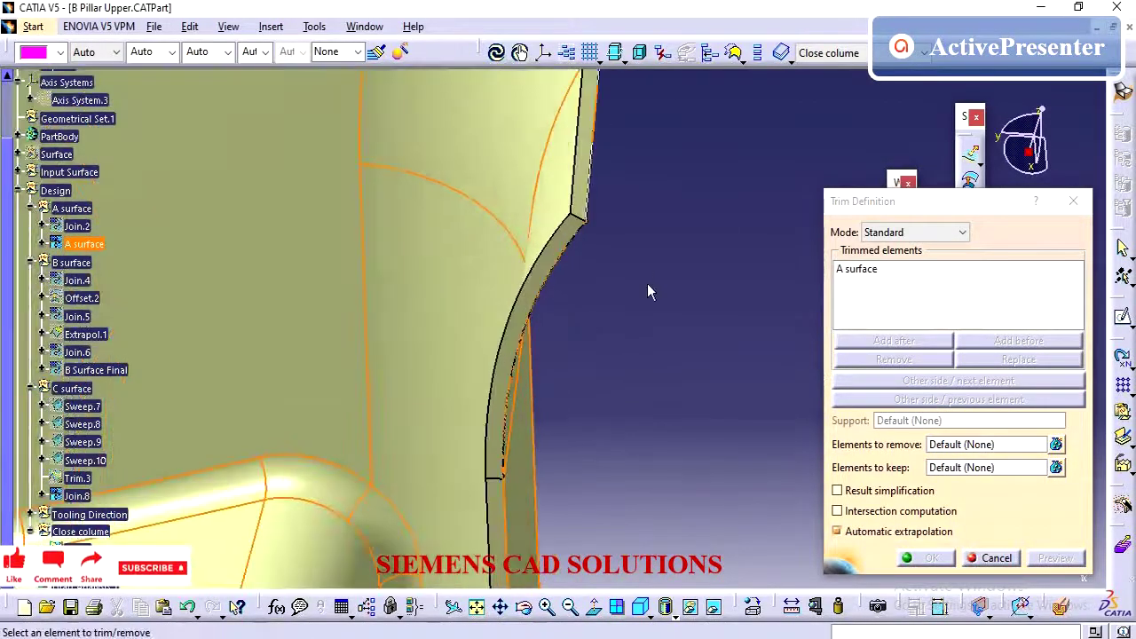
left_click(547, 275)
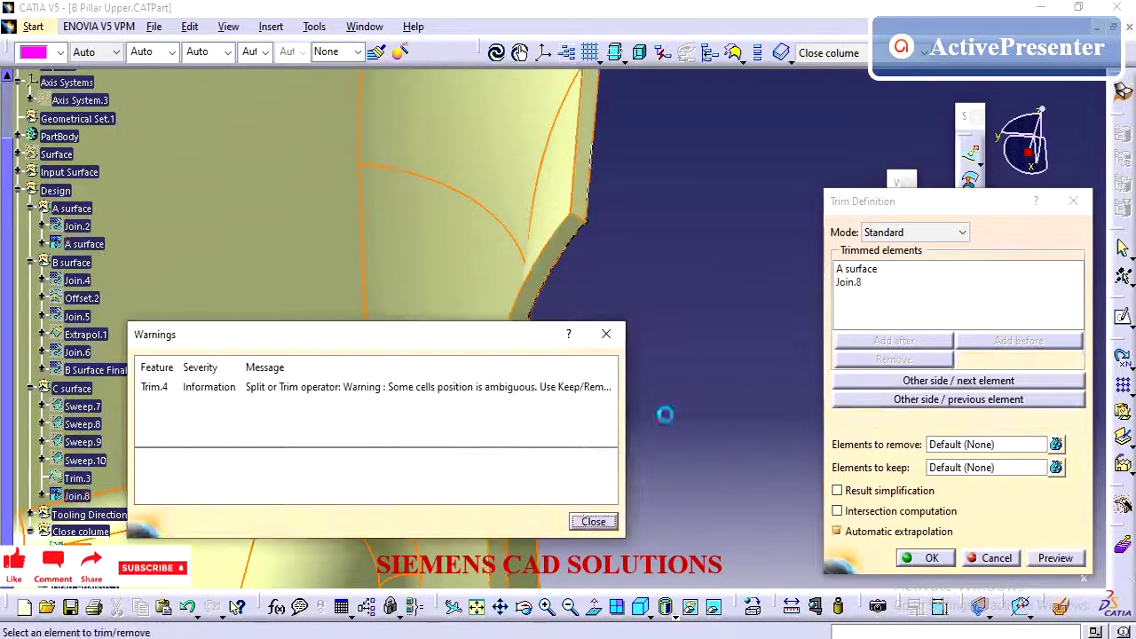
middle_click_drag(696, 371, 925, 540)
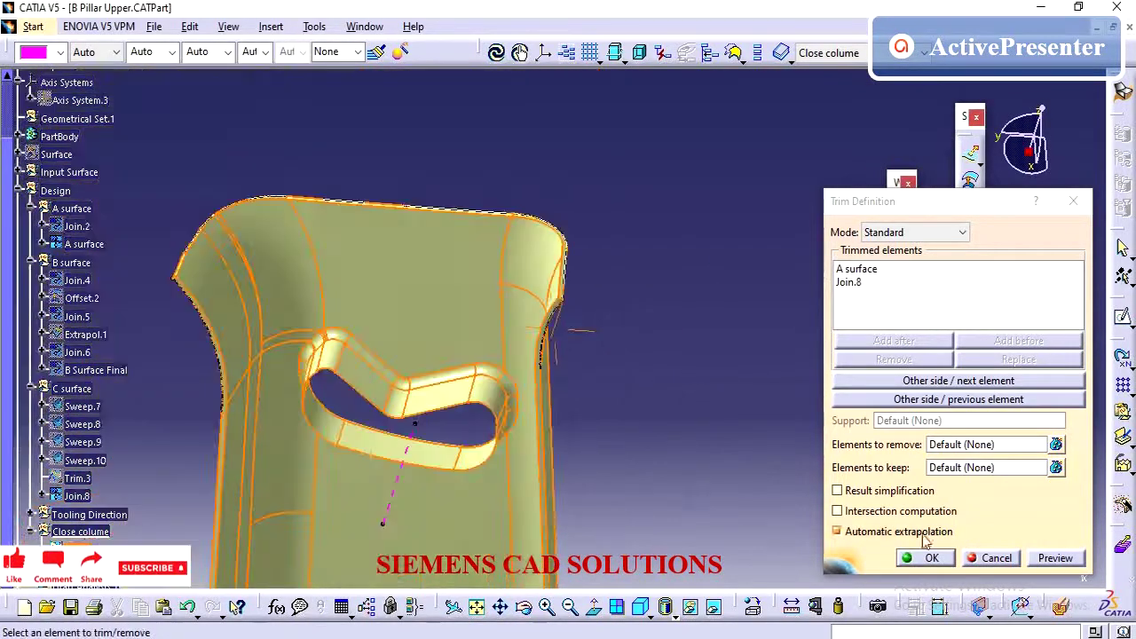
left_click(928, 557)
middle_click_drag(630, 404, 236, 418)
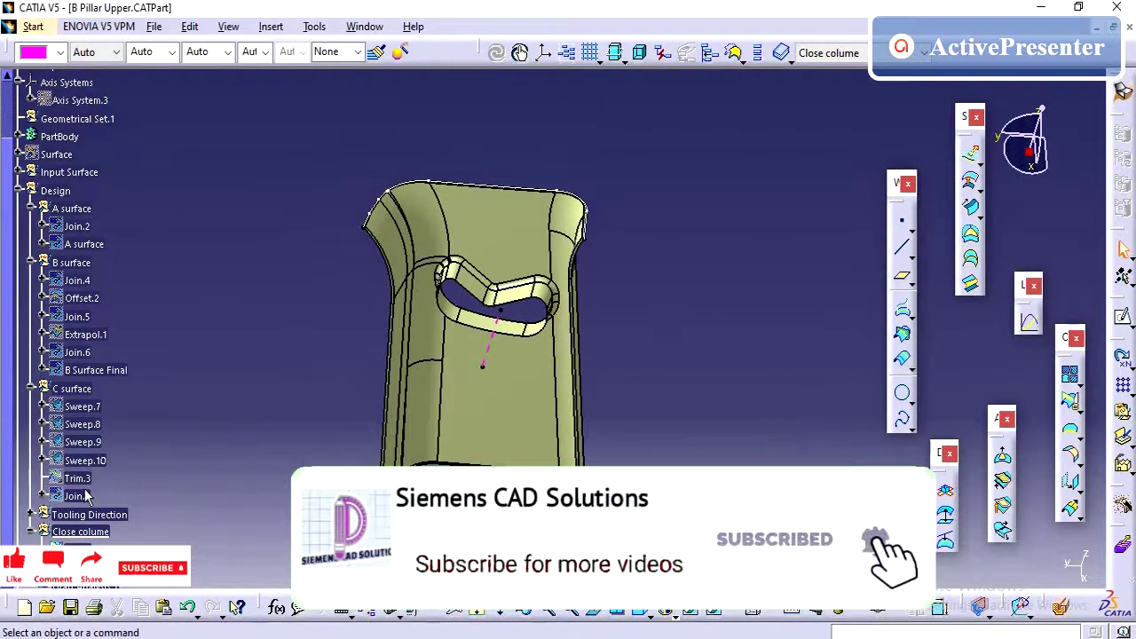
- Show B Surface Final and try to trim Trim.4 with it in standard mode with default keep and remove settings
right_click(88, 369)
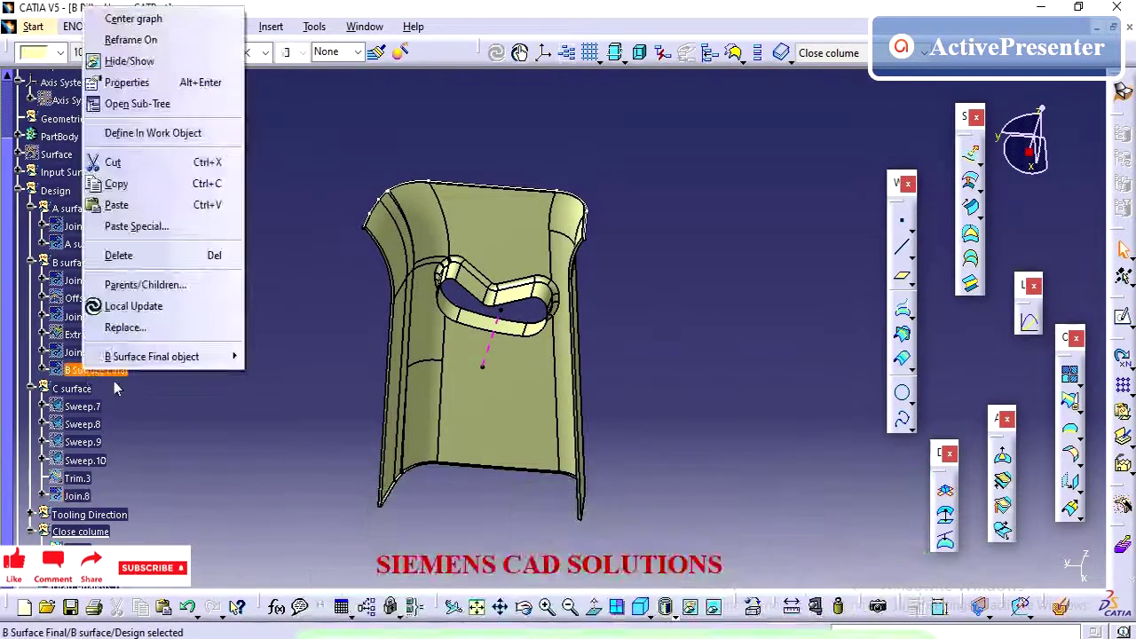
left_click(128, 60)
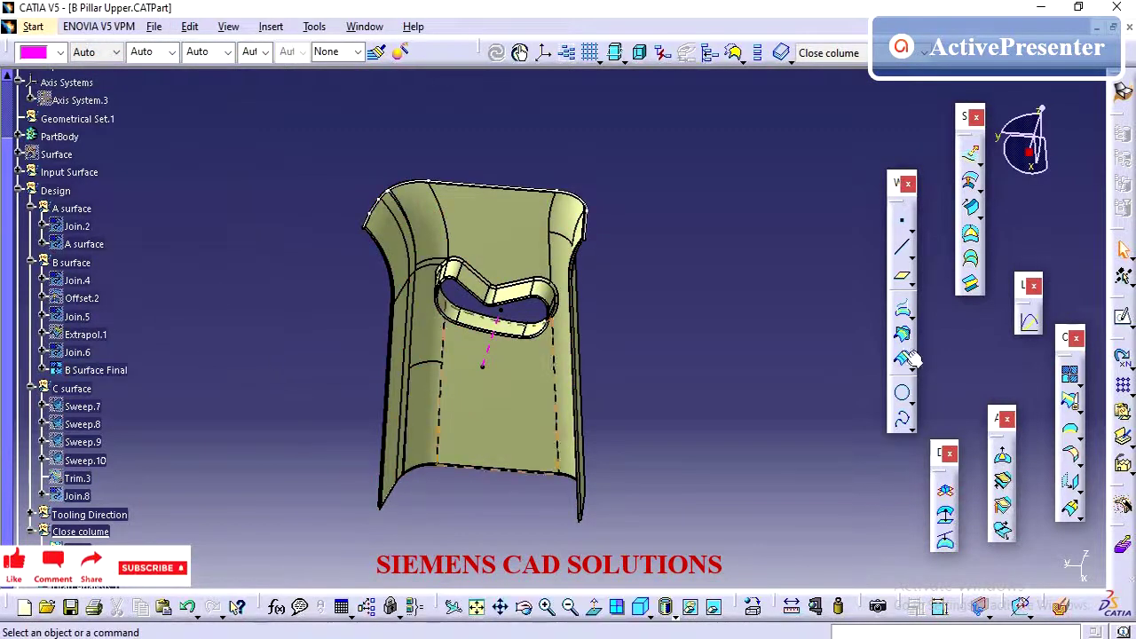
left_click(1069, 410)
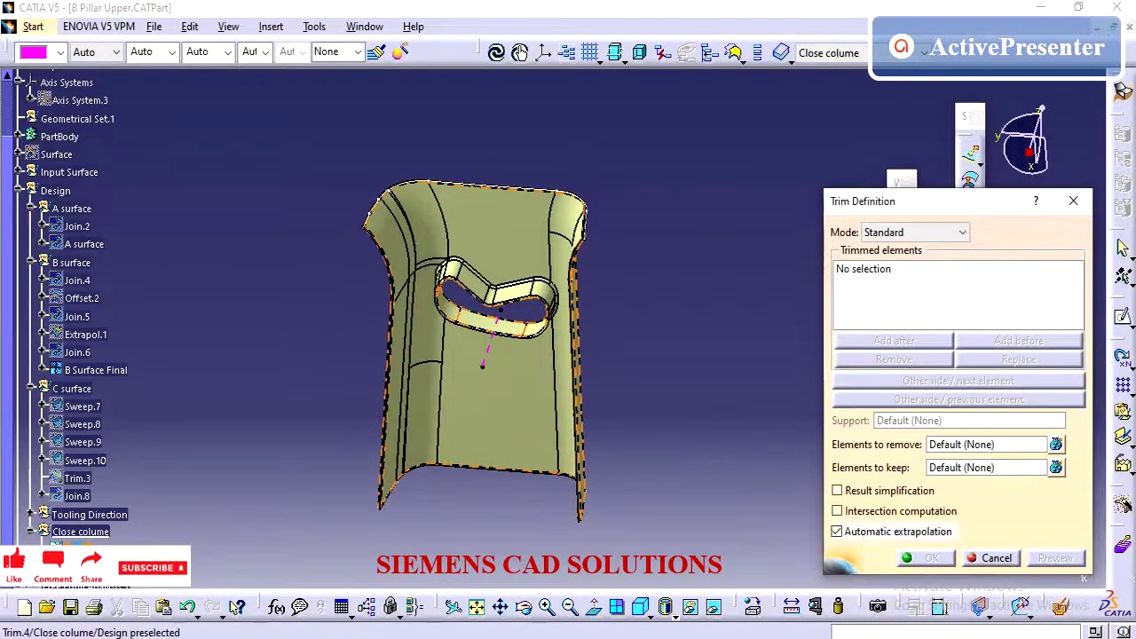
left_click(497, 399)
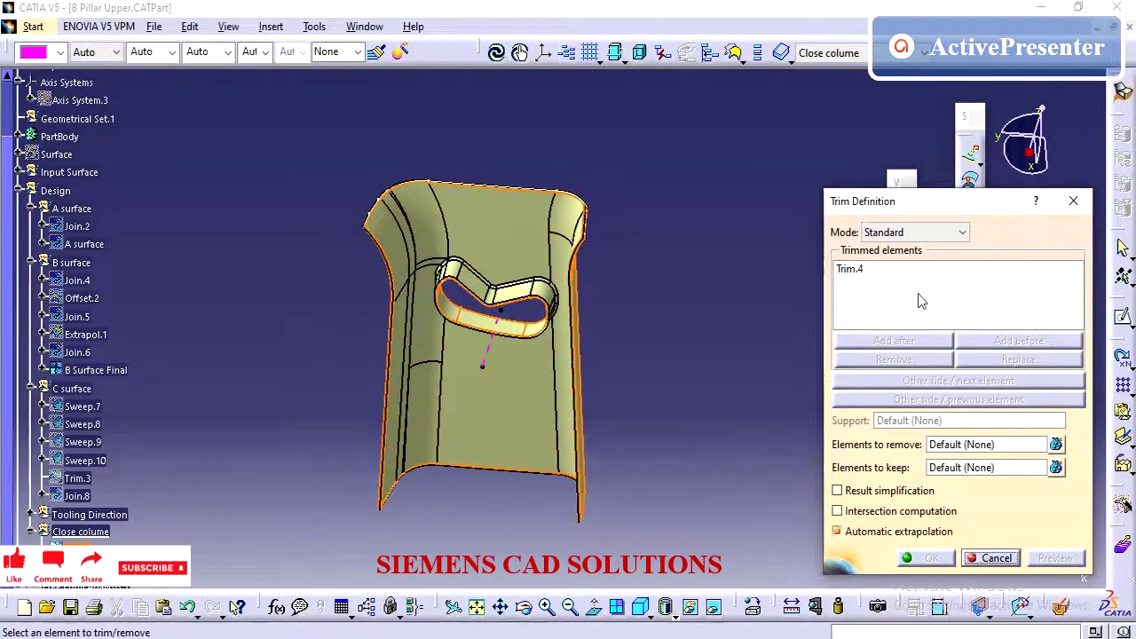
left_click(105, 375)
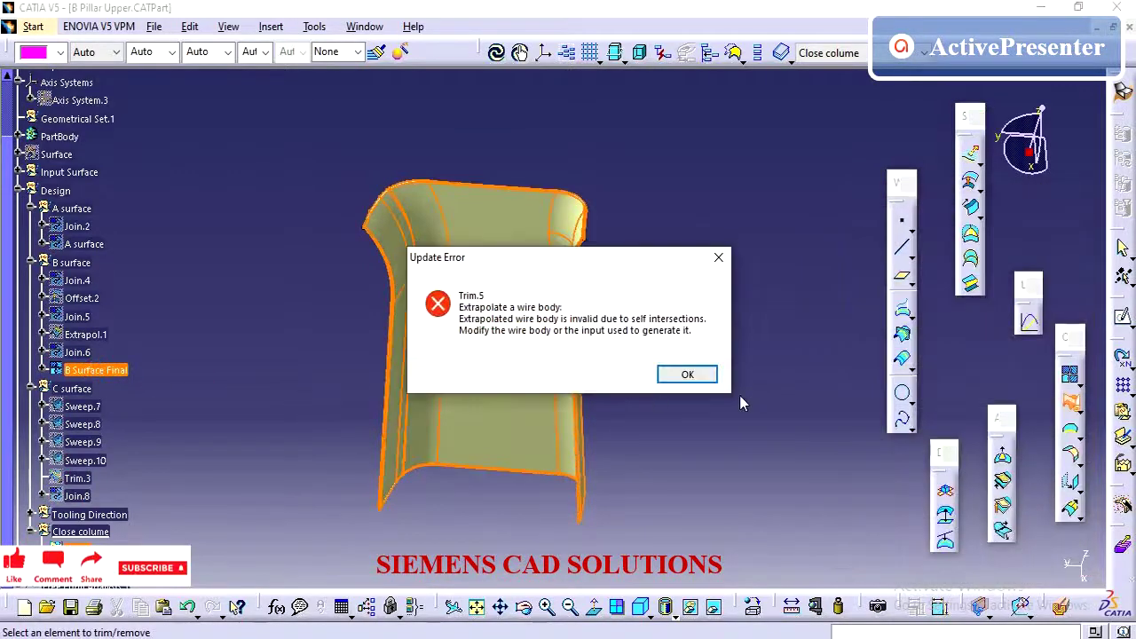
left_click(688, 375)
left_click(989, 555)
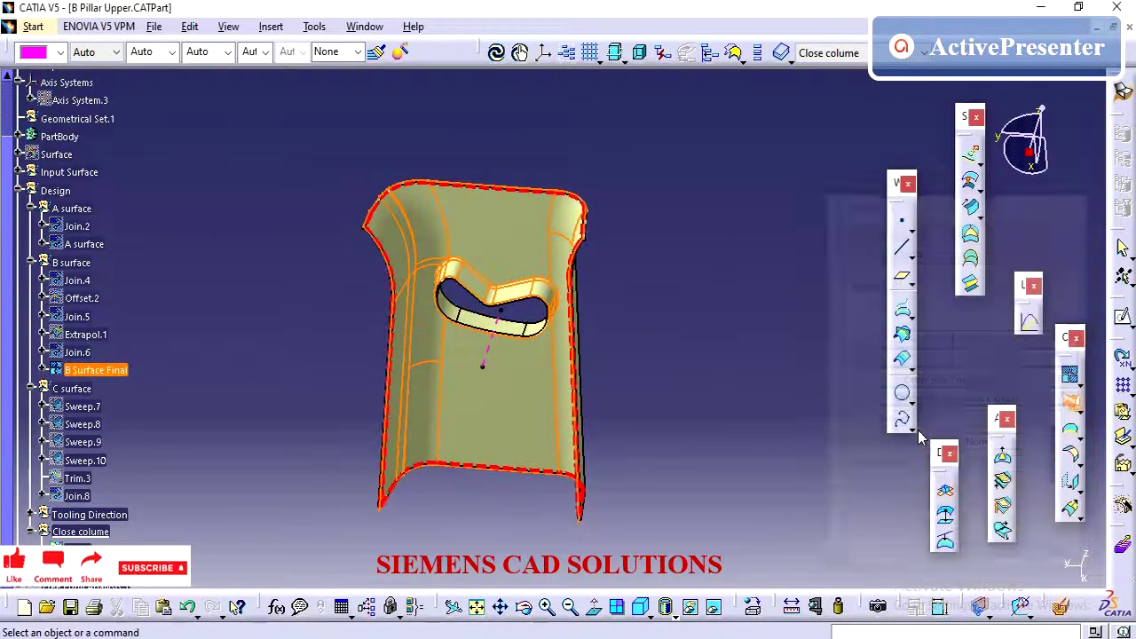
- Retry the standard trim between Trim.4 and B Surface Final, selecting the trimmed surface in the model
left_click(1071, 404)
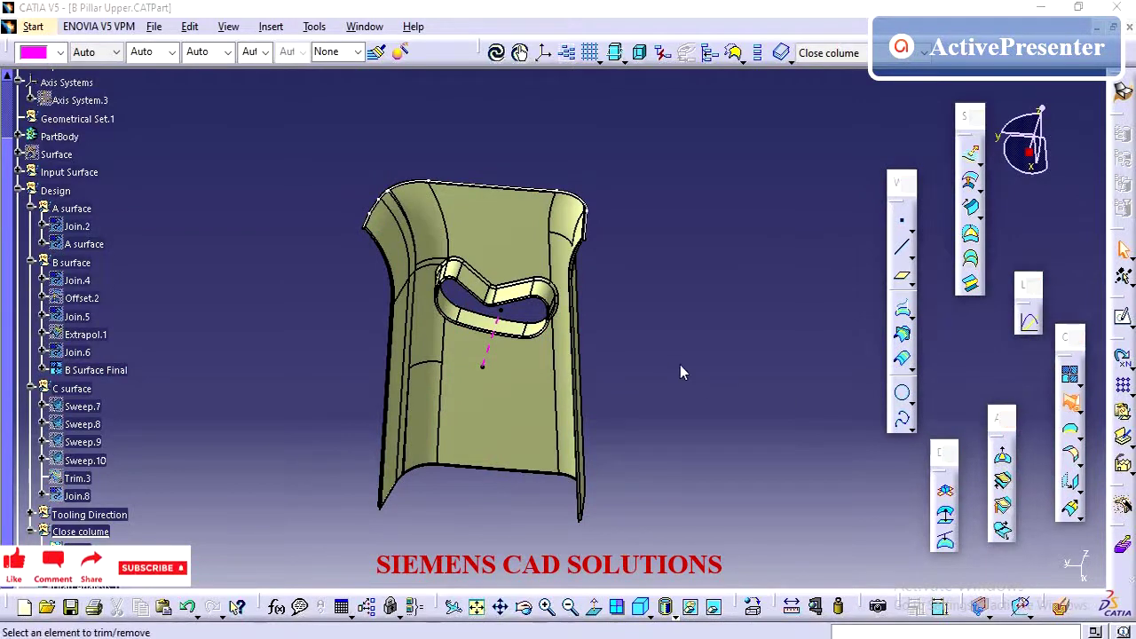
middle_click_drag(439, 426, 548, 414)
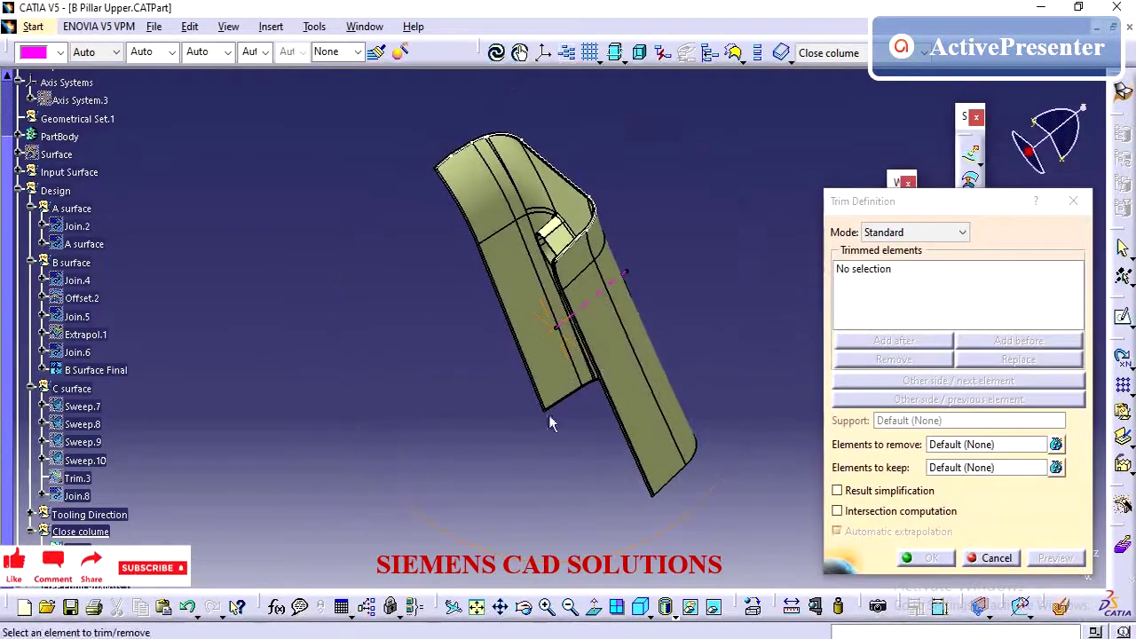
middle_click_drag(639, 325, 746, 365)
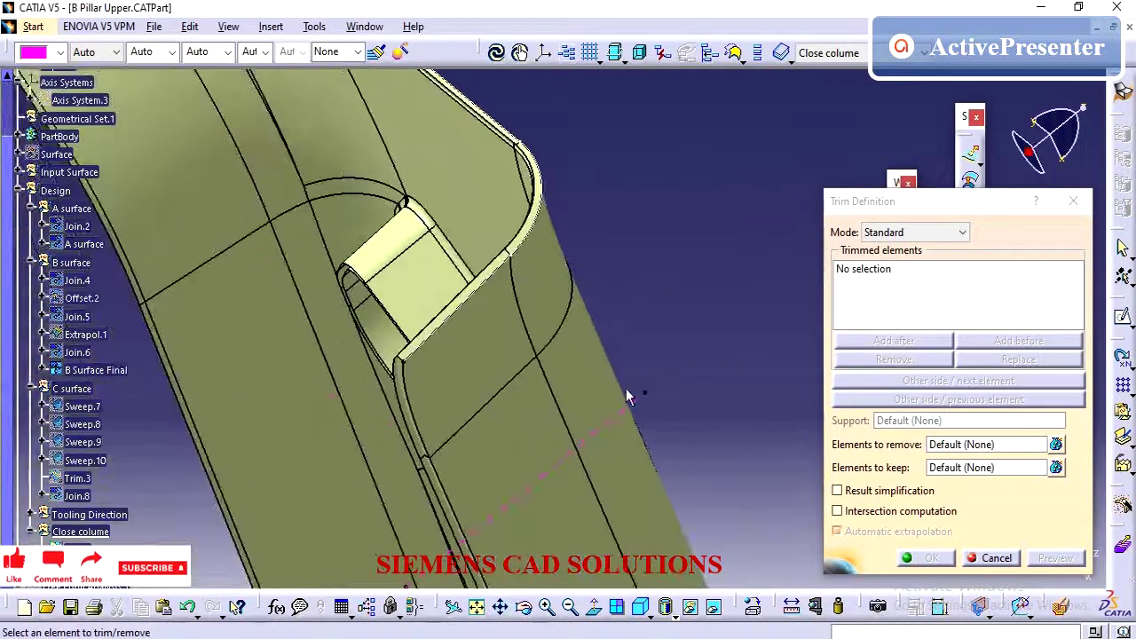
left_click(583, 389)
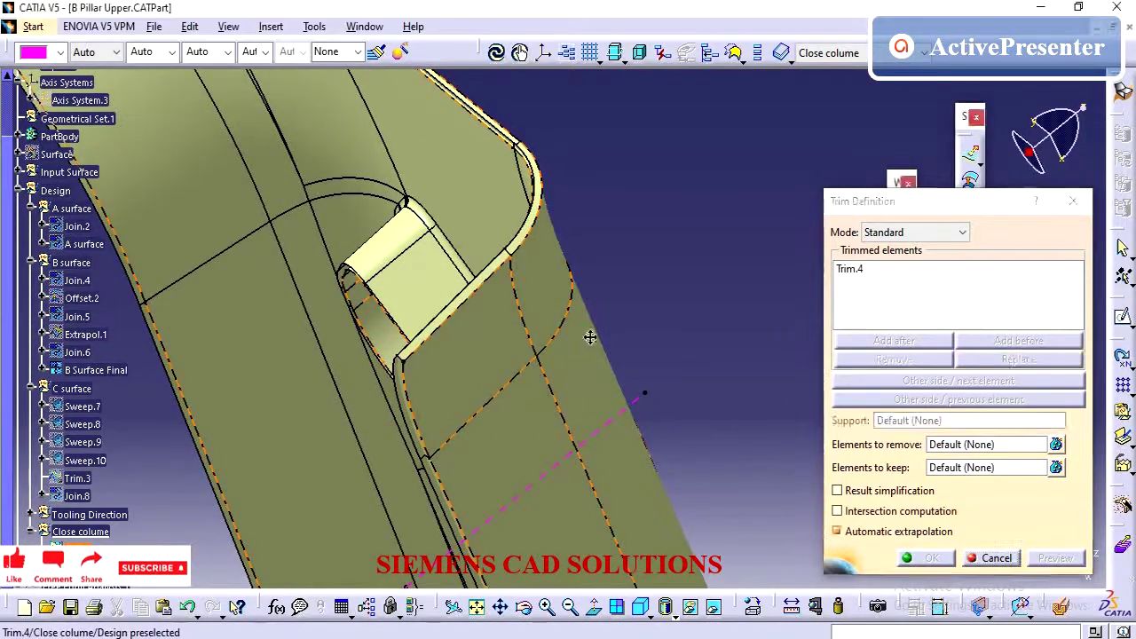
middle_click_drag(589, 334, 992, 329)
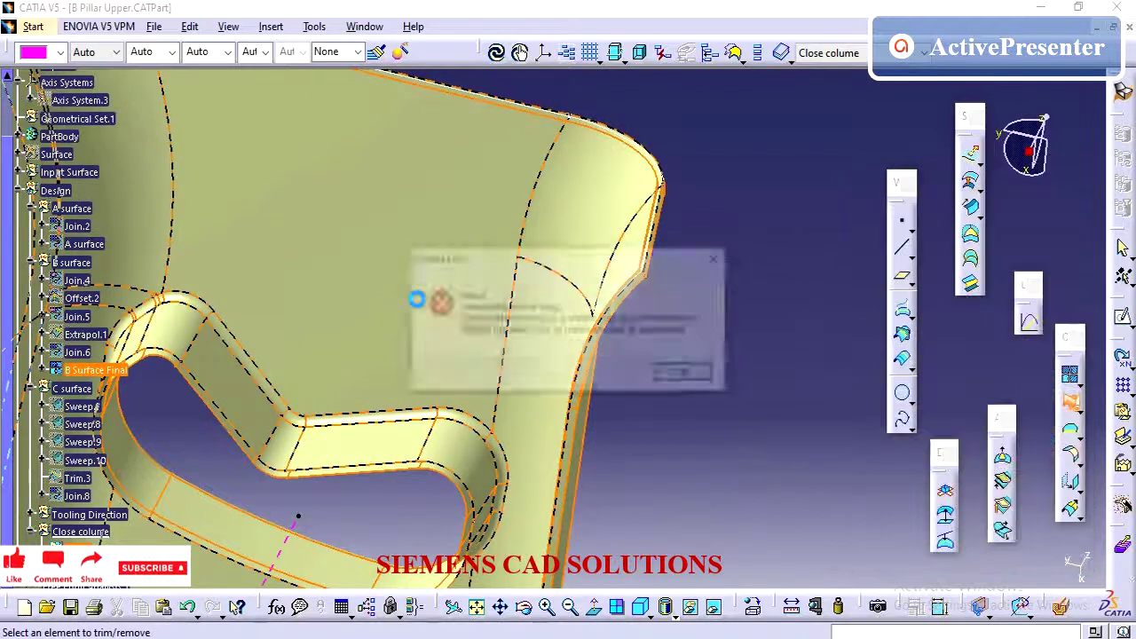
left_click(689, 377)
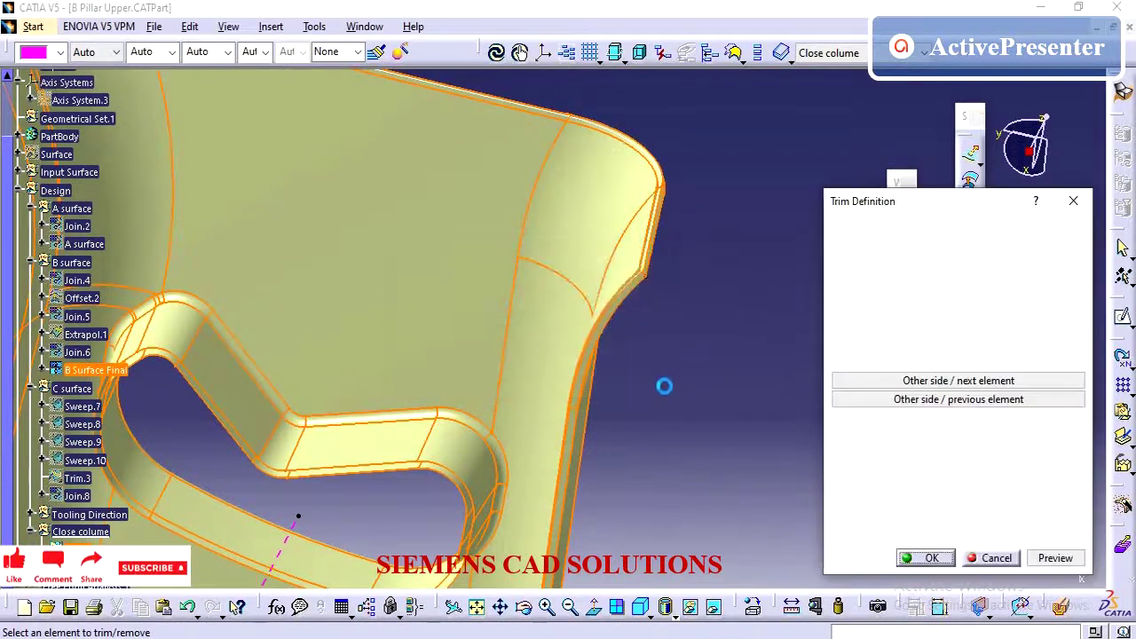
- Examine the intersection of Trim.4 and B Surface Final along the part's edges and corners, and discard the trim
middle_click_drag(665, 385, 611, 404)
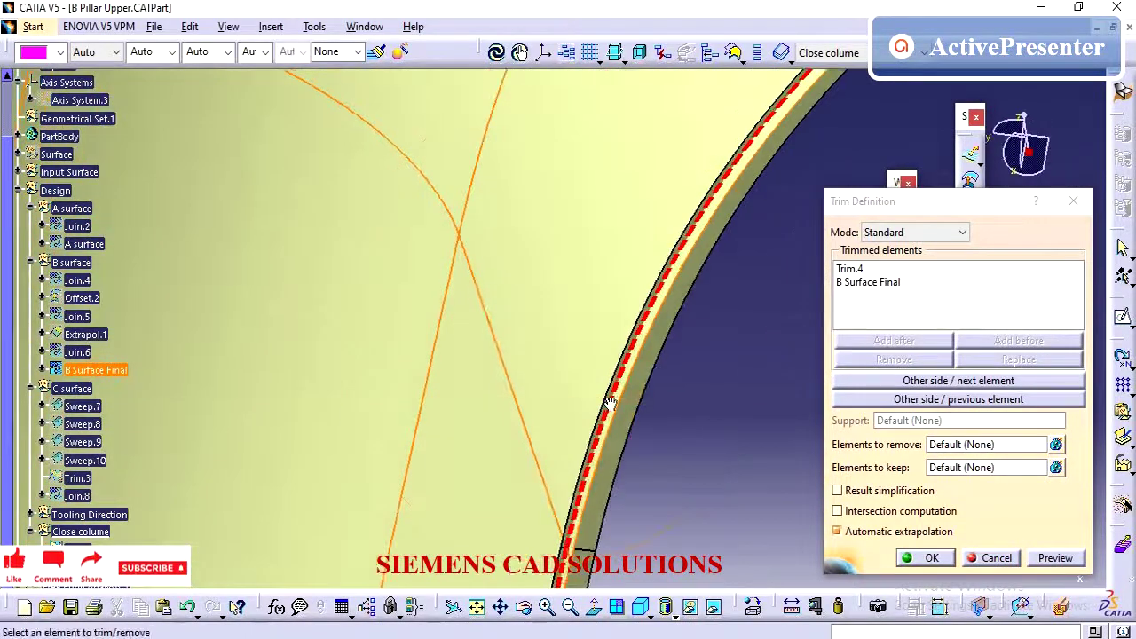
middle_click_drag(544, 432, 466, 332)
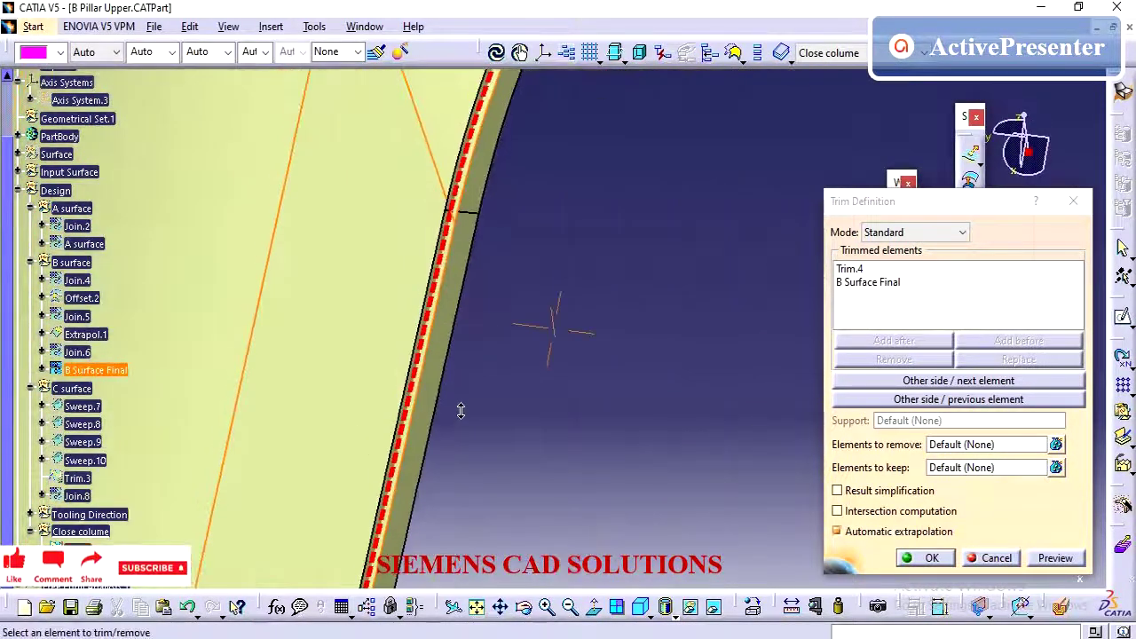
middle_click_drag(463, 424, 537, 110)
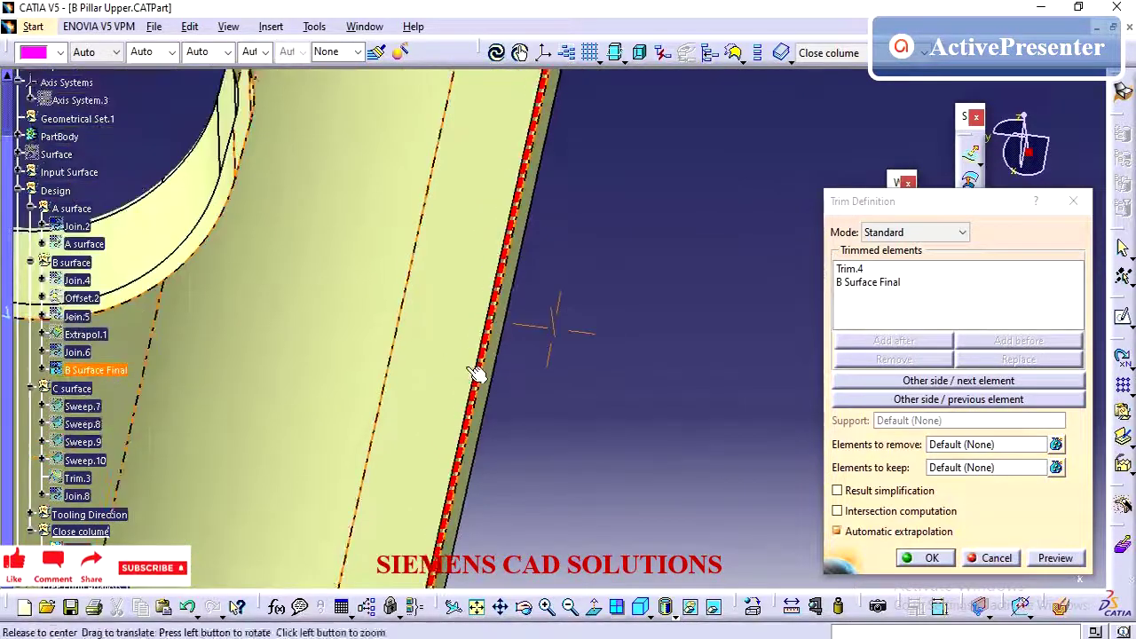
middle_click_drag(474, 373, 524, 150)
middle_click_drag(484, 317, 510, 108)
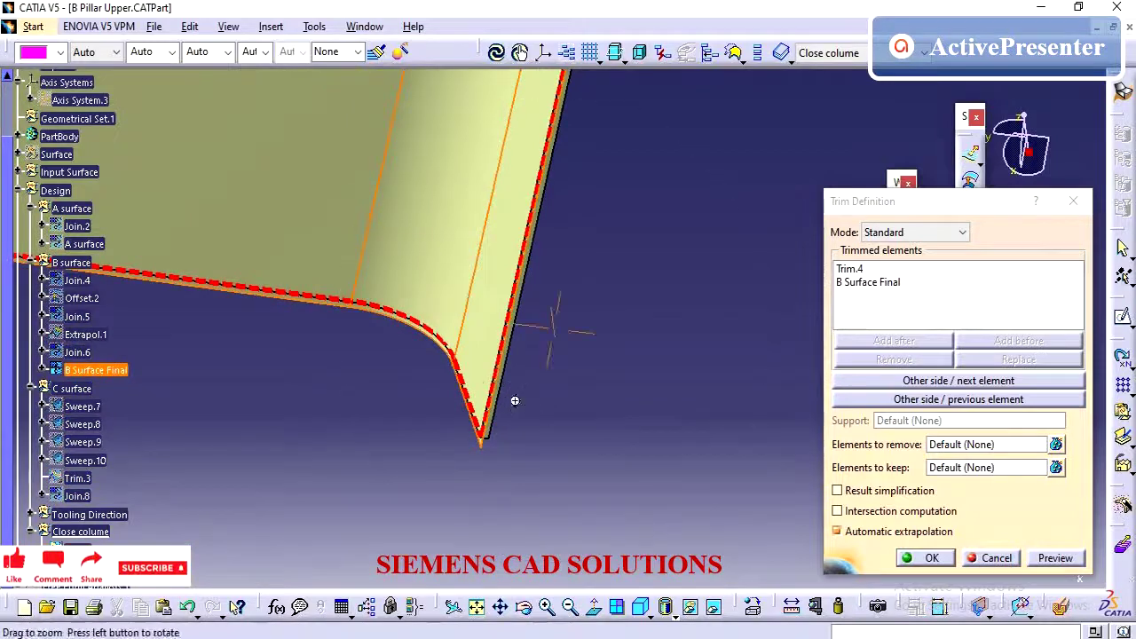
middle_click_drag(515, 400, 518, 361)
middle_click_drag(324, 353, 414, 370)
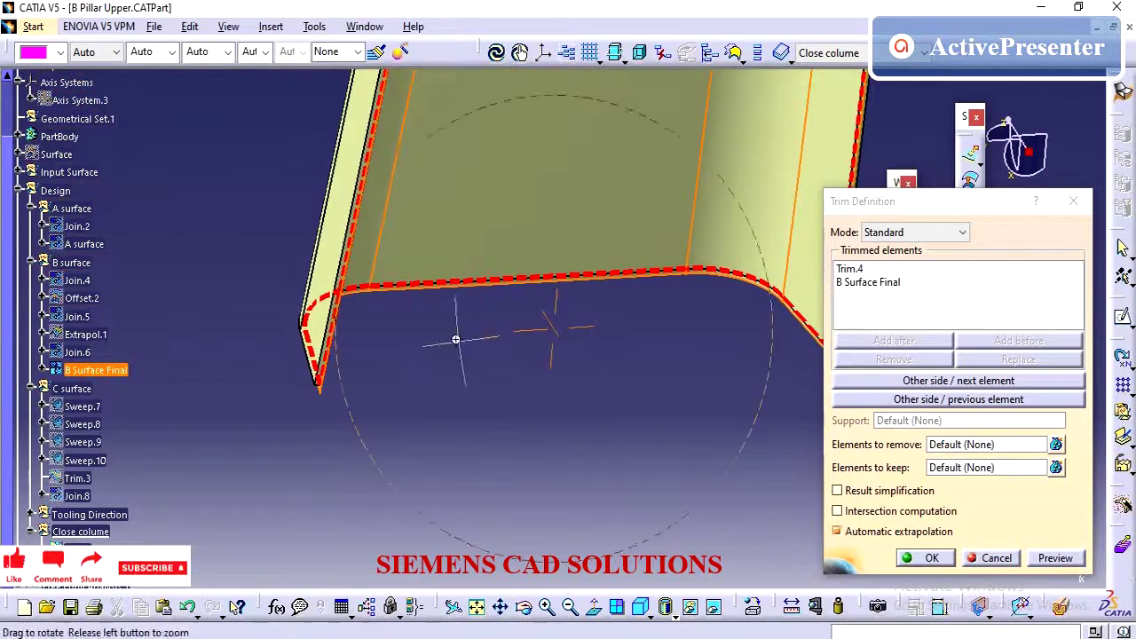
middle_click_drag(456, 339, 488, 225)
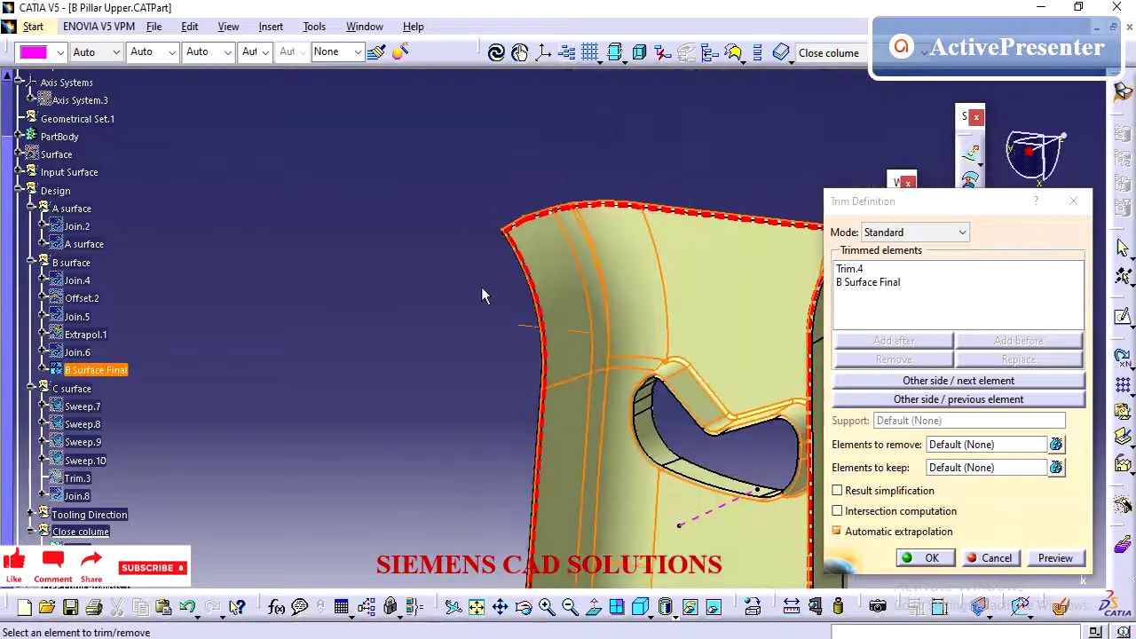
middle_click_drag(497, 343, 545, 209)
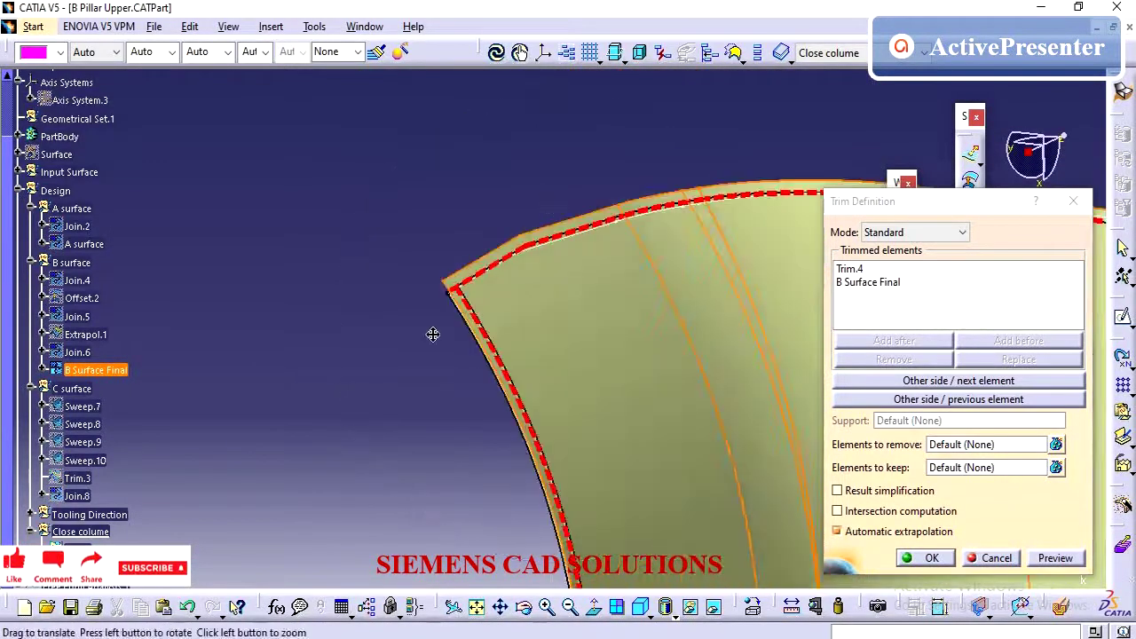
middle_click_drag(433, 335, 545, 241)
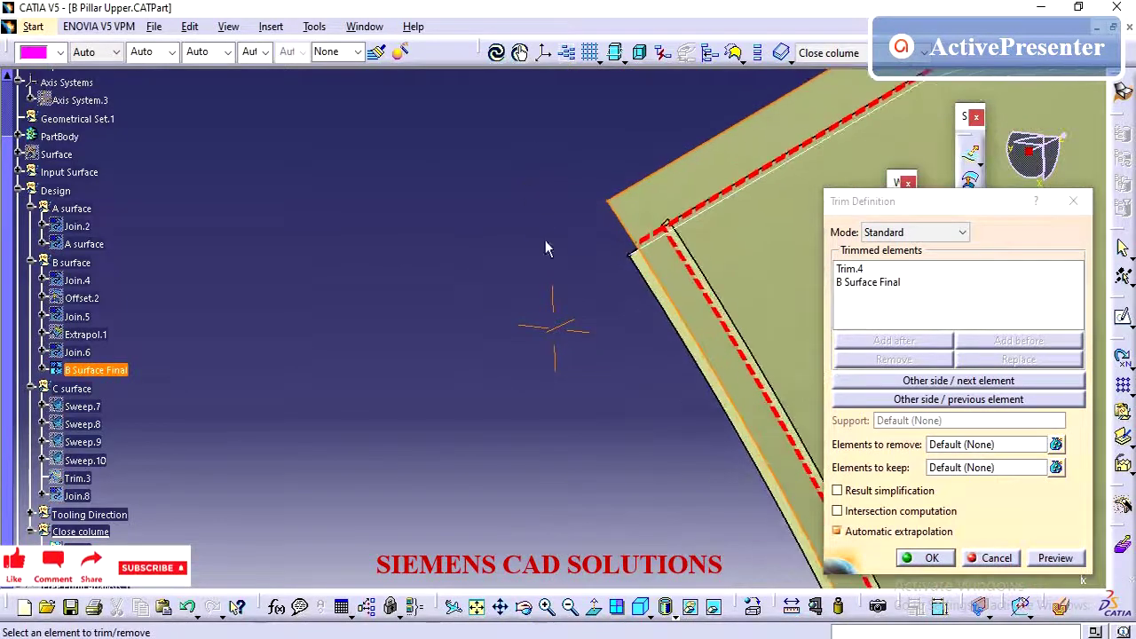
middle_click_drag(644, 294, 550, 302)
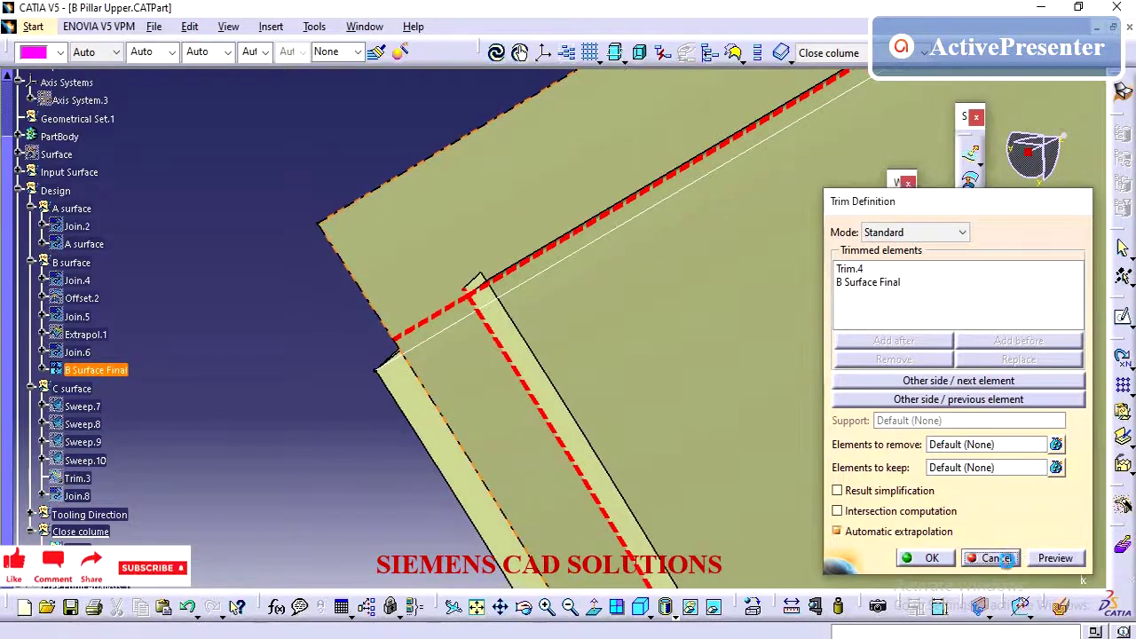
left_click(996, 557)
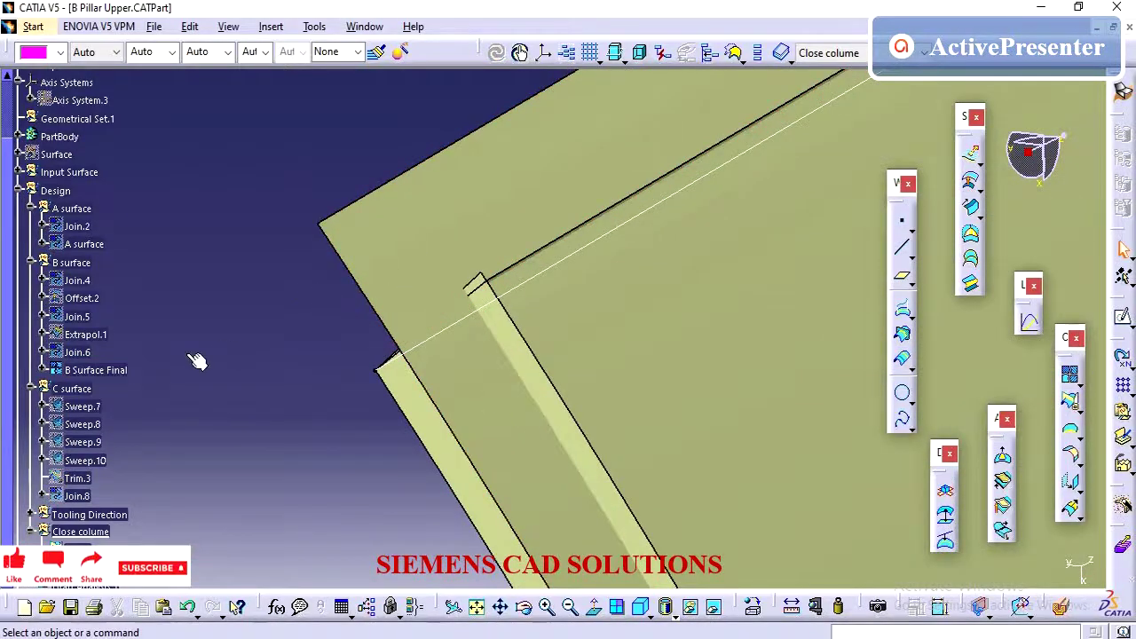
- Hide B Surface Final and review Trim.4's definition at the corner of the flange without changing it
right_click(102, 371)
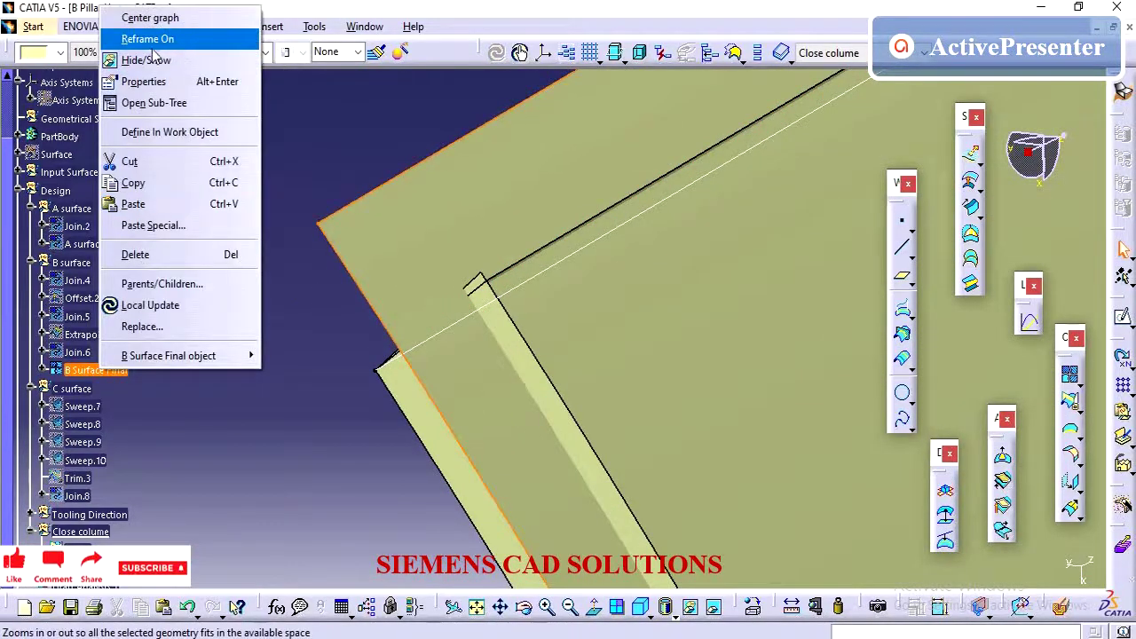
left_click(147, 59)
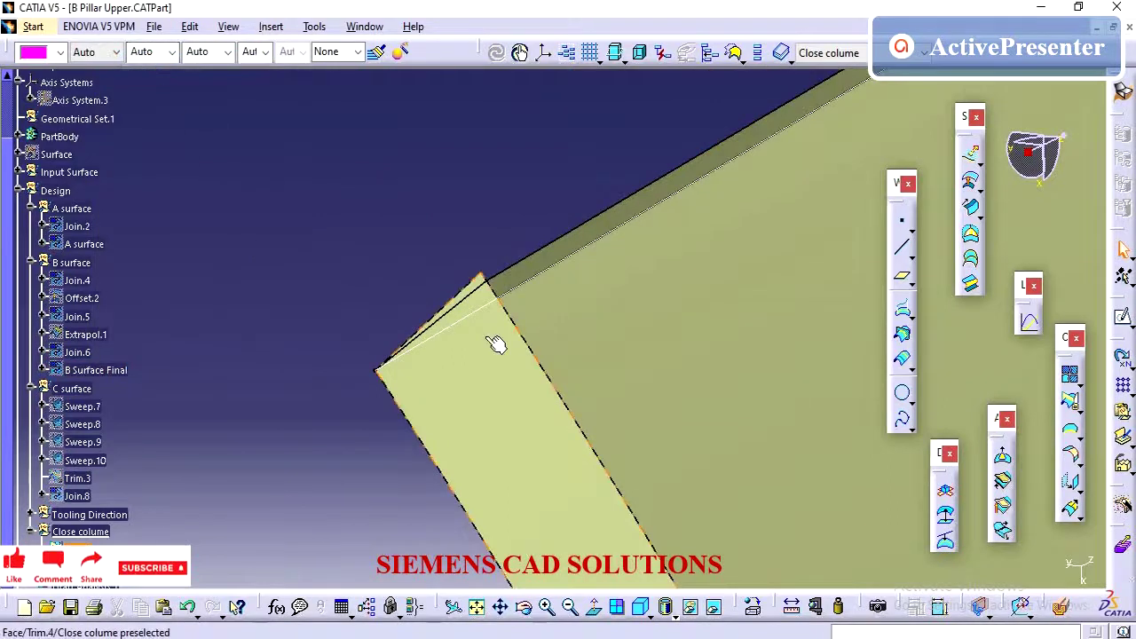
left_click(78, 548)
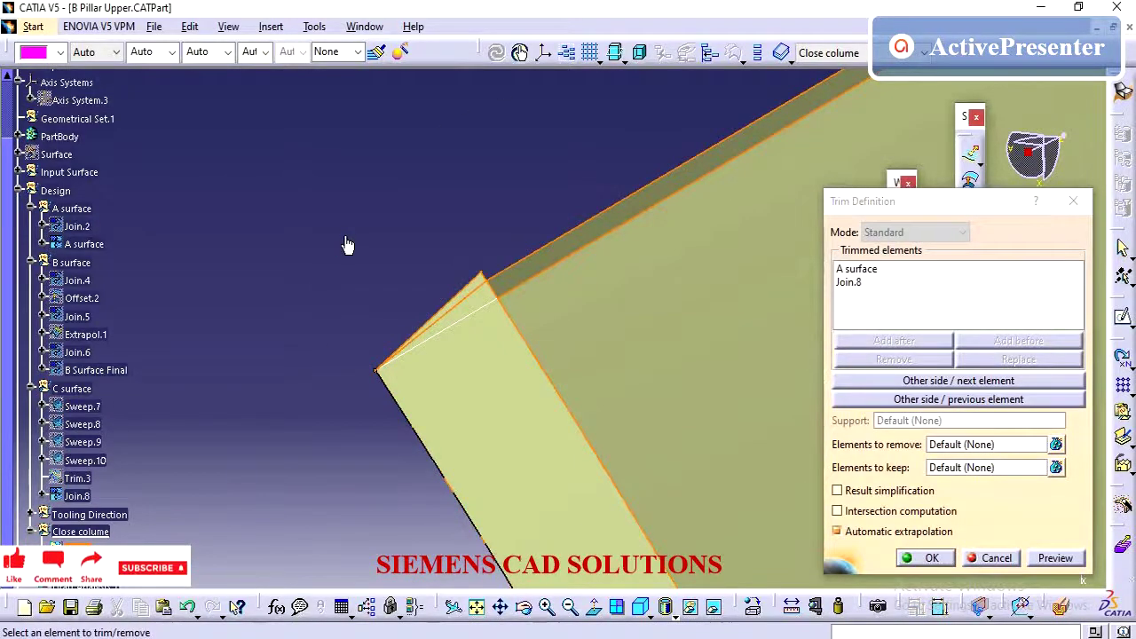
middle_click_drag(345, 235, 350, 271, "ctrl")
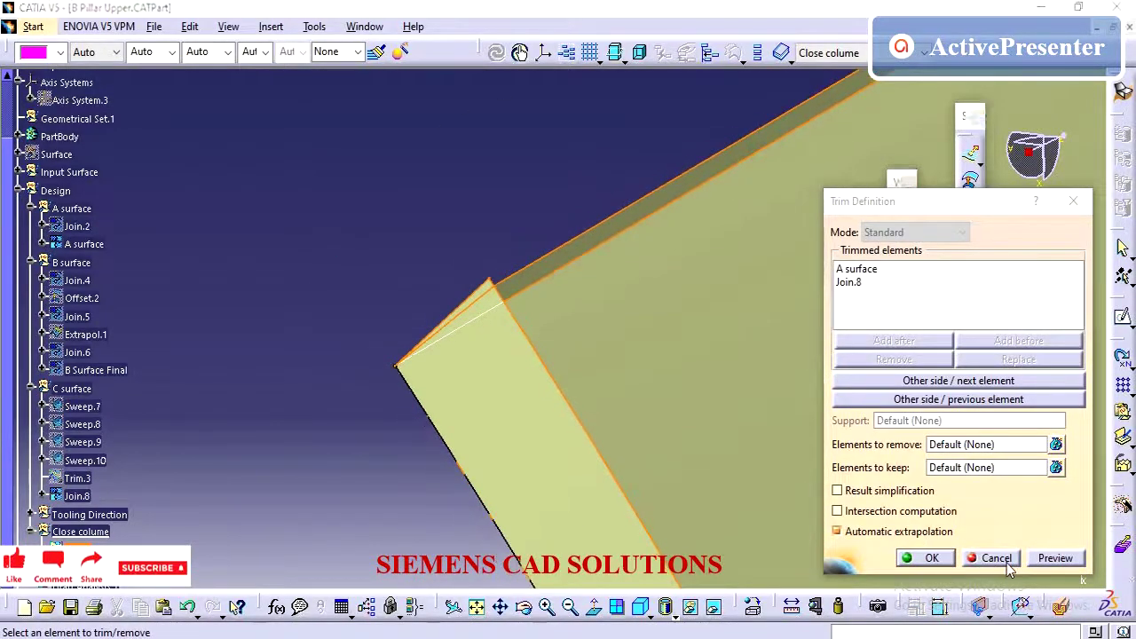
left_click(995, 558)
- Hide Trim.4 and show Trim.3 in the C surface set
right_click(84, 461)
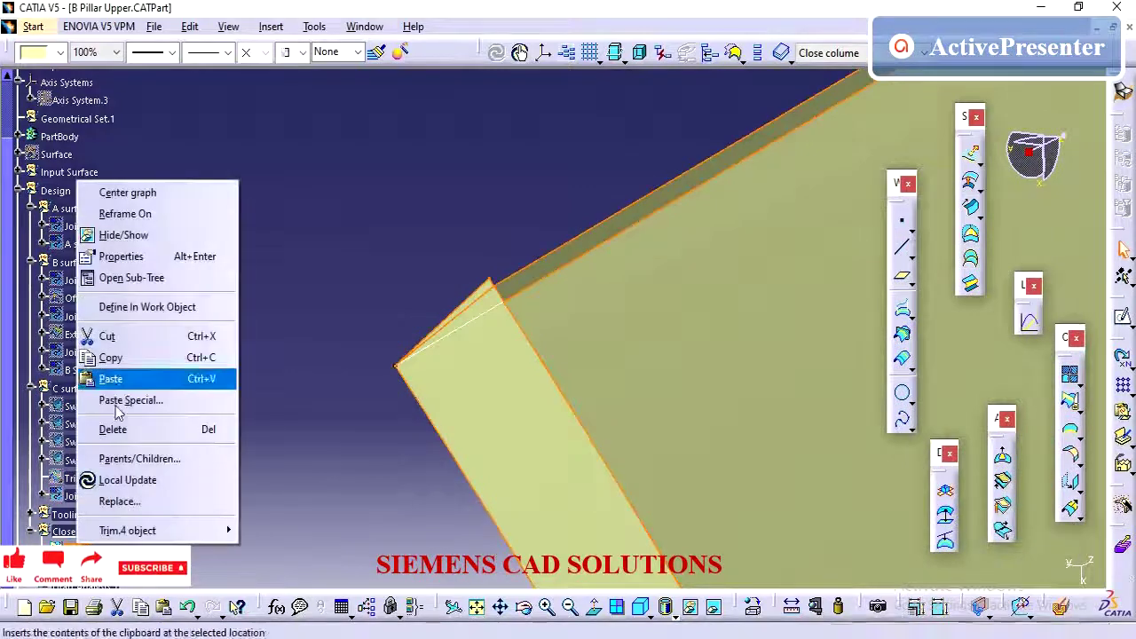
left_click(107, 236)
right_click(84, 495)
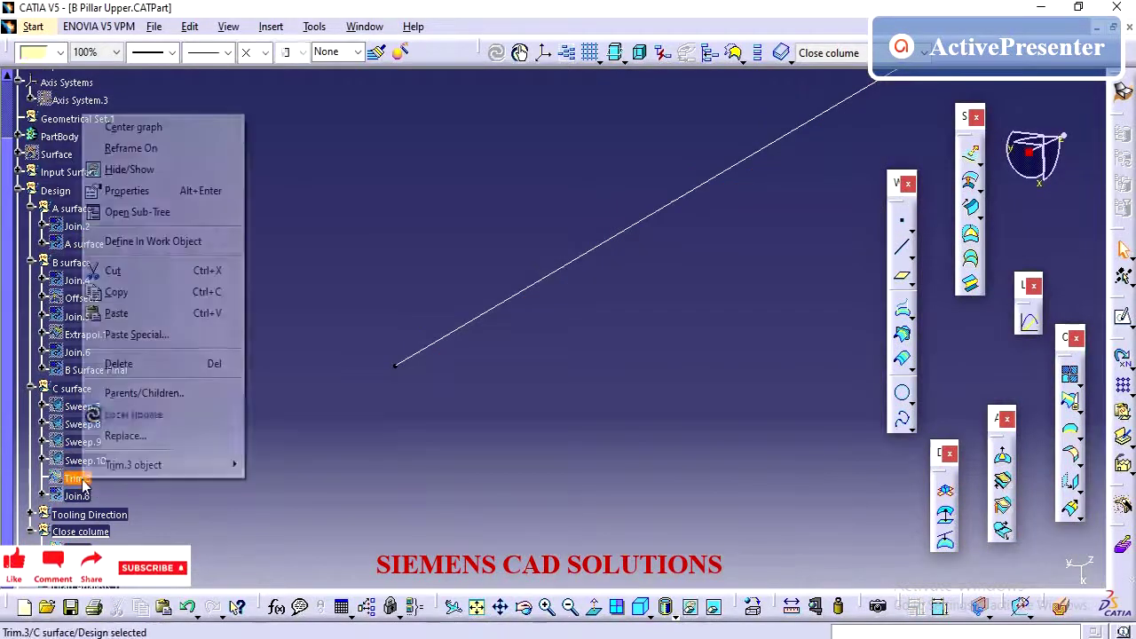
left_click(139, 169)
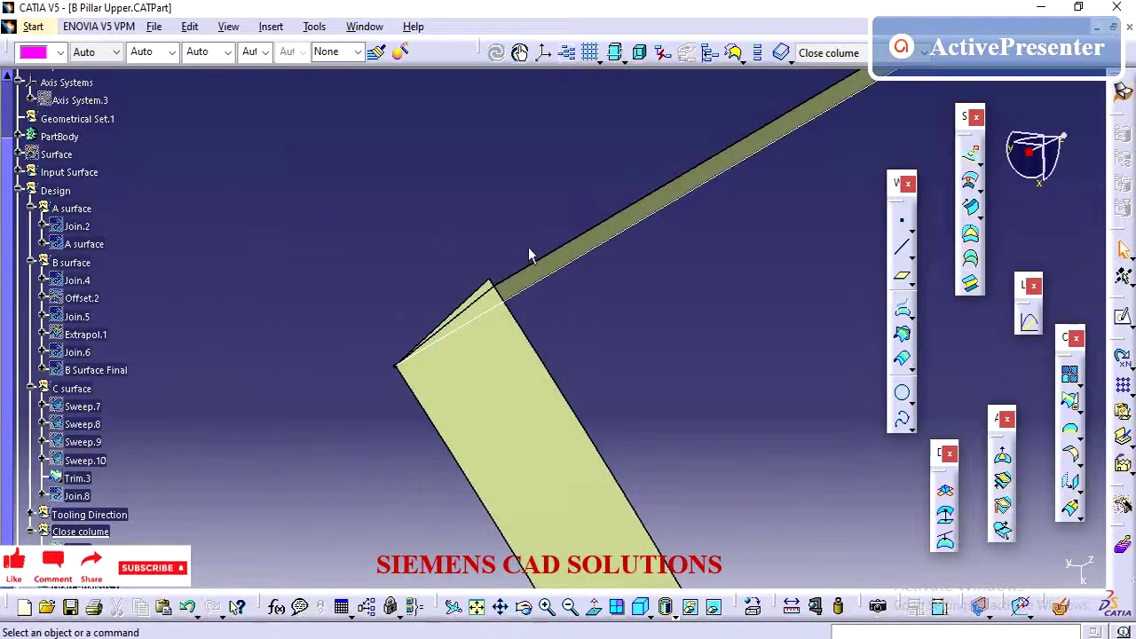
- Remove Sweep.9 from the trimmed elements of Trim.3 and make the C surface set the in-work object
double_click(78, 481)
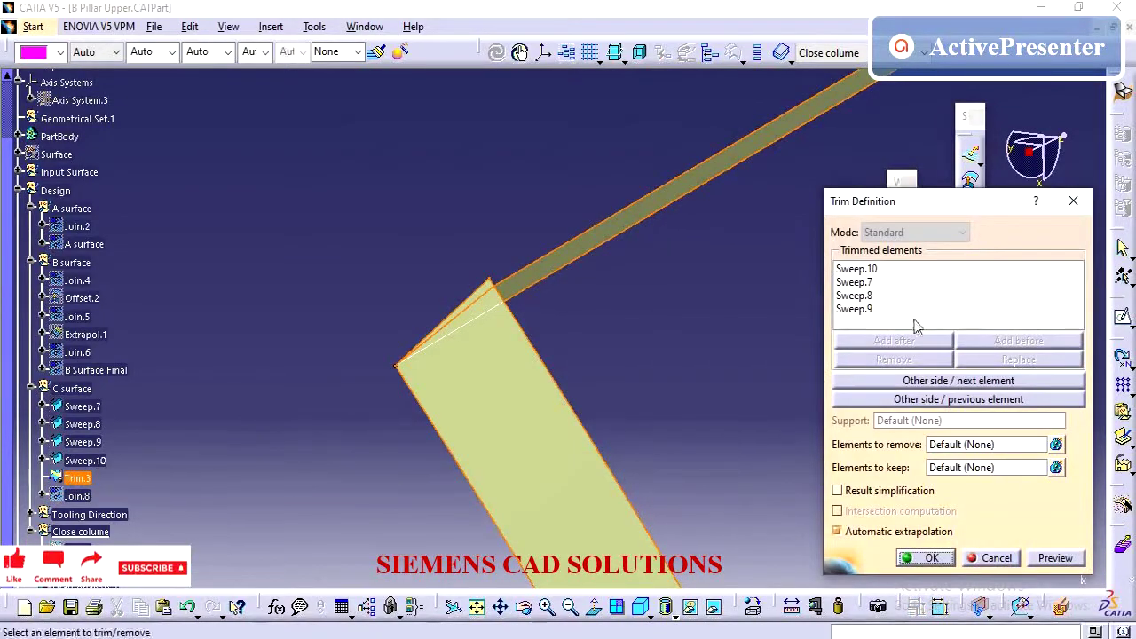
left_click(878, 309)
left_click(874, 296)
left_click(882, 282)
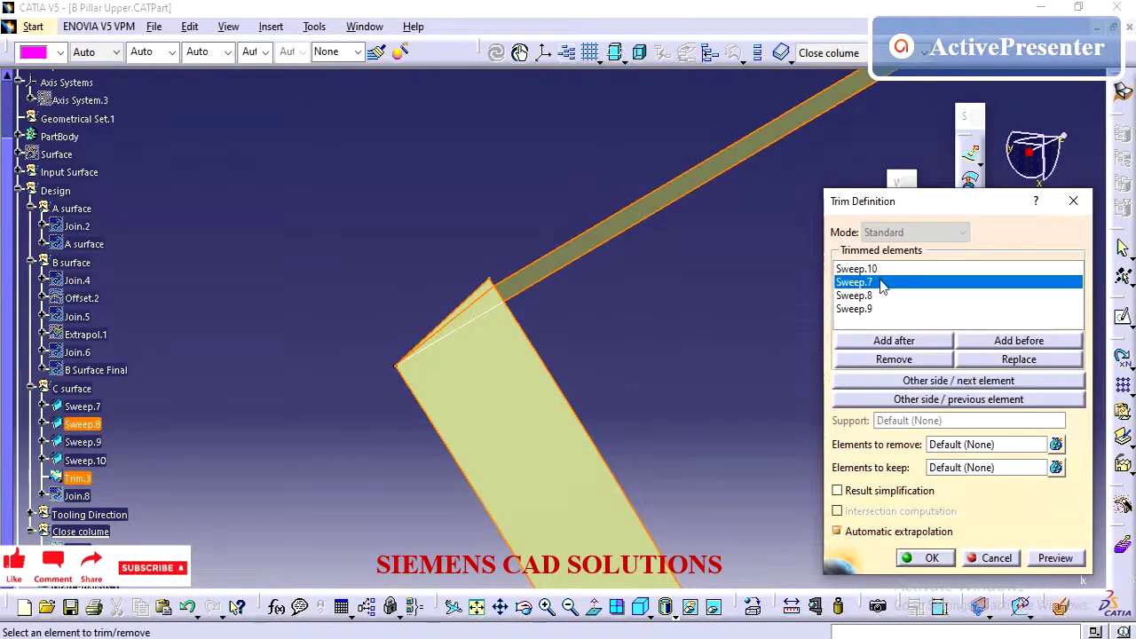
middle_click_drag(724, 279, 674, 276, "ctrl")
middle_click_drag(696, 475, 645, 395)
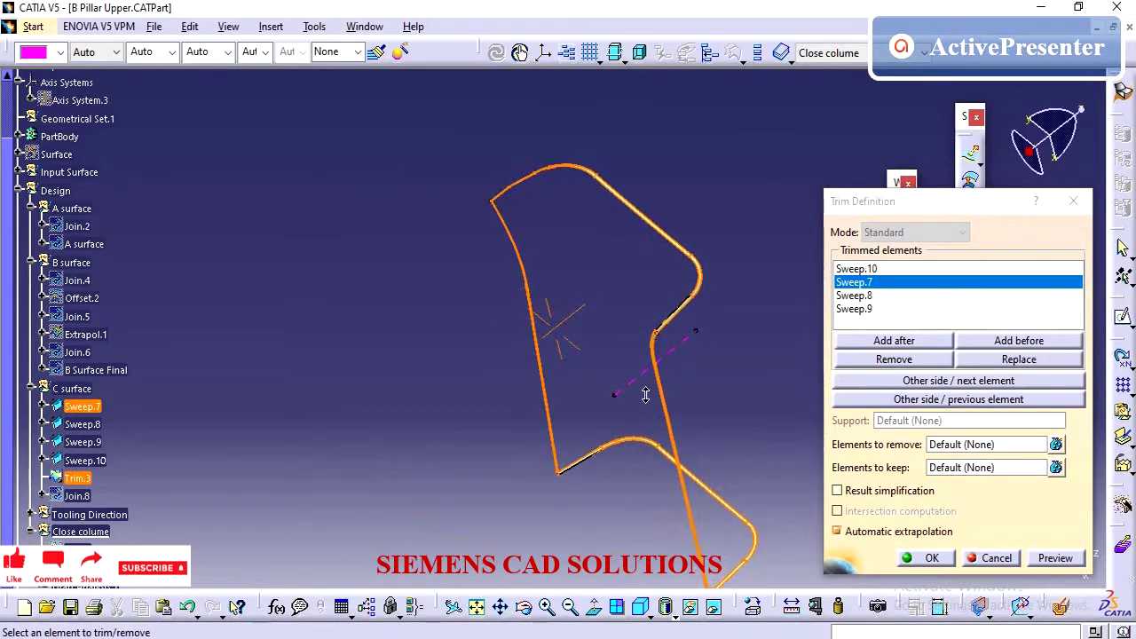
left_click(854, 295)
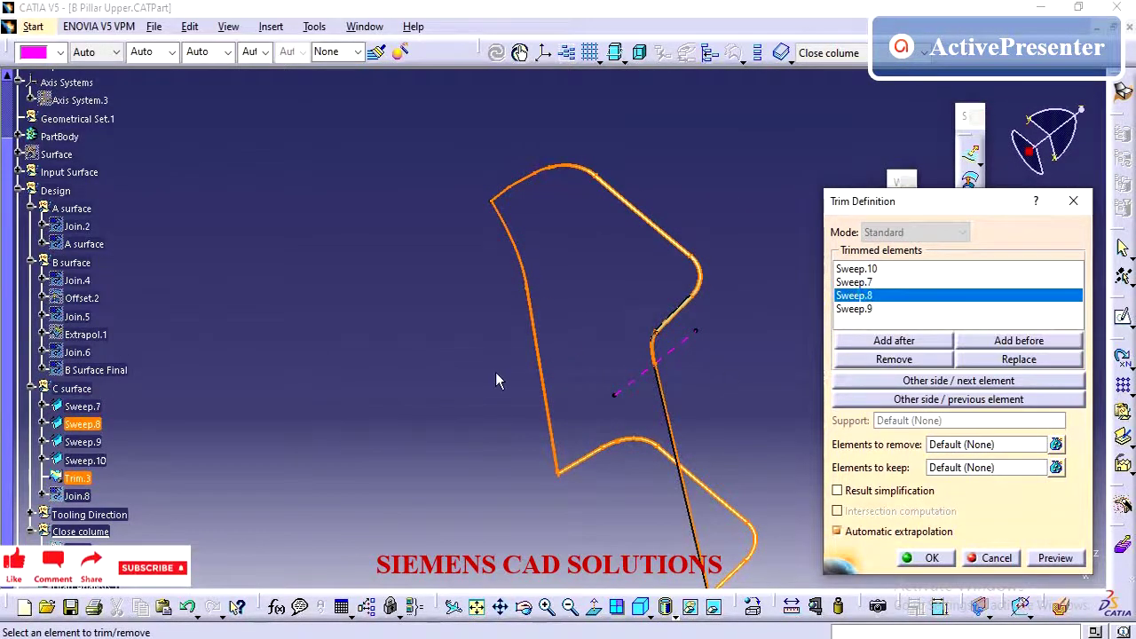
middle_click_drag(496, 374, 621, 341)
left_click(893, 310)
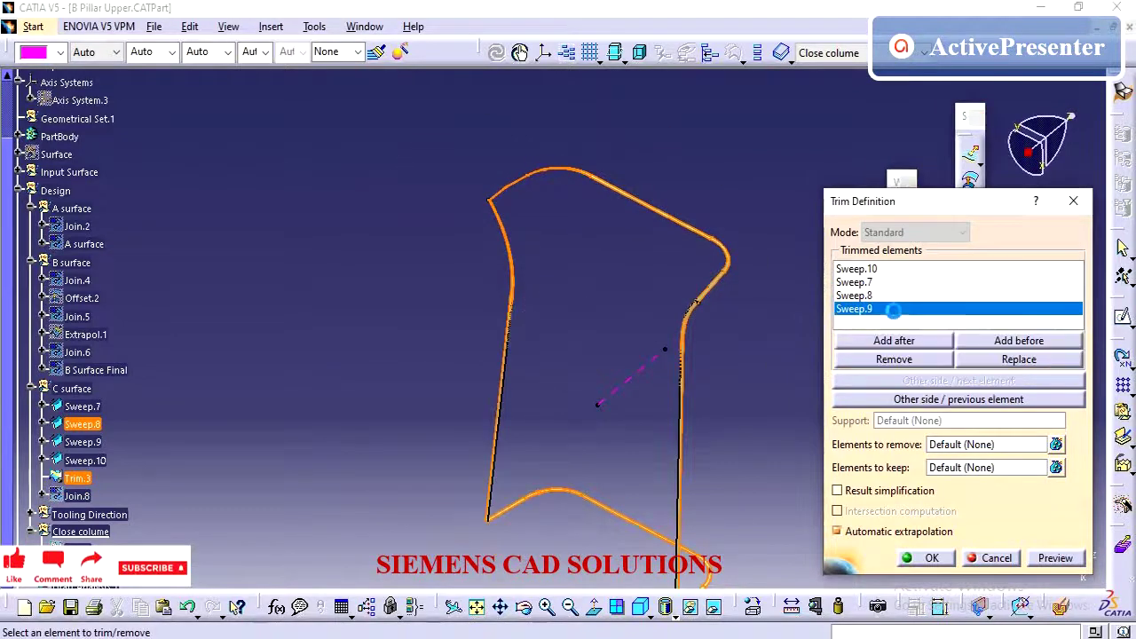
left_click(920, 361)
left_click(578, 527)
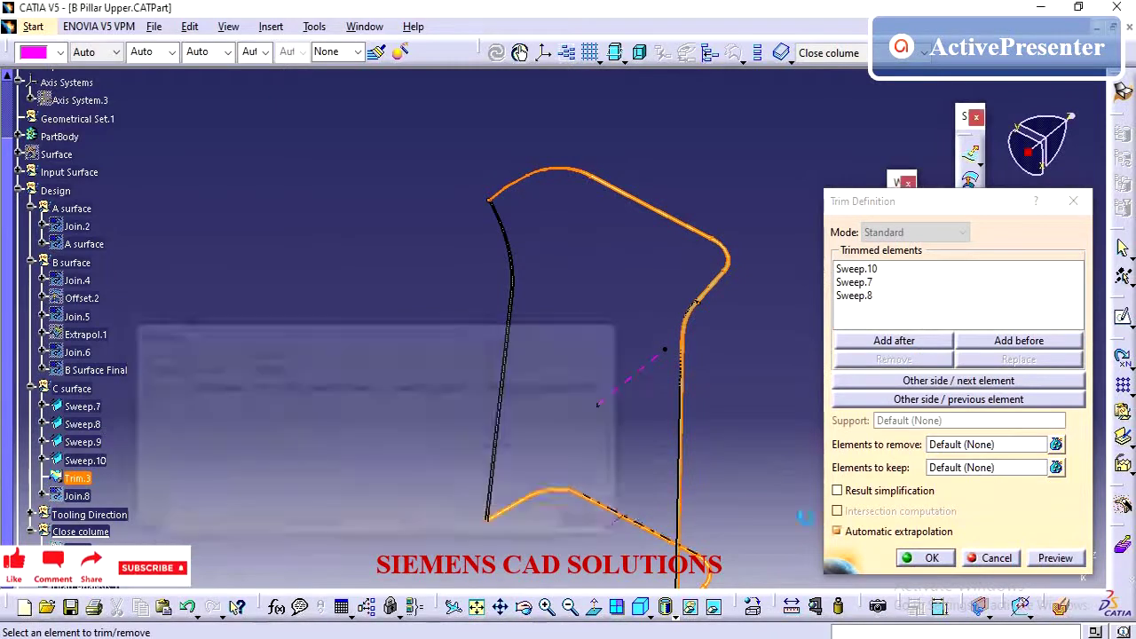
left_click(925, 557)
left_click(391, 394)
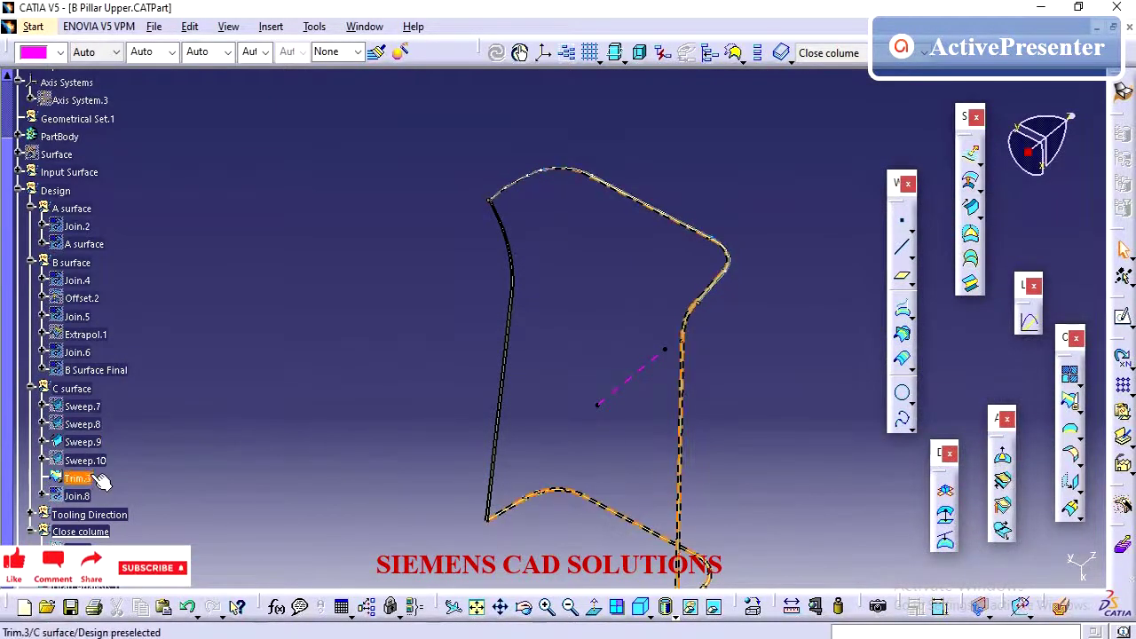
right_click(76, 389)
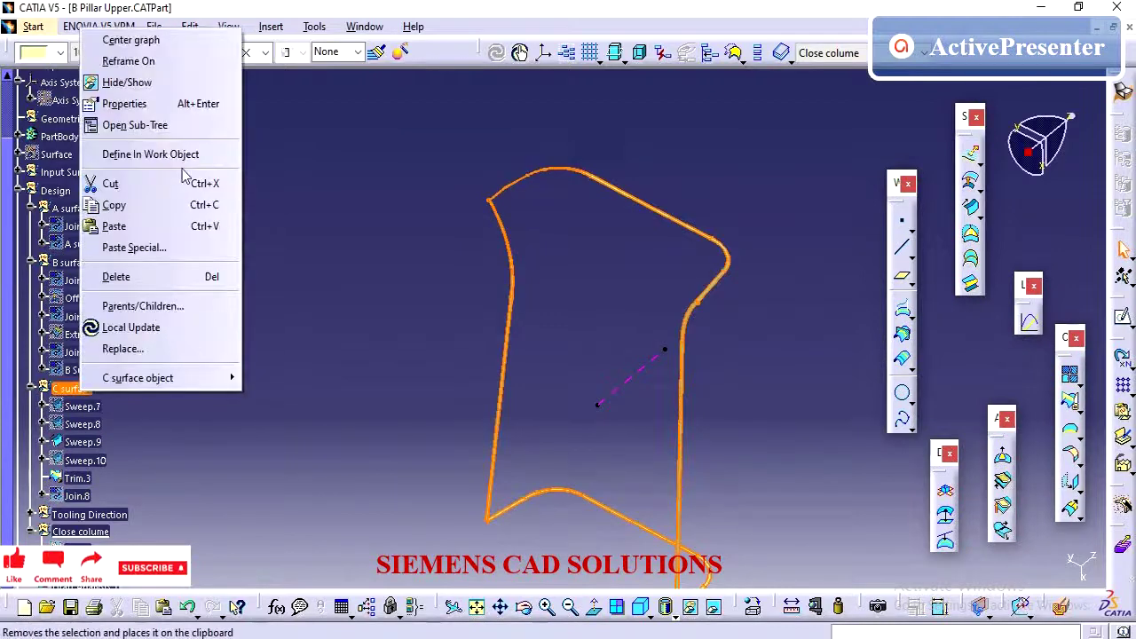
left_click(169, 155)
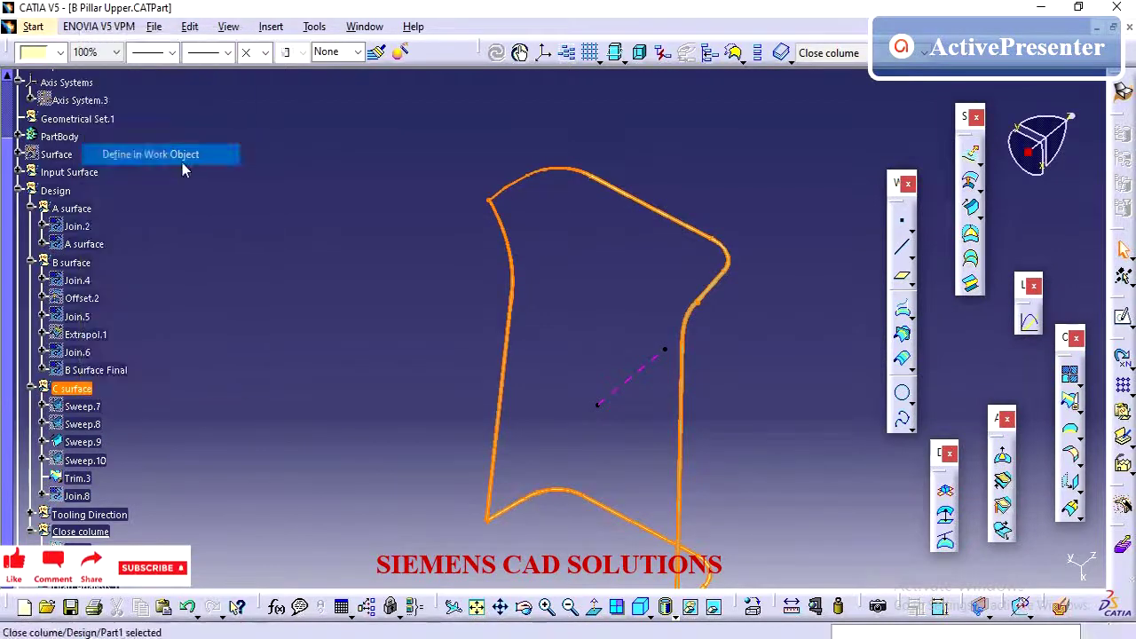
- Try a standard trim between Trim.3 and Sweep.9, check their shared corner up close, and discard the trim
left_click(1069, 404)
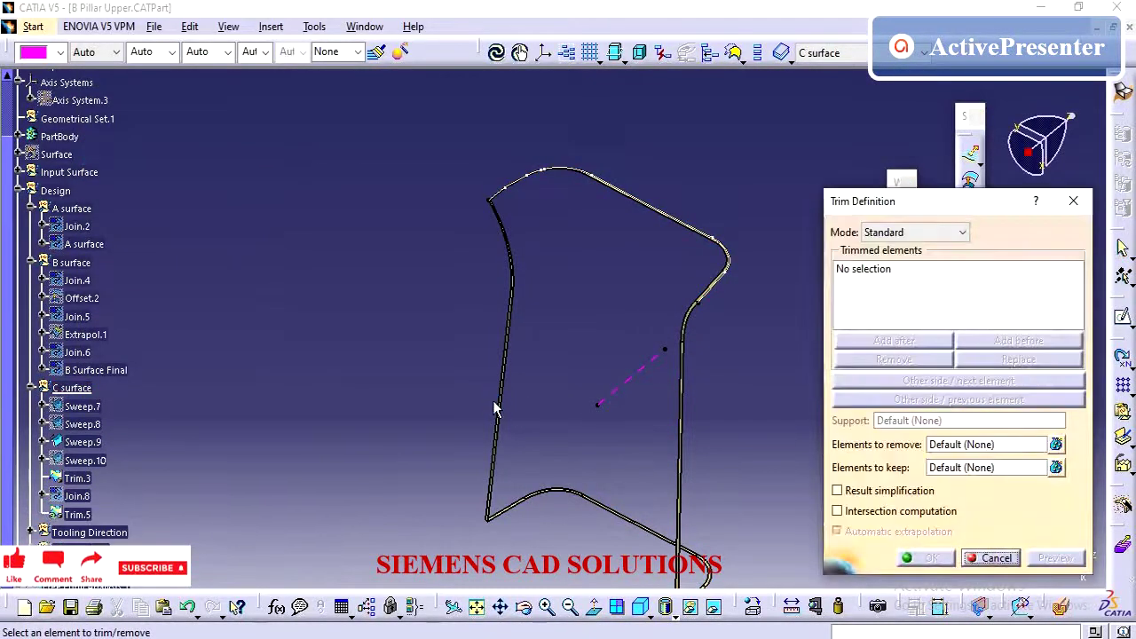
middle_click_drag(495, 409, 425, 422)
middle_click_drag(523, 324, 568, 178)
middle_click_drag(435, 352, 696, 276)
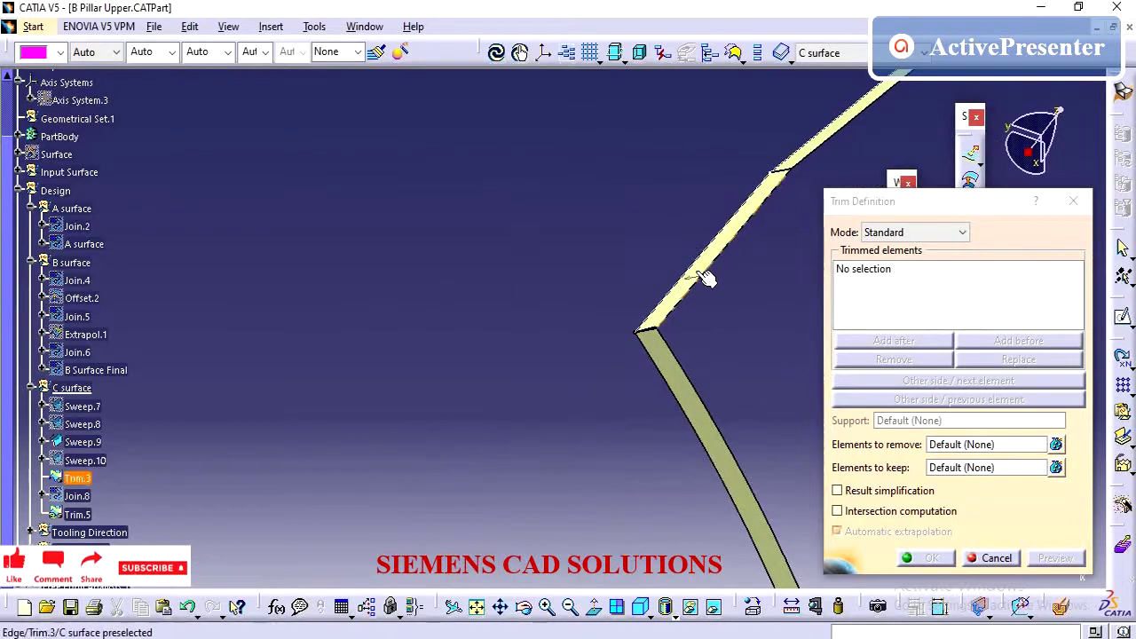
left_click(704, 278)
middle_click_drag(736, 372, 521, 467)
left_click(515, 466)
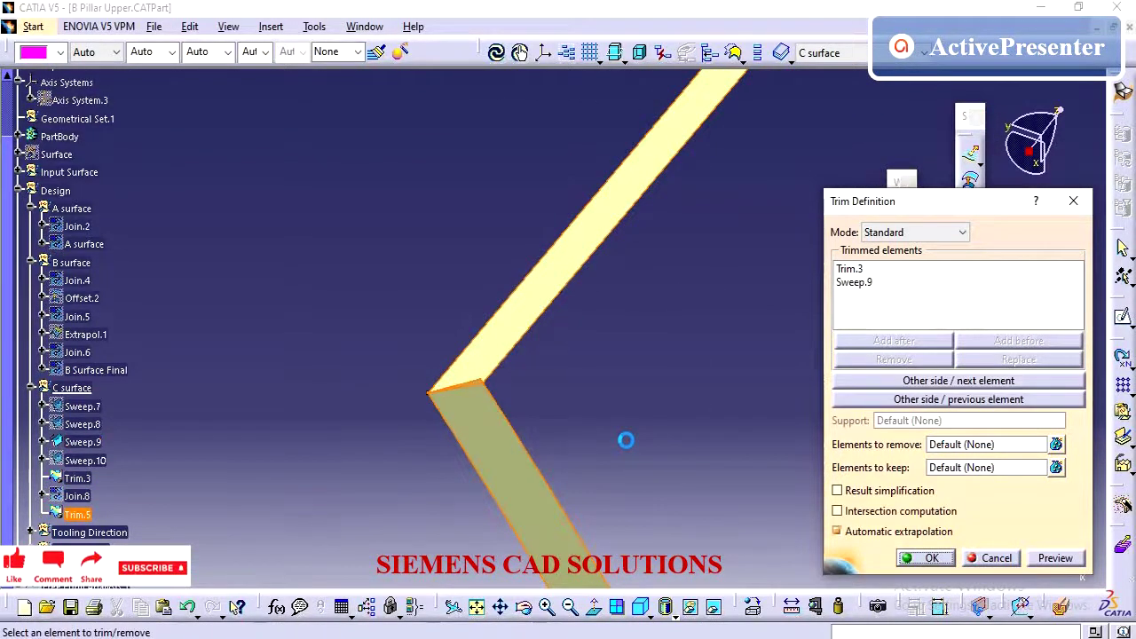
middle_click_drag(628, 441, 662, 349, "ctrl")
middle_click_drag(661, 348, 699, 278, "ctrl")
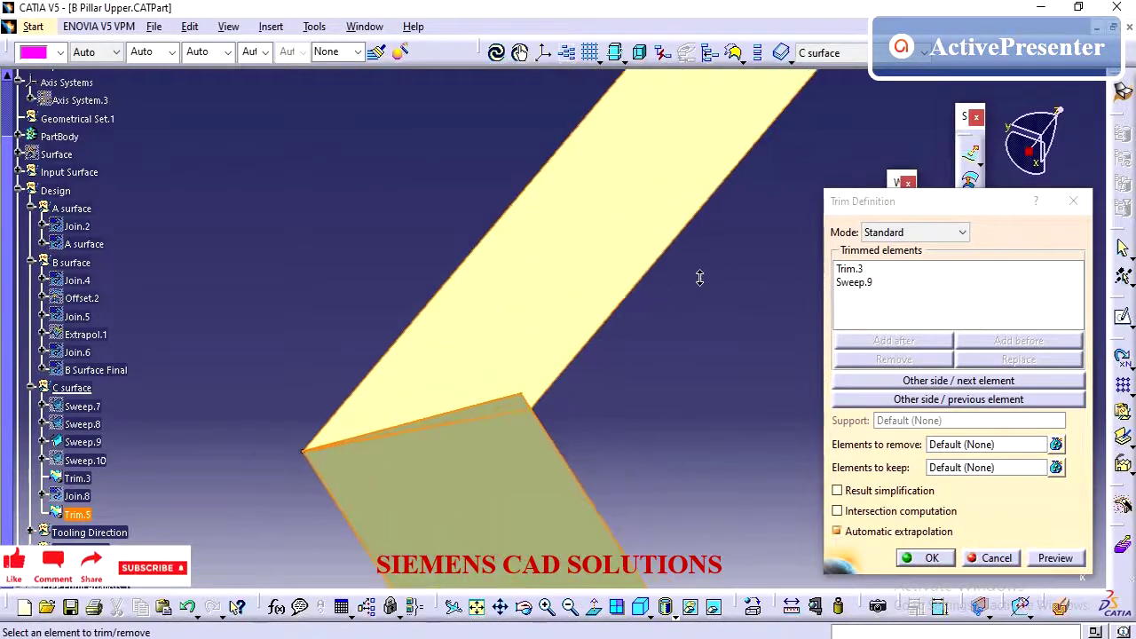
left_click(985, 558)
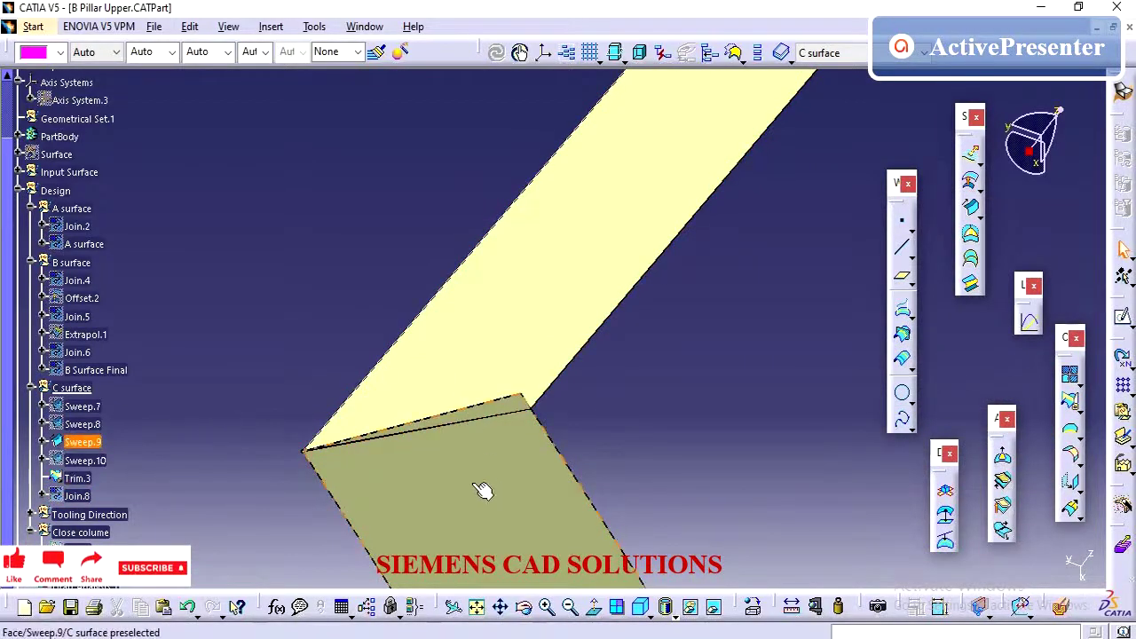
- Hide Sweep.9 and extrapolate Trim.3 by 1 mm from its corner end edge with curvature continuity
right_click(87, 460)
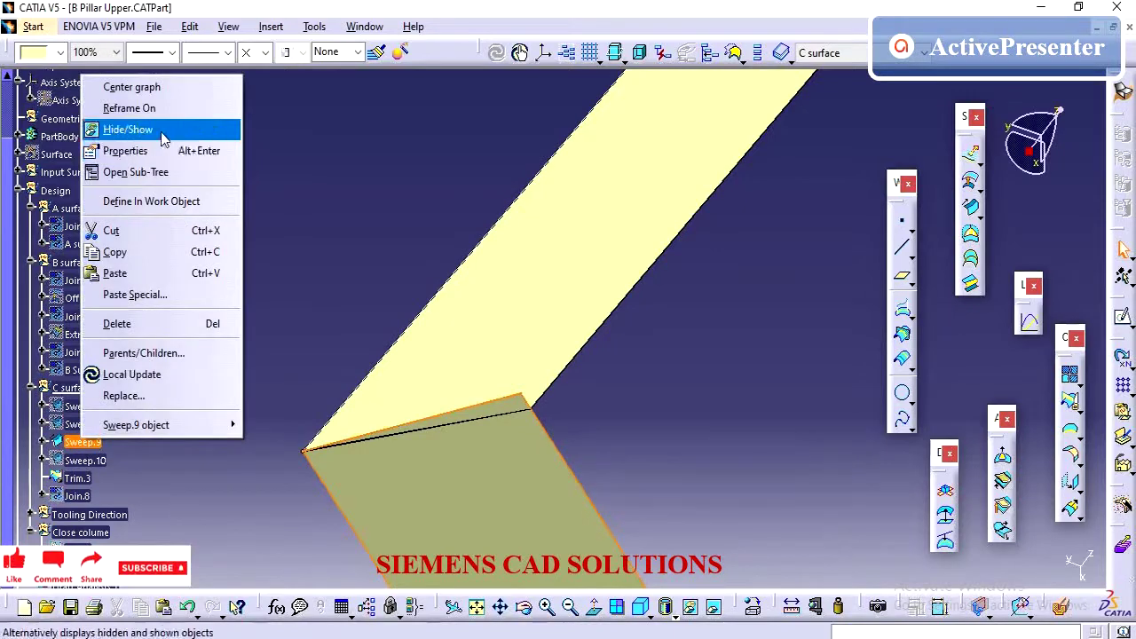
left_click(160, 129)
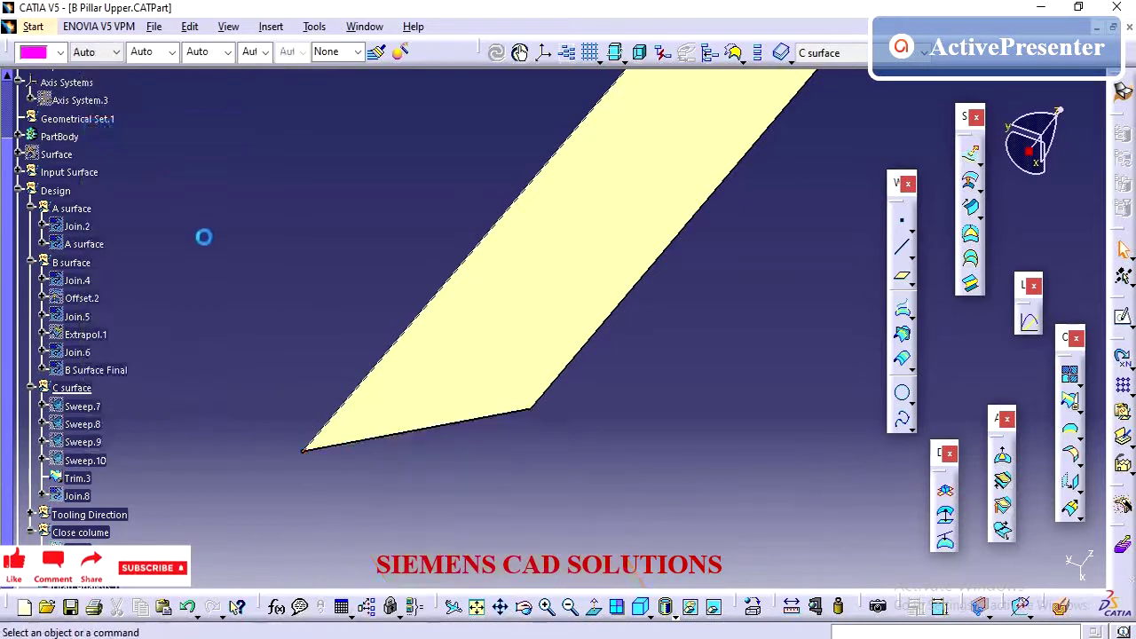
left_click(1071, 511)
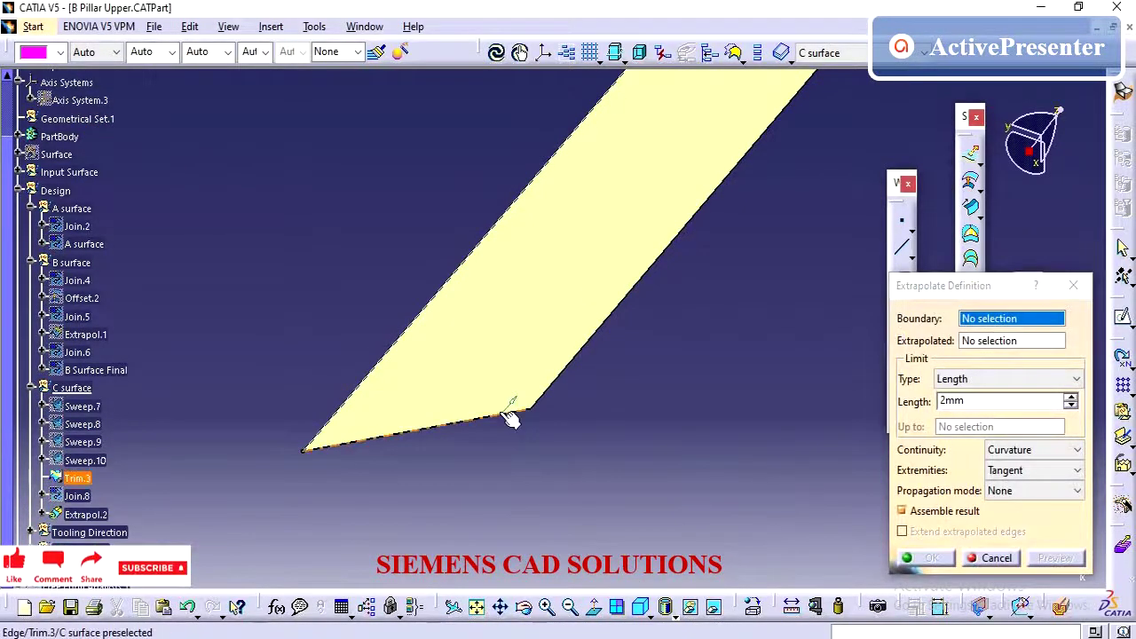
left_click(511, 417)
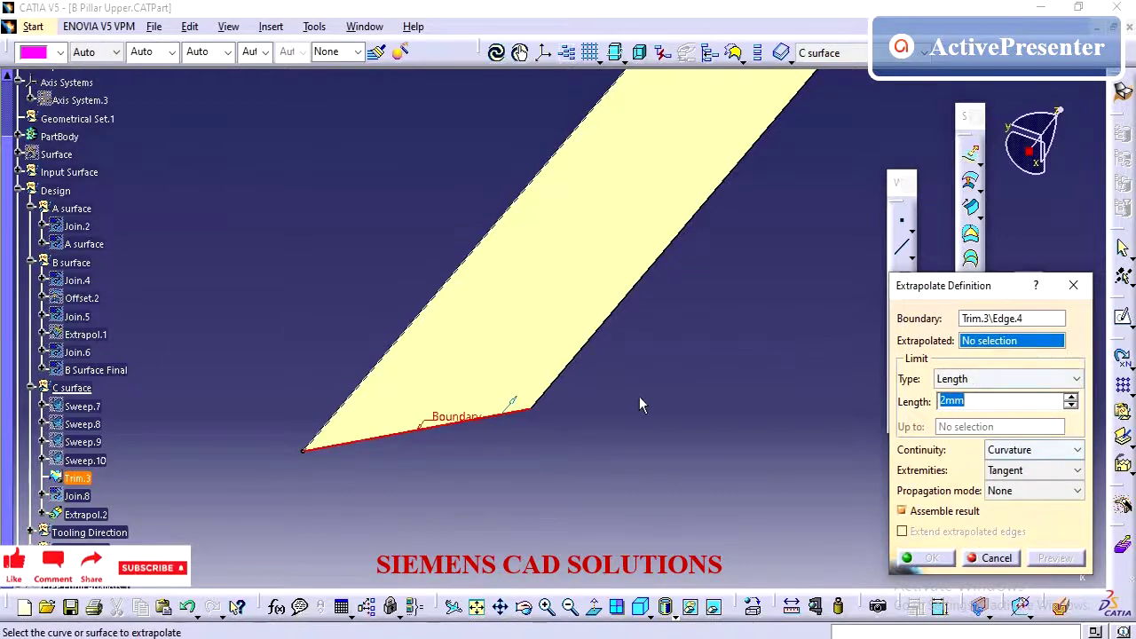
left_click(513, 377)
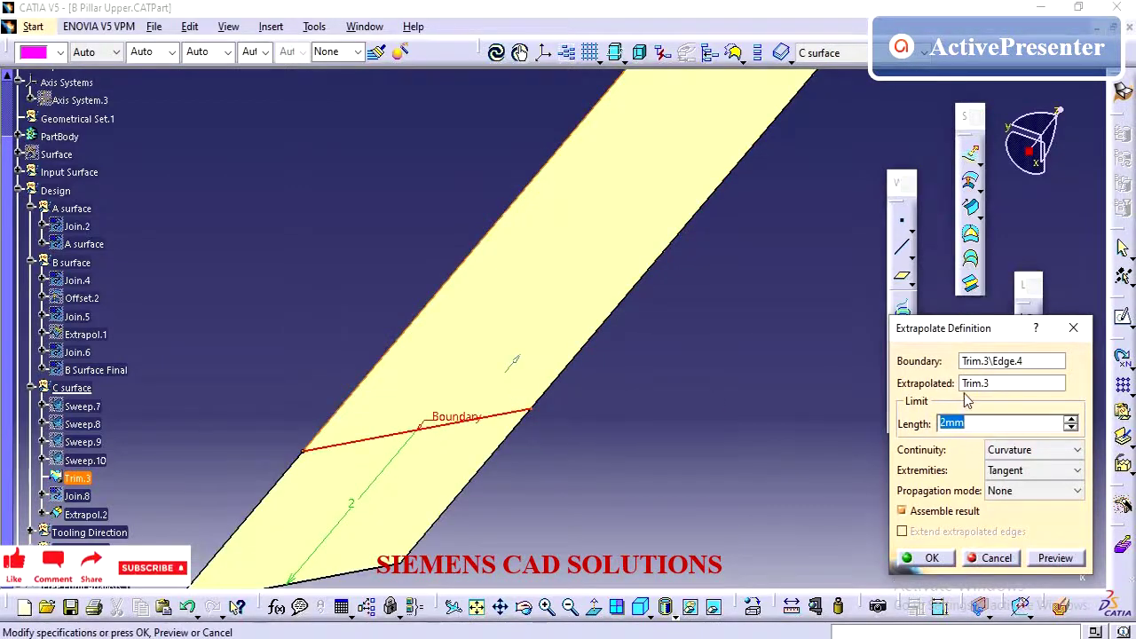
type("1")
key("Return")
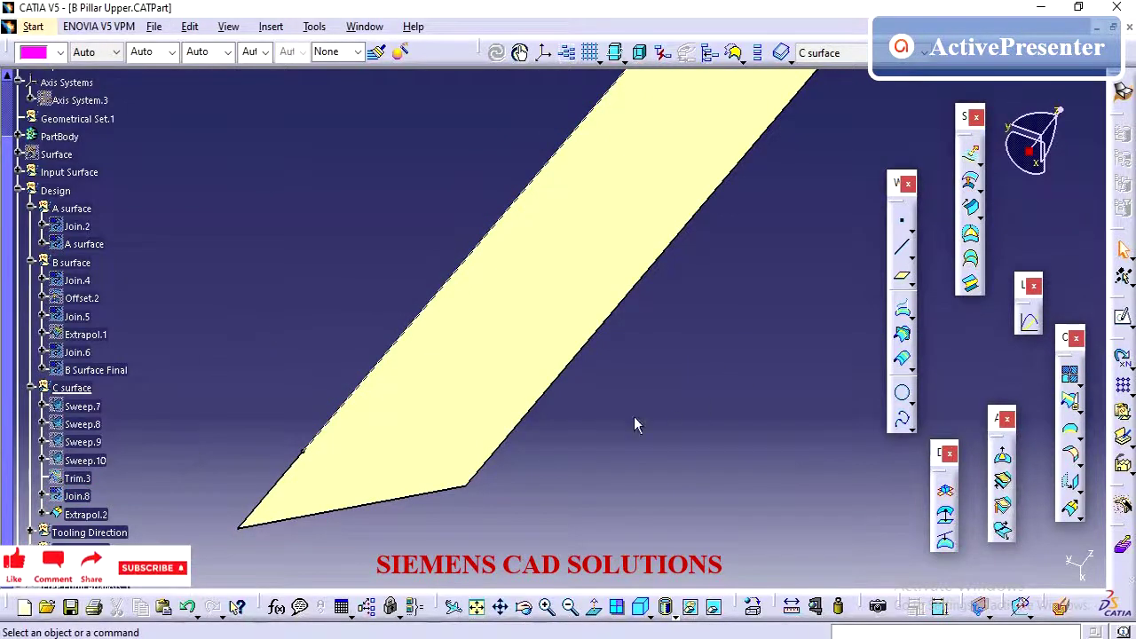
- Show Sweep.9 and trim it with Extrapol.2 in standard mode
right_click(92, 482)
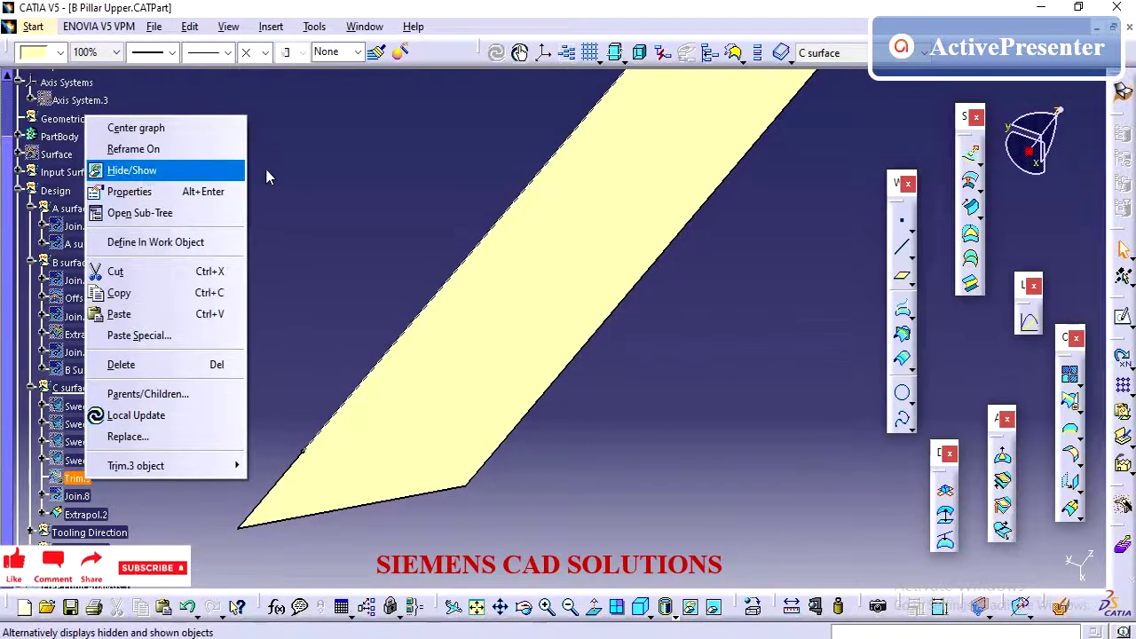
left_click(232, 170)
right_click(104, 443)
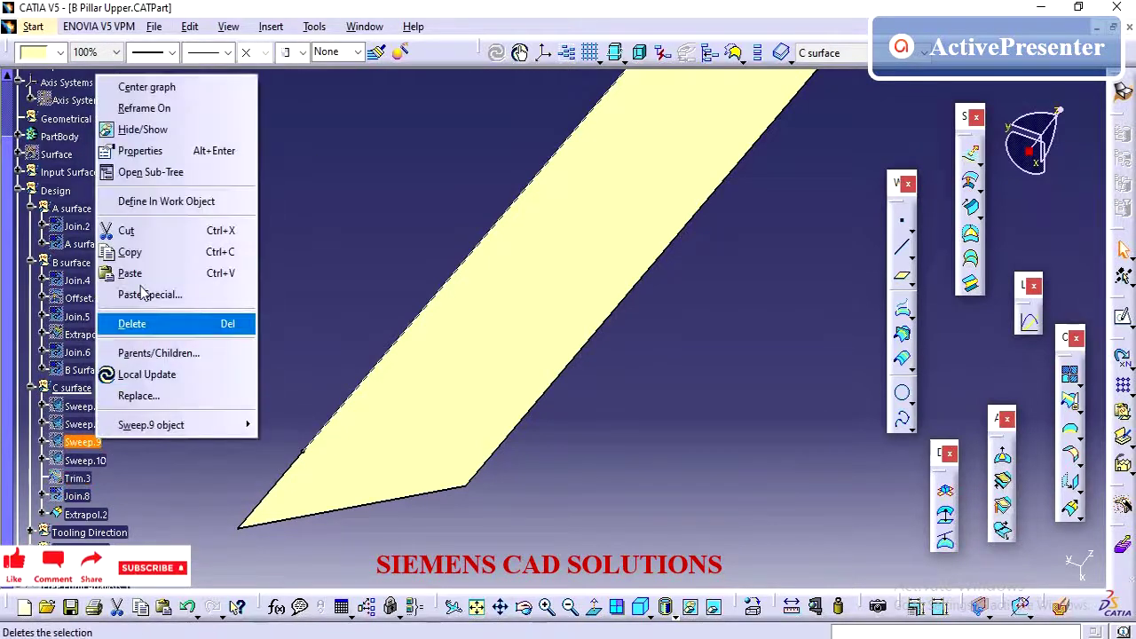
left_click(164, 131)
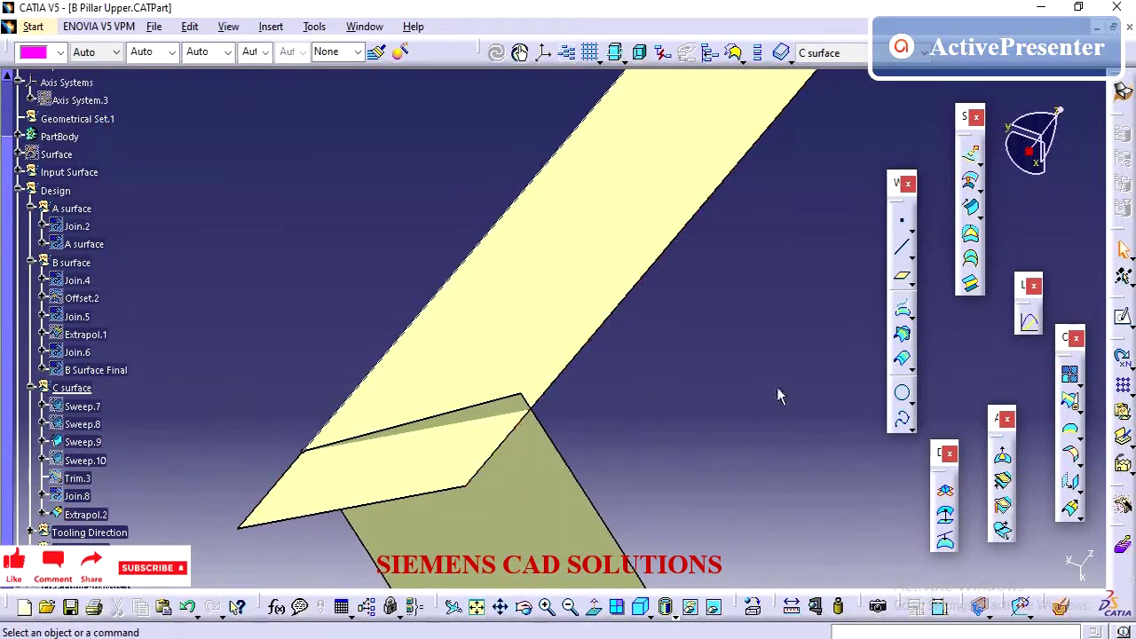
left_click(1071, 404)
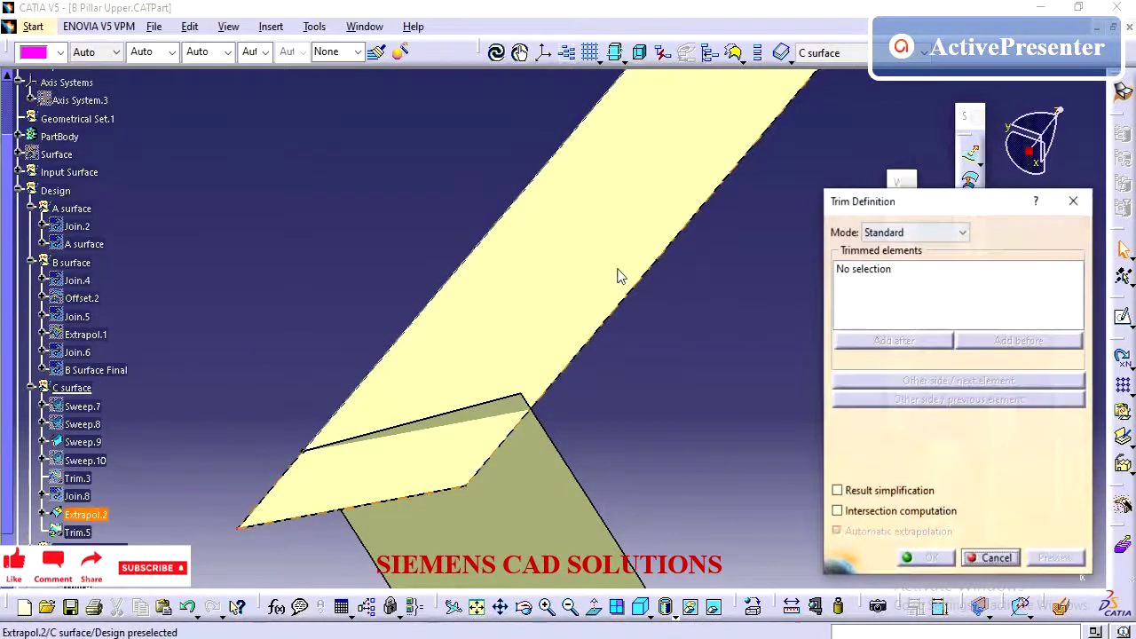
left_click(616, 264)
left_click(556, 484)
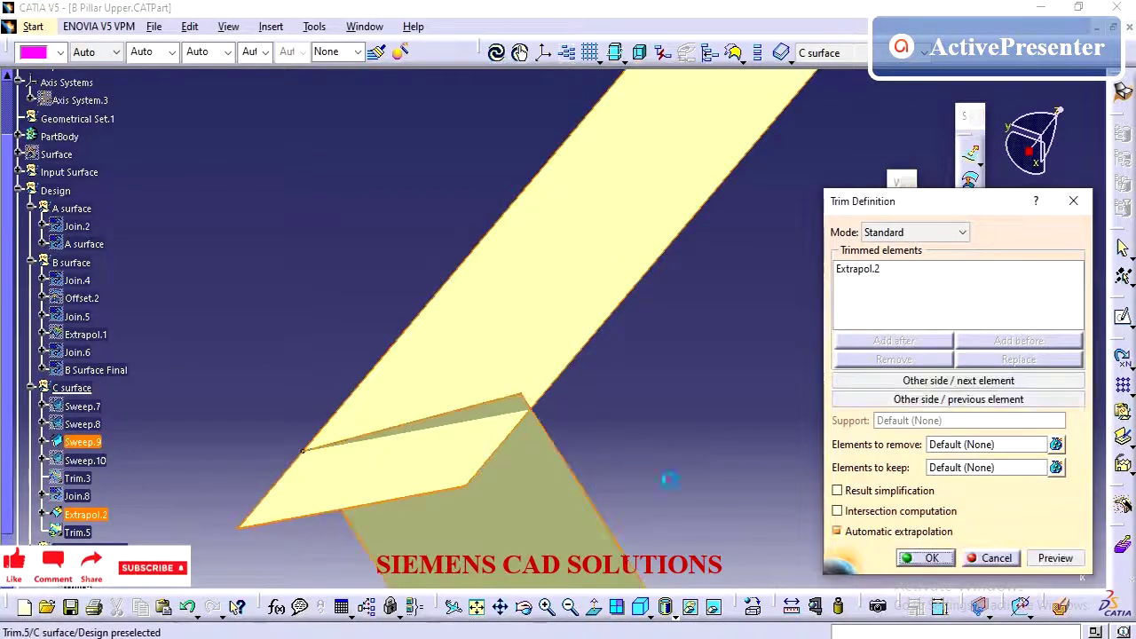
left_click(921, 556)
middle_click_drag(588, 347, 413, 309)
left_click(589, 347)
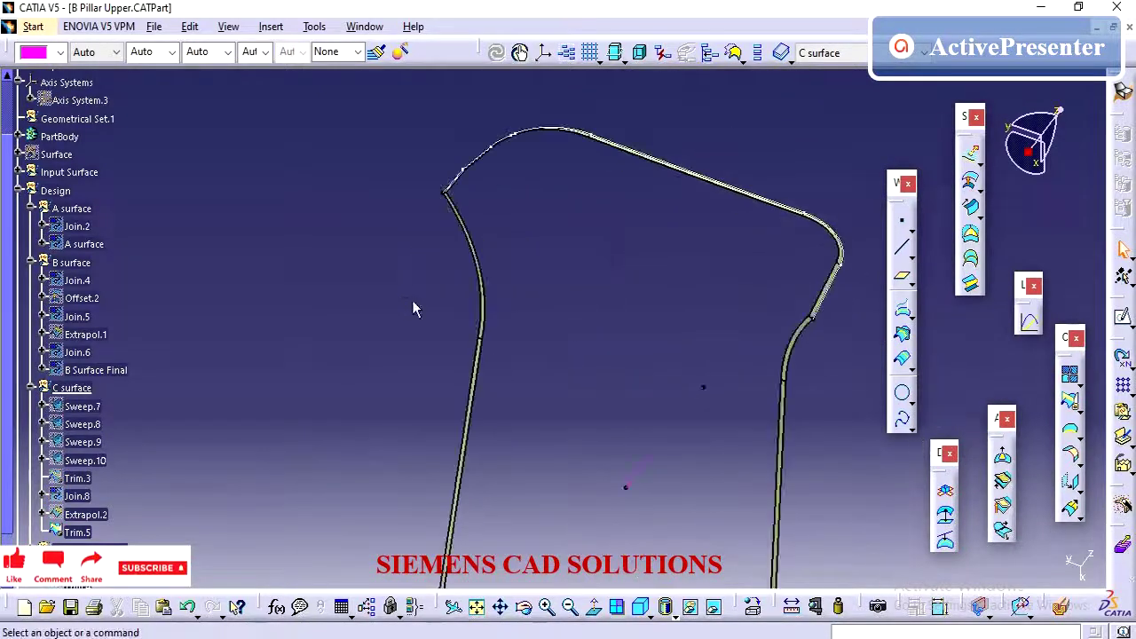
- Replace Trim.3 with Trim.5 as the joined element of Join.8, keeping the 0.001 mm merging distance
left_click(1071, 380)
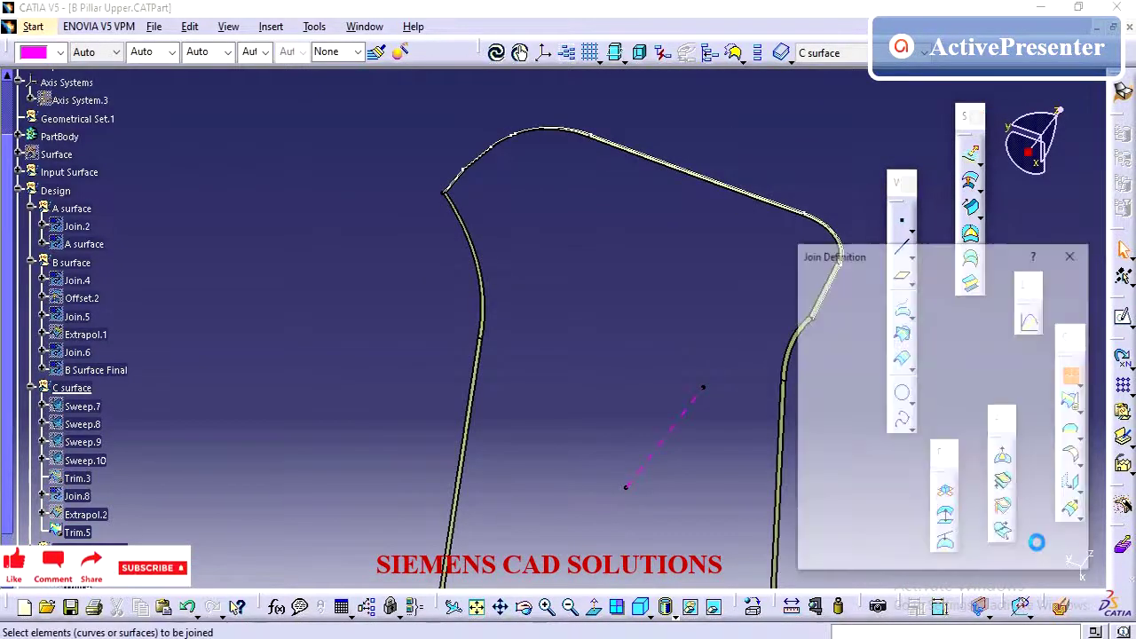
left_click(980, 553)
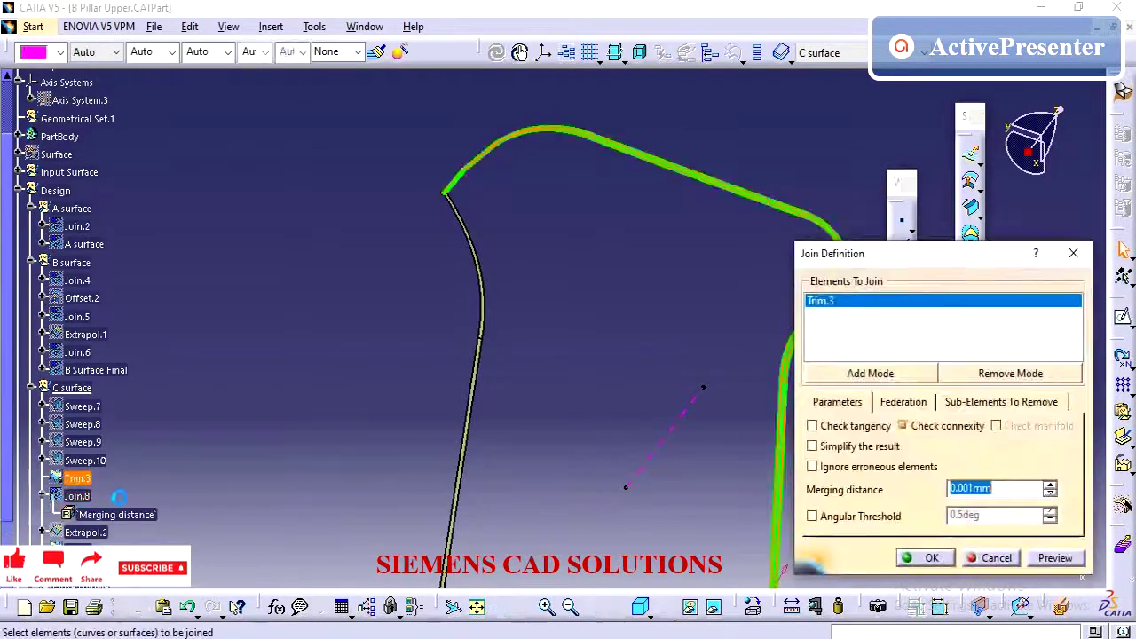
right_click(859, 314)
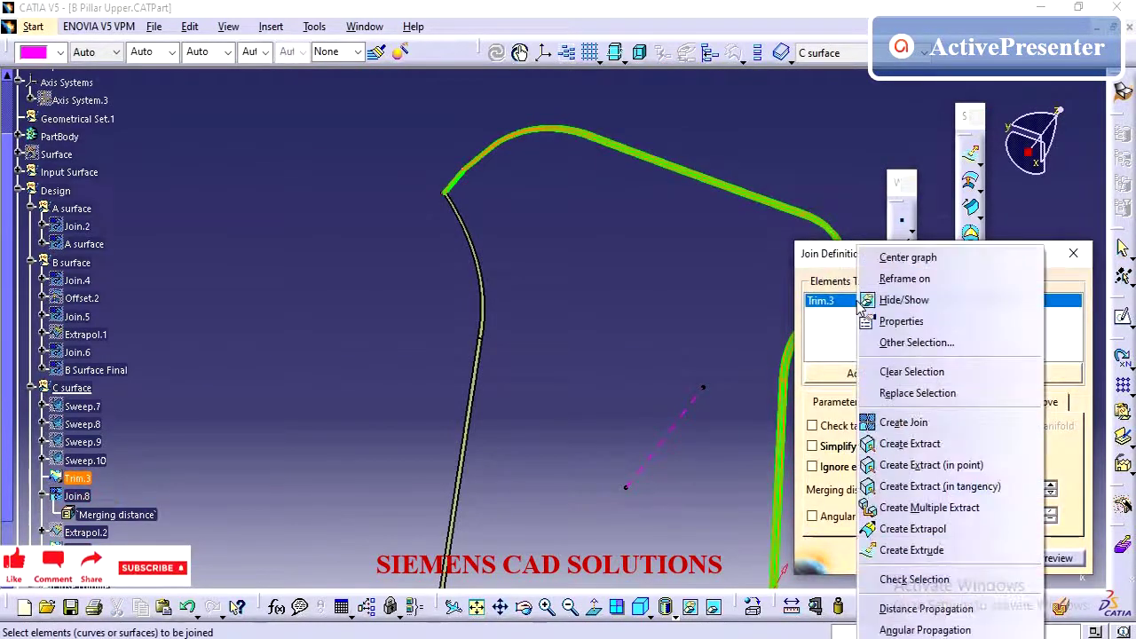
left_click(929, 391)
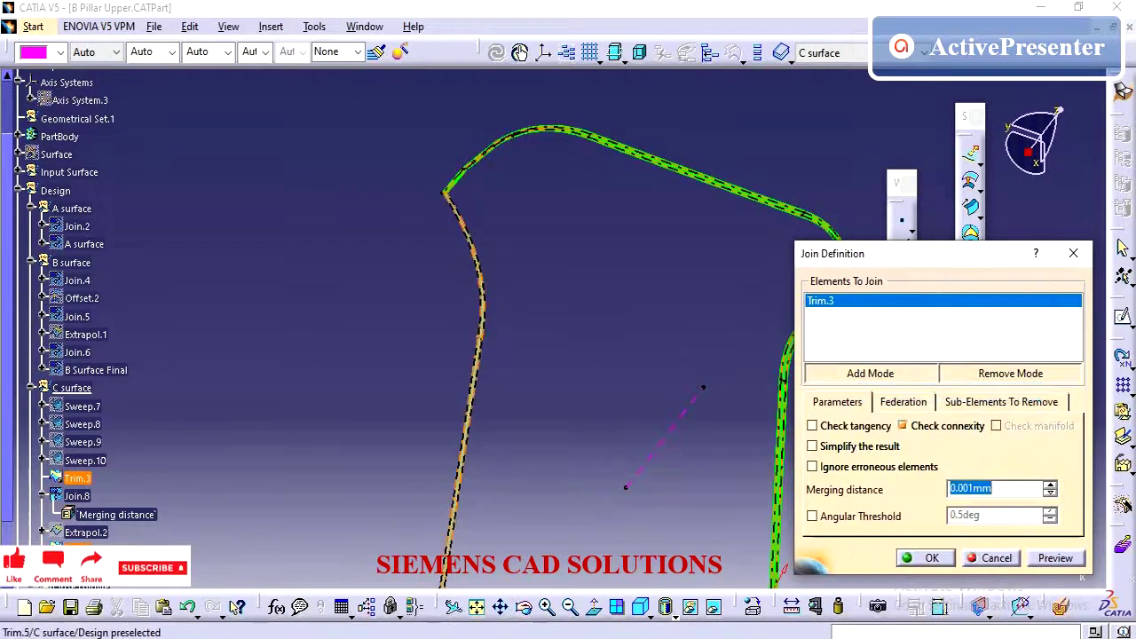
left_click(931, 559)
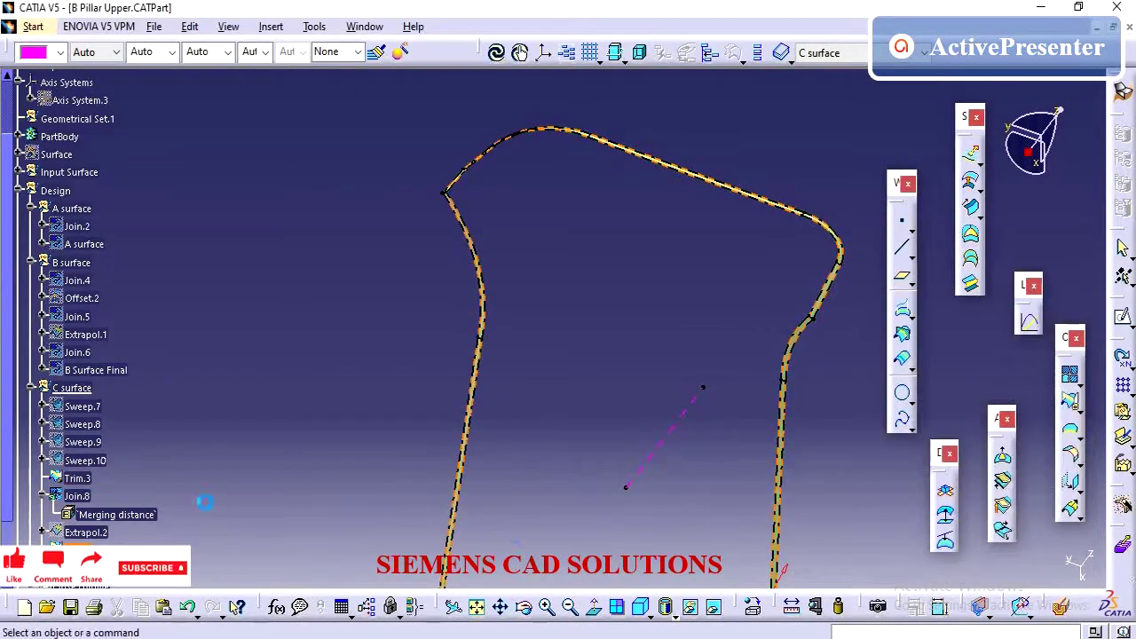
left_click(594, 521)
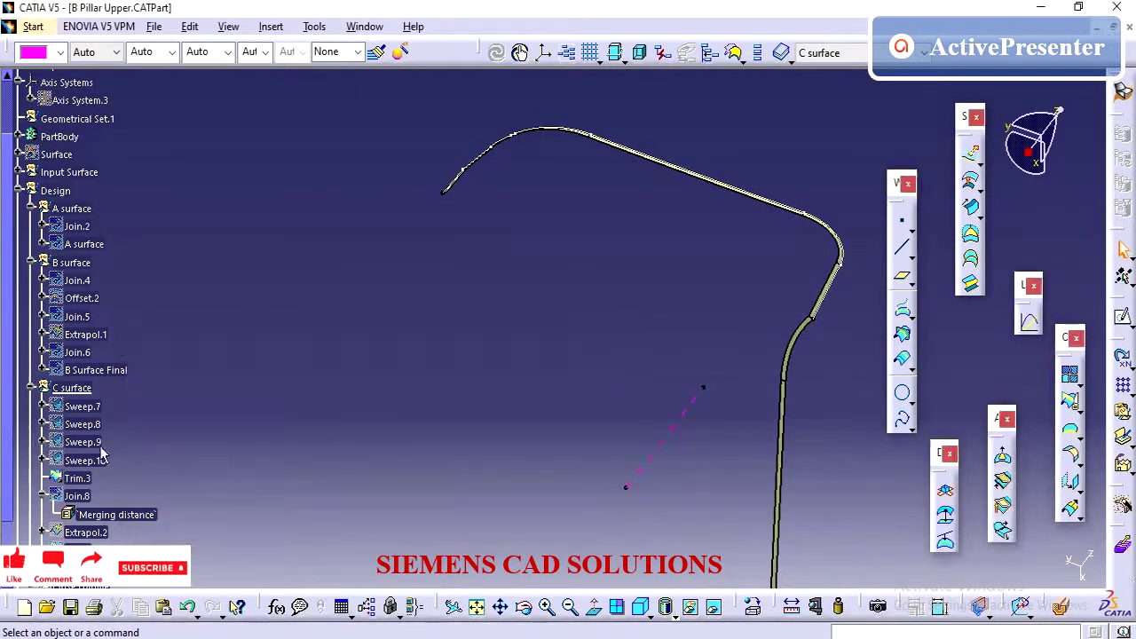
- Hide Trim.3 in the C surface set and show Trim.4 in the Close colume set
left_click(77, 478)
right_click(77, 479)
left_click(130, 168)
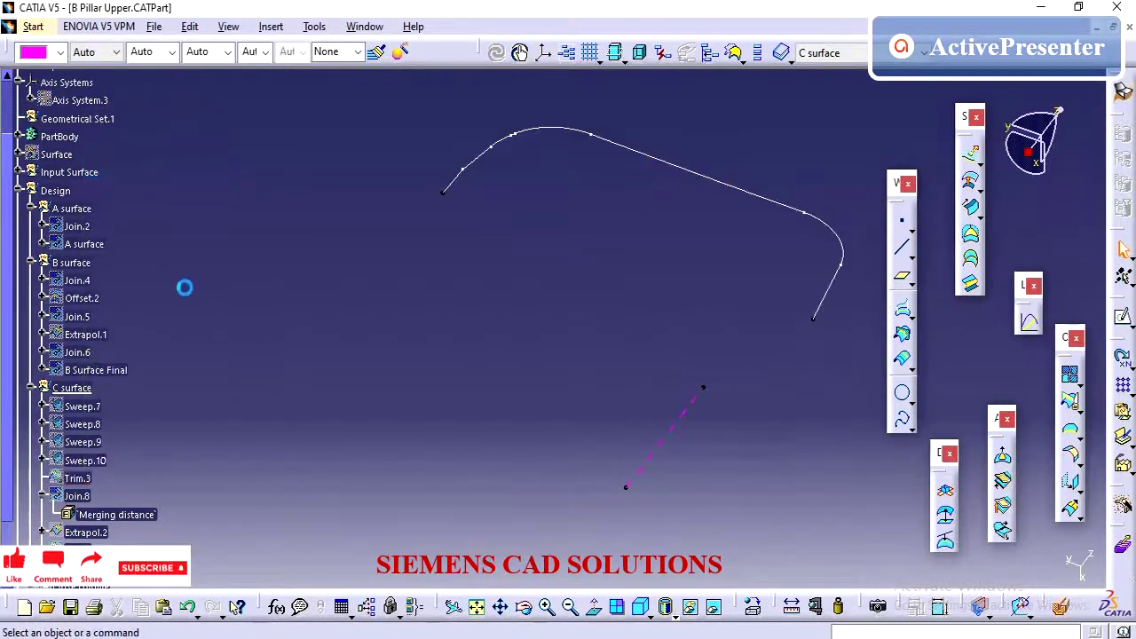
scroll(183, 286, "down", 2)
right_click(73, 506)
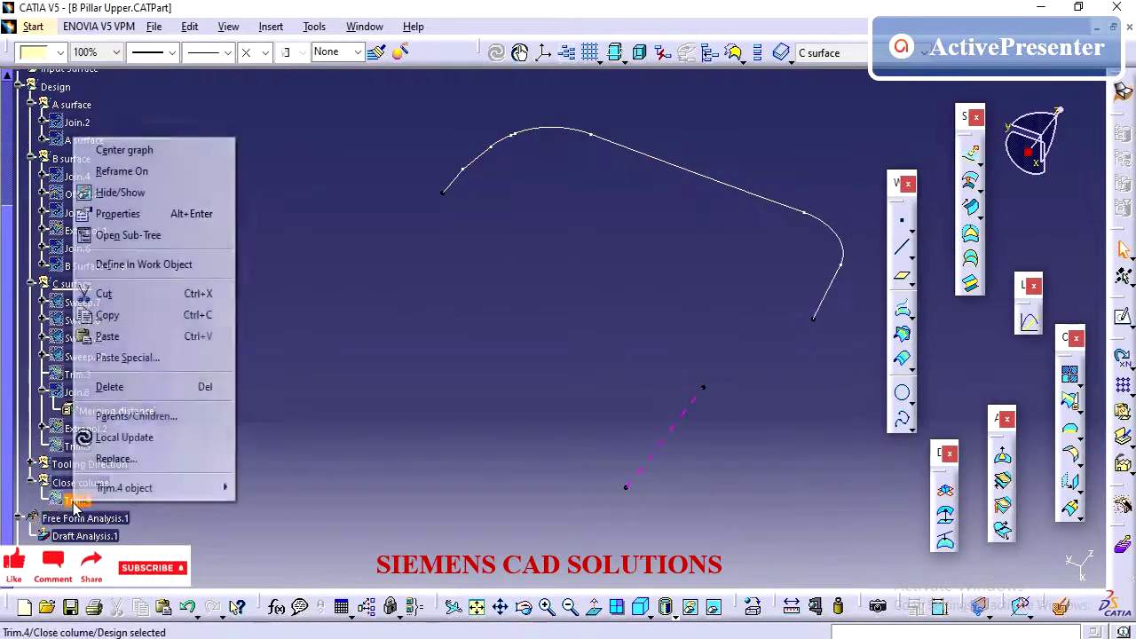
left_click(172, 190)
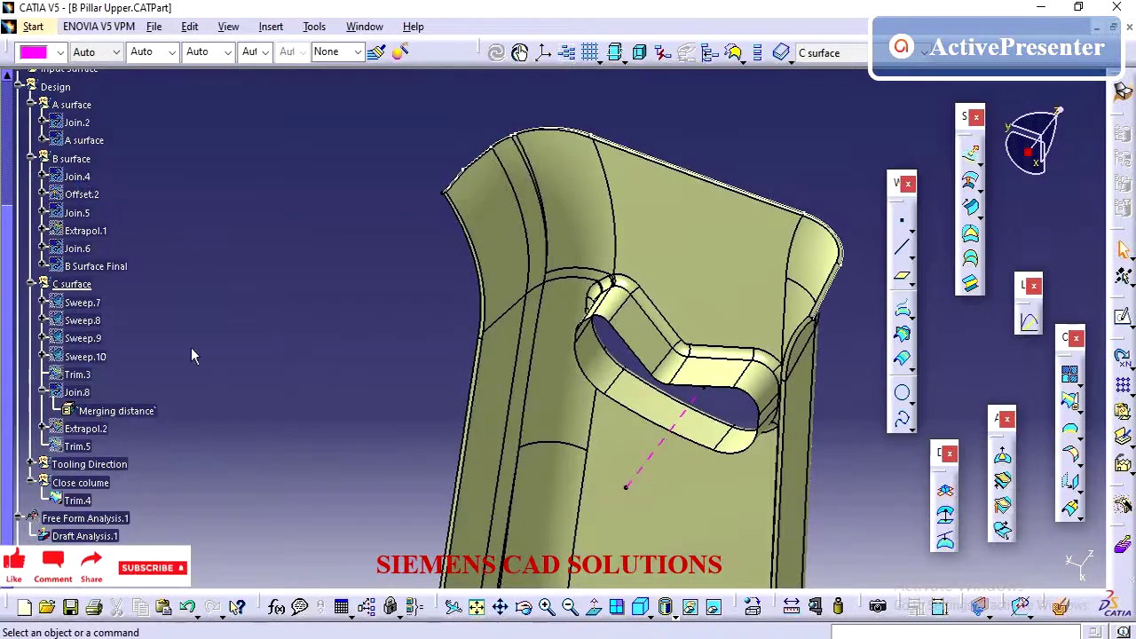
- Set the Close colume geometrical set as the in-work object
left_click(80, 482)
right_click(79, 482)
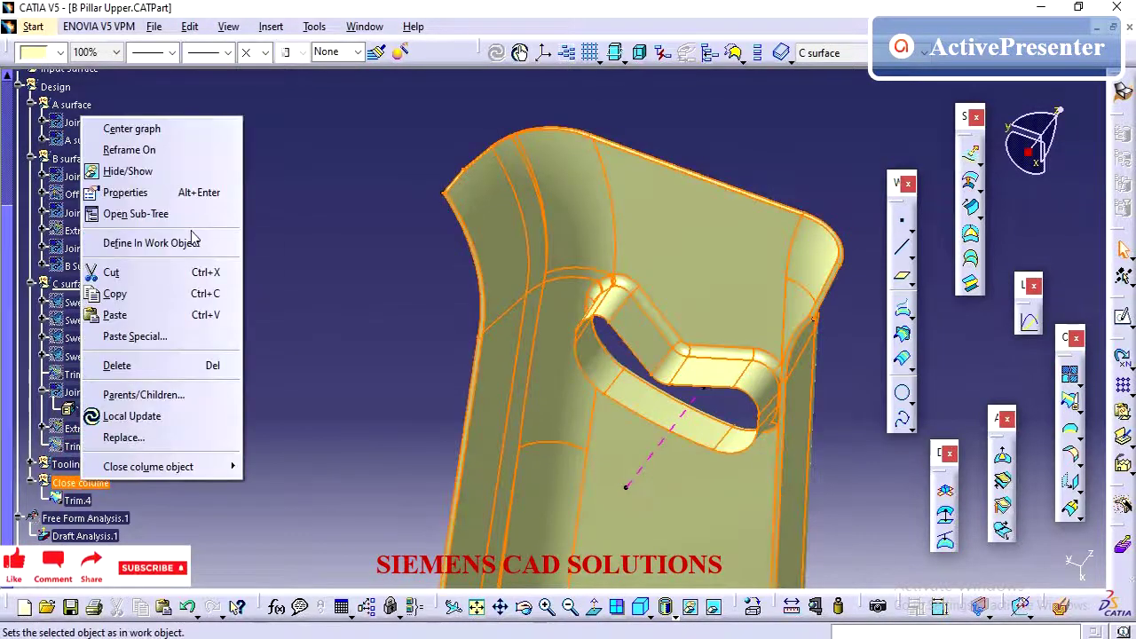
left_click(237, 242)
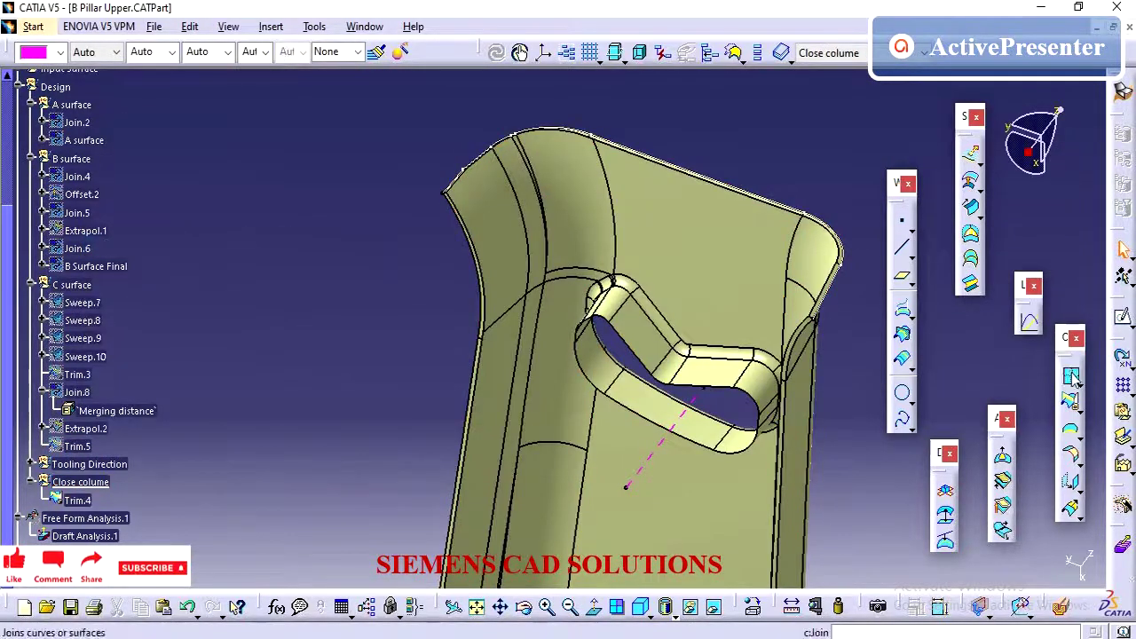
- Show B Surface Final and trim it with Trim.4 in standard mode
left_click(1072, 403)
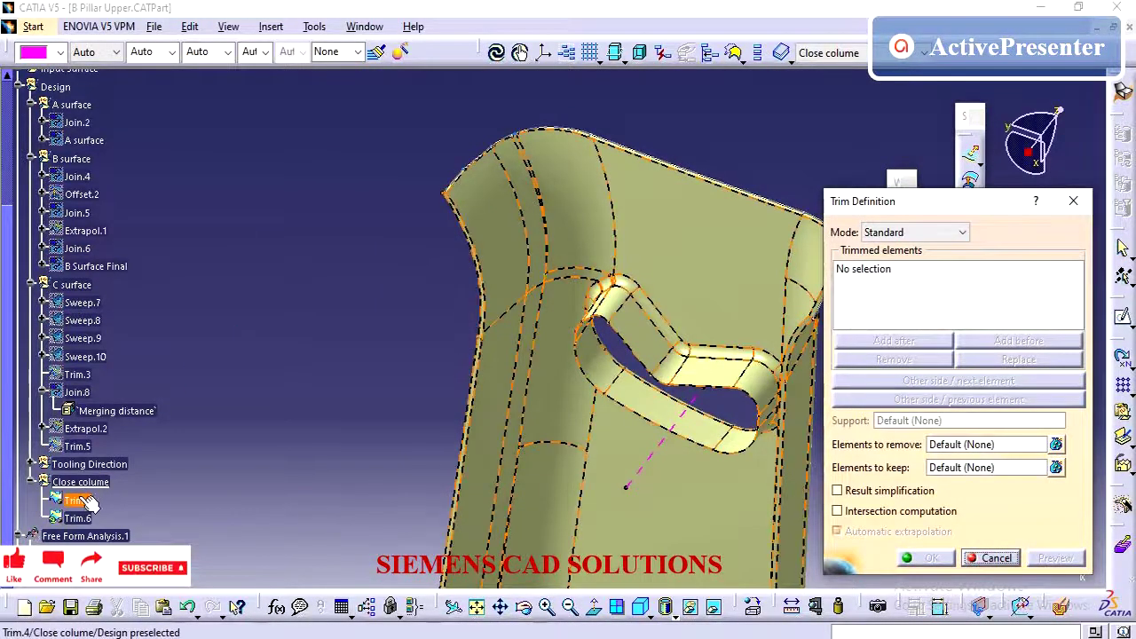
right_click(87, 265)
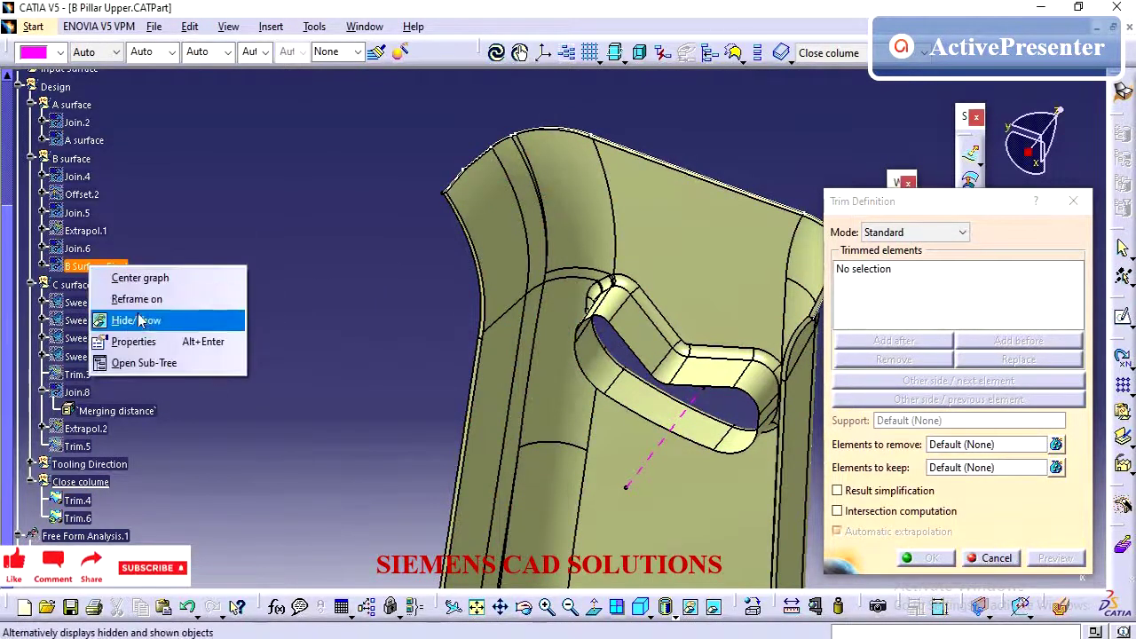
left_click(142, 320)
middle_click_drag(371, 405, 680, 441)
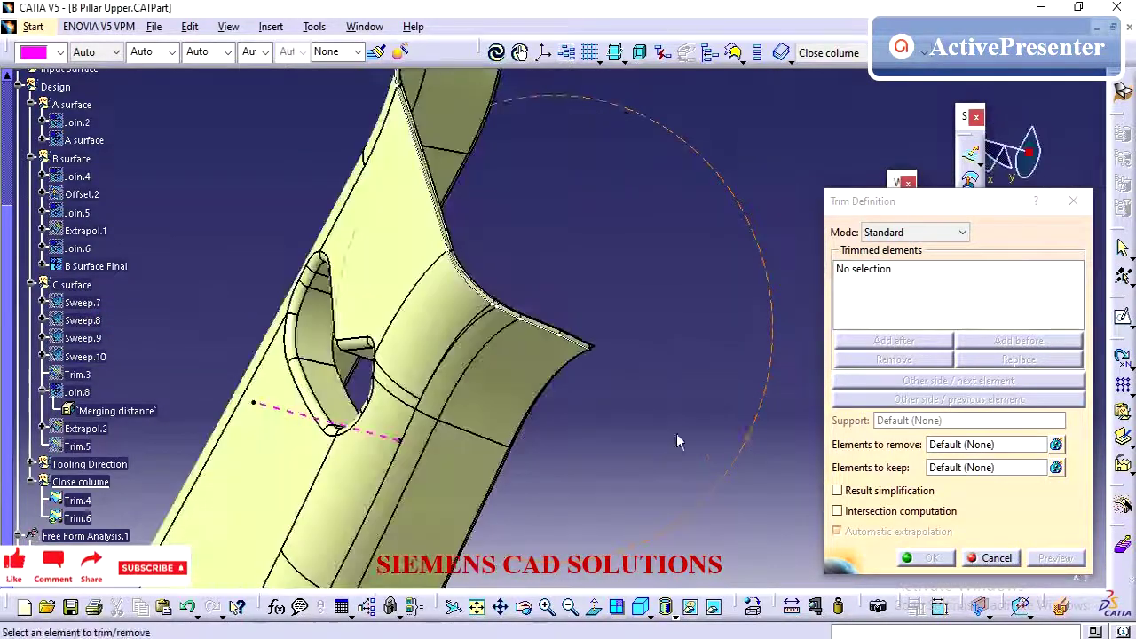
left_click(493, 398)
middle_click_drag(644, 388, 400, 302)
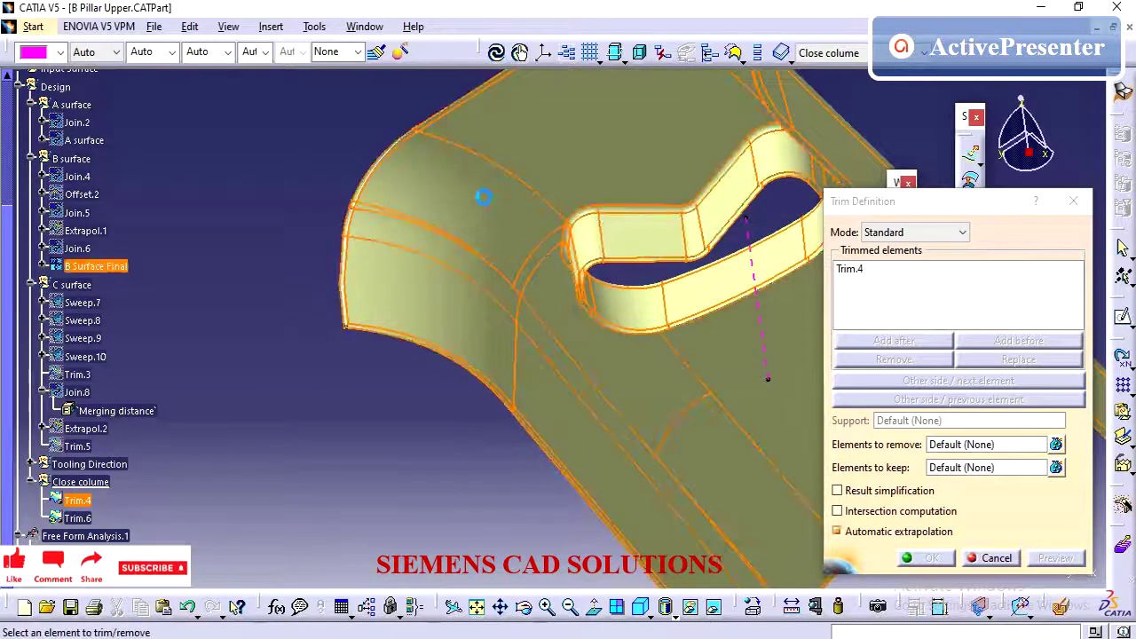
left_click(483, 197)
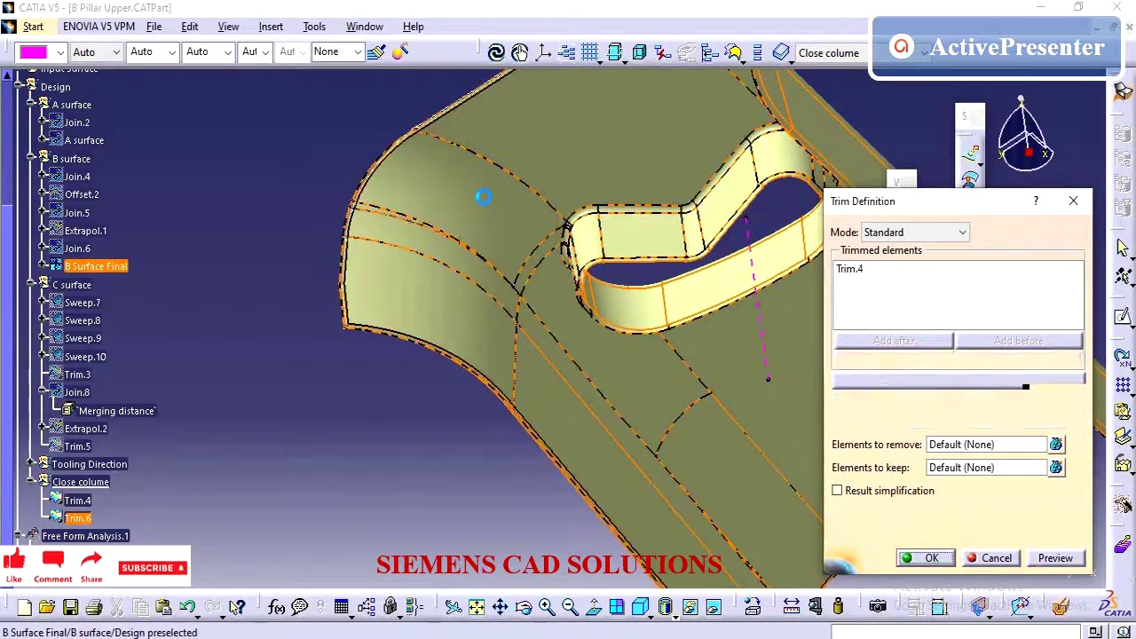
left_click(930, 558)
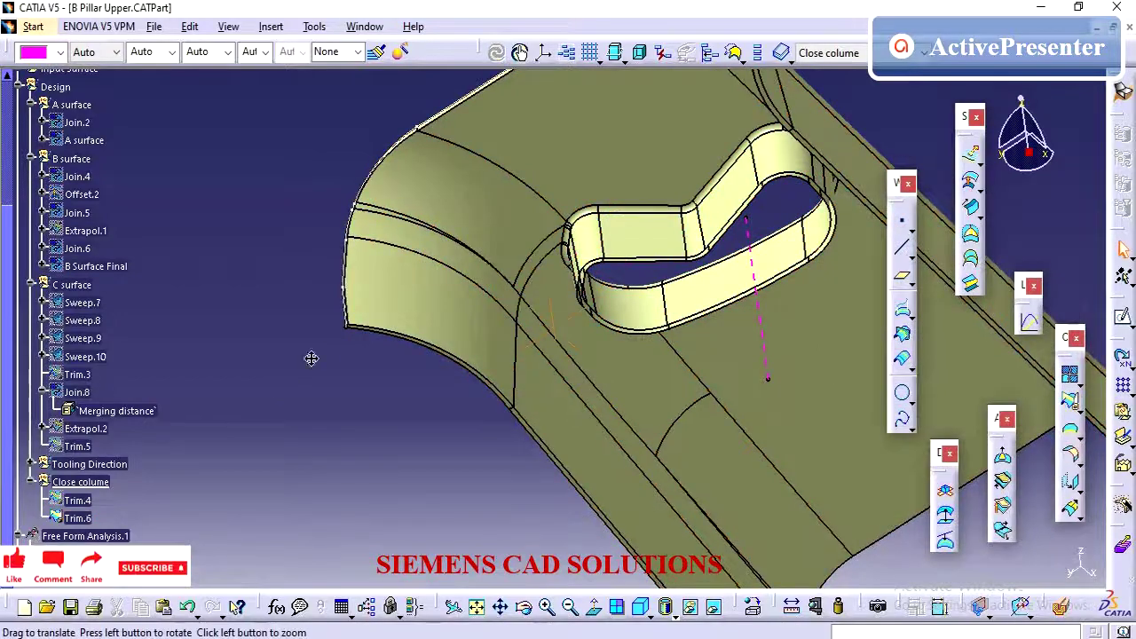
middle_click_drag(310, 357, 507, 433)
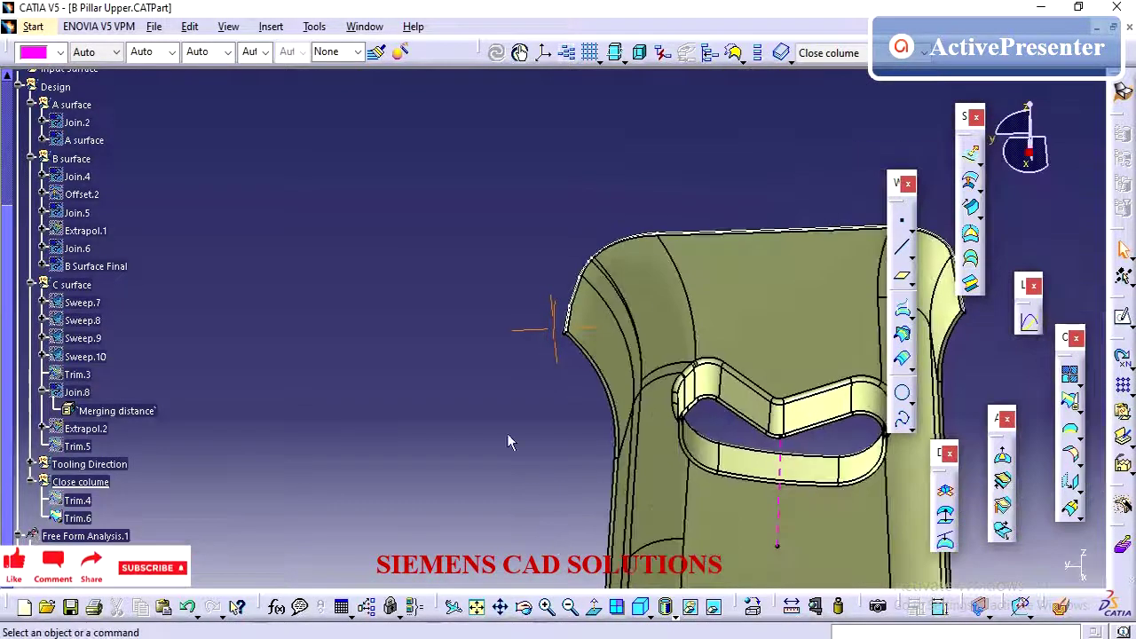
middle_click_drag(562, 480, 474, 441)
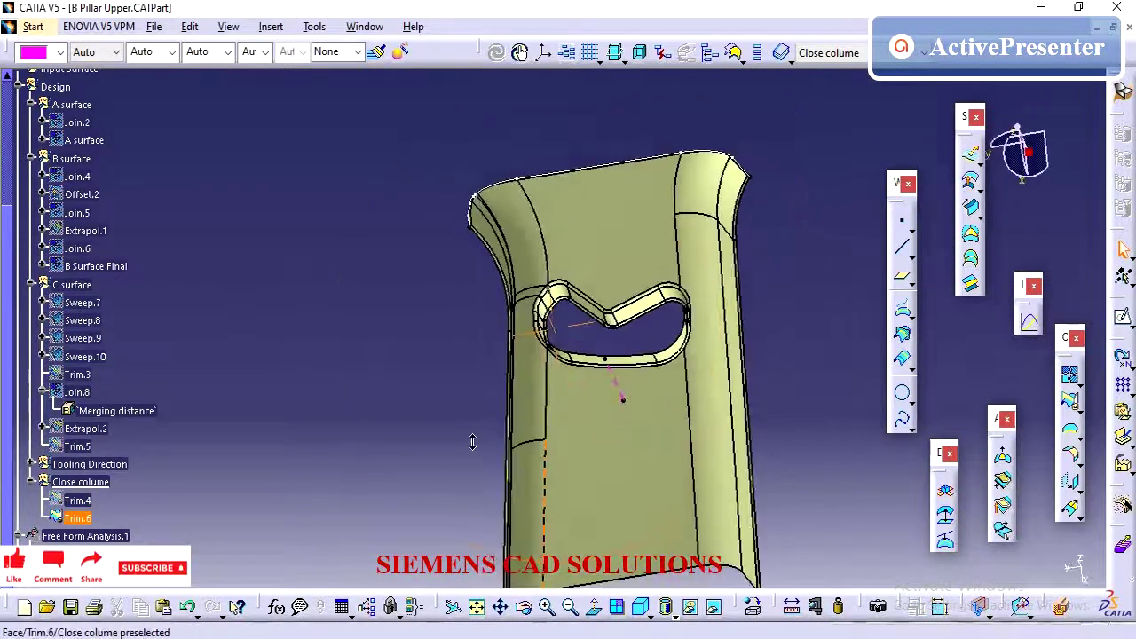
- Set the C surface geometrical set as the in-work object and collapse Join.8 in the tree
right_click(73, 291)
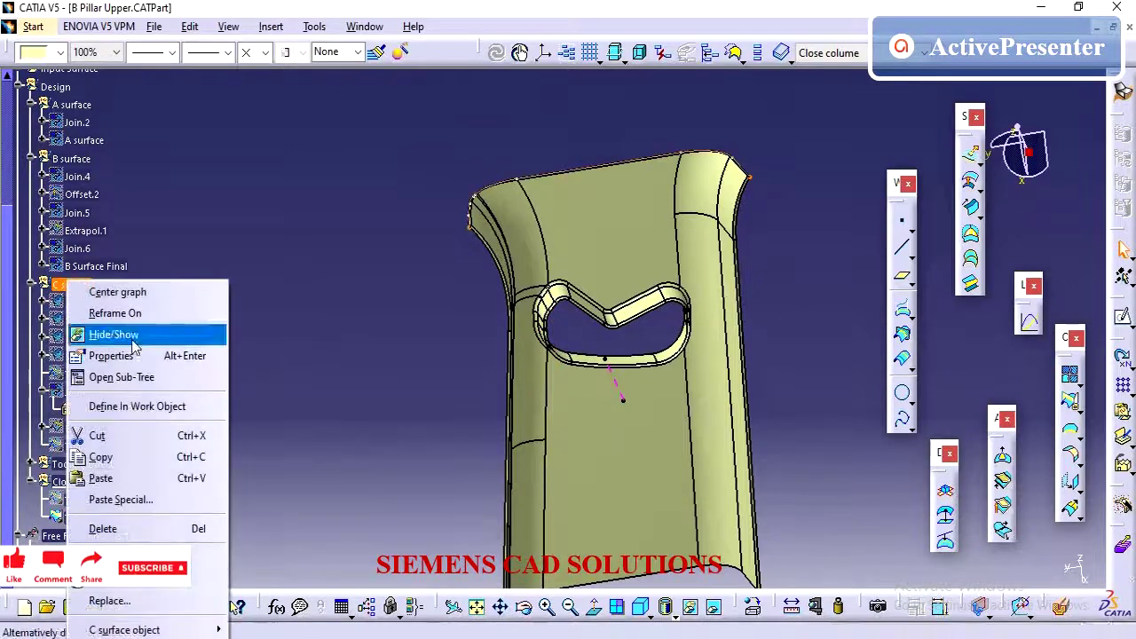
left_click(142, 406)
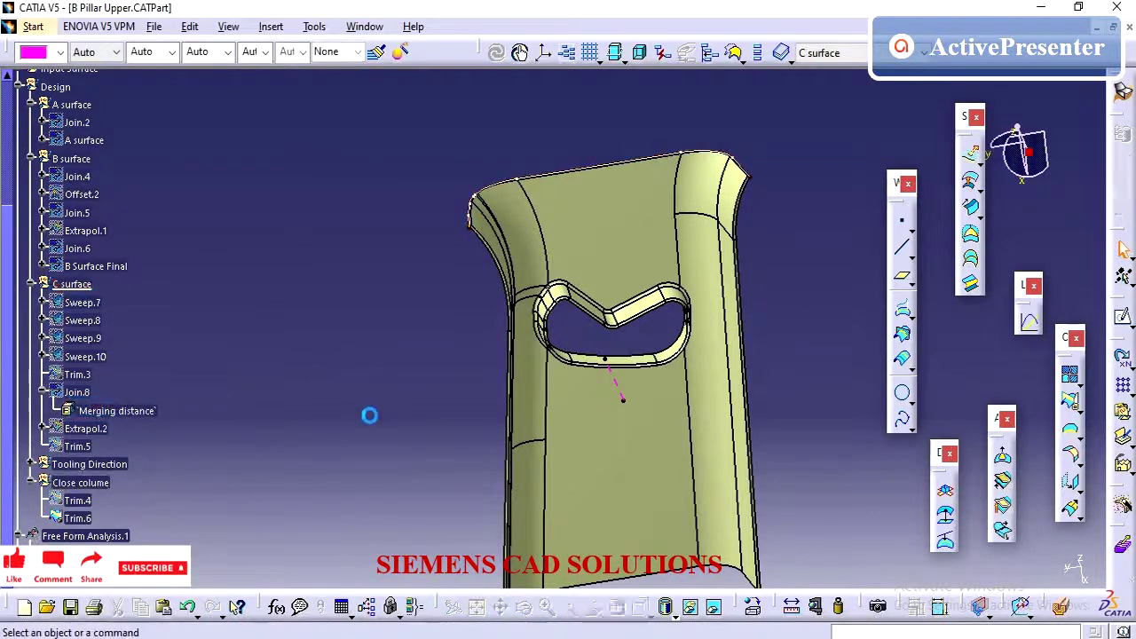
left_click(42, 399)
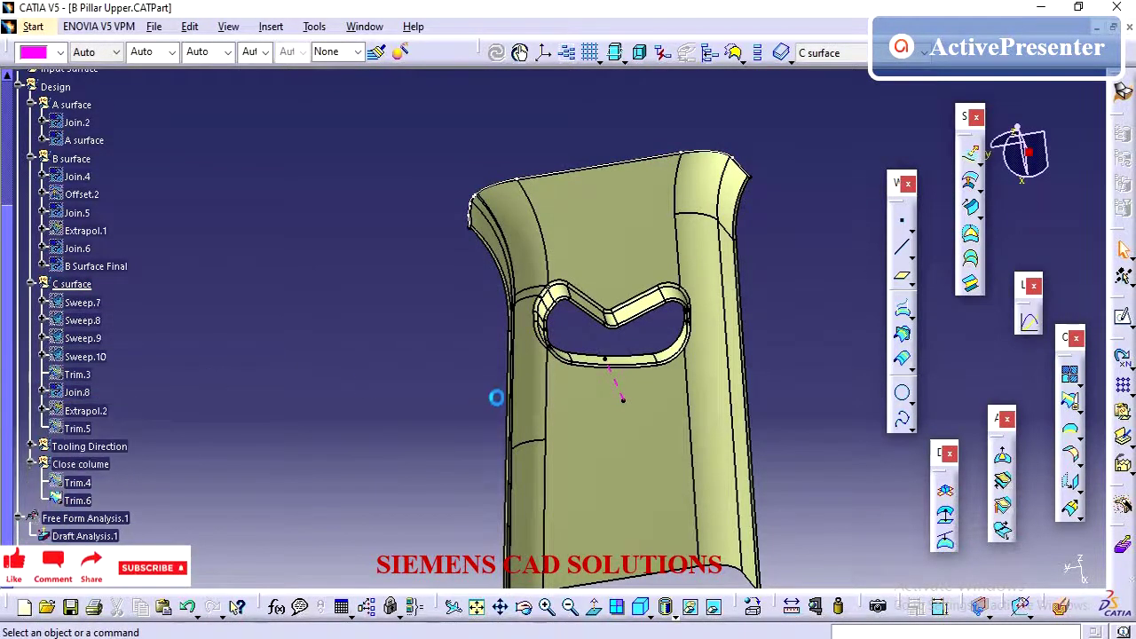
middle_click_drag(497, 395, 307, 316)
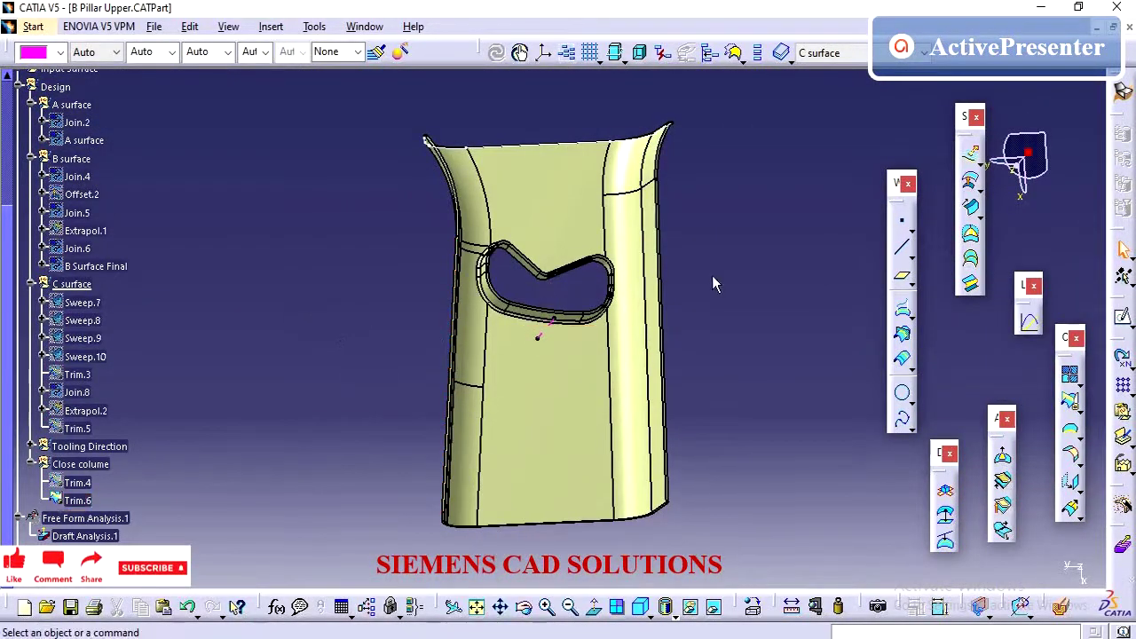
left_click(967, 209)
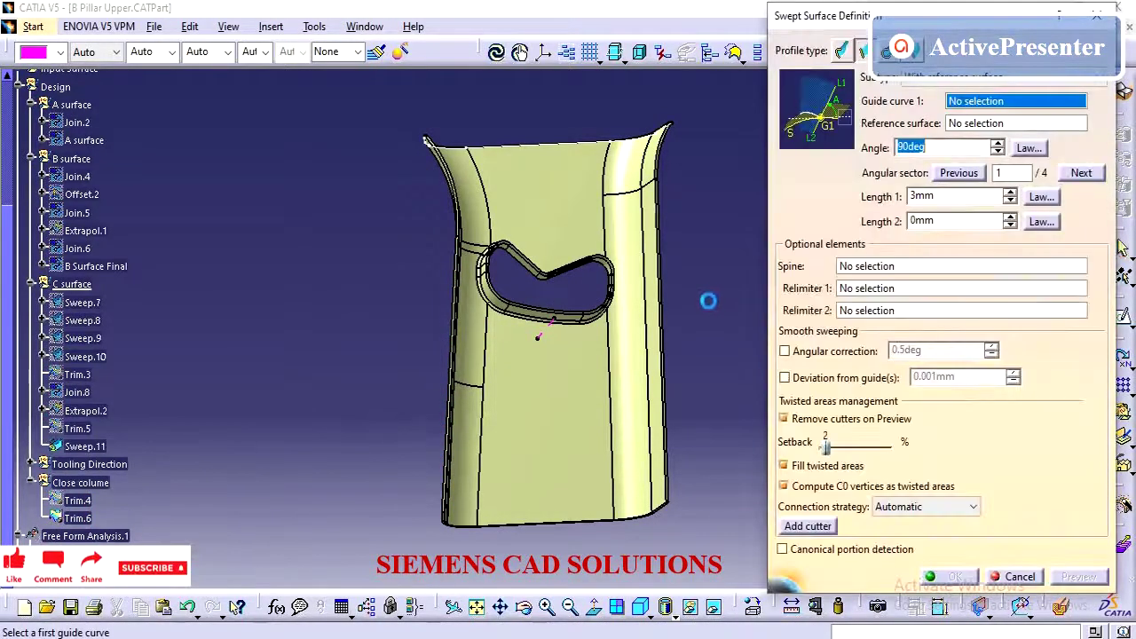
right_click(1020, 104)
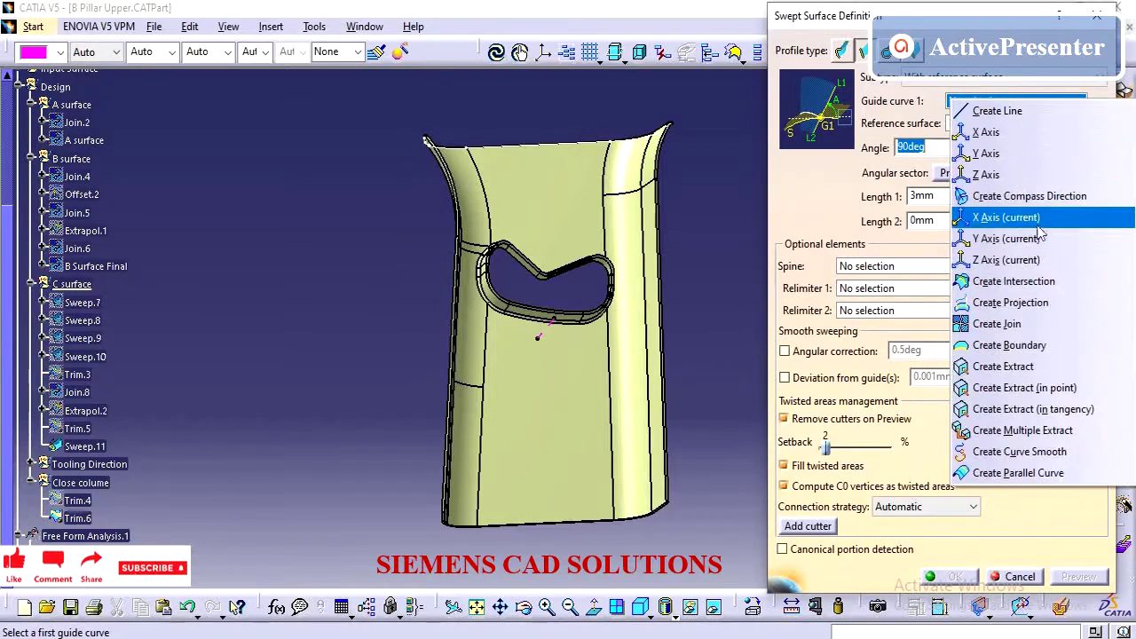
left_click(1009, 345)
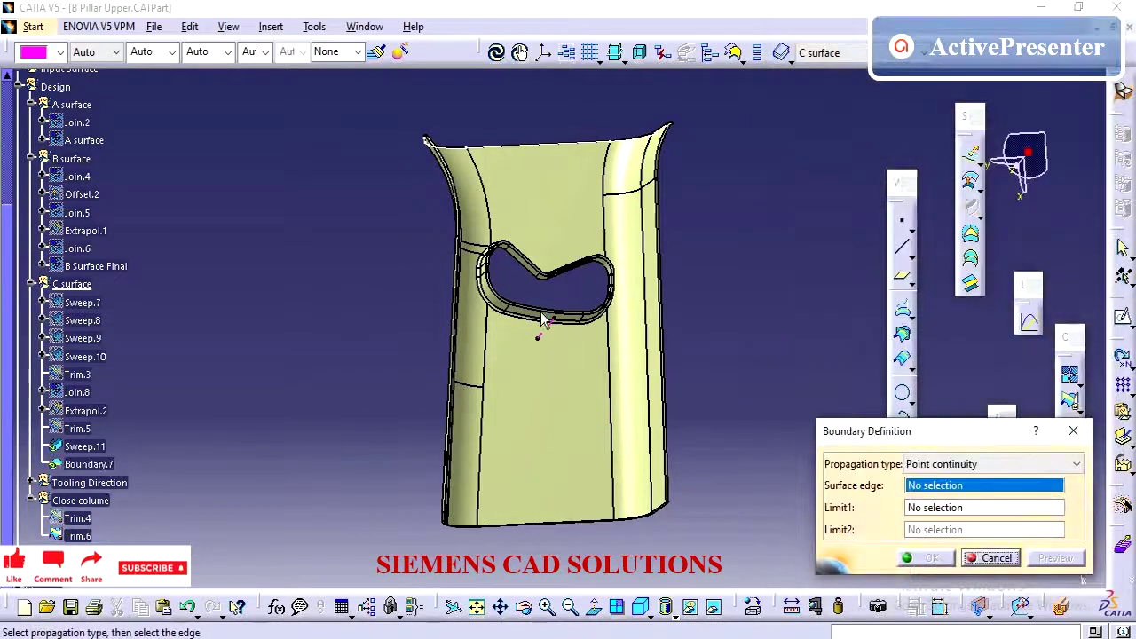
middle_click_drag(540, 324, 563, 206)
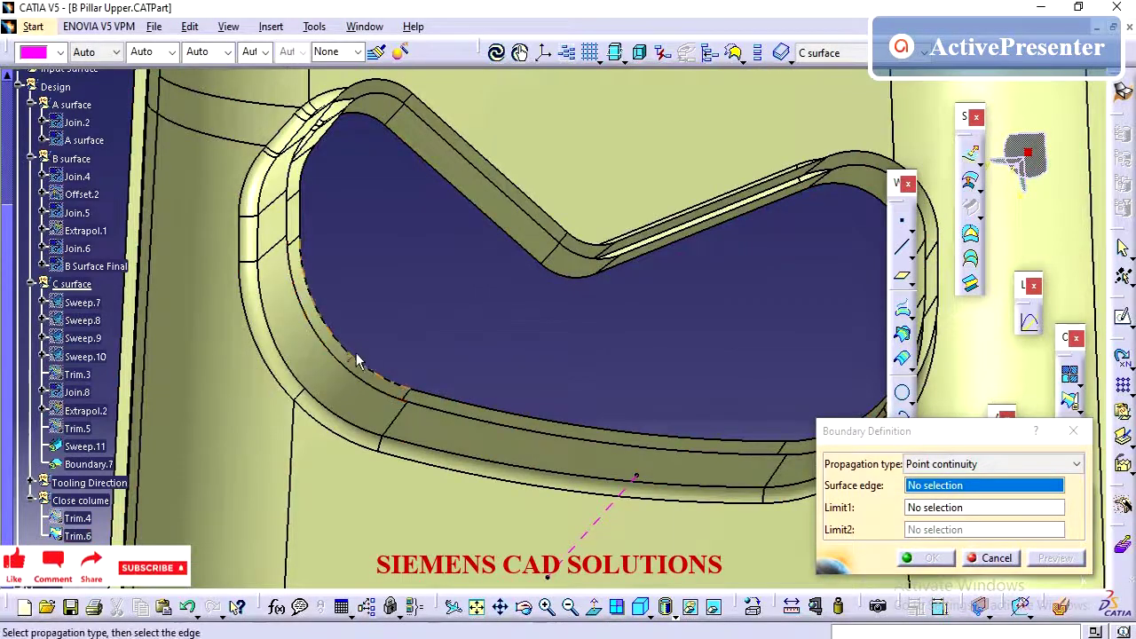
middle_click_drag(458, 342, 672, 190)
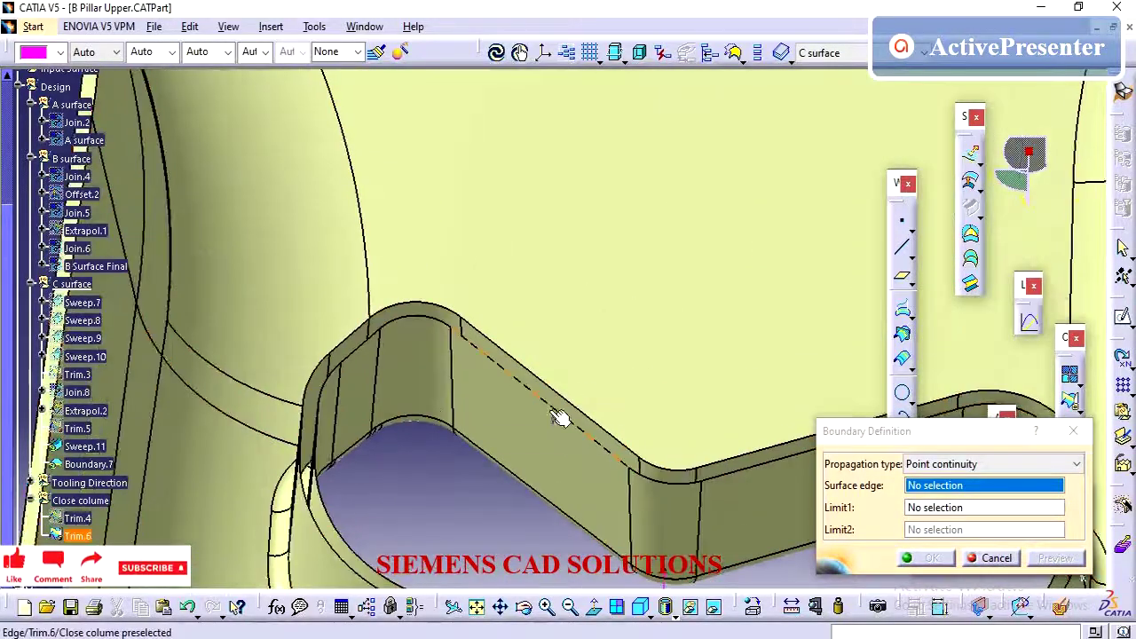
left_click(562, 417)
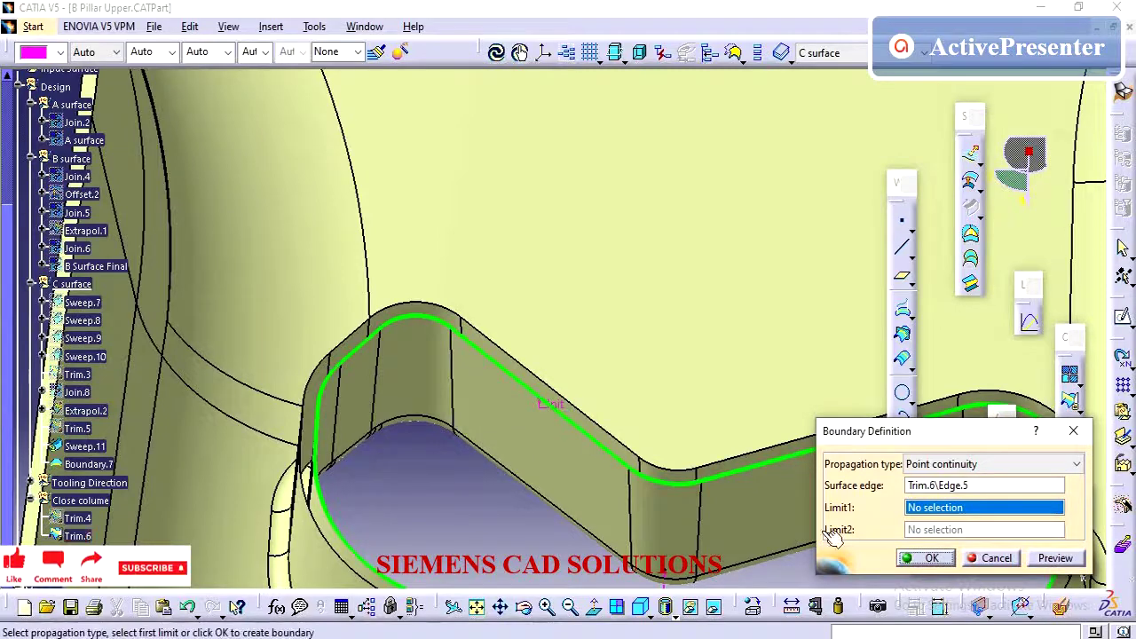
left_click(923, 559)
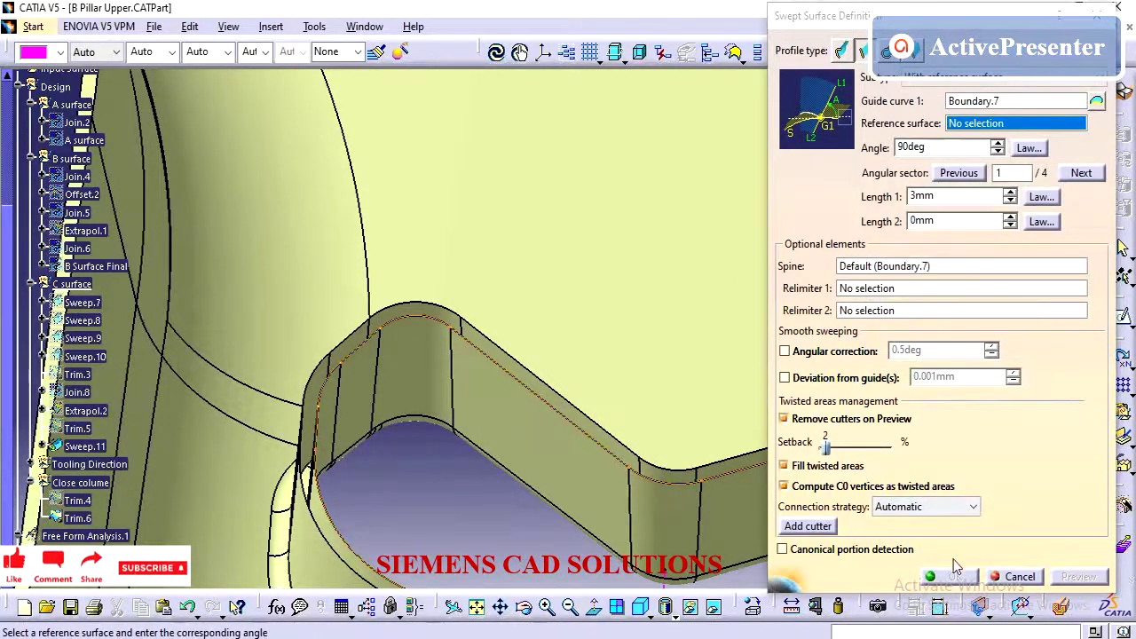
left_click(1016, 577)
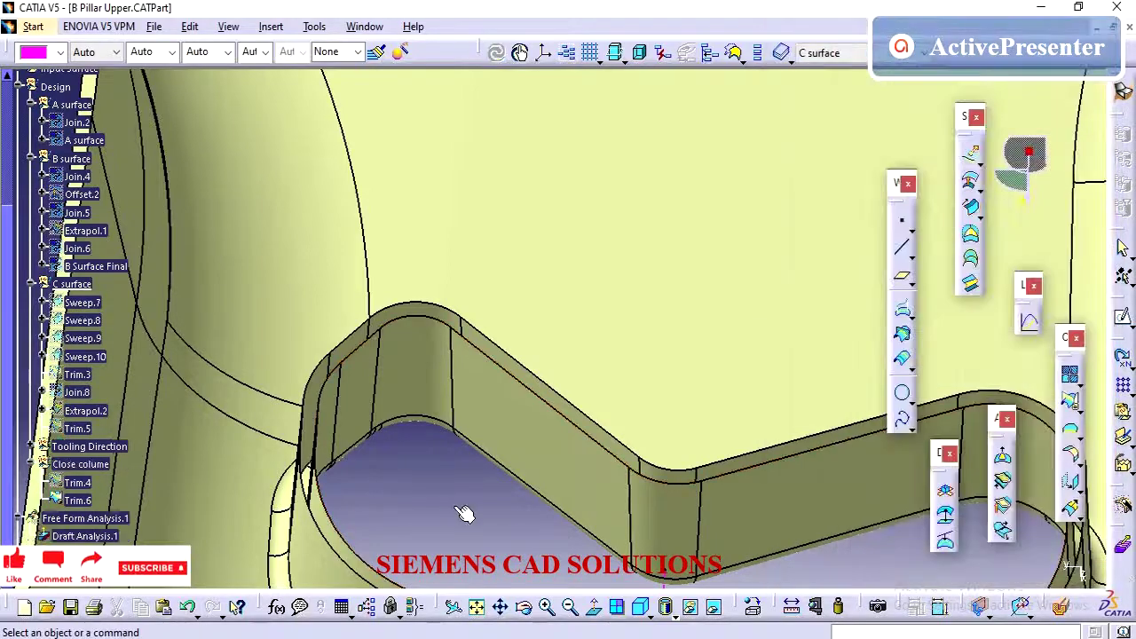
- Hide Trim.6 in the Close colume set and show Join.4 in the B surface set
left_click(77, 500)
right_click(77, 501)
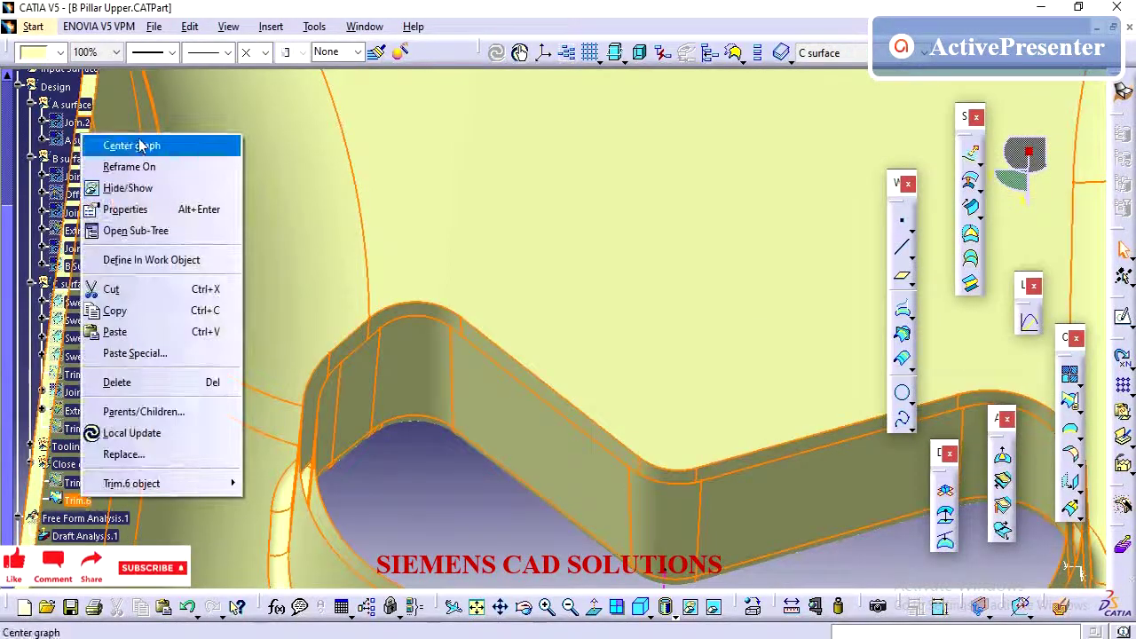
left_click(125, 186)
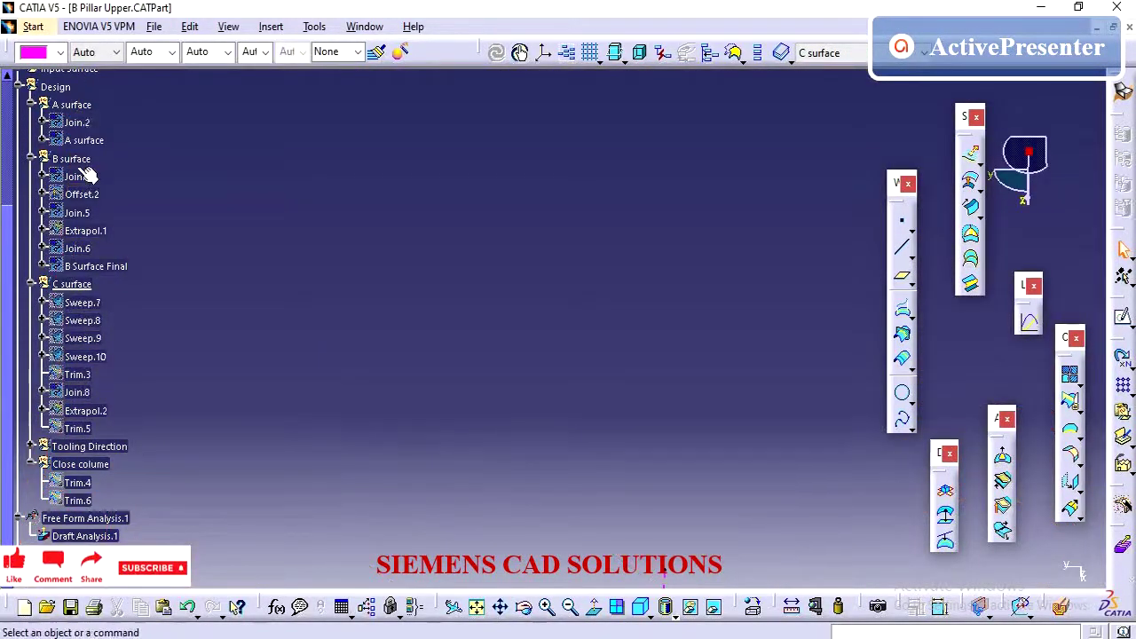
right_click(77, 176)
left_click(152, 229)
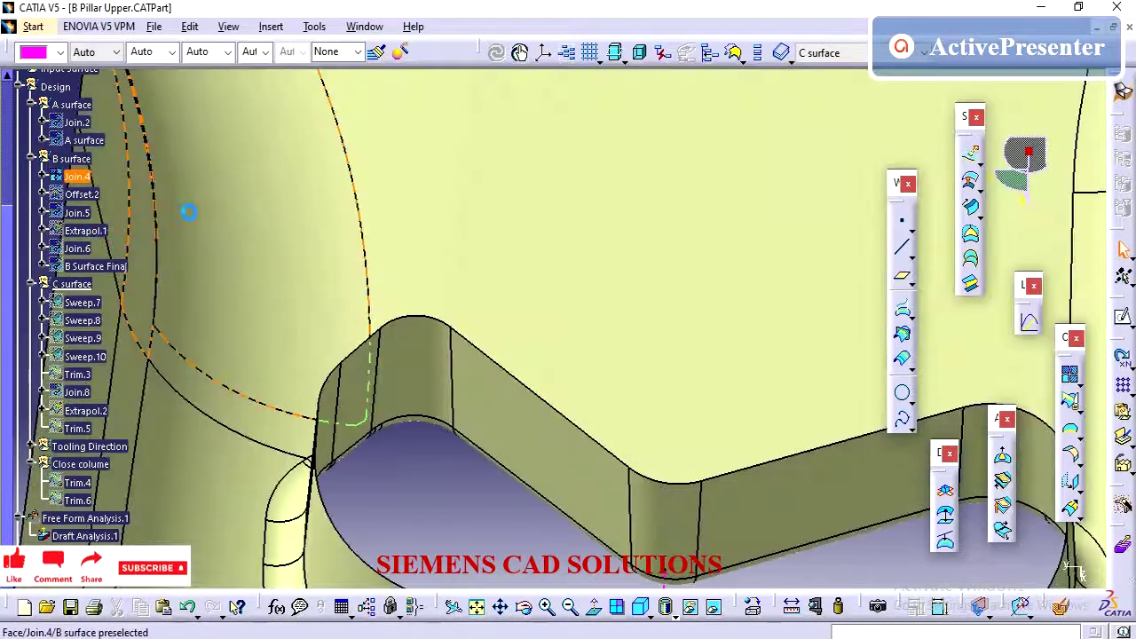
left_click(477, 346)
scroll(477, 351, "up", 1)
middle_click_drag(476, 334, 485, 437)
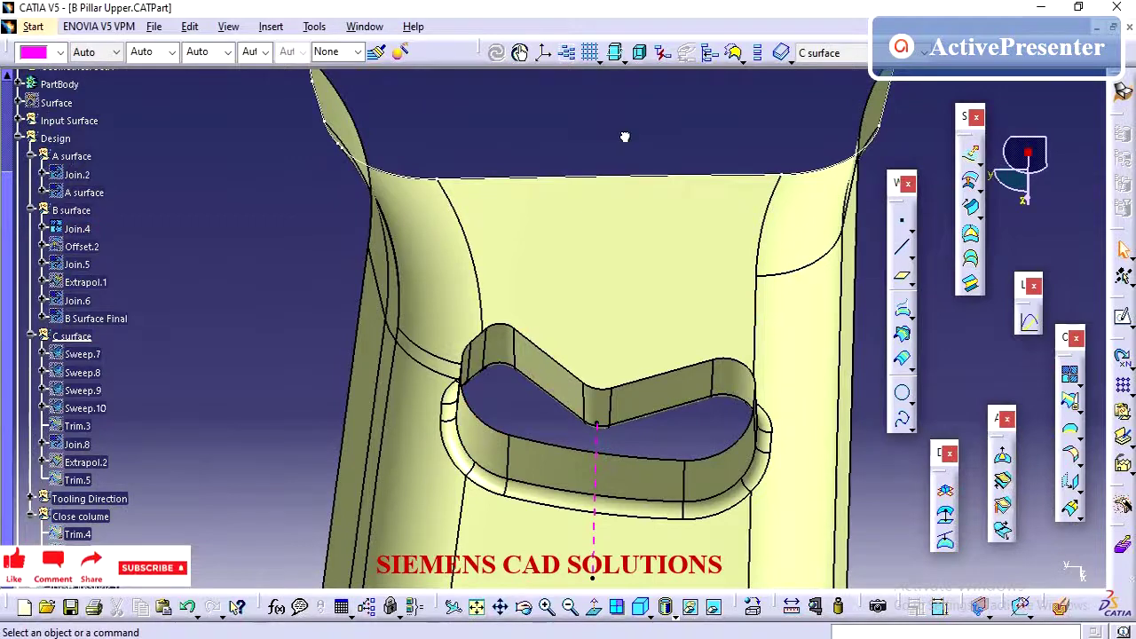
middle_click_drag(684, 428, 809, 299)
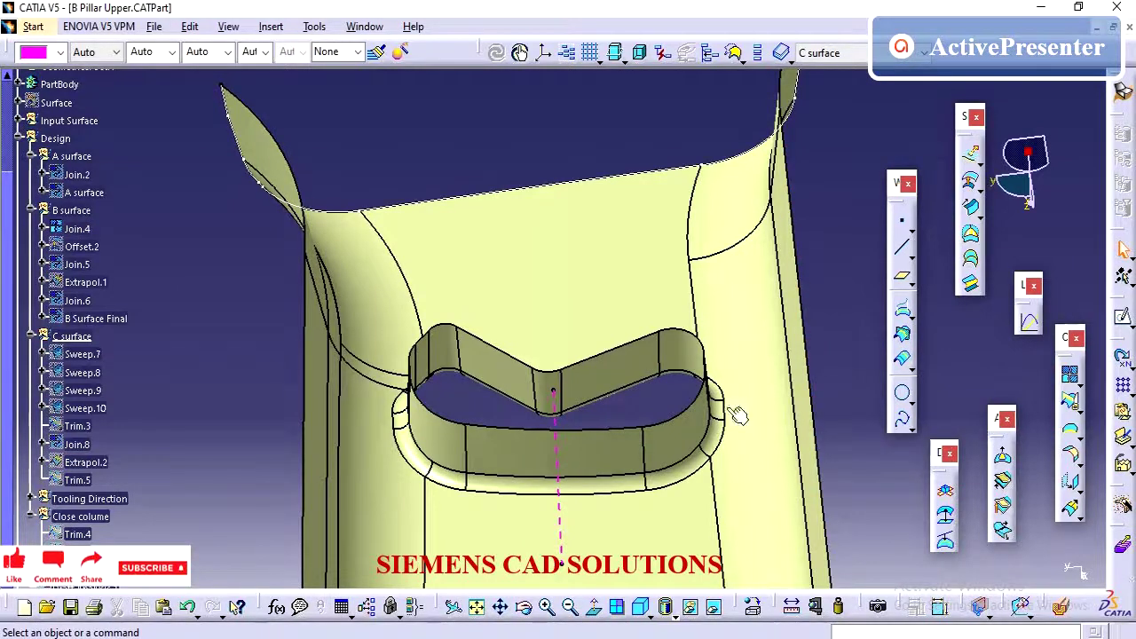
- Sweep a 3 mm line at 90deg to Join.4 along the point-continuous boundary of its slot wall's free edge, using angular sector 3
left_click(973, 208)
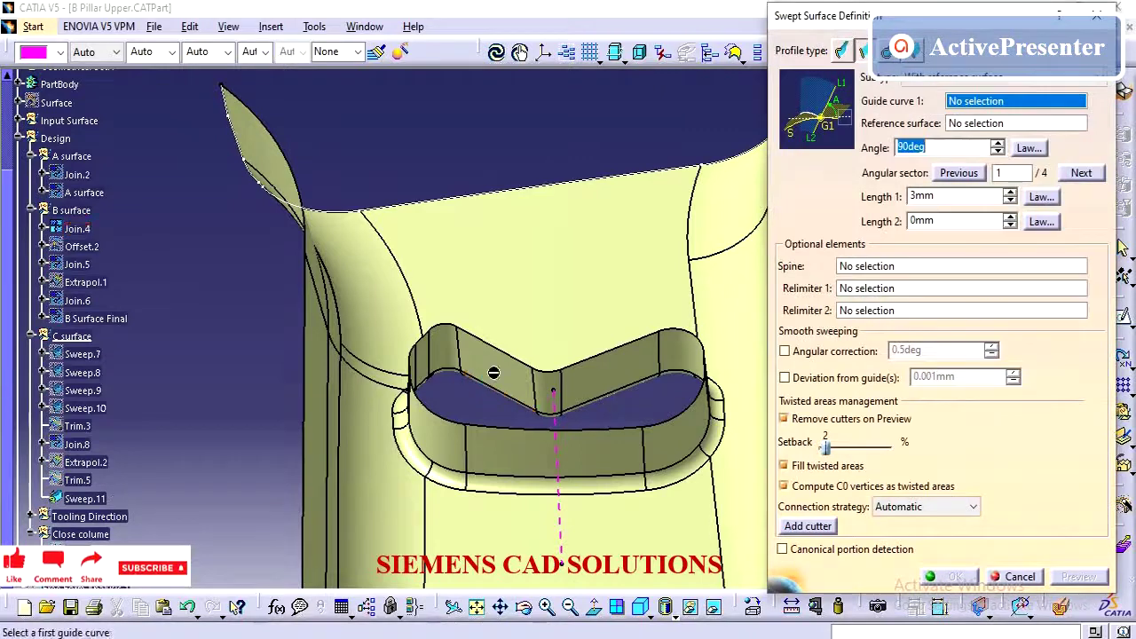
right_click(994, 104)
left_click(1003, 346)
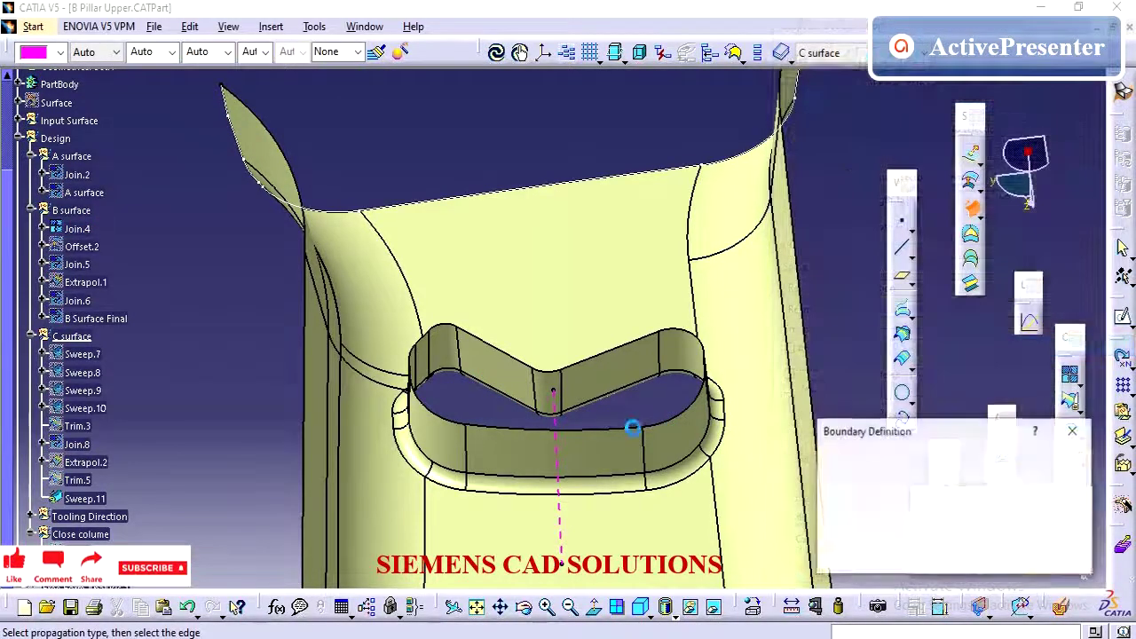
left_click(621, 430)
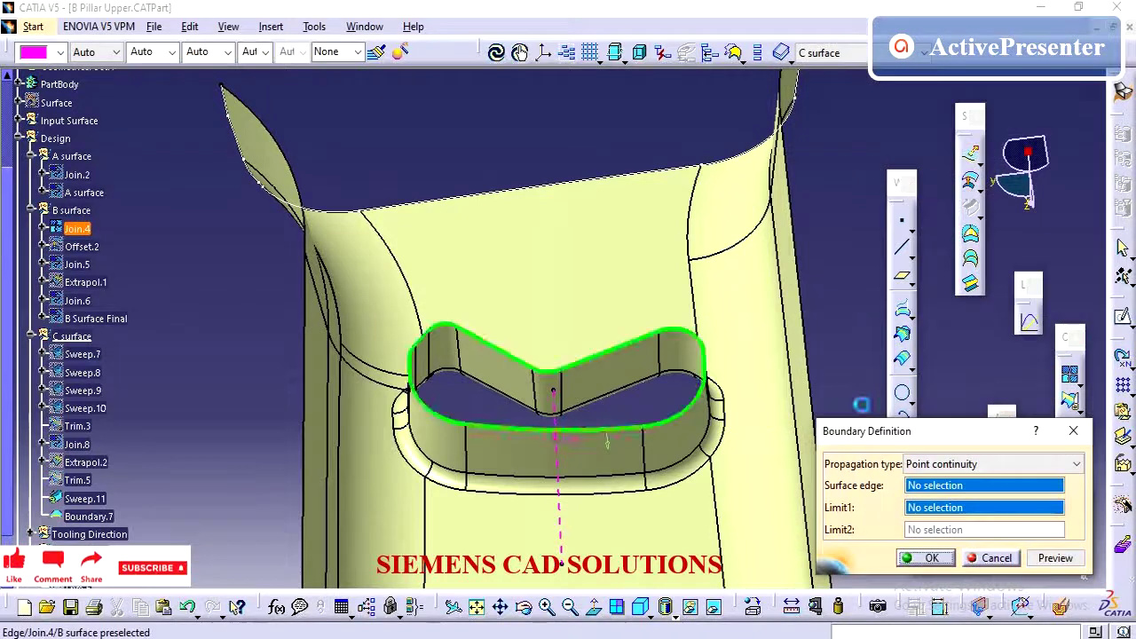
left_click(928, 558)
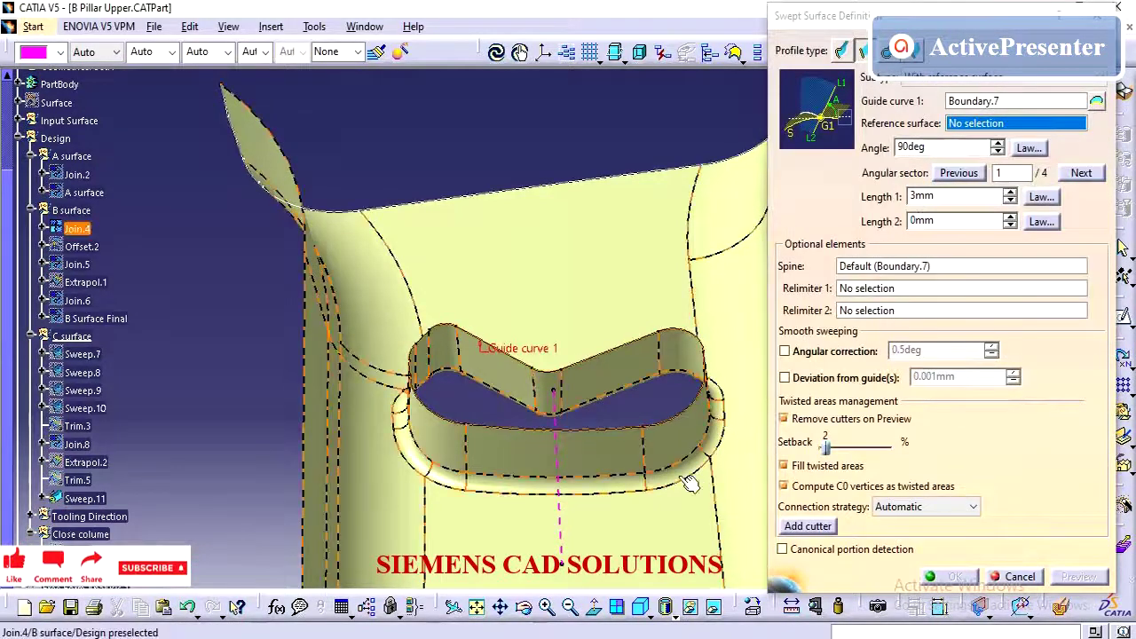
left_click(621, 461)
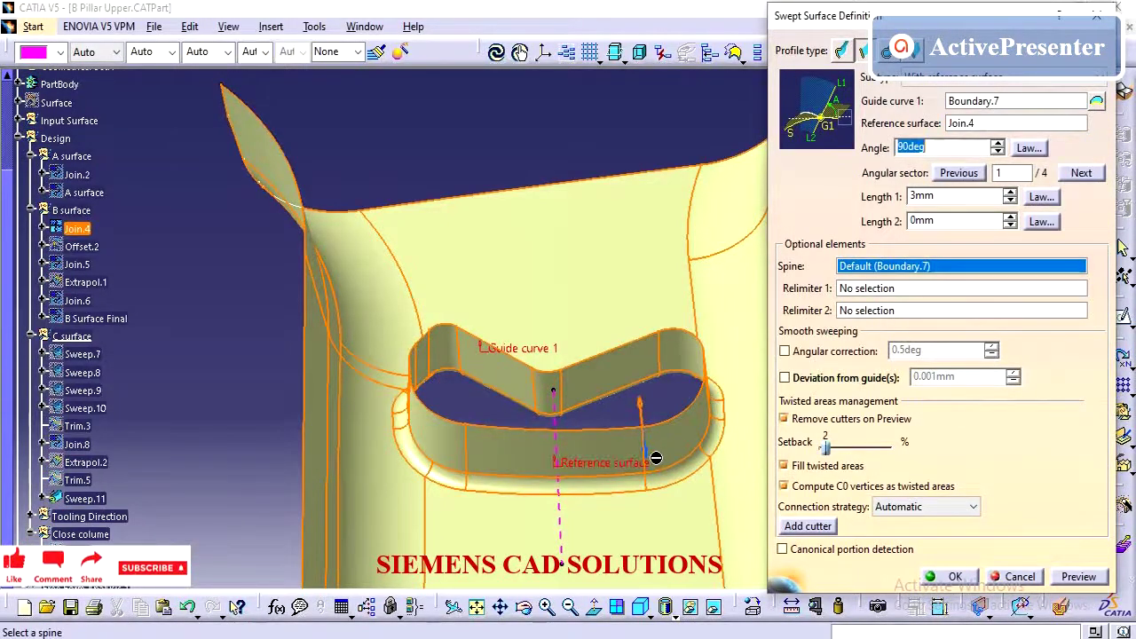
left_click(648, 460)
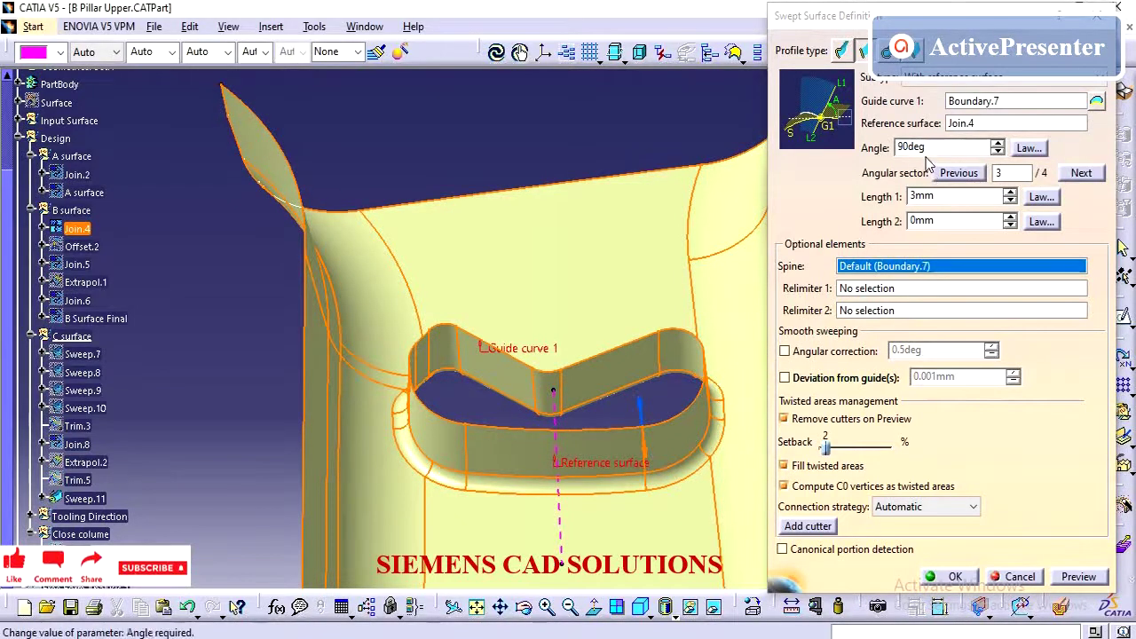
left_click(953, 576)
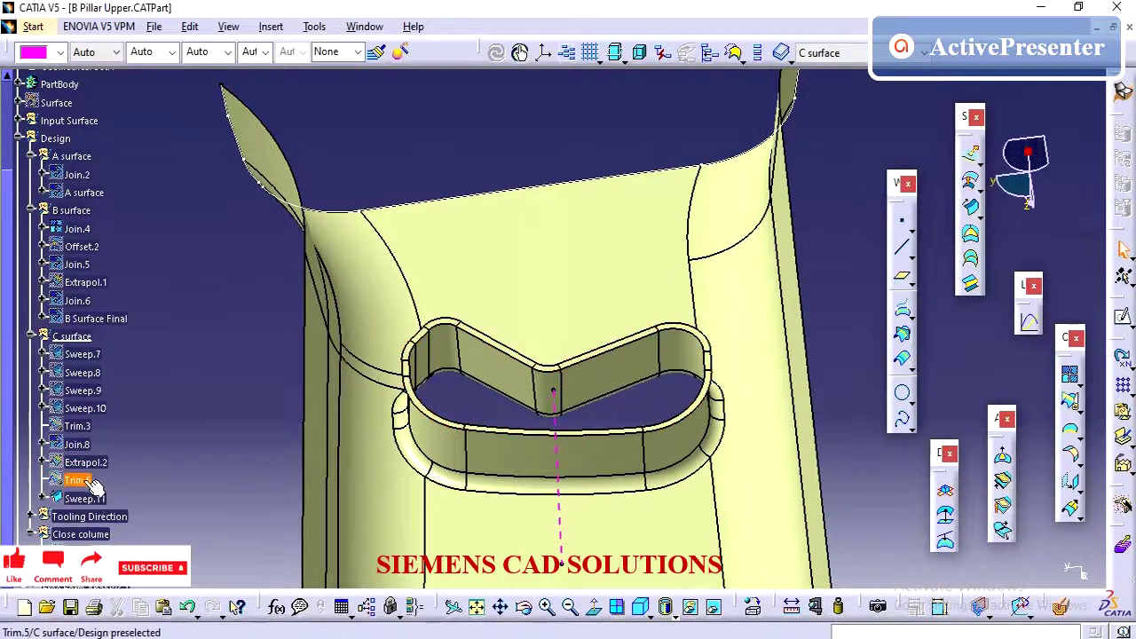
scroll(96, 487, "down", 1)
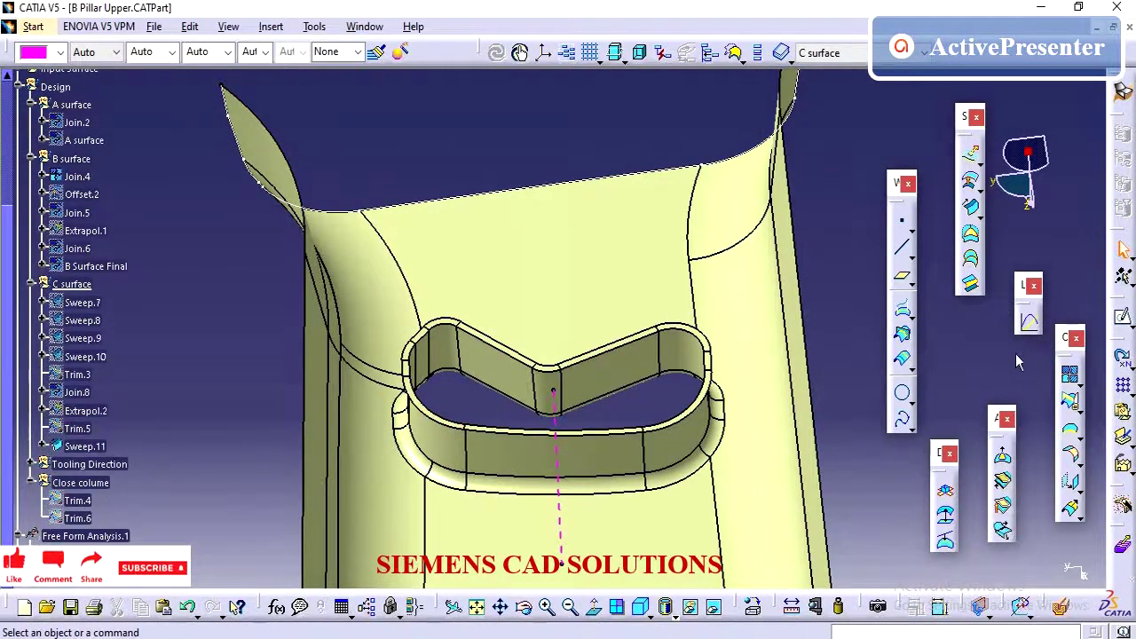
- Create a join from Sweep.11 alone in the C surface set, with a 0.001 mm merging distance
left_click(1069, 374)
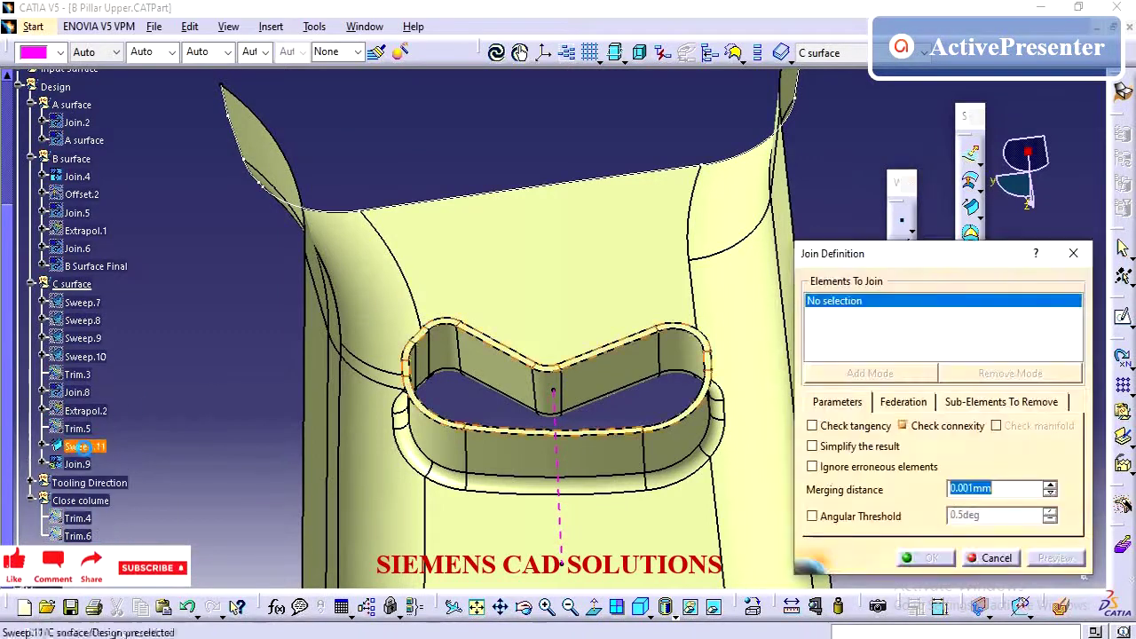
left_click(79, 447)
left_click(923, 558)
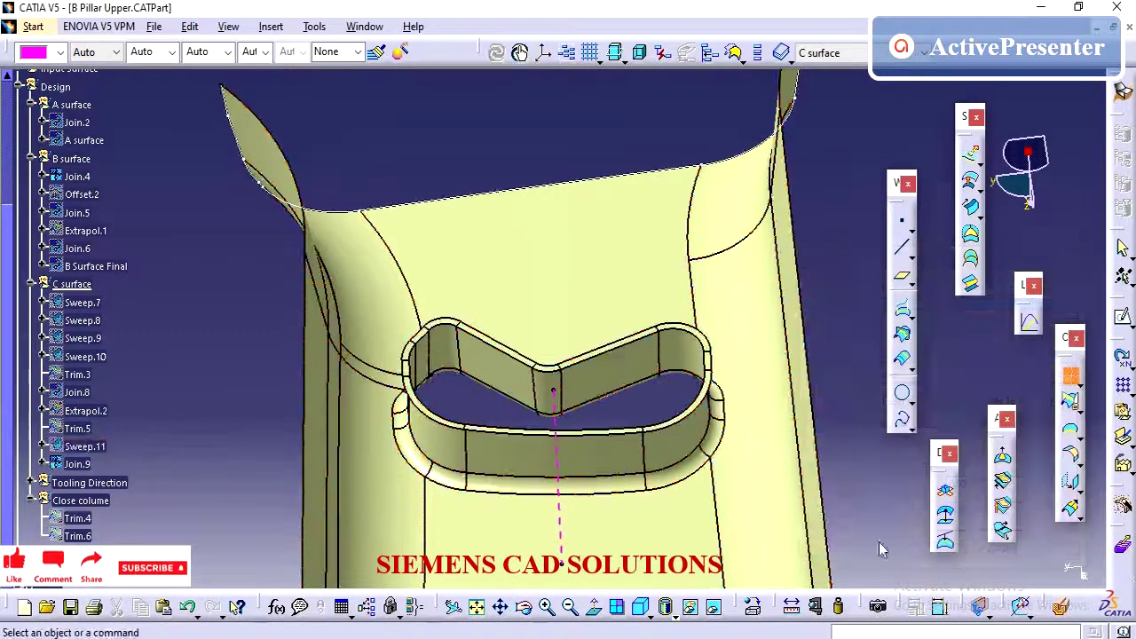
- Show Trim.6 in the Close colume set and hide Join.4 in the B surface set
scroll(124, 455, "down", 2)
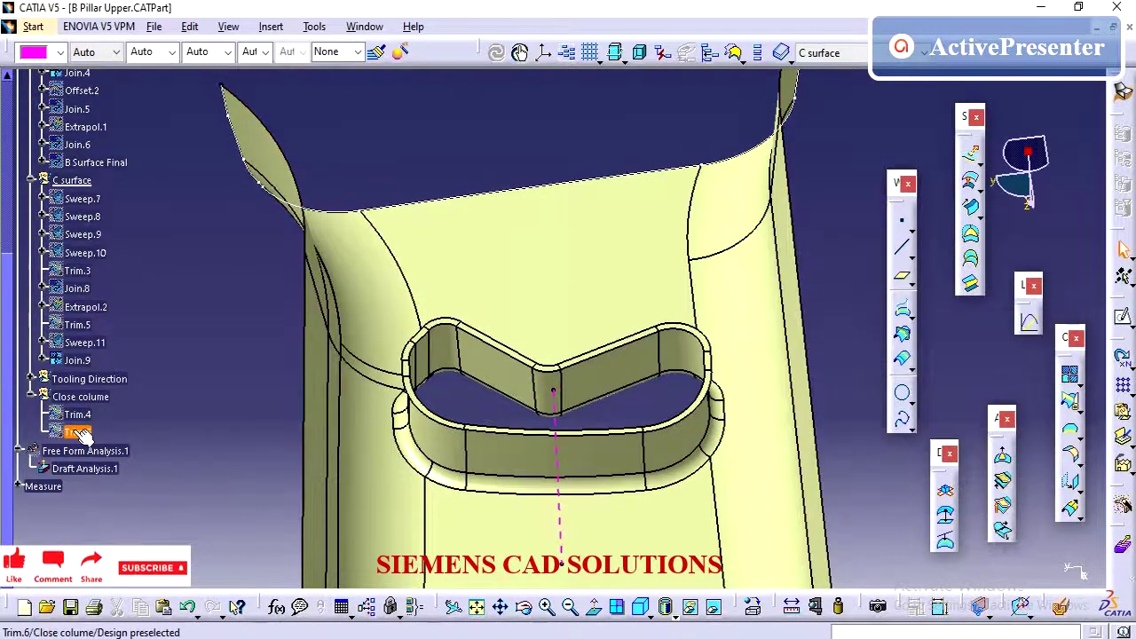
right_click(80, 432)
left_click(120, 117)
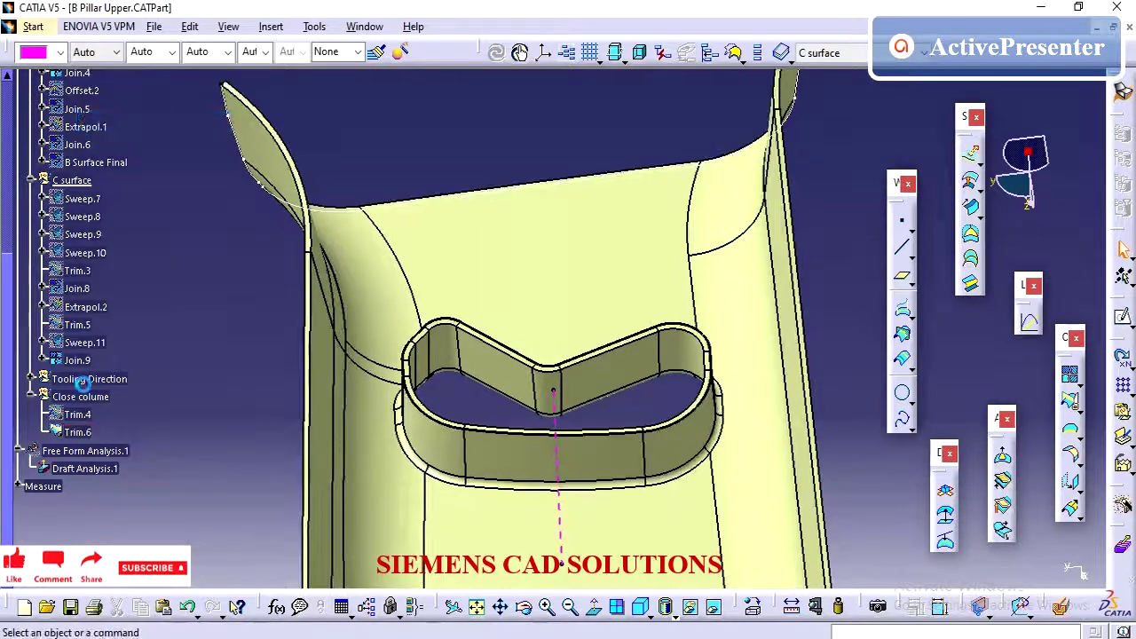
scroll(109, 203, "up", 2)
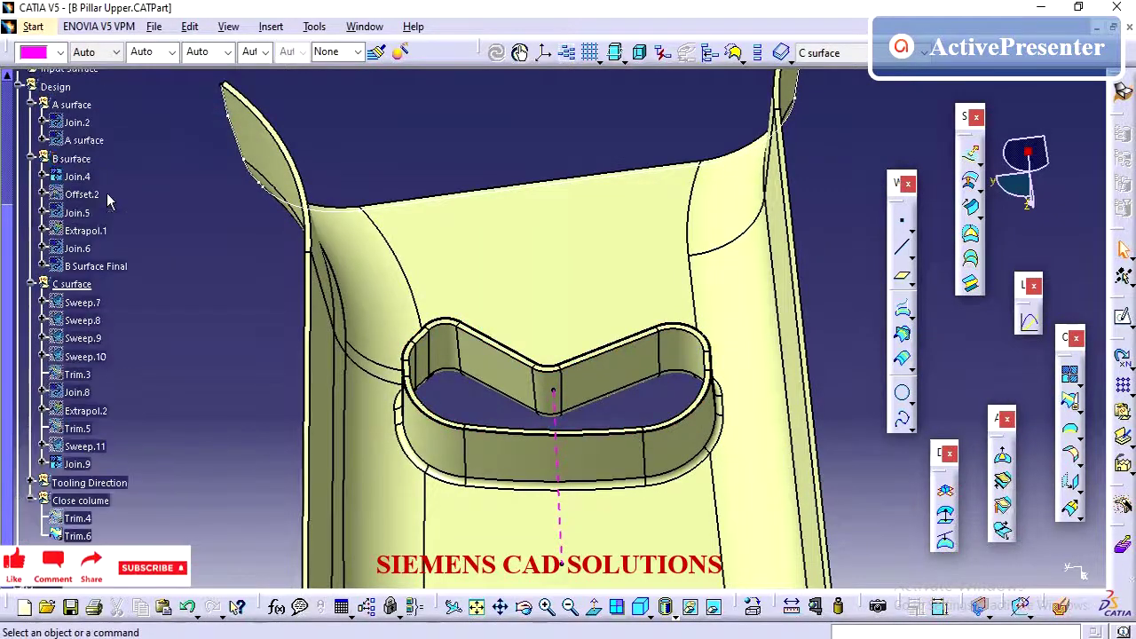
right_click(78, 176)
left_click(125, 228)
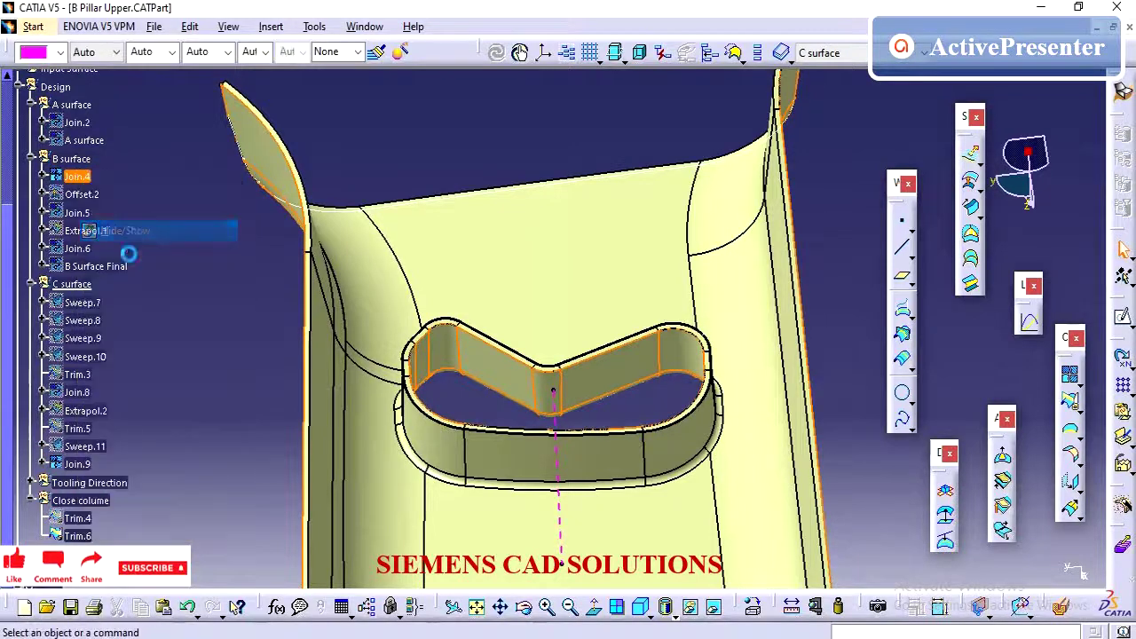
scroll(128, 270, "down", 5)
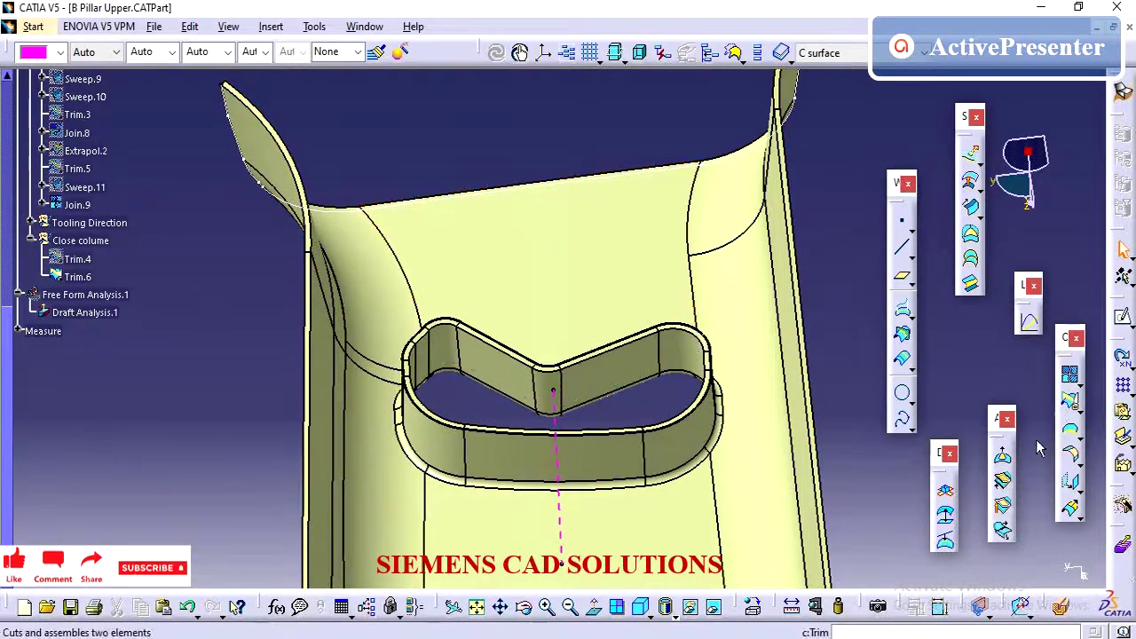
left_click(1067, 410)
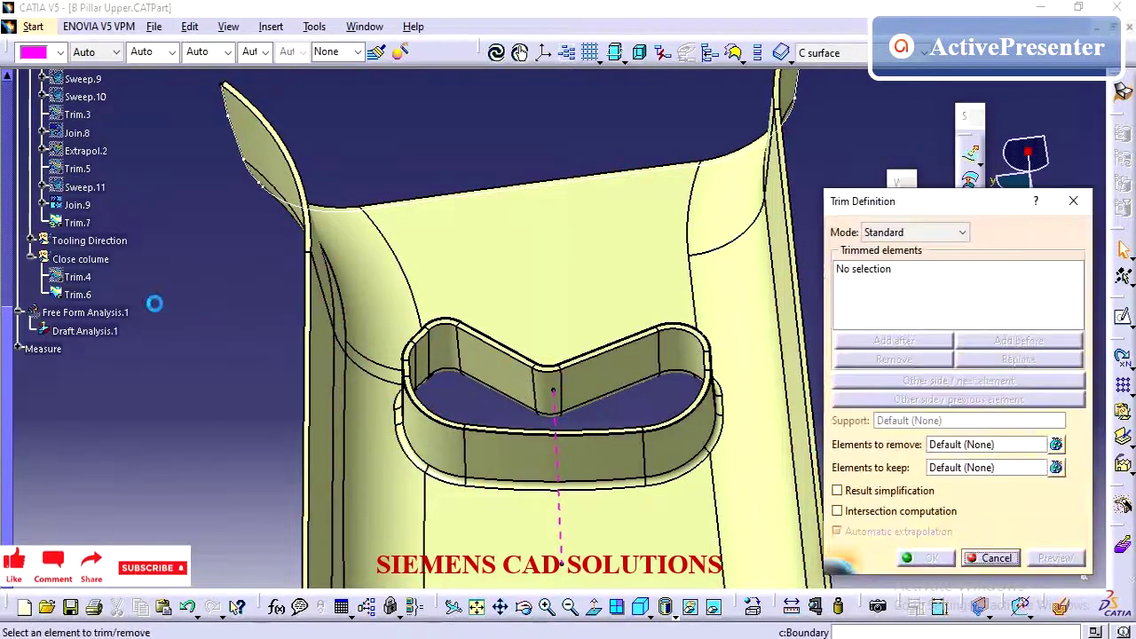
left_click(990, 557)
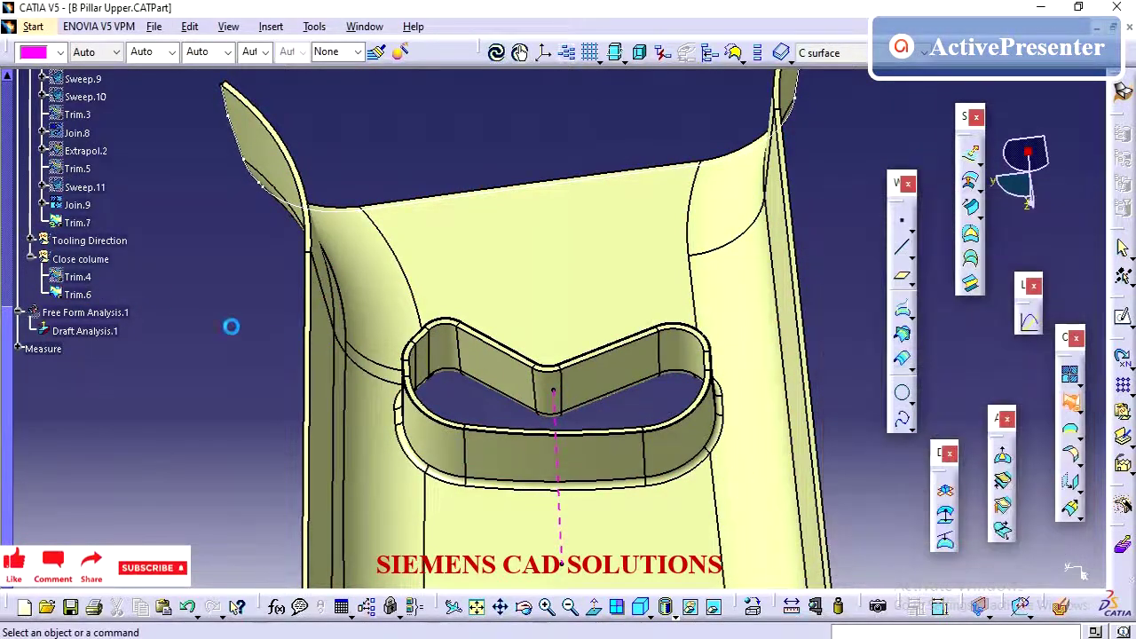
- Set Close colume as the in-work object and trim Trim.6 with Join.9 of the slot opening in standard mode
right_click(105, 240)
left_click(213, 368)
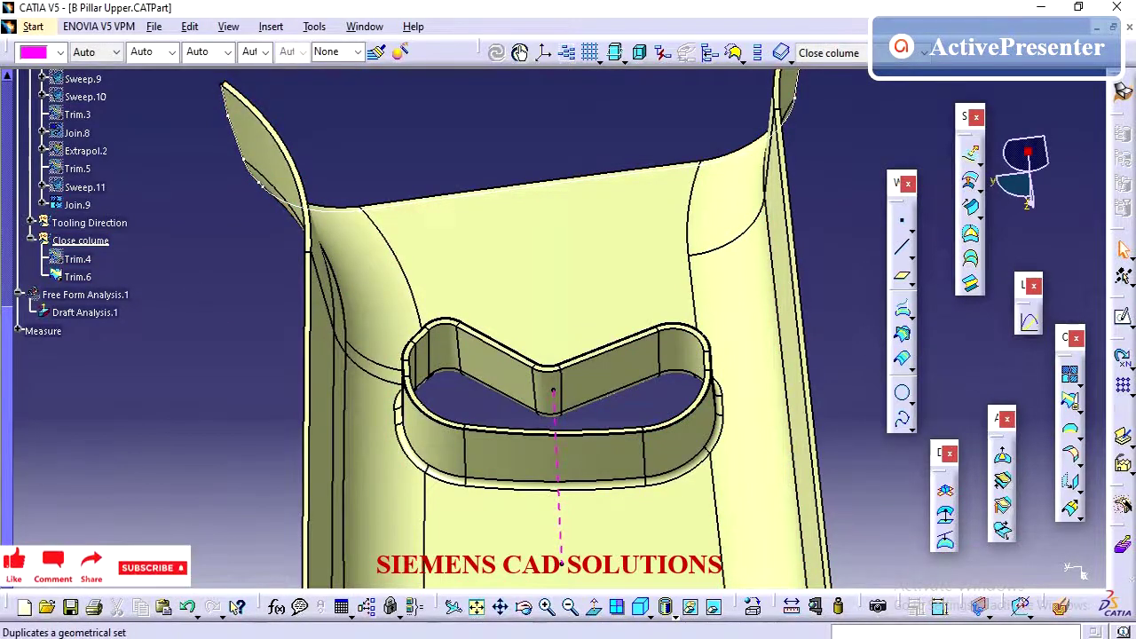
left_click(1072, 404)
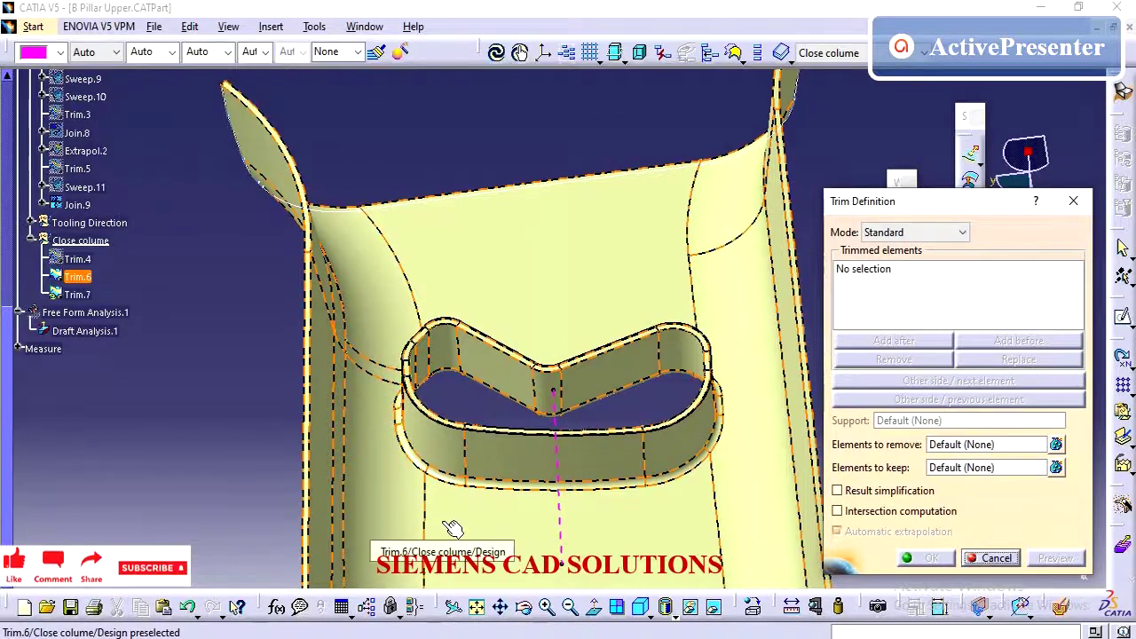
left_click(497, 370)
middle_click_drag(464, 491, 495, 401)
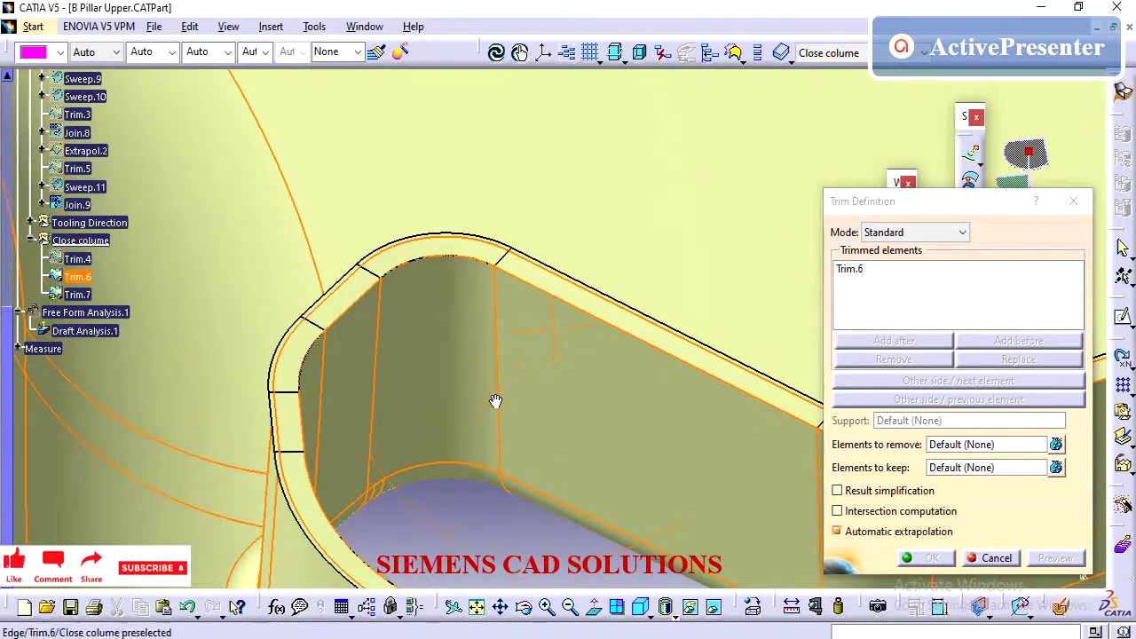
middle_click_drag(429, 451, 619, 286)
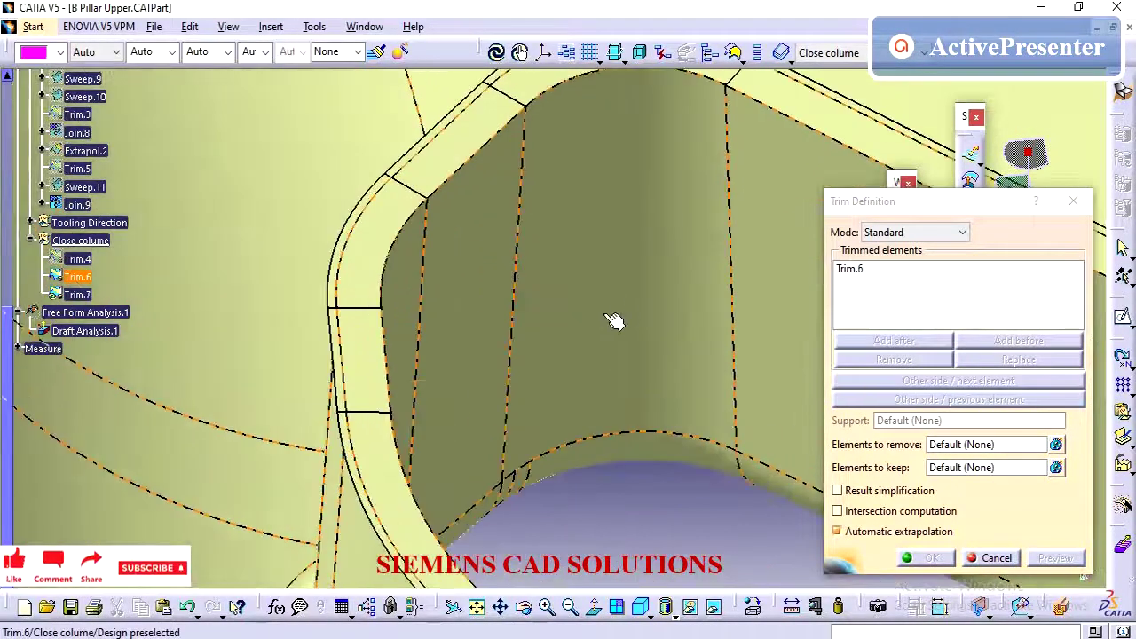
middle_click_drag(595, 327, 581, 470, "ctrl")
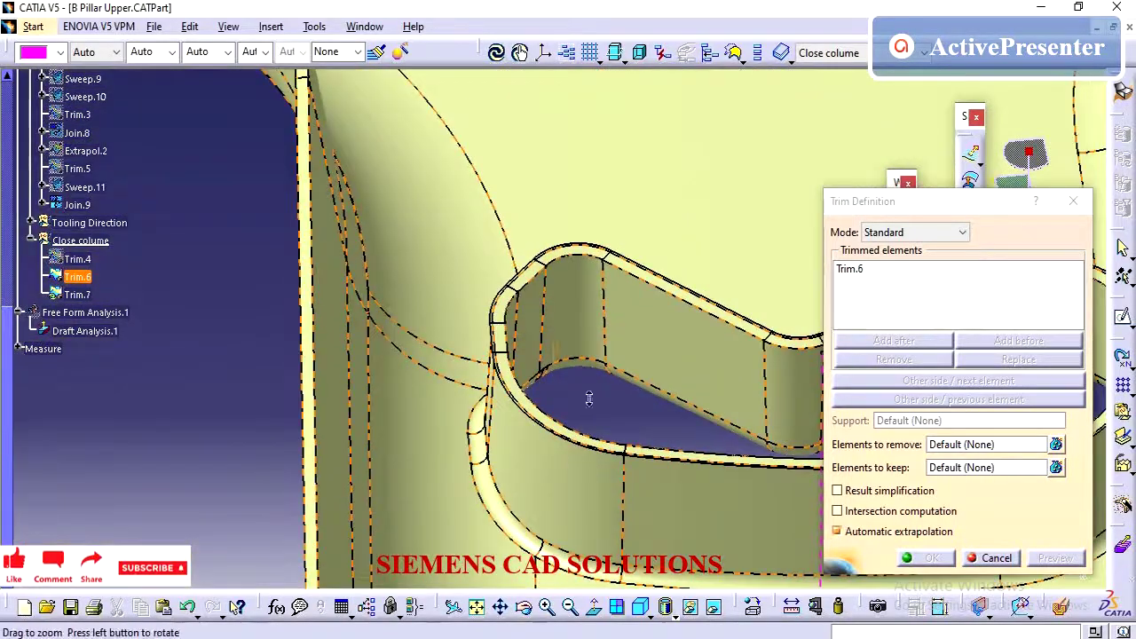
middle_click_drag(588, 399, 586, 310, "ctrl")
middle_click_drag(577, 444, 662, 365)
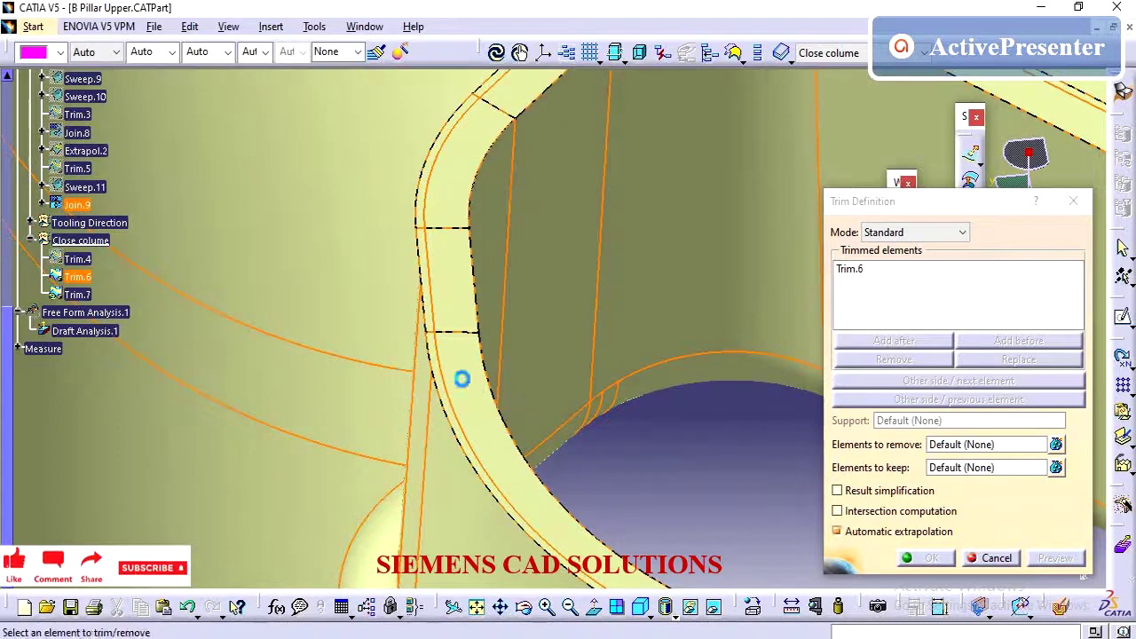
left_click(465, 379)
left_click(926, 558)
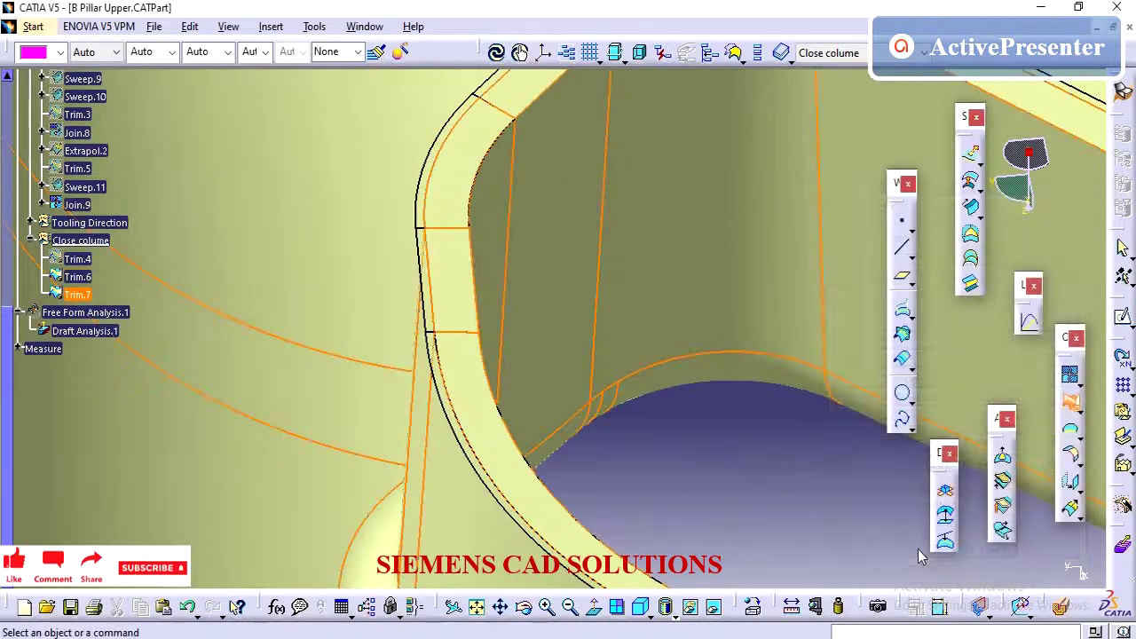
- Create a join from Trim.7 in the Close colume set with a 0.001 mm merging distance
middle_click_drag(689, 432, 688, 577, "ctrl")
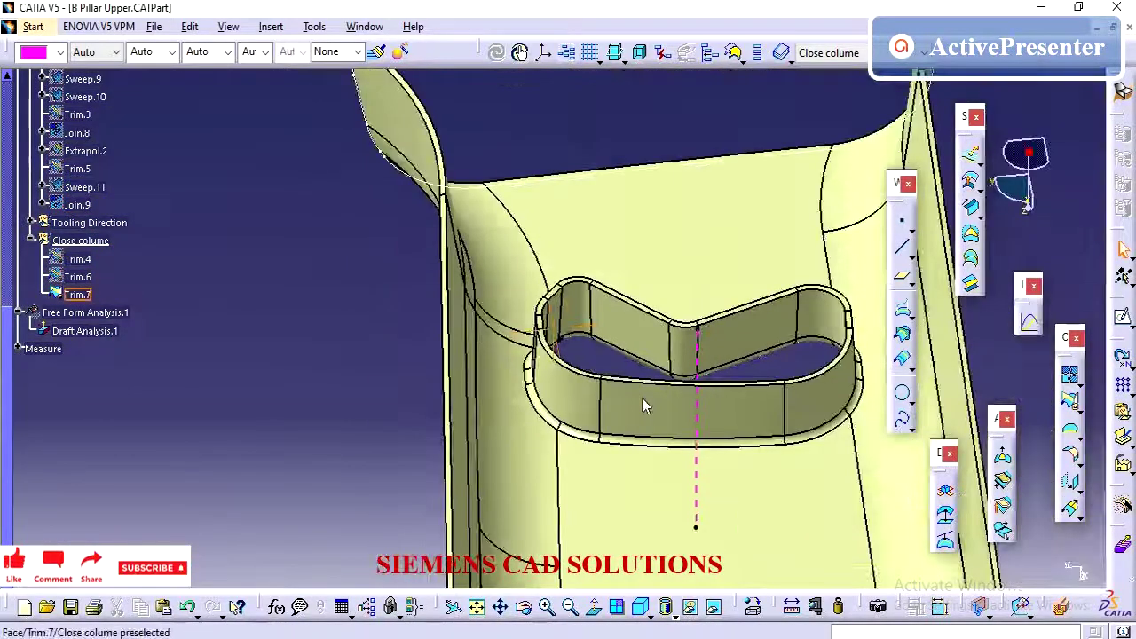
middle_click_drag(645, 406, 641, 612, "ctrl")
left_click(304, 358)
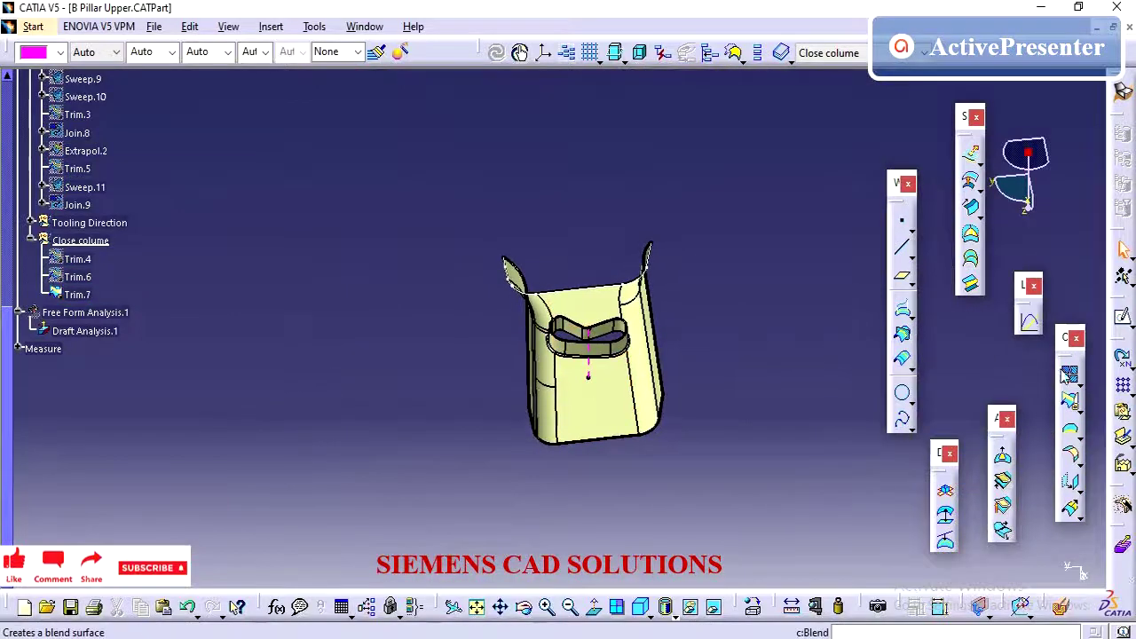
left_click(84, 295)
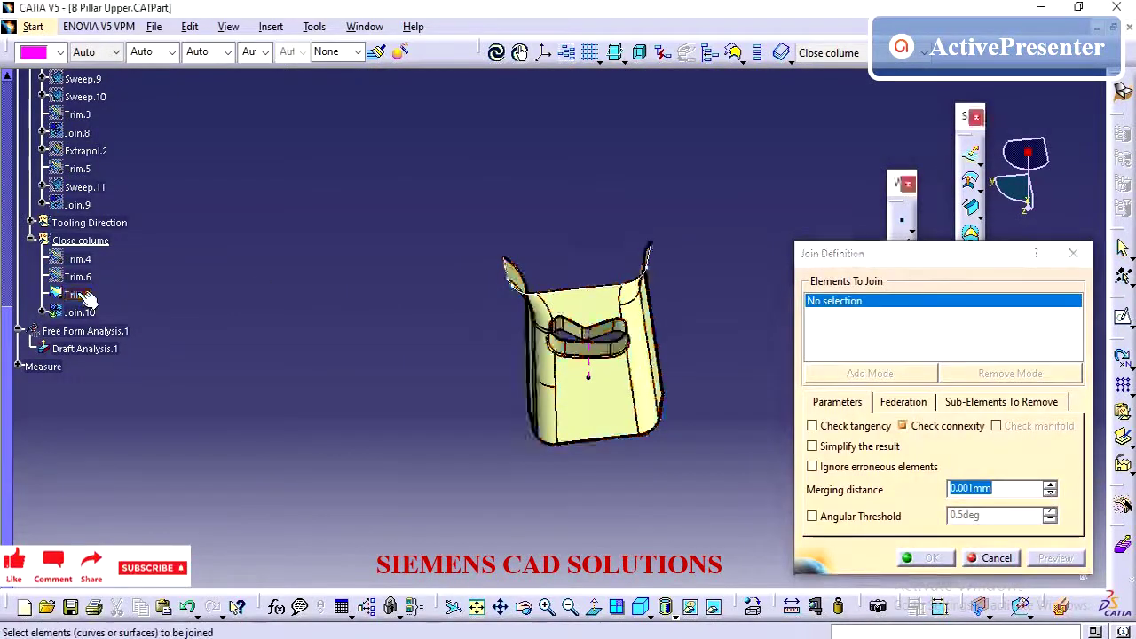
left_click(930, 558)
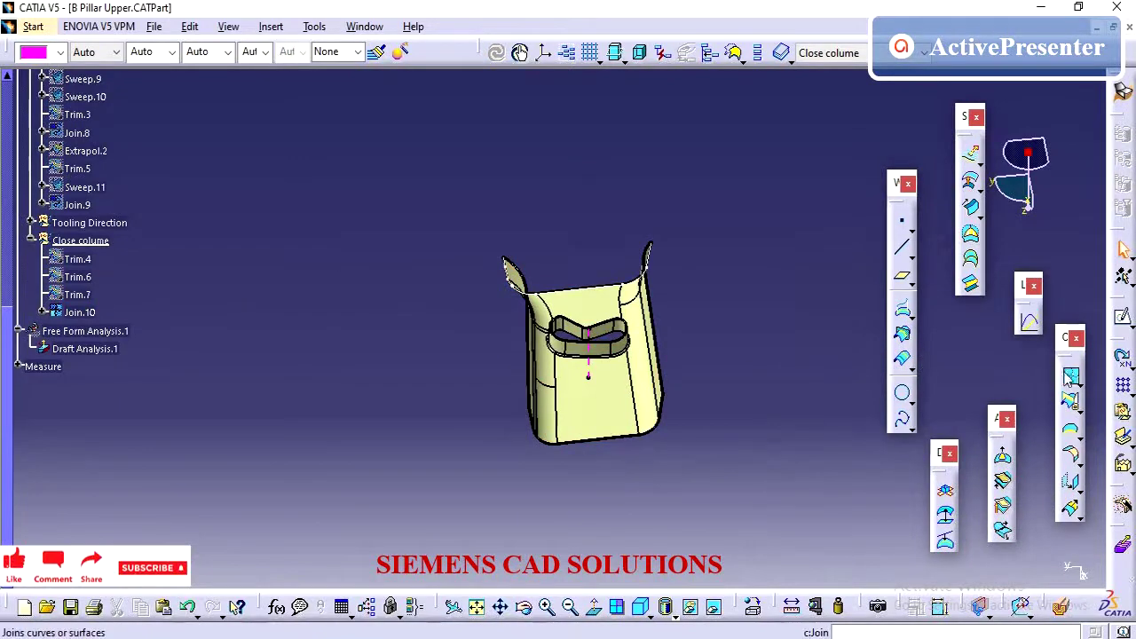
- Create another join from Join.10 and rename the new join Final close volume surface
left_click(1069, 374)
left_click(74, 313)
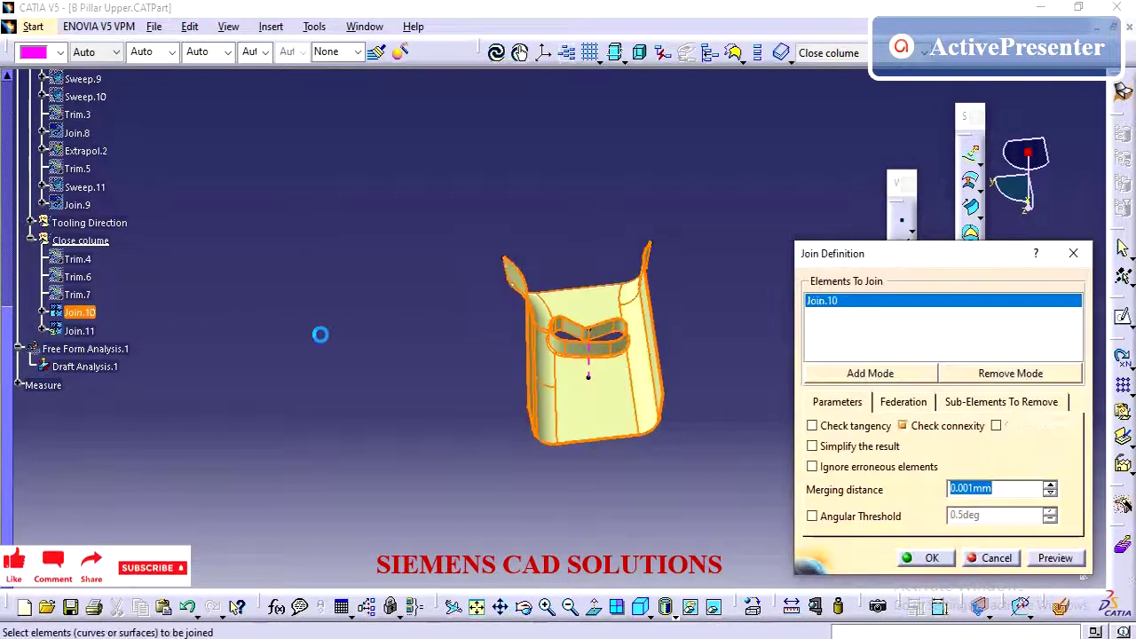
left_click(930, 557)
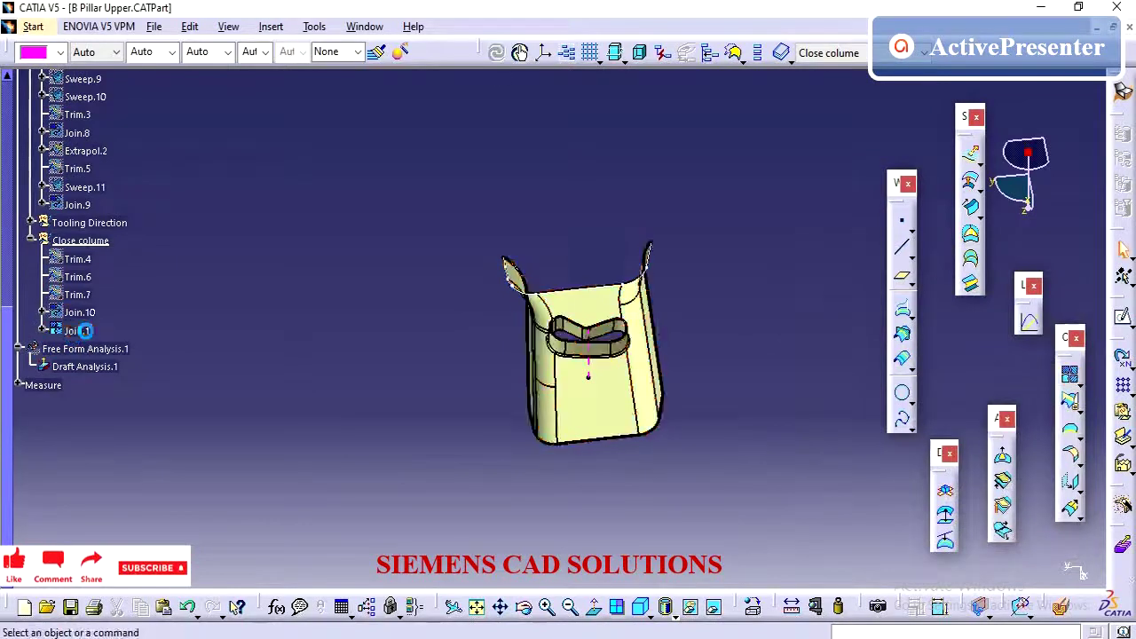
right_click(78, 331)
left_click(169, 356)
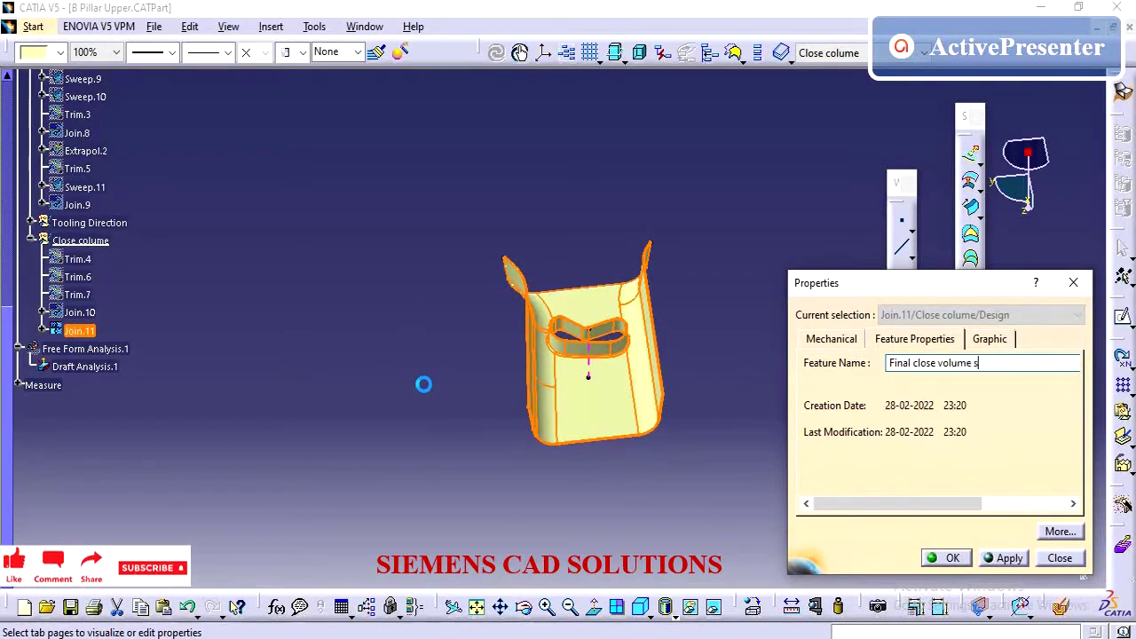
type("e")
key("Return")
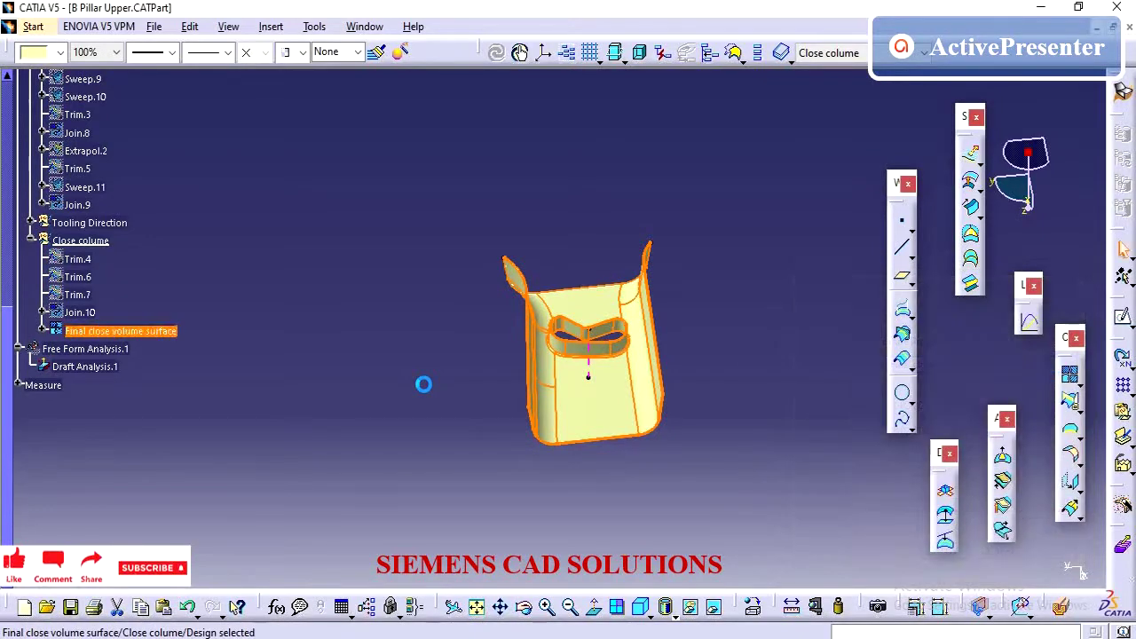
- Check Final close volume surface for free edges with a point-continuity Boundary, then cancel the command
left_click(1069, 406)
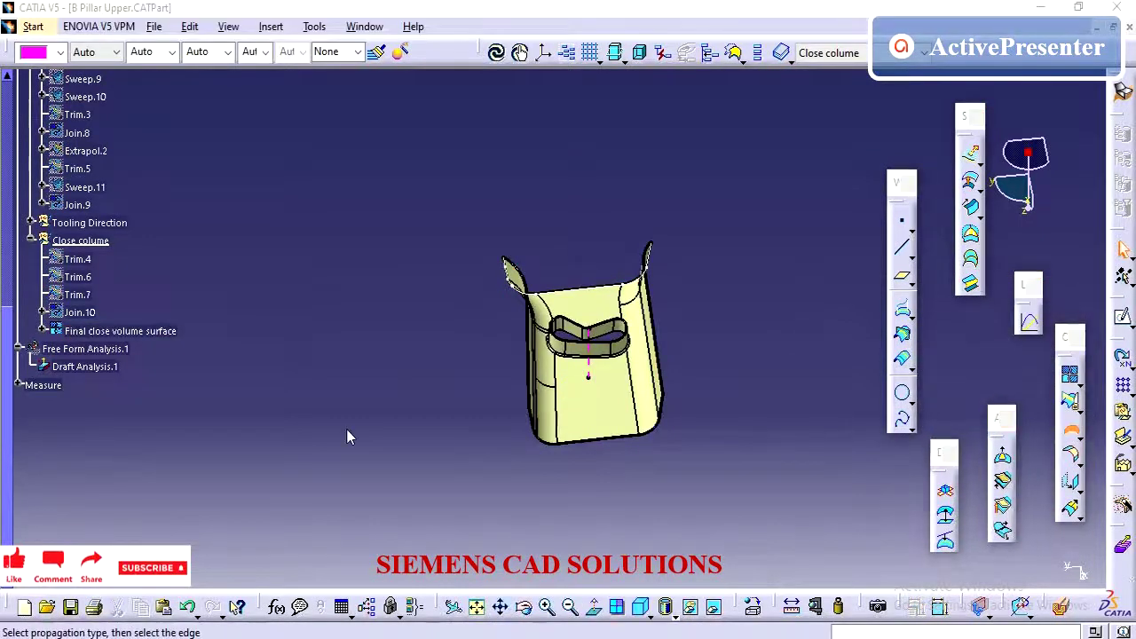
left_click(133, 331)
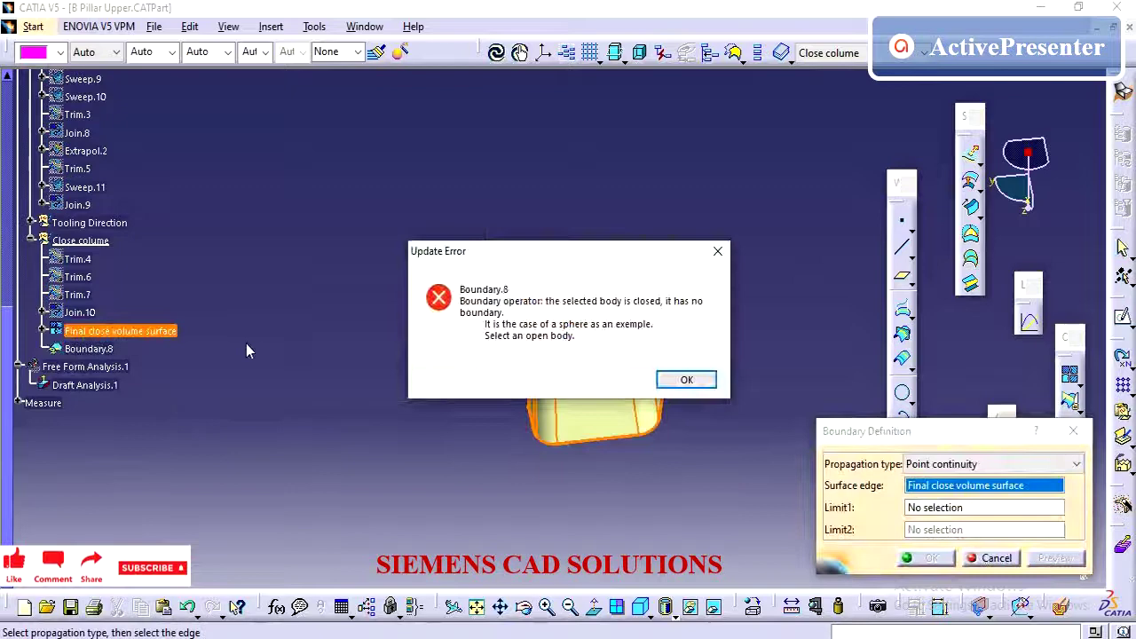
left_click(661, 379)
left_click(994, 559)
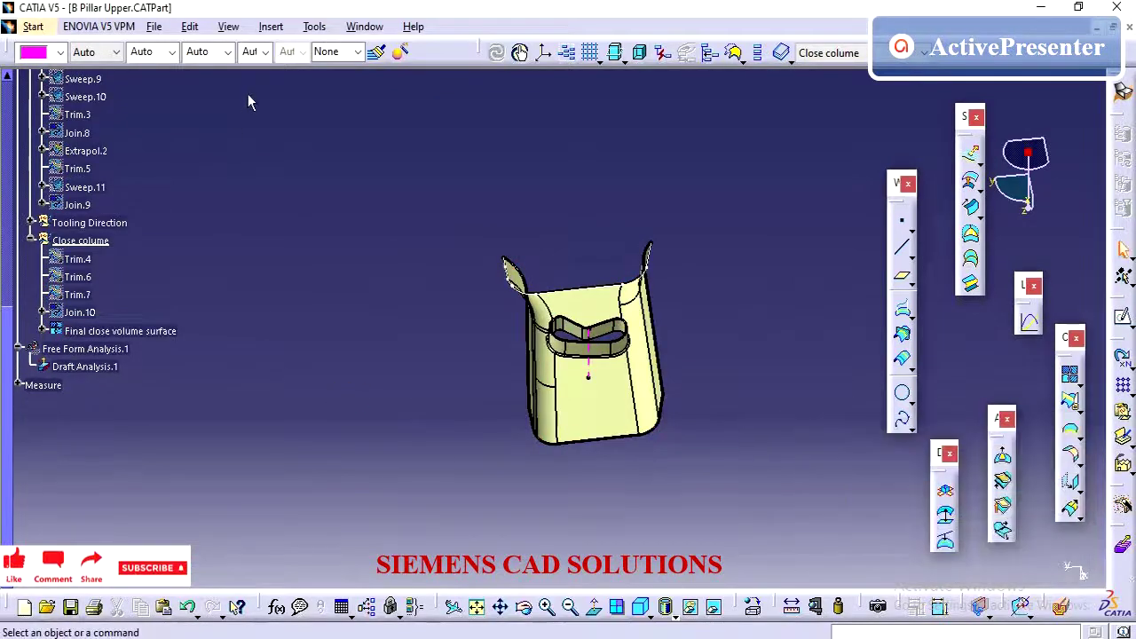
- Insert a new body into the part and rename it B Pillar Main Body
left_click(272, 27)
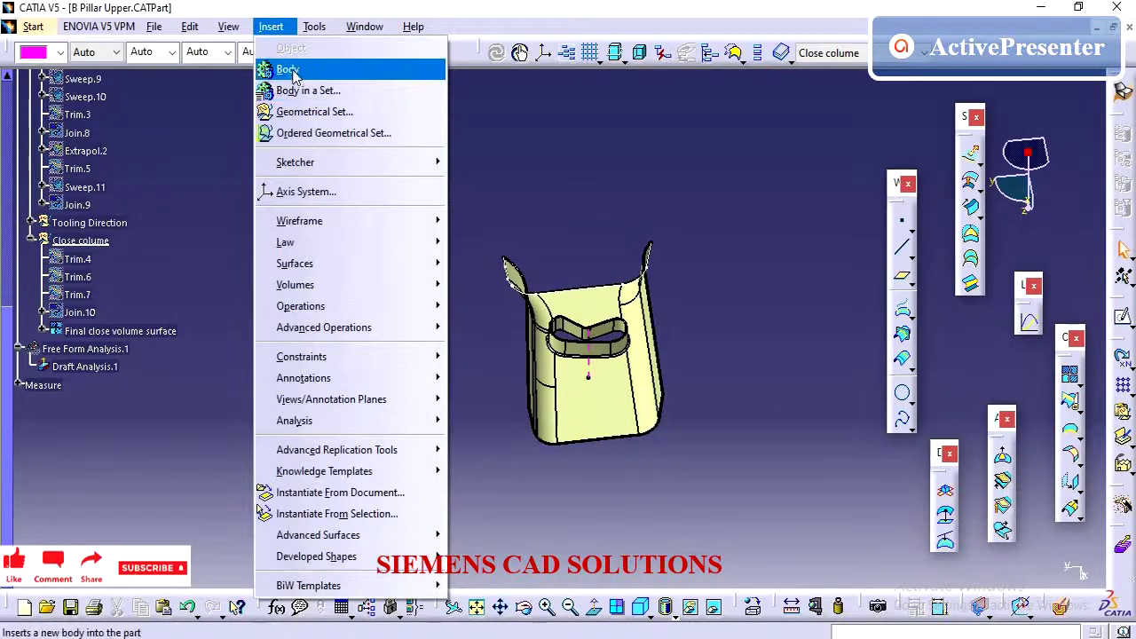
left_click(286, 69)
left_click(680, 370)
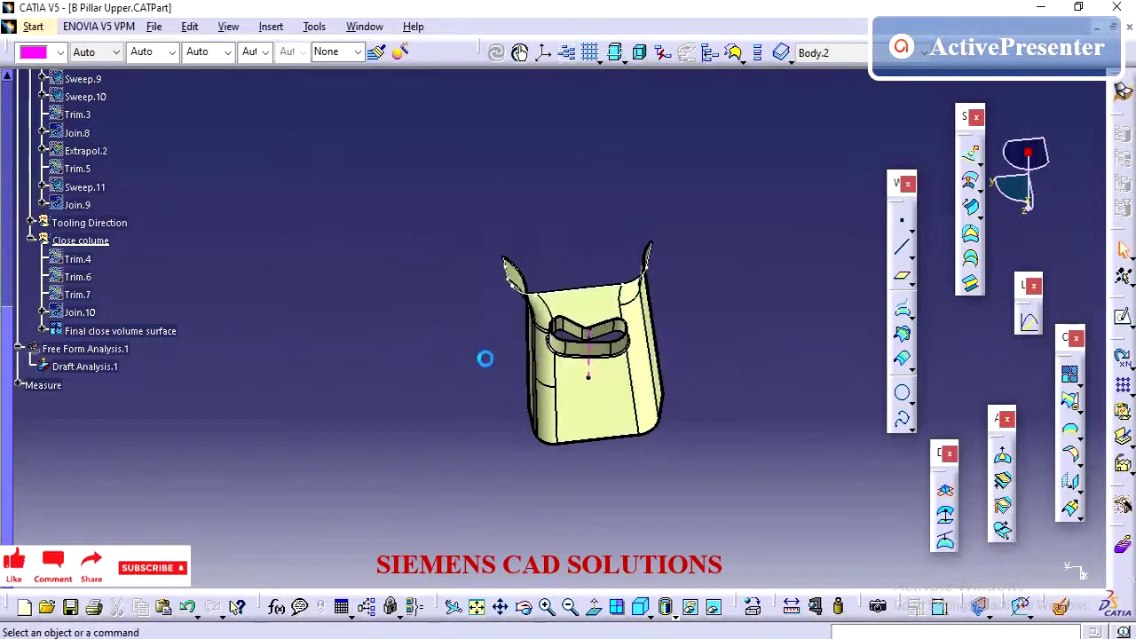
right_click(58, 385)
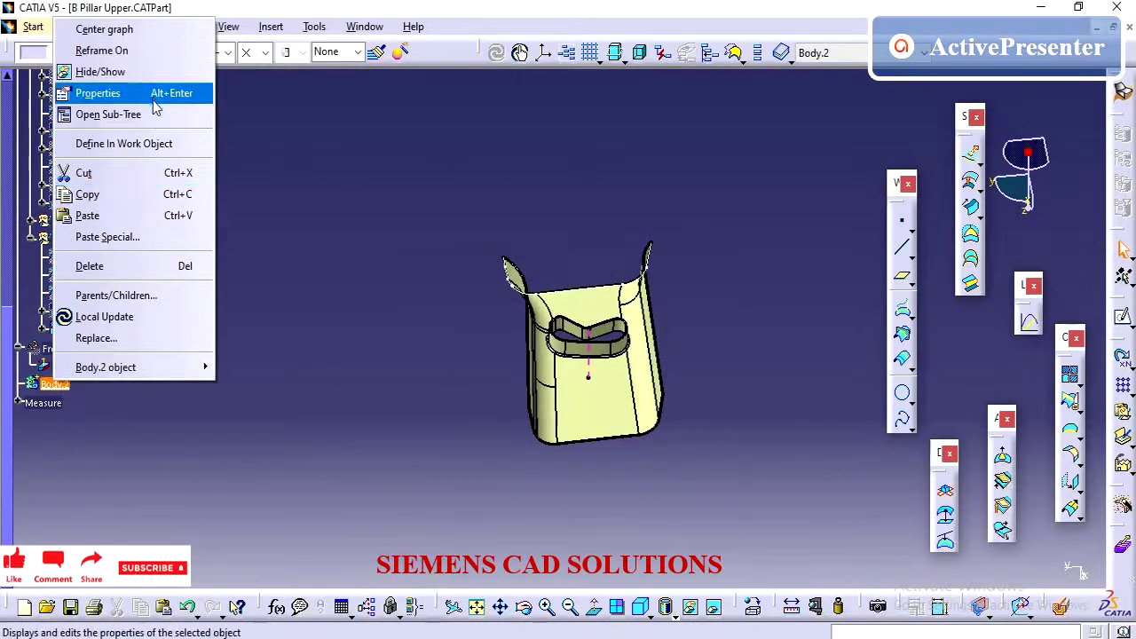
left_click(99, 92)
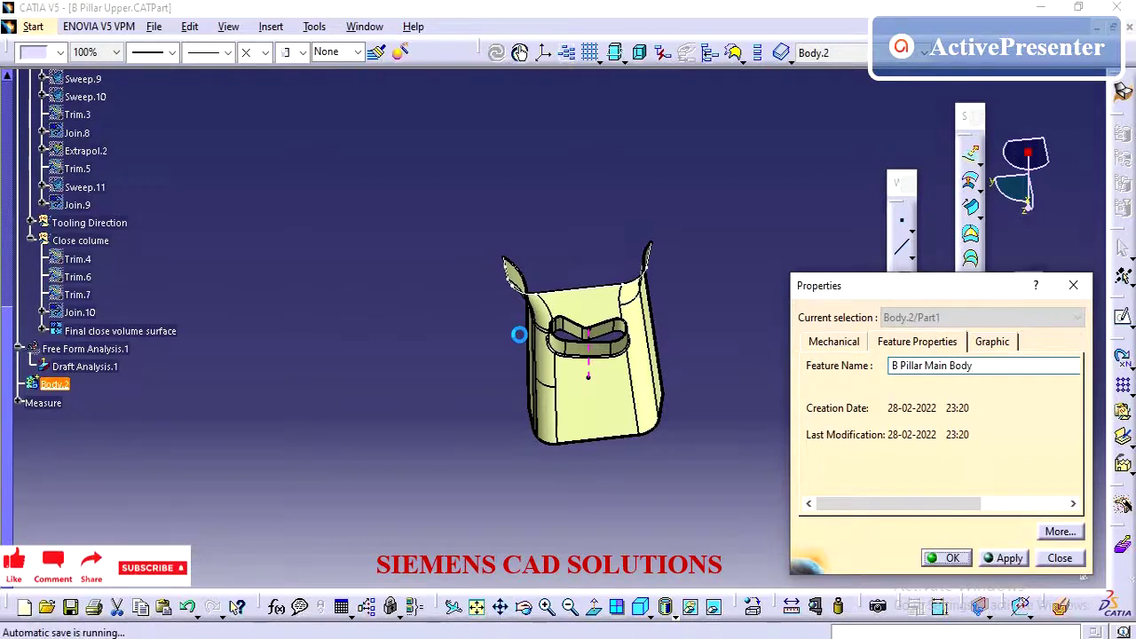
left_click(1060, 557)
left_click(309, 382)
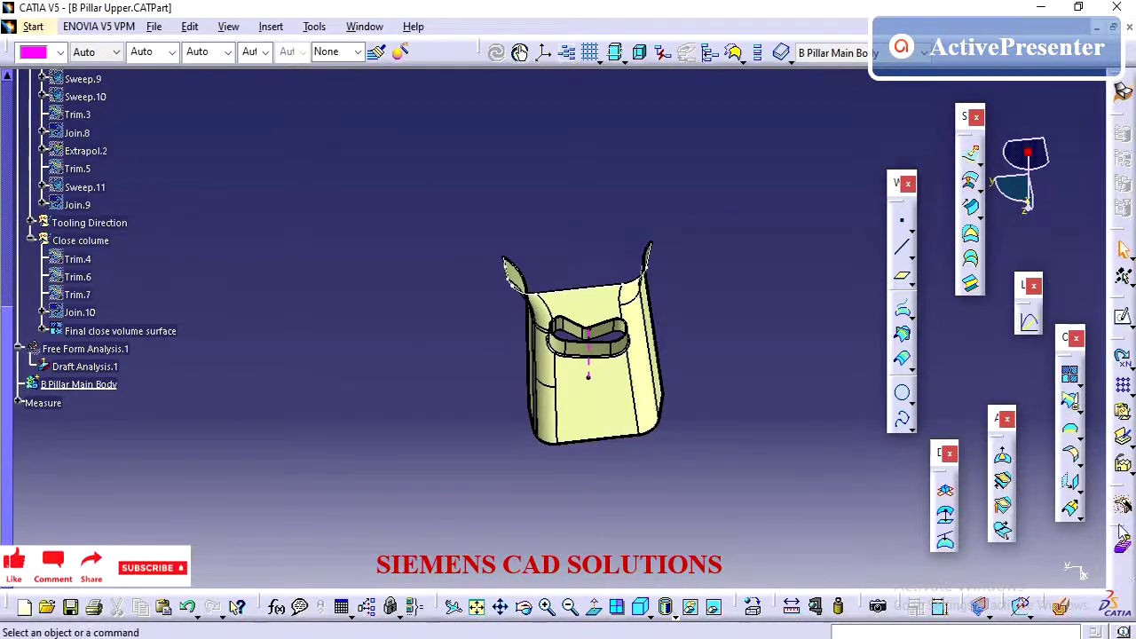
- Create a Close Surface volume from Final close volume surface for the B Pillar Main Body
left_click_drag(1119, 525, 841, 165)
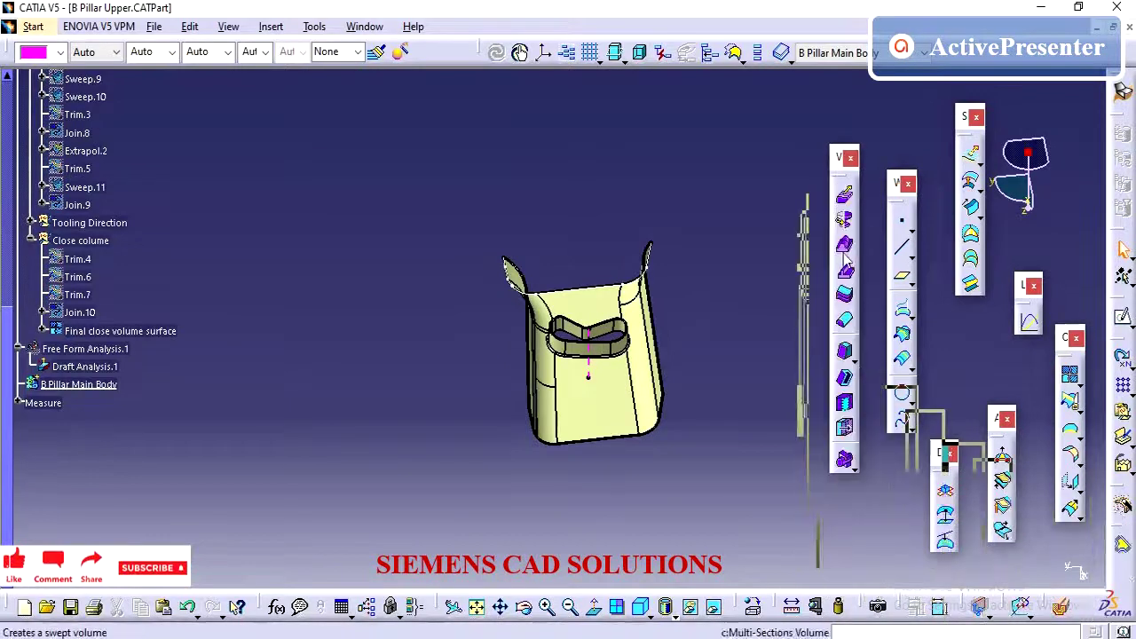
left_click(844, 320)
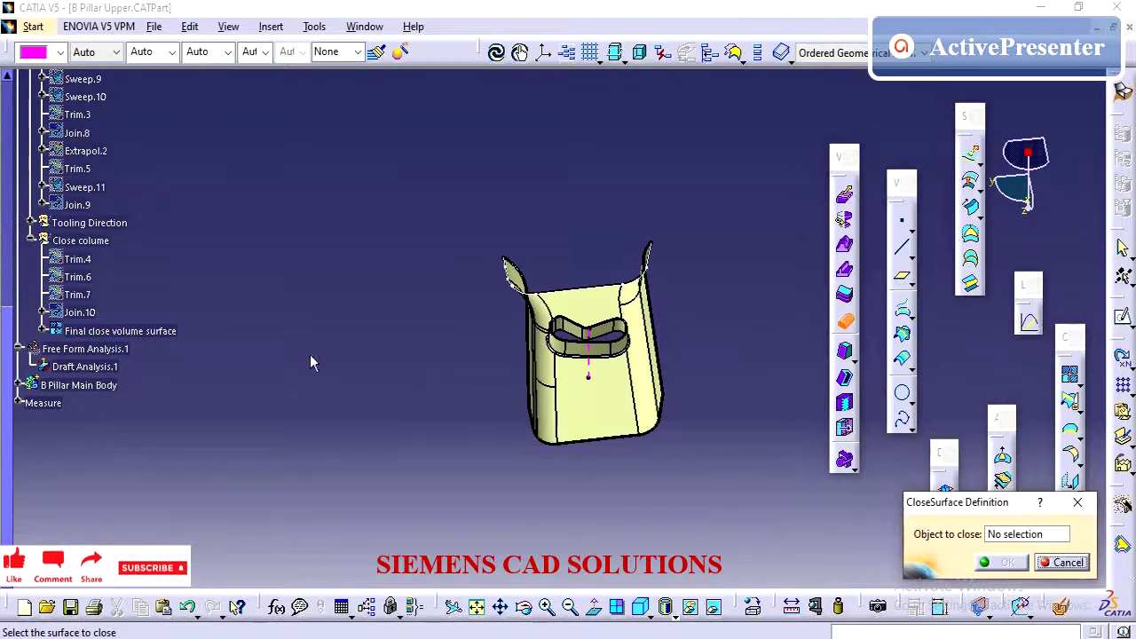
left_click(166, 332)
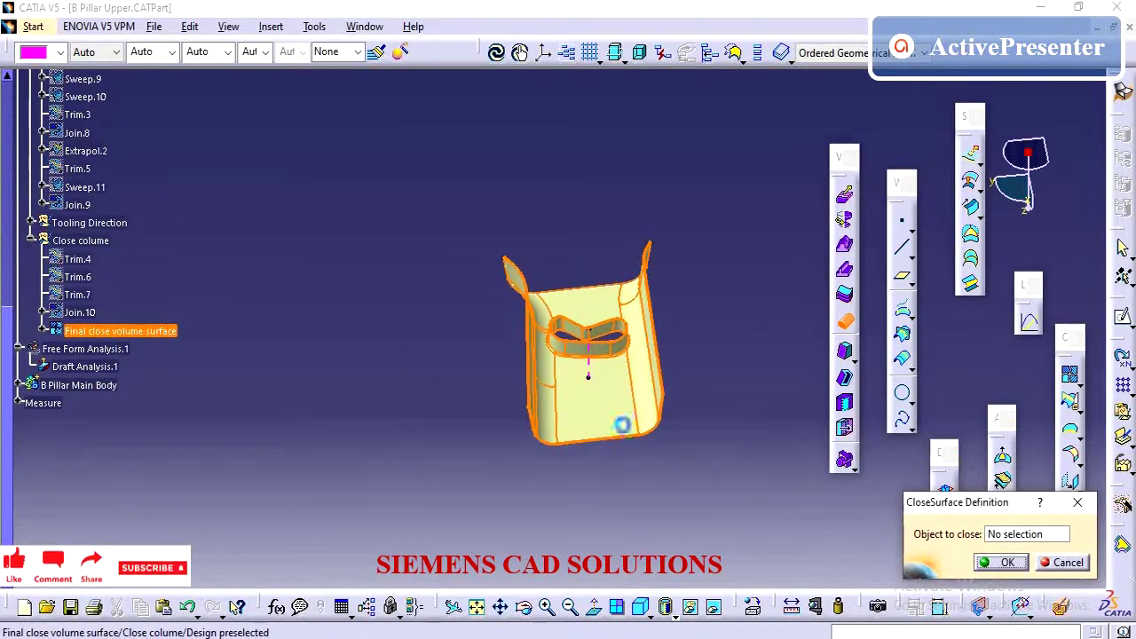
left_click(1005, 563)
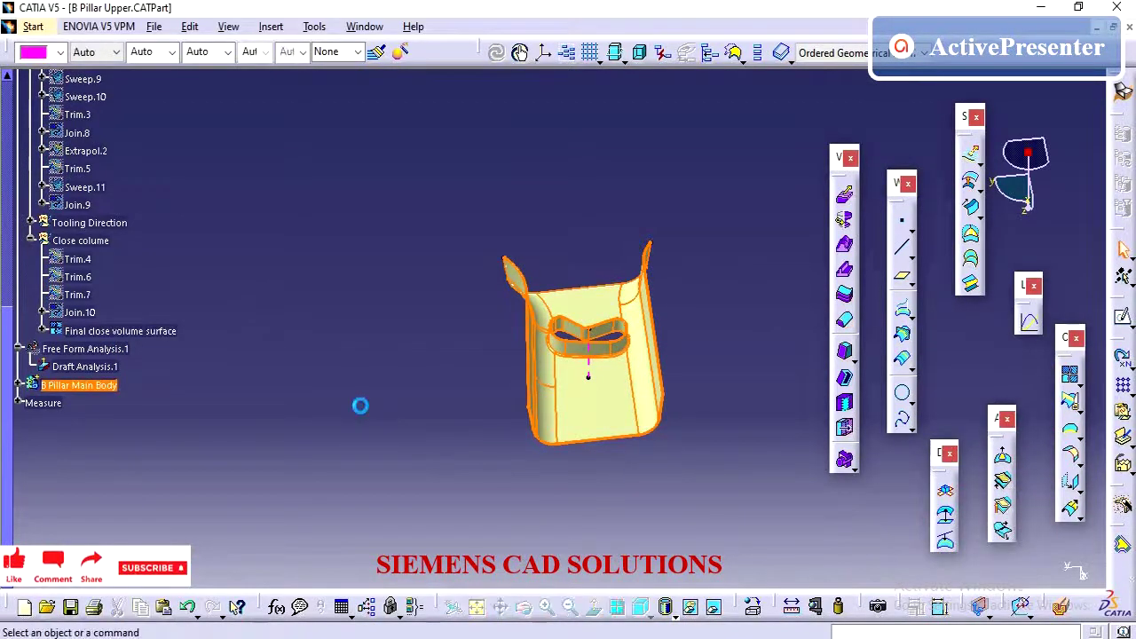
- Hide Final close volume surface in the Close colume set
scroll(132, 340, "up", 3)
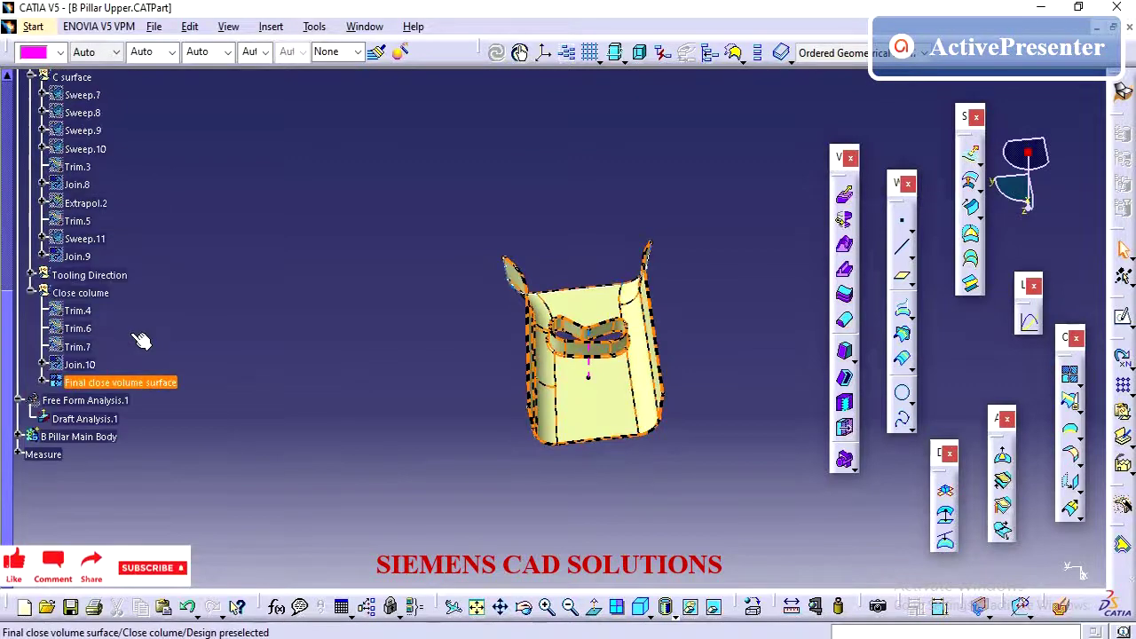
right_click(155, 486)
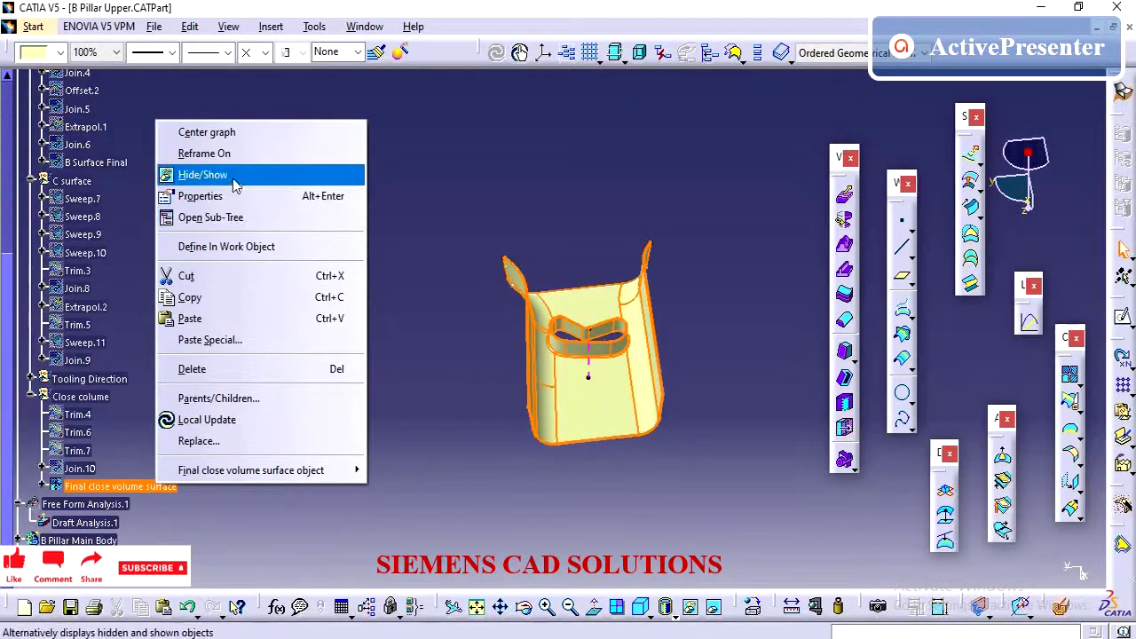
left_click(202, 174)
- Locate the boundary curve on the part's upper edge in the tree, hide Boundary.6 under Sweep.10, and collapse the Design set
middle_click_drag(564, 309, 588, 362)
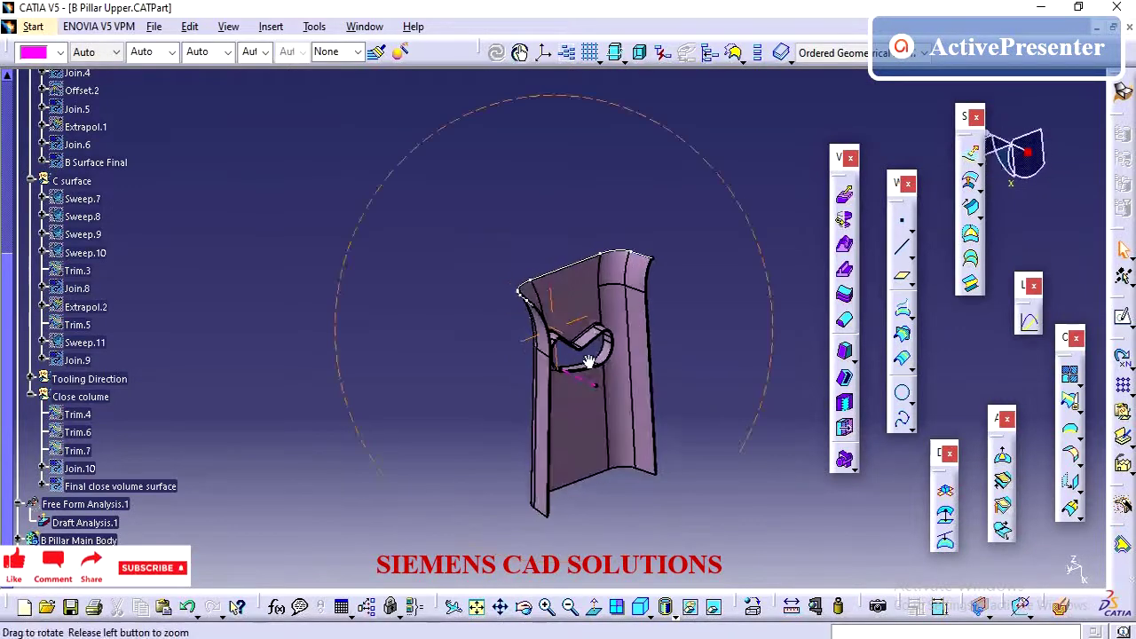
right_click(557, 271)
left_click(603, 281)
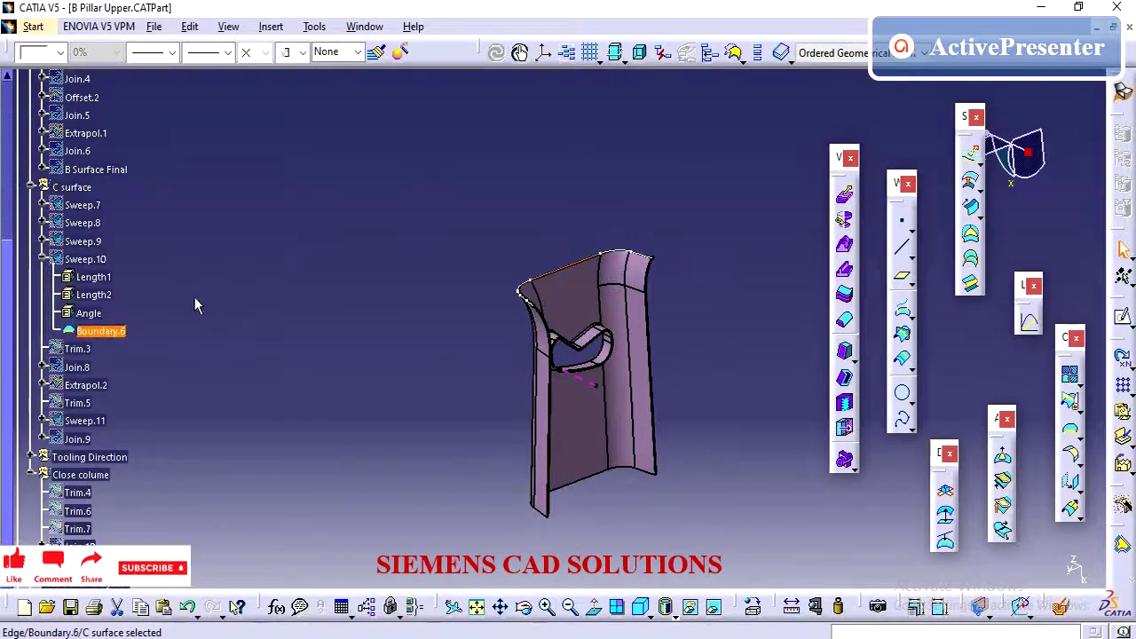
right_click(109, 331)
left_click(151, 332)
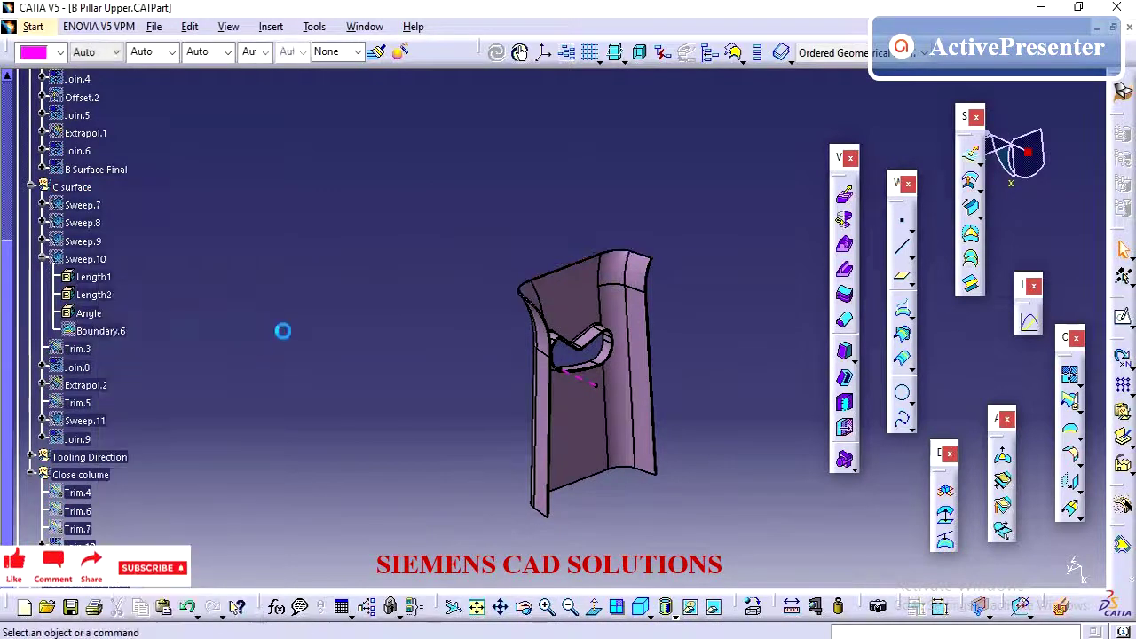
scroll(102, 371, "up", 5)
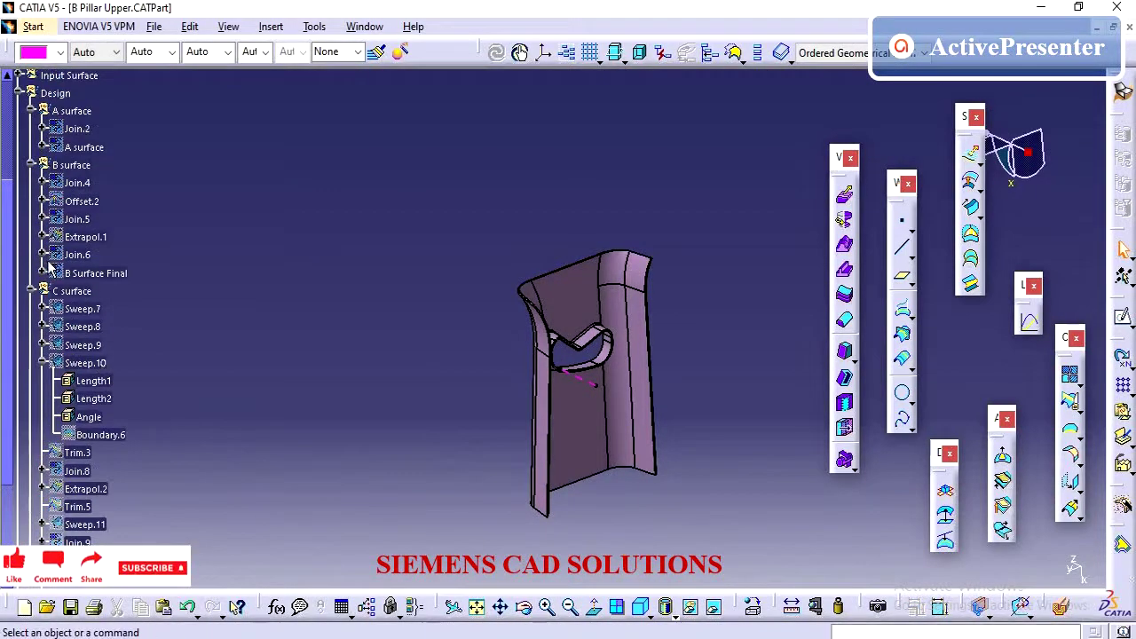
left_click(19, 146)
- Examine the closed B pillar body from several sides, including its upper edge, opening and side flanges
middle_click_drag(536, 465, 612, 312)
middle_click_drag(405, 403, 366, 303)
middle_click_drag(370, 343, 497, 464)
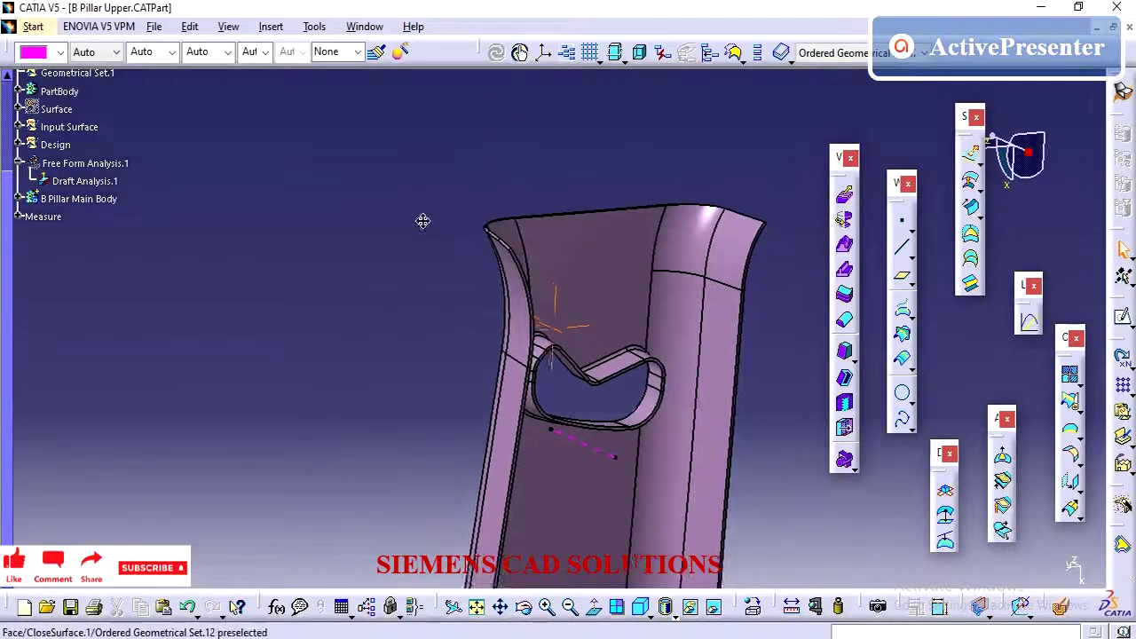
middle_click(616, 544)
middle_click_drag(635, 488, 764, 390)
middle_click_drag(275, 178, 305, 213)
middle_click_drag(537, 407, 630, 471)
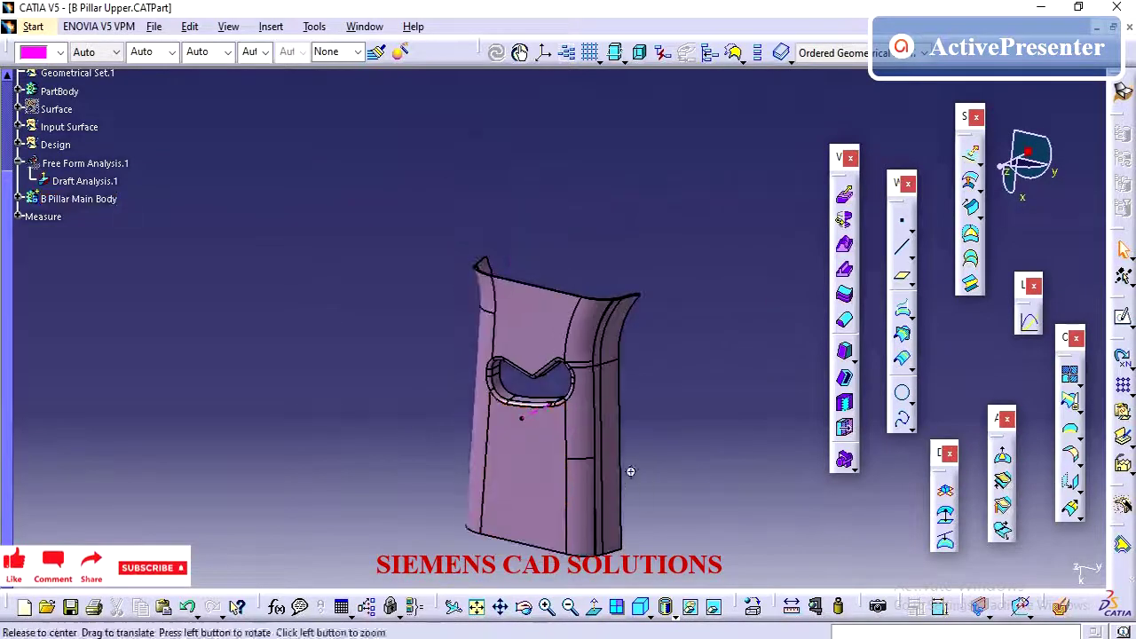